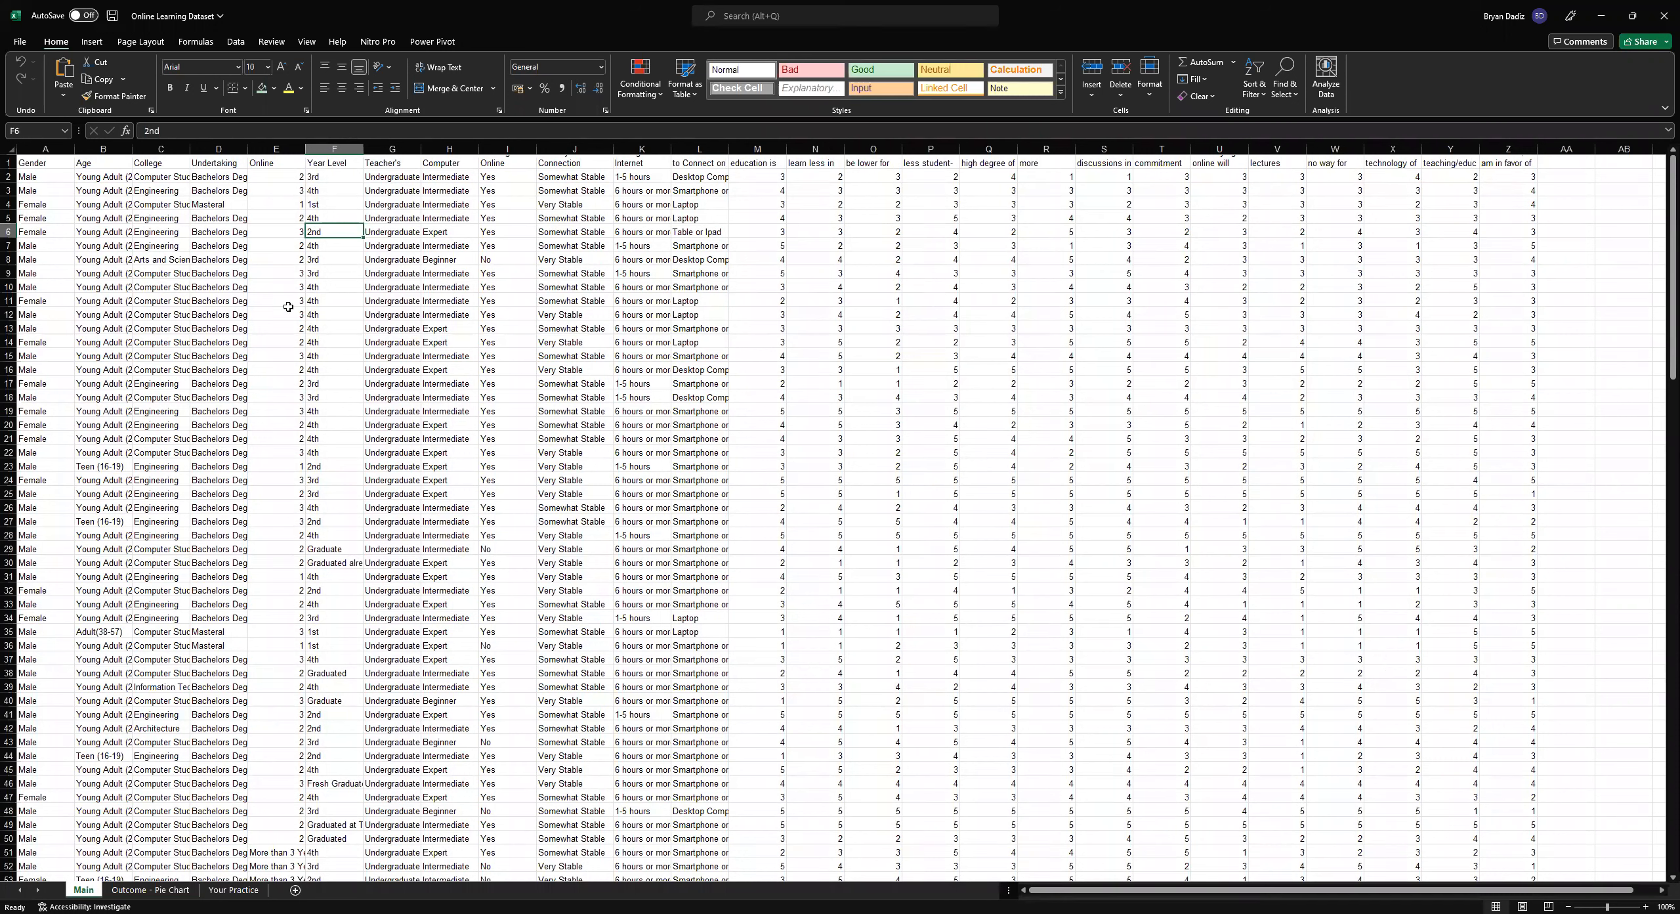
# Examine the survey's column headers from Gender to Stability of Internet Connection, plus the Age and Average Internet Usage columns
pyautogui.click(55, 163)
pyautogui.click(99, 165)
pyautogui.click(157, 162)
pyautogui.click(200, 164)
pyautogui.click(261, 164)
pyautogui.click(348, 163)
pyautogui.click(394, 163)
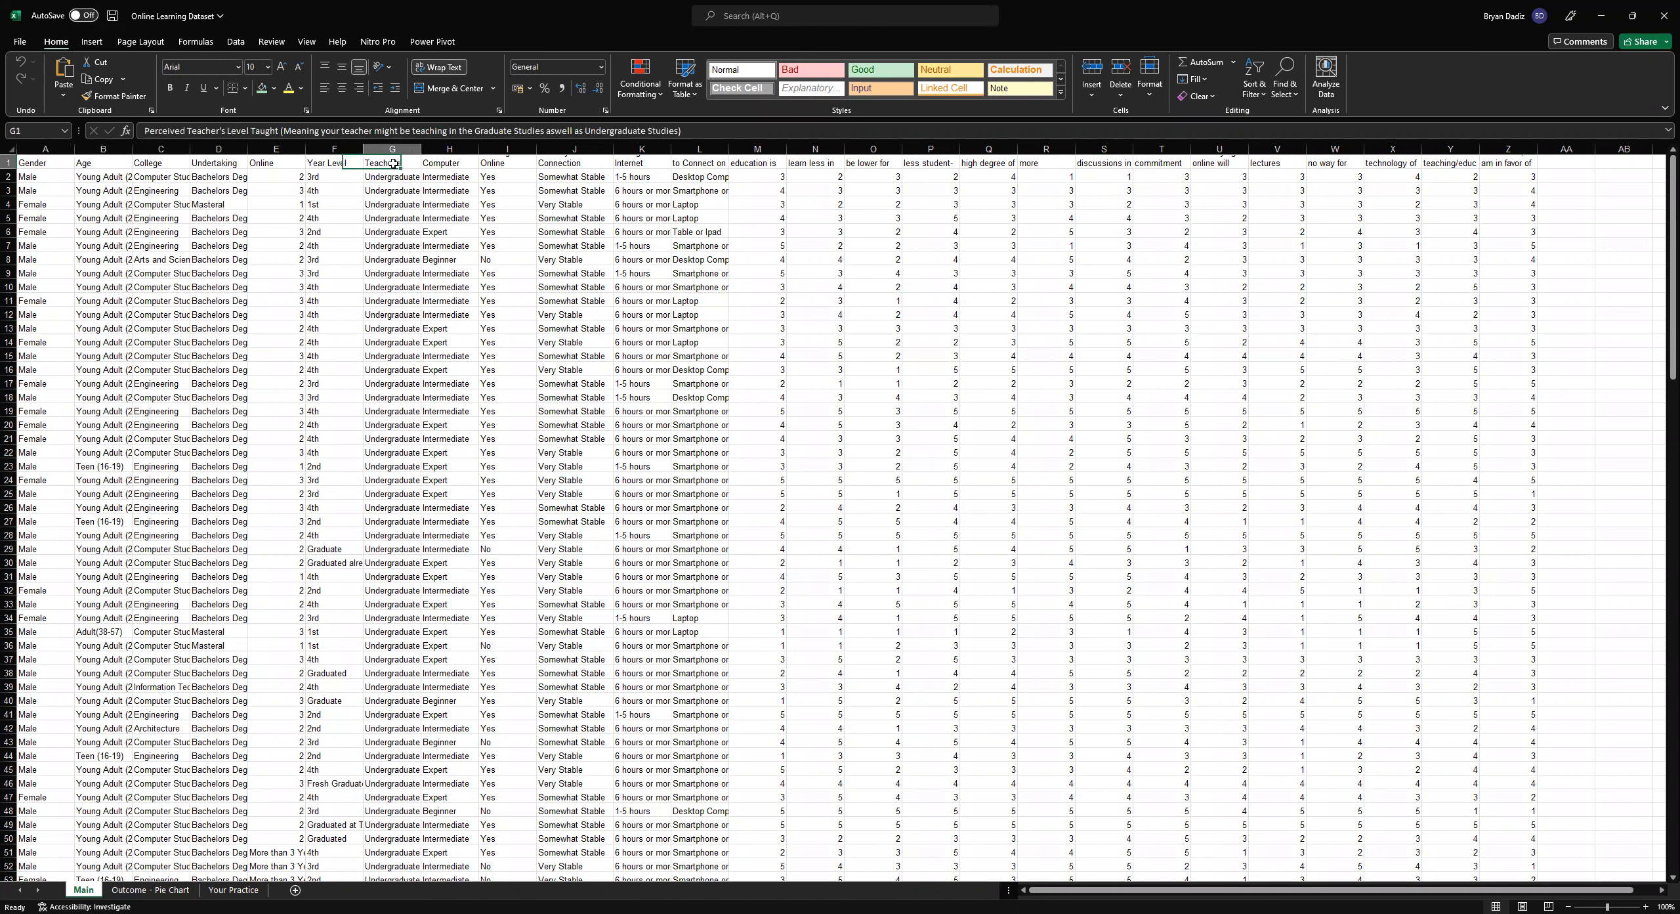
pyautogui.click(444, 163)
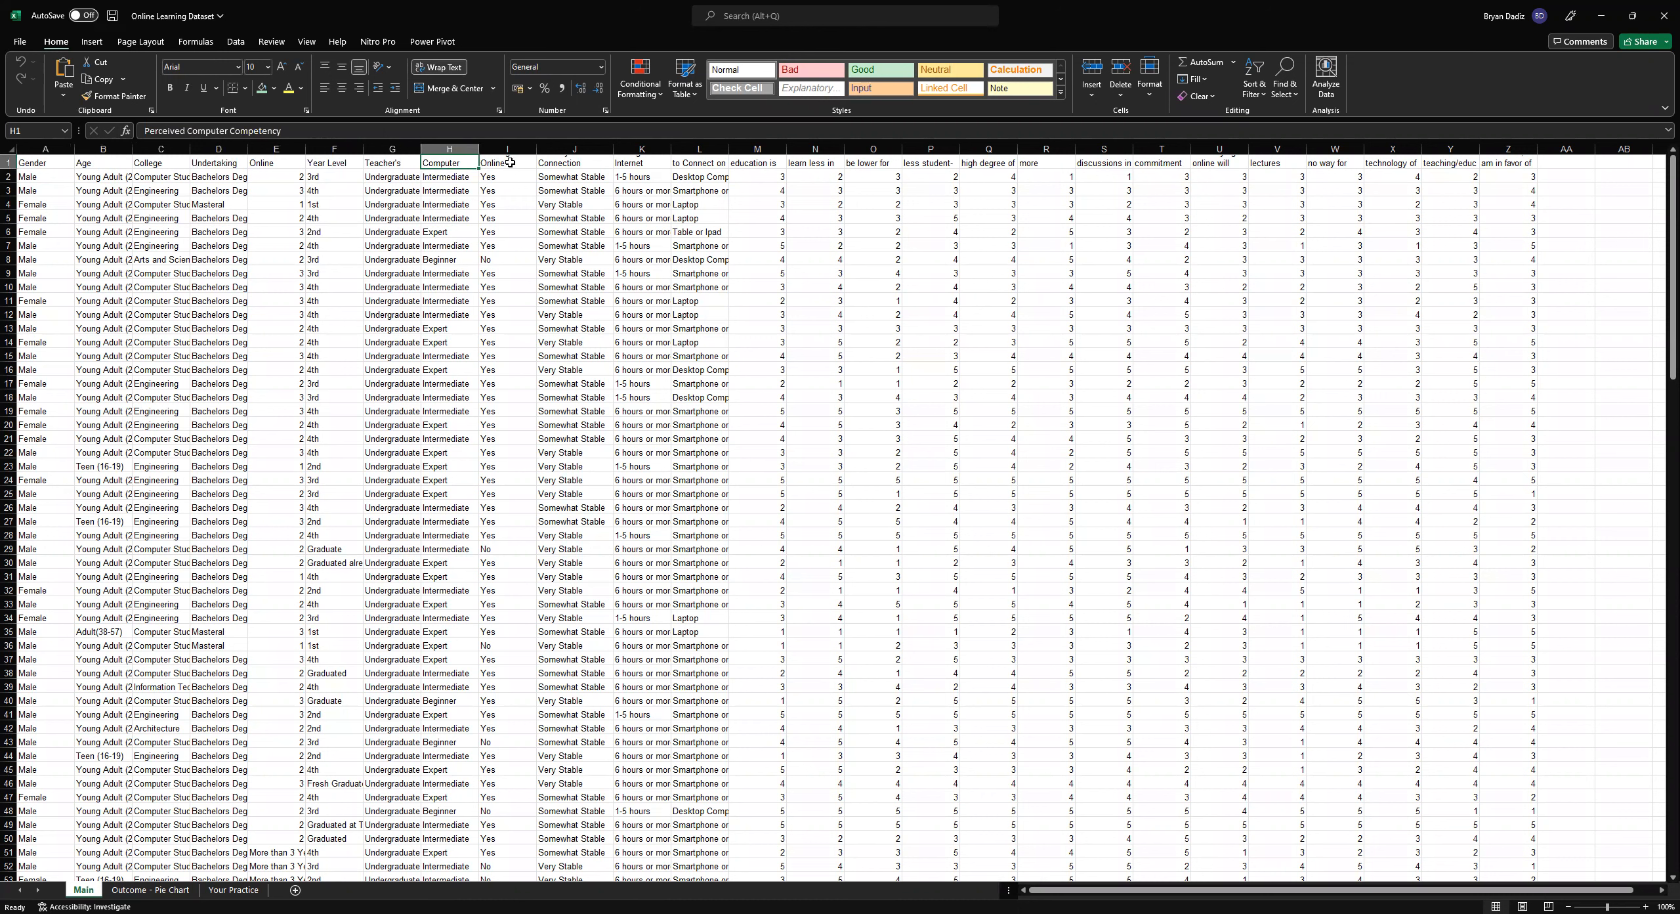
pyautogui.click(510, 162)
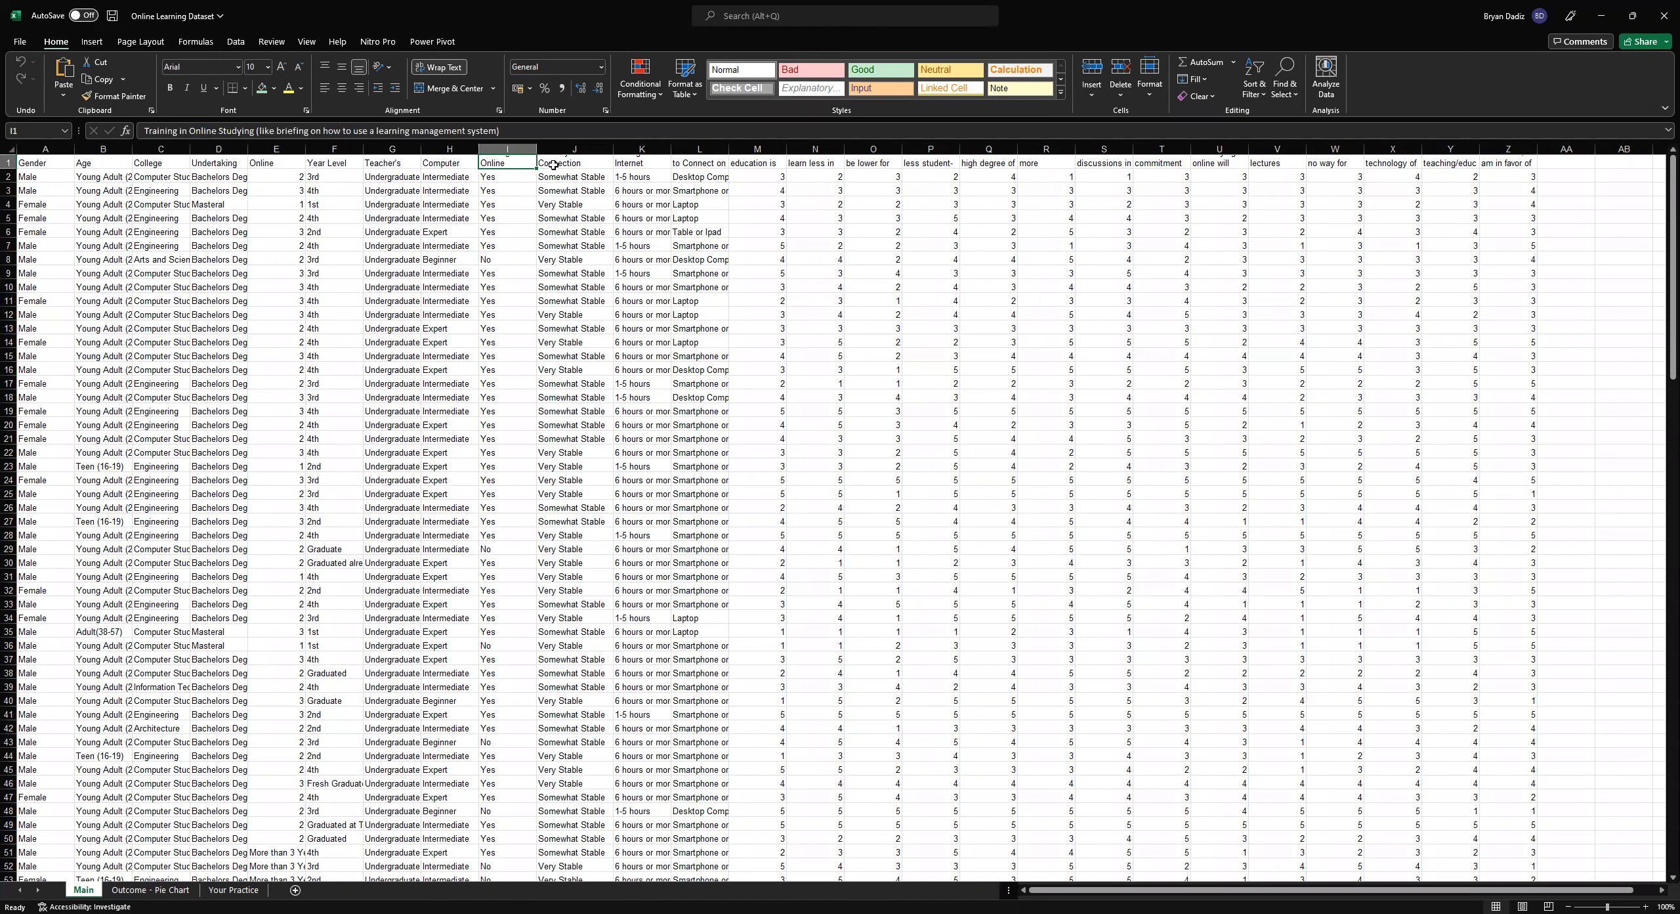
pyautogui.click(579, 165)
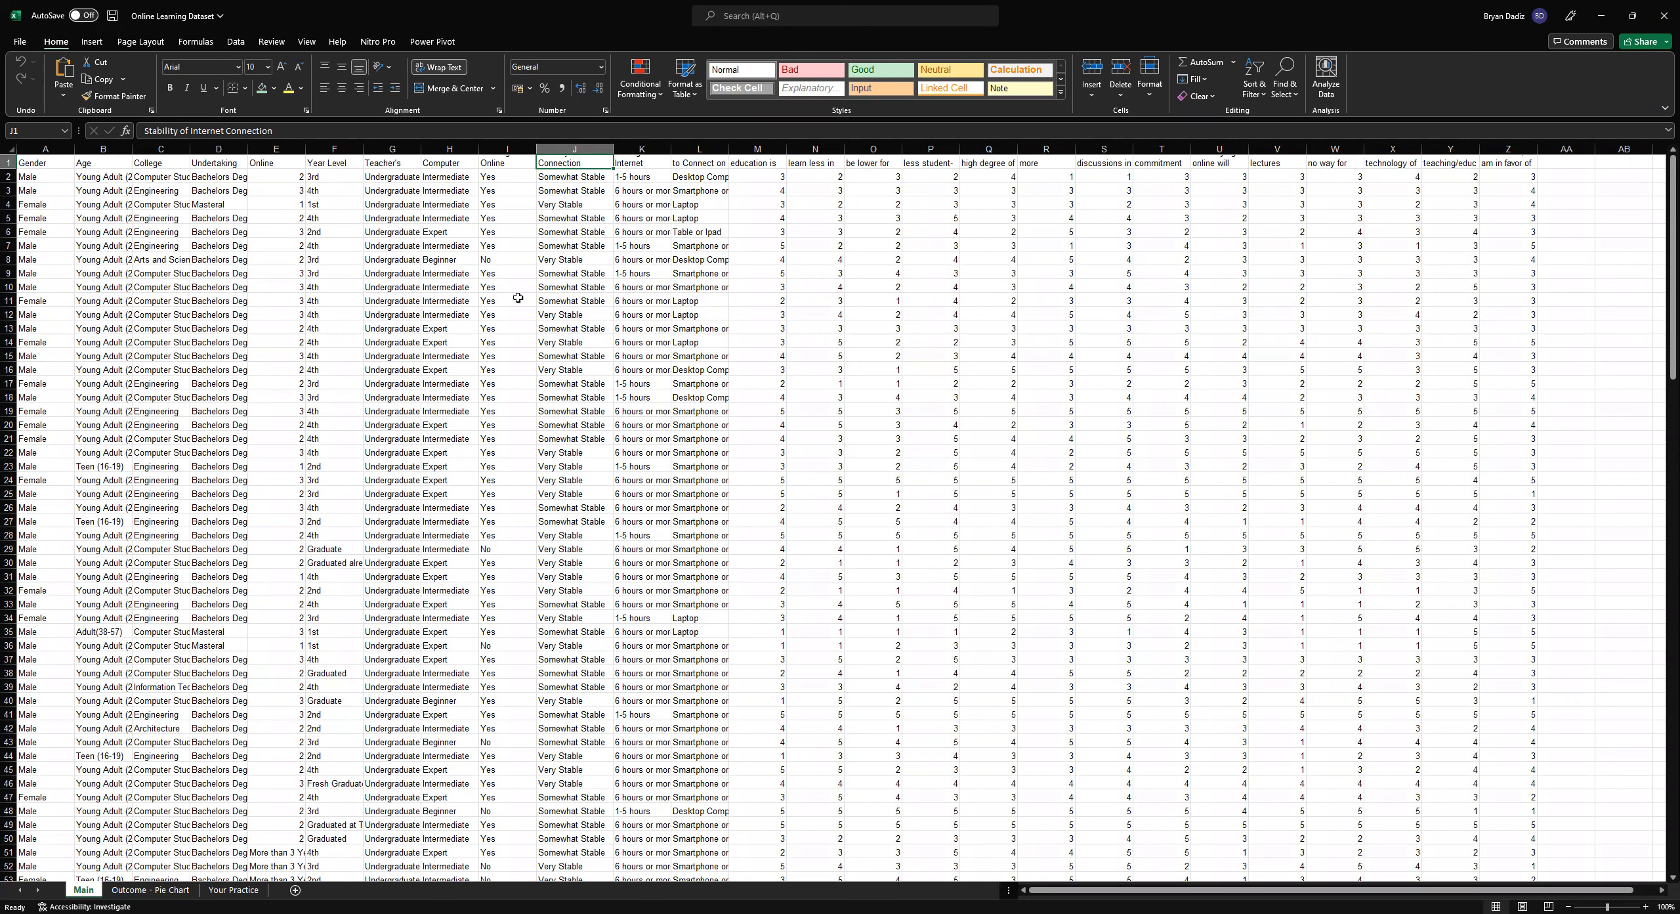
pyautogui.click(105, 164)
pyautogui.click(109, 151)
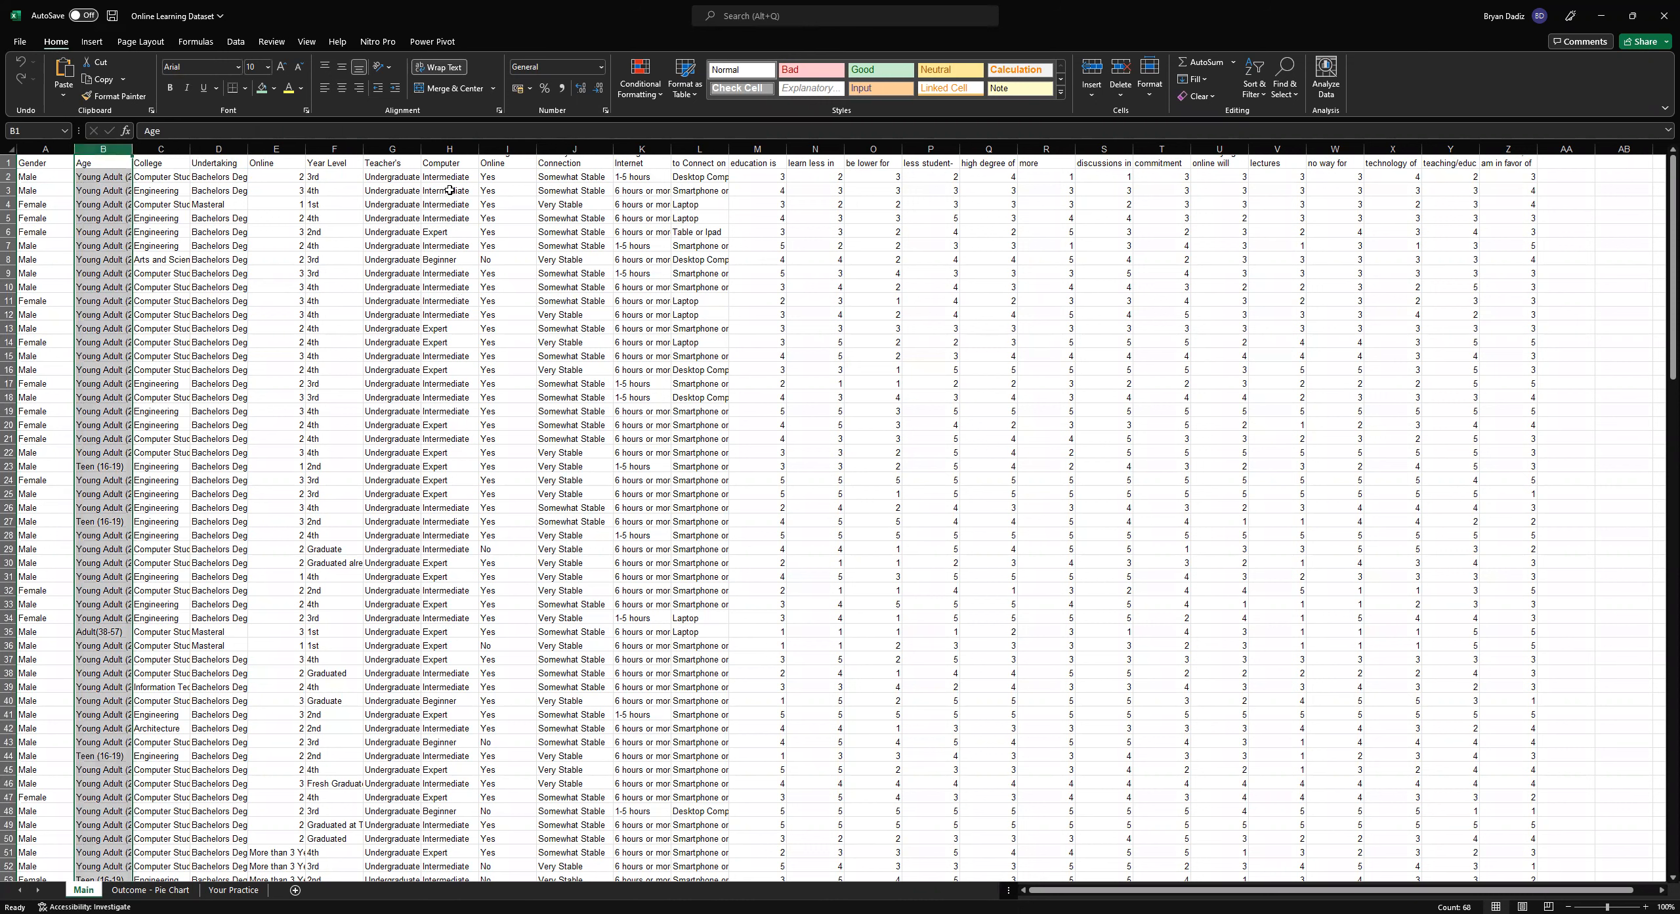
pyautogui.click(640, 147)
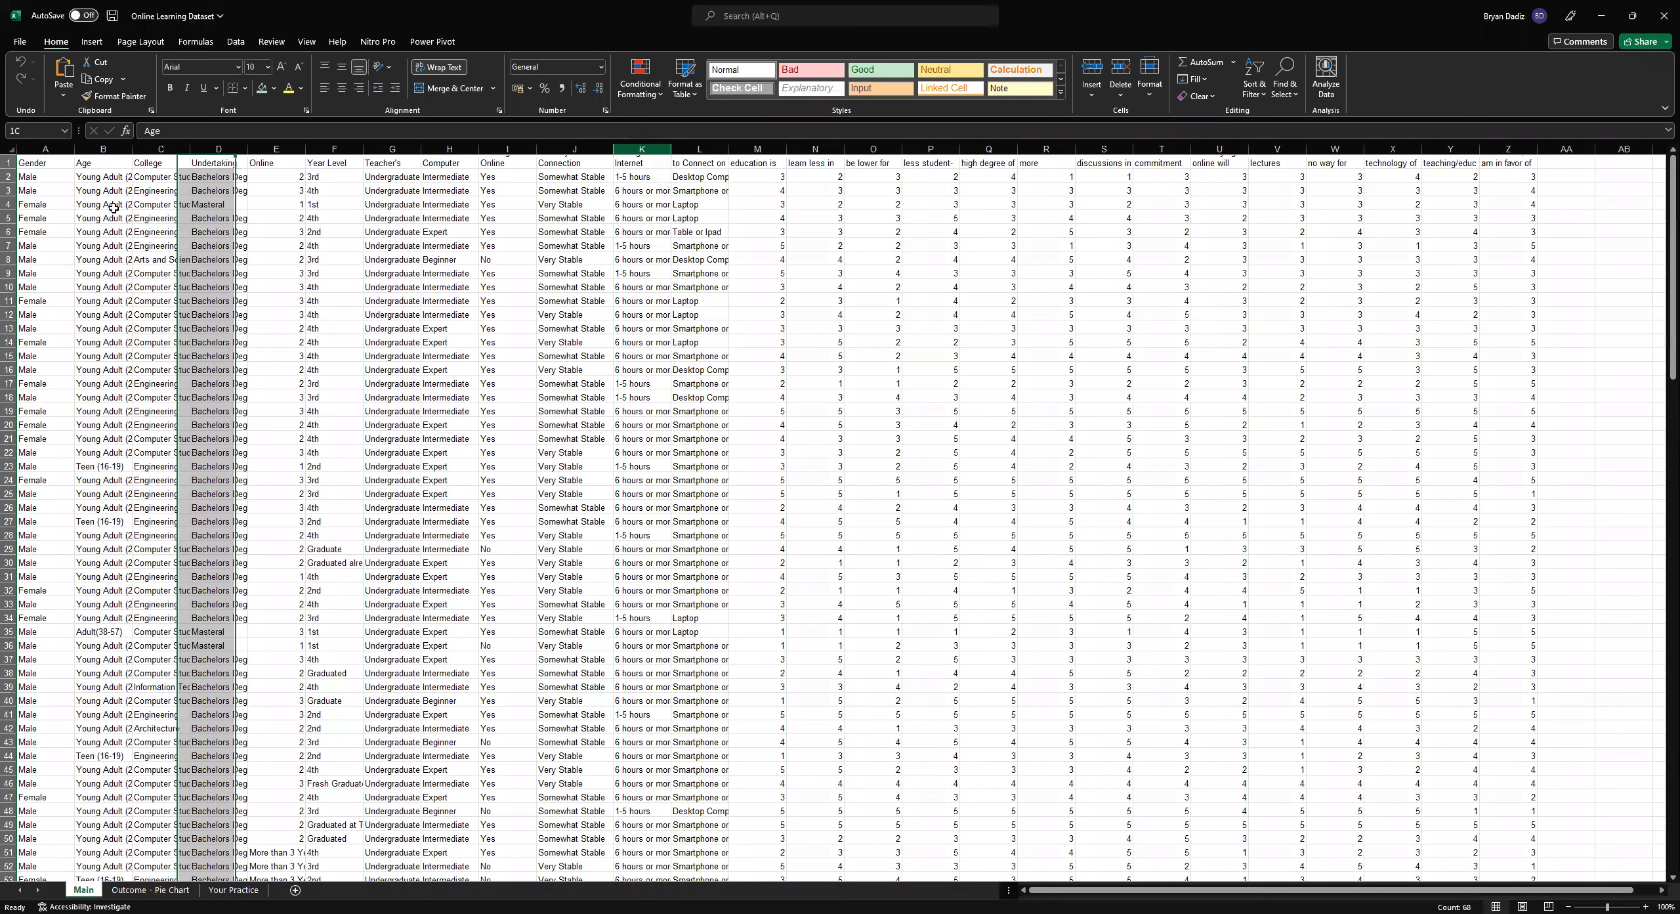
pyautogui.click(105, 149)
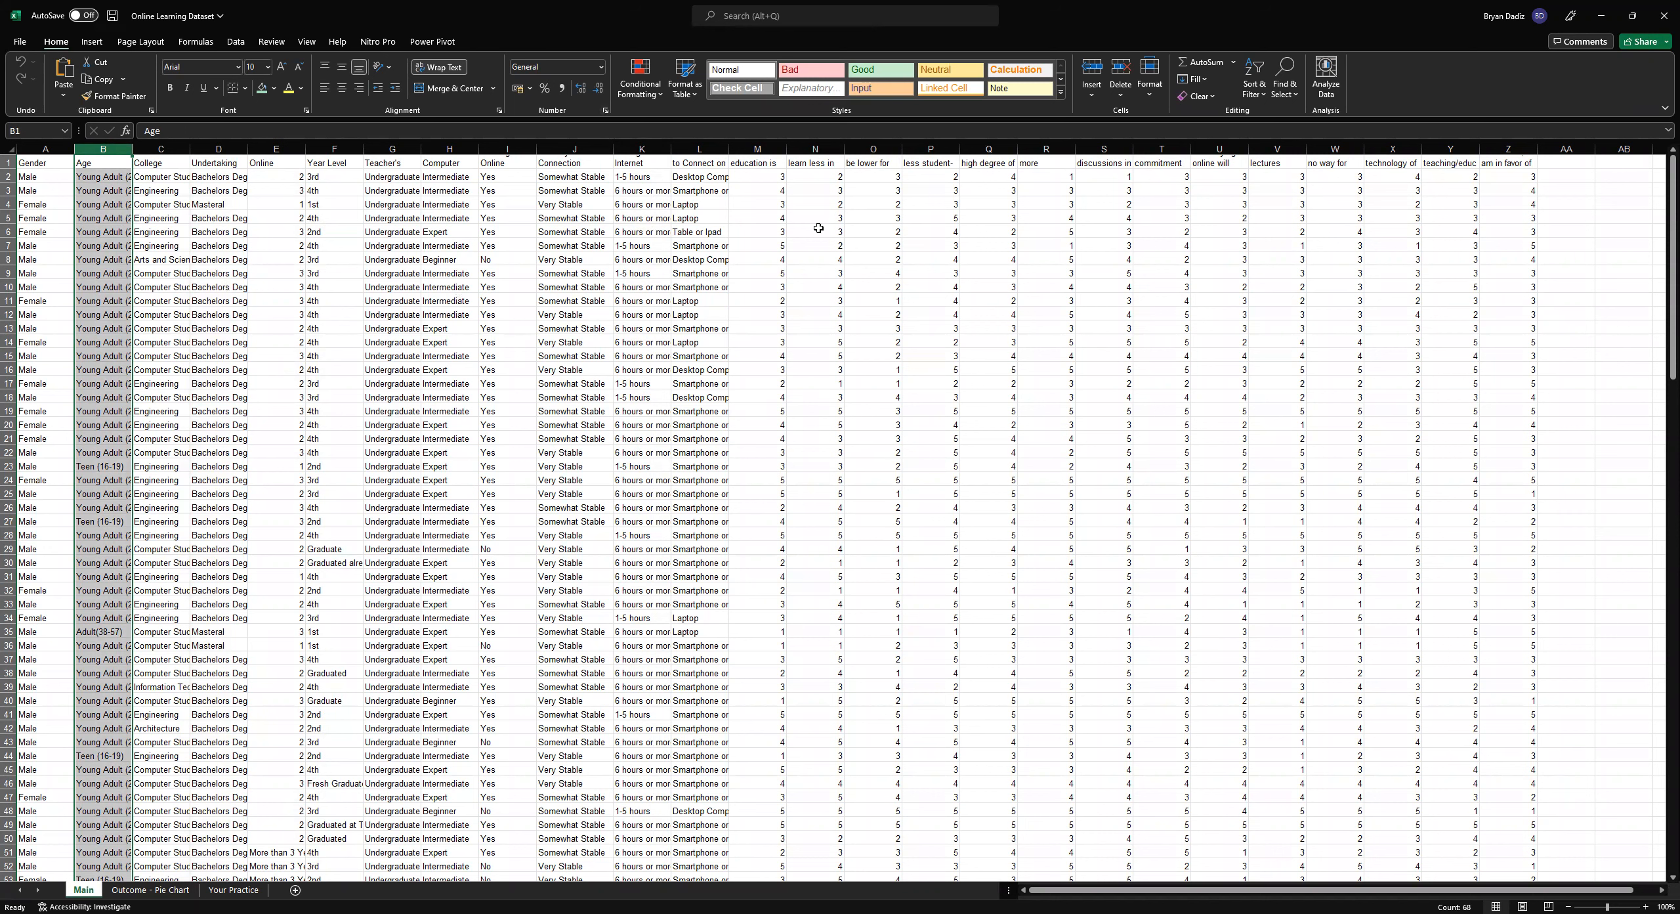
# Create a PivotTable on a new worksheet from the whole Main data range A1:Z68
pyautogui.click(39, 164)
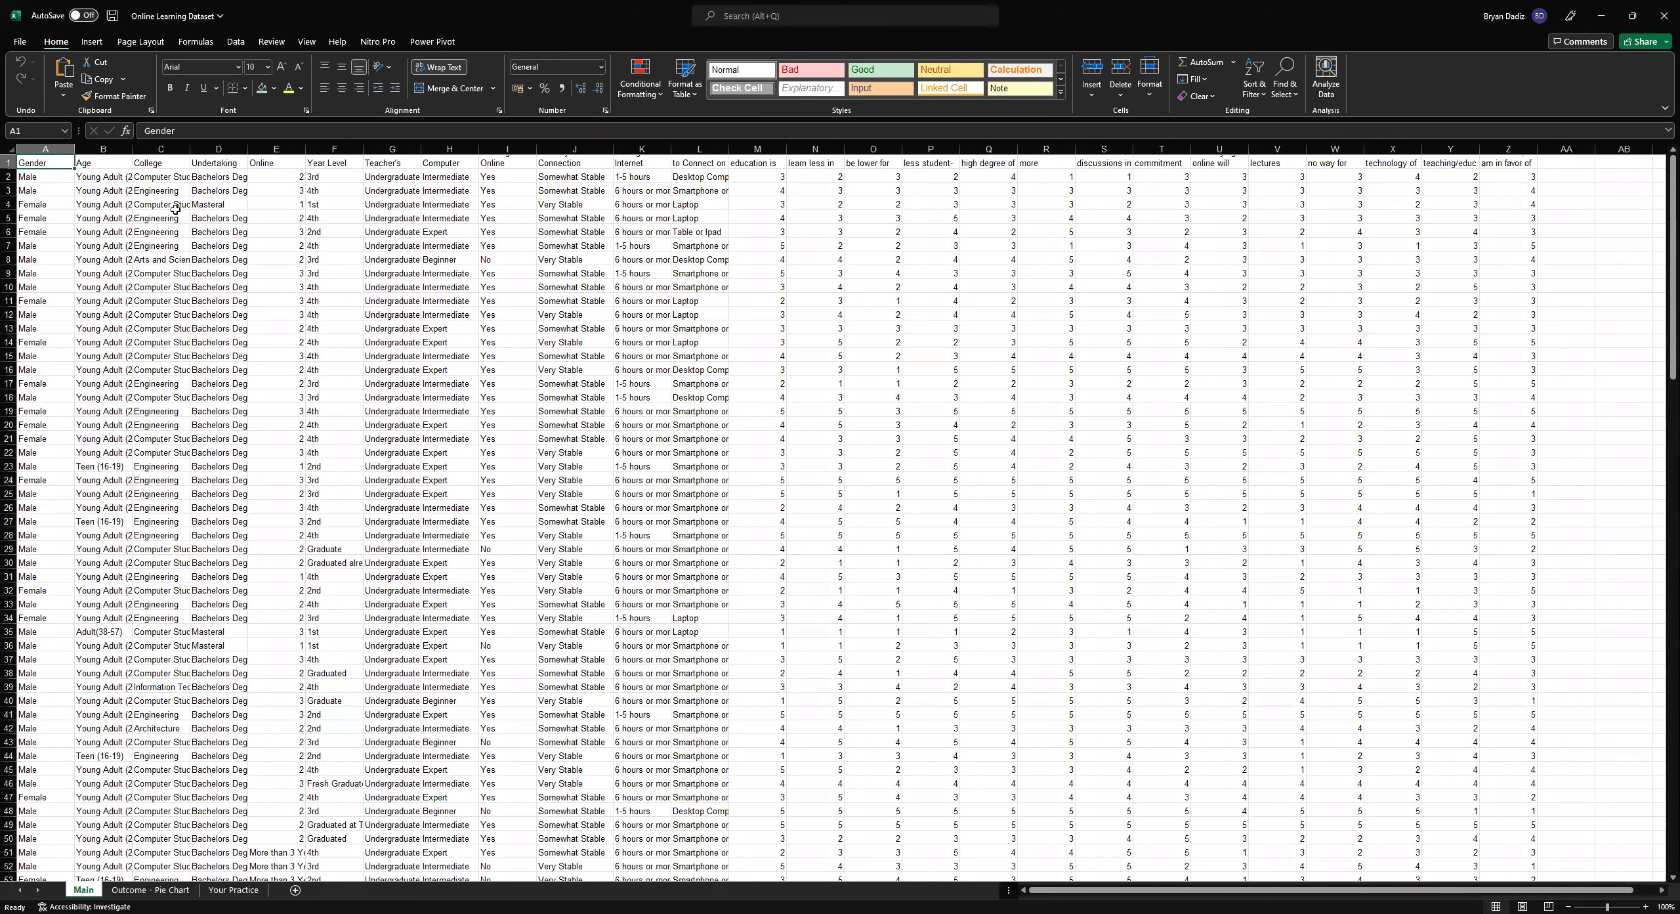
pyautogui.hotkey('ctrl', 'shift', 'Right')
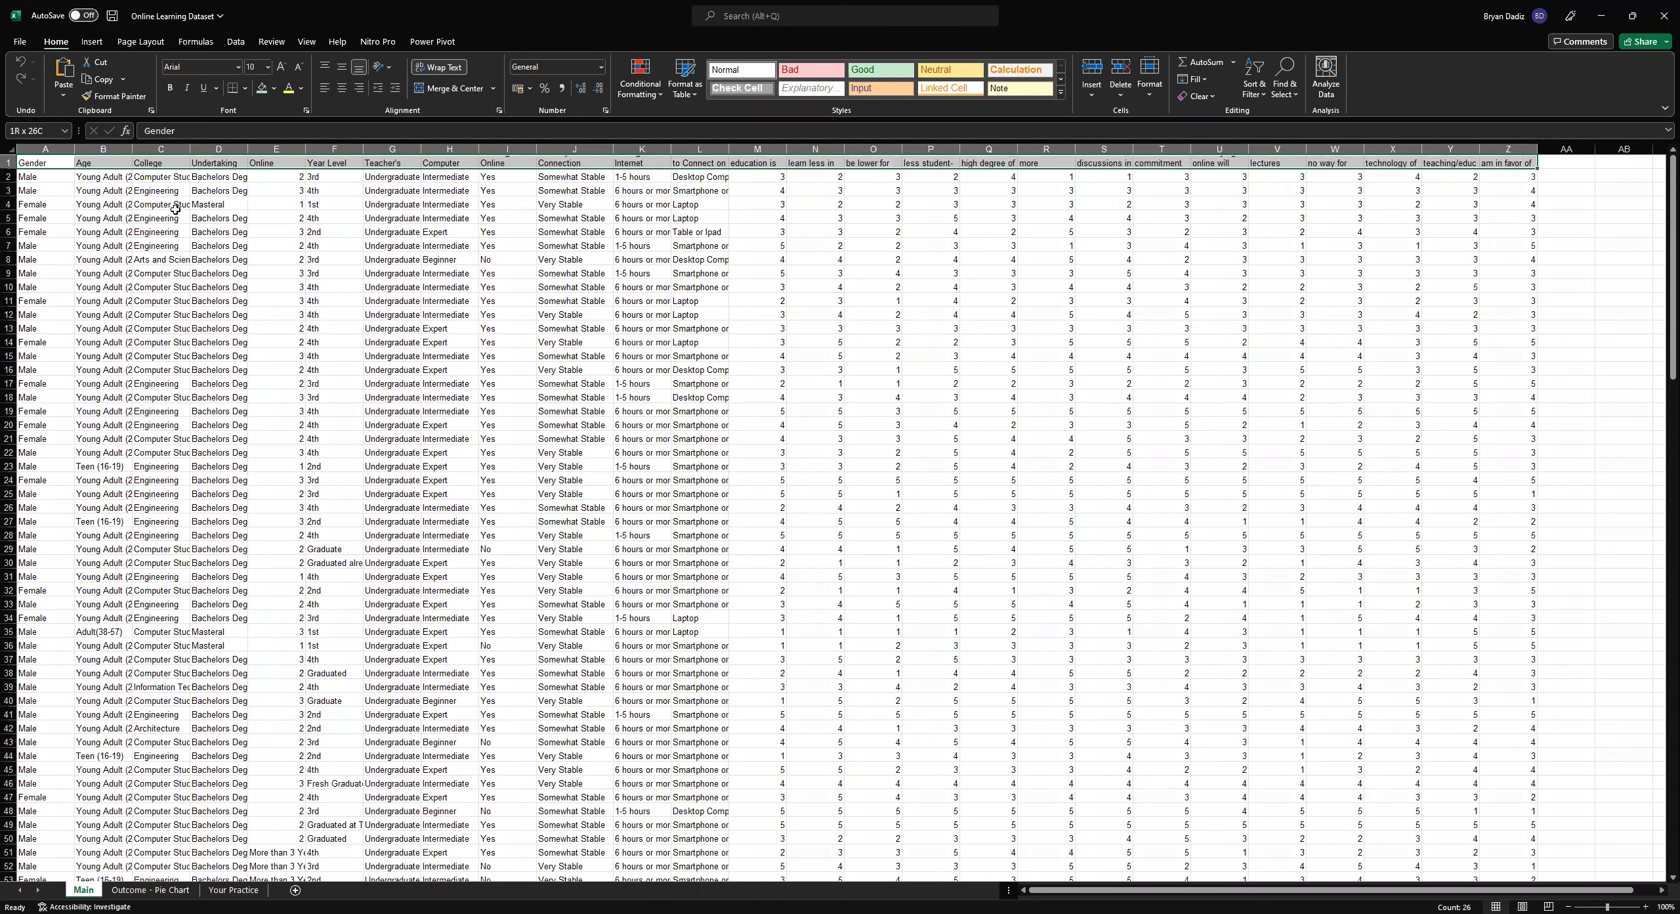
pyautogui.hotkey('ctrl', 'shift', 'Down')
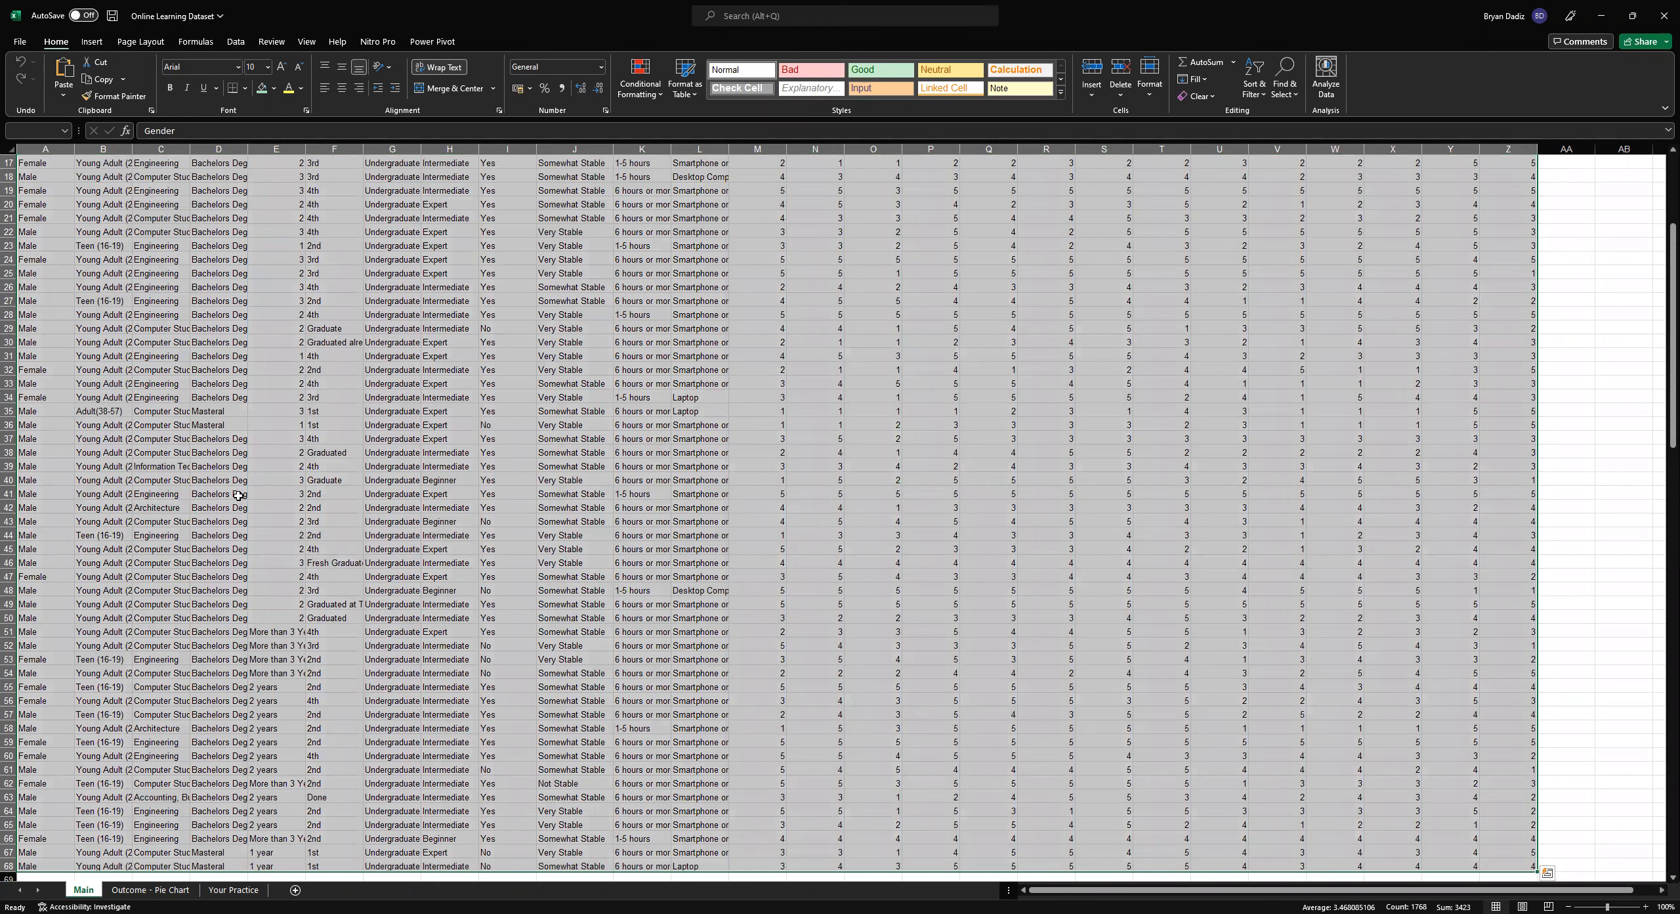
pyautogui.scroll(-4, 1357, 729)
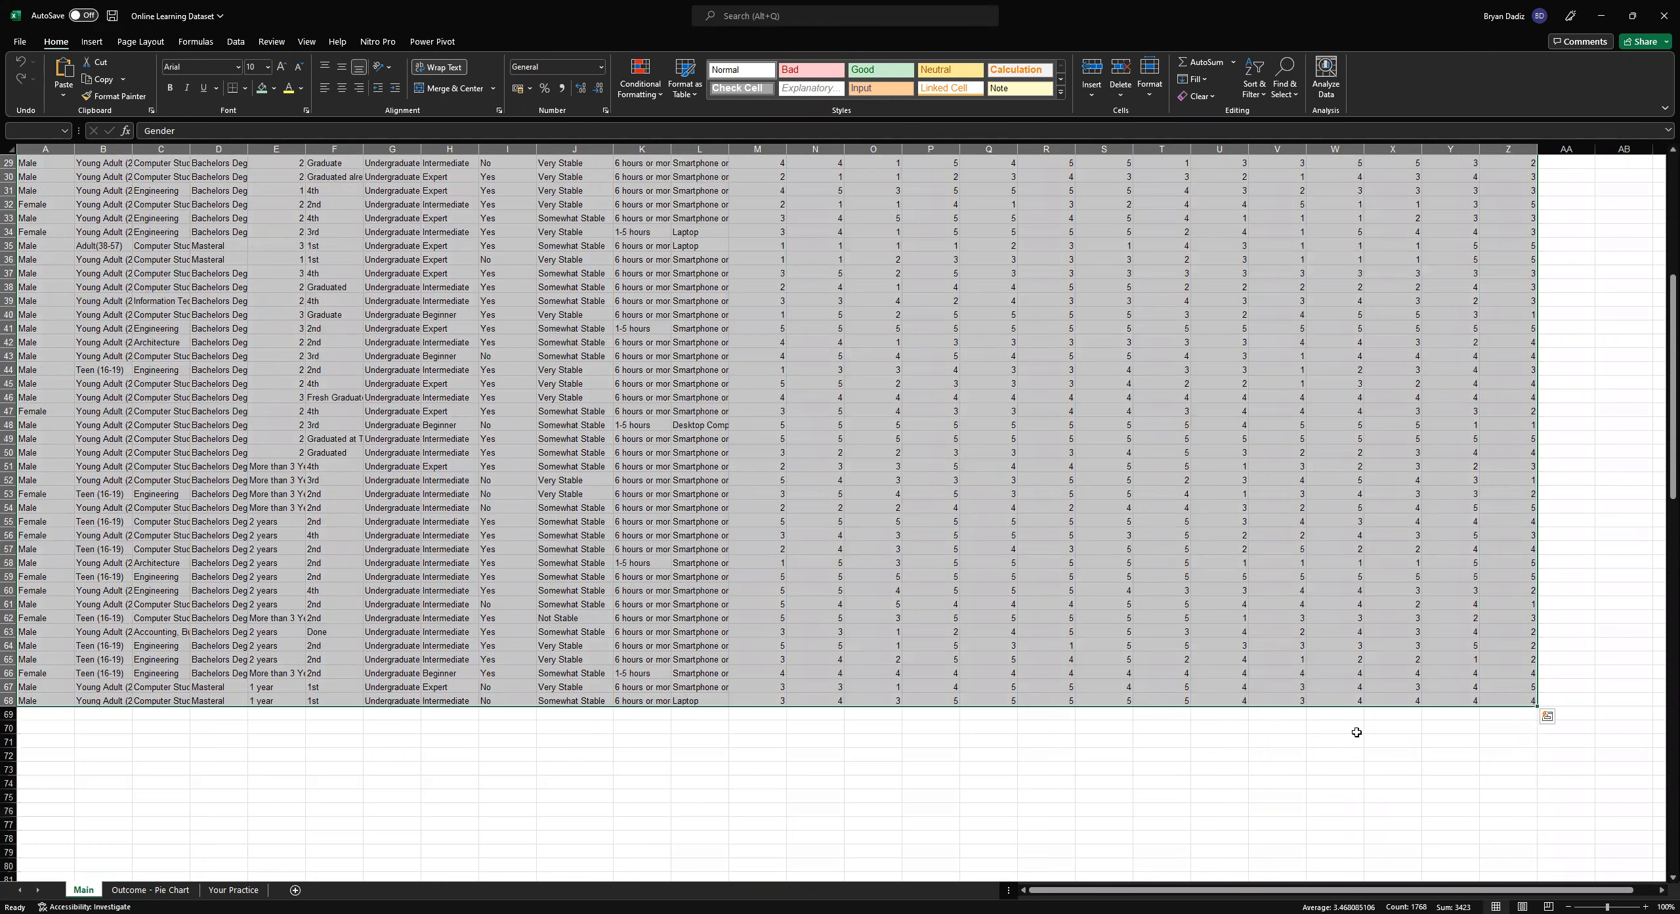
pyautogui.scroll(5, 1601, 601)
pyautogui.scroll(4, 1444, 538)
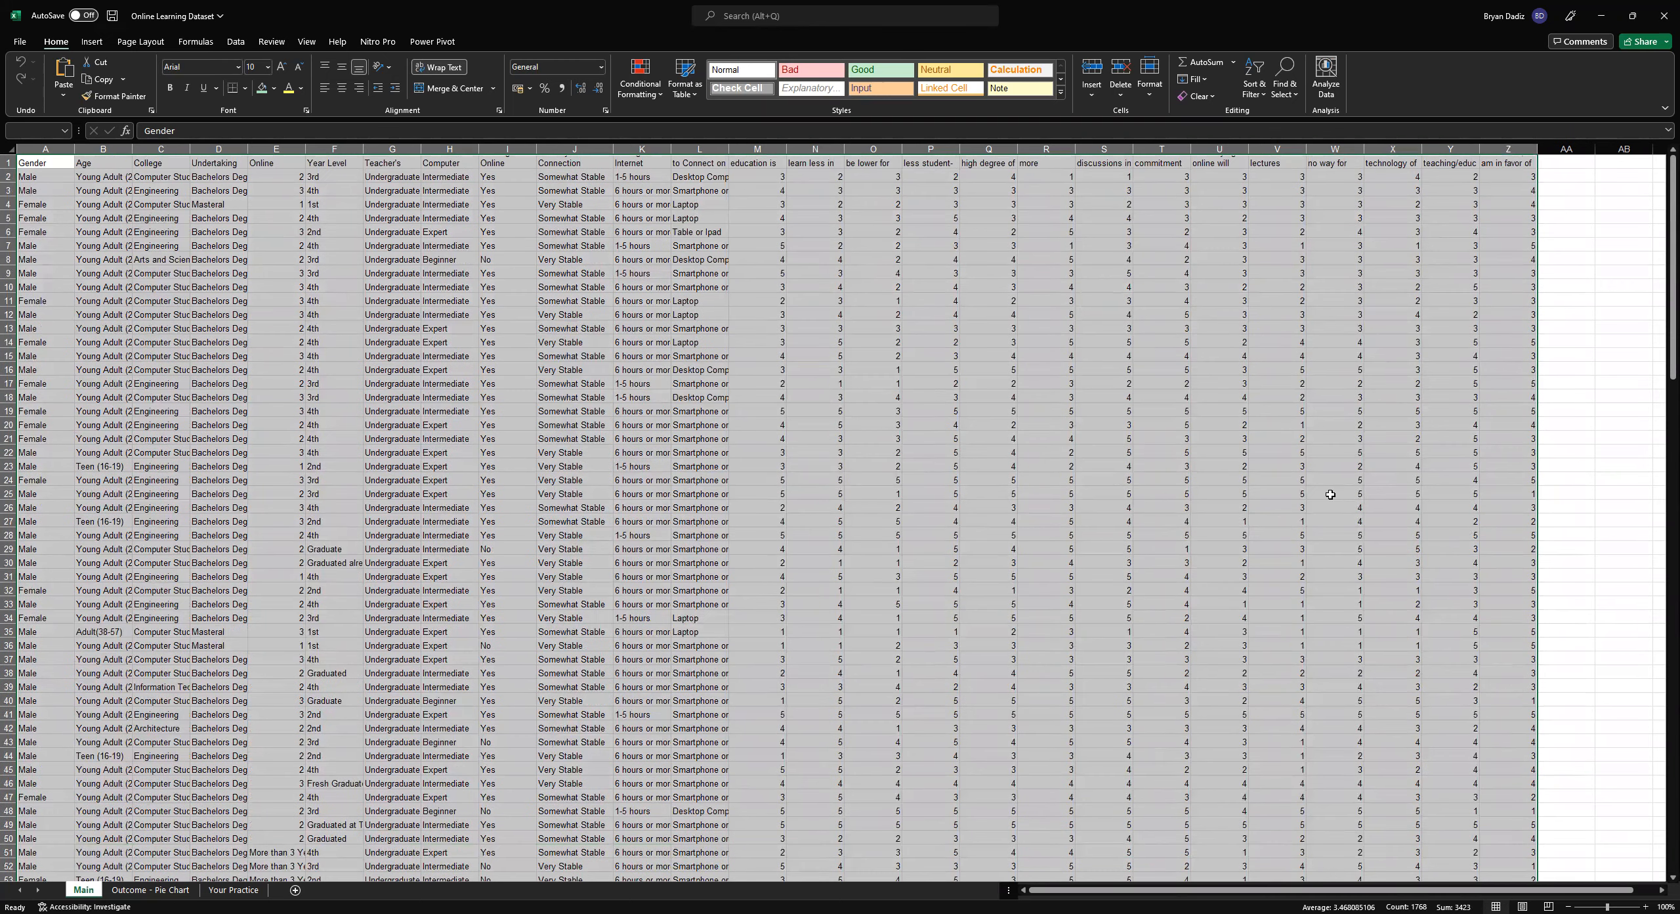
pyautogui.scroll(-1, 591, 402)
pyautogui.scroll(1, 590, 399)
pyautogui.click(92, 44)
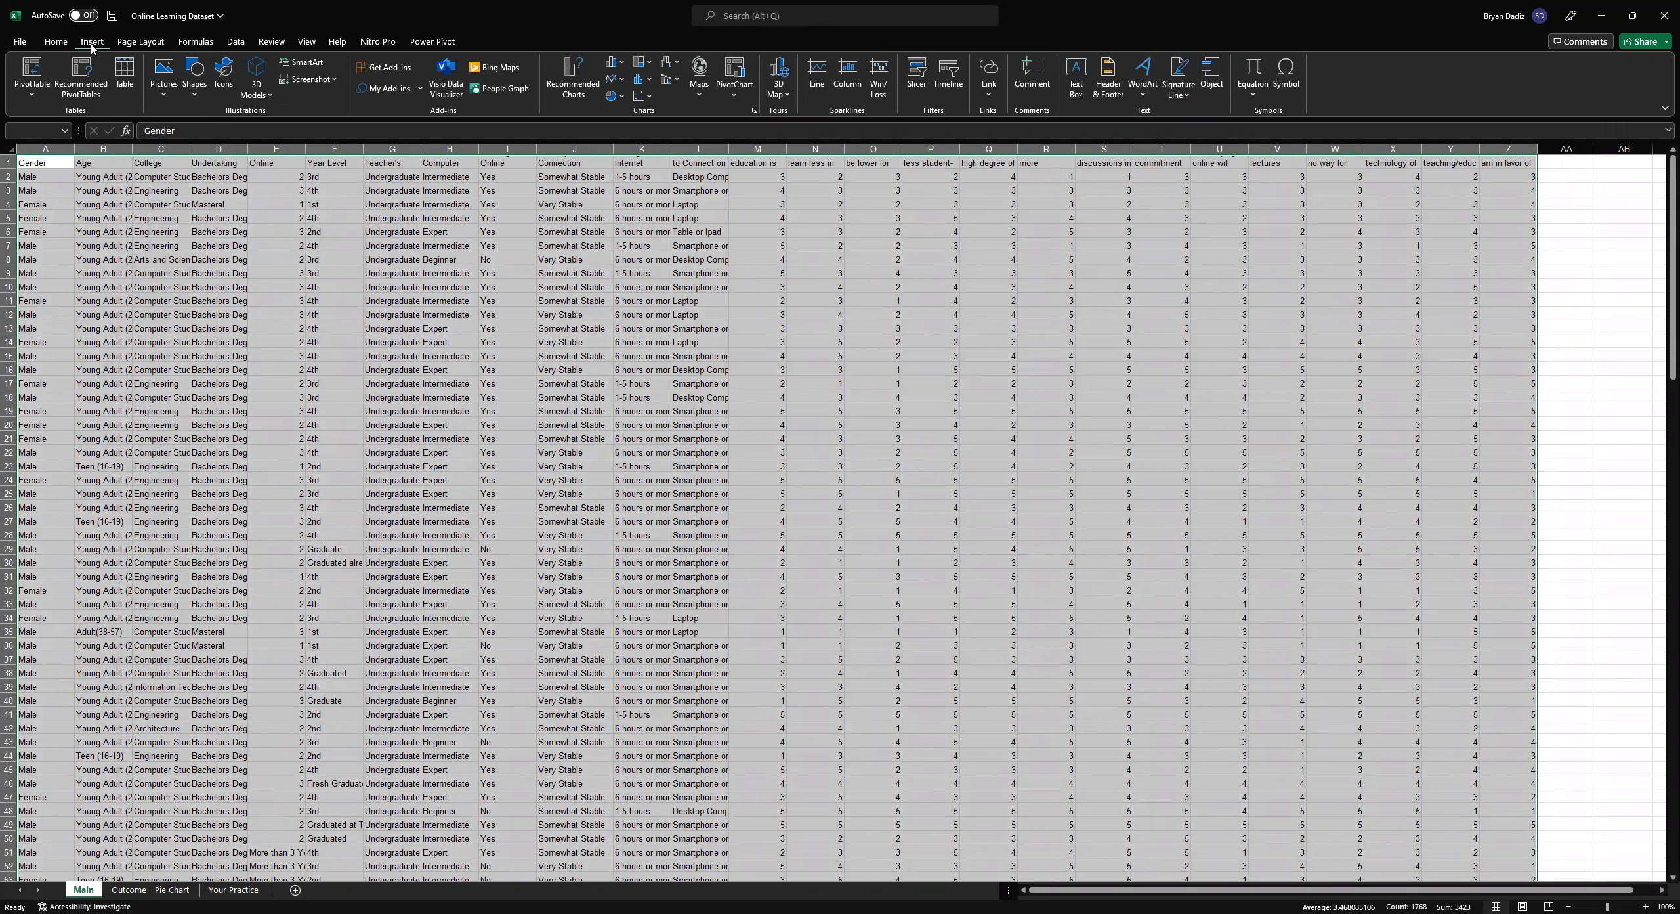
pyautogui.click(32, 74)
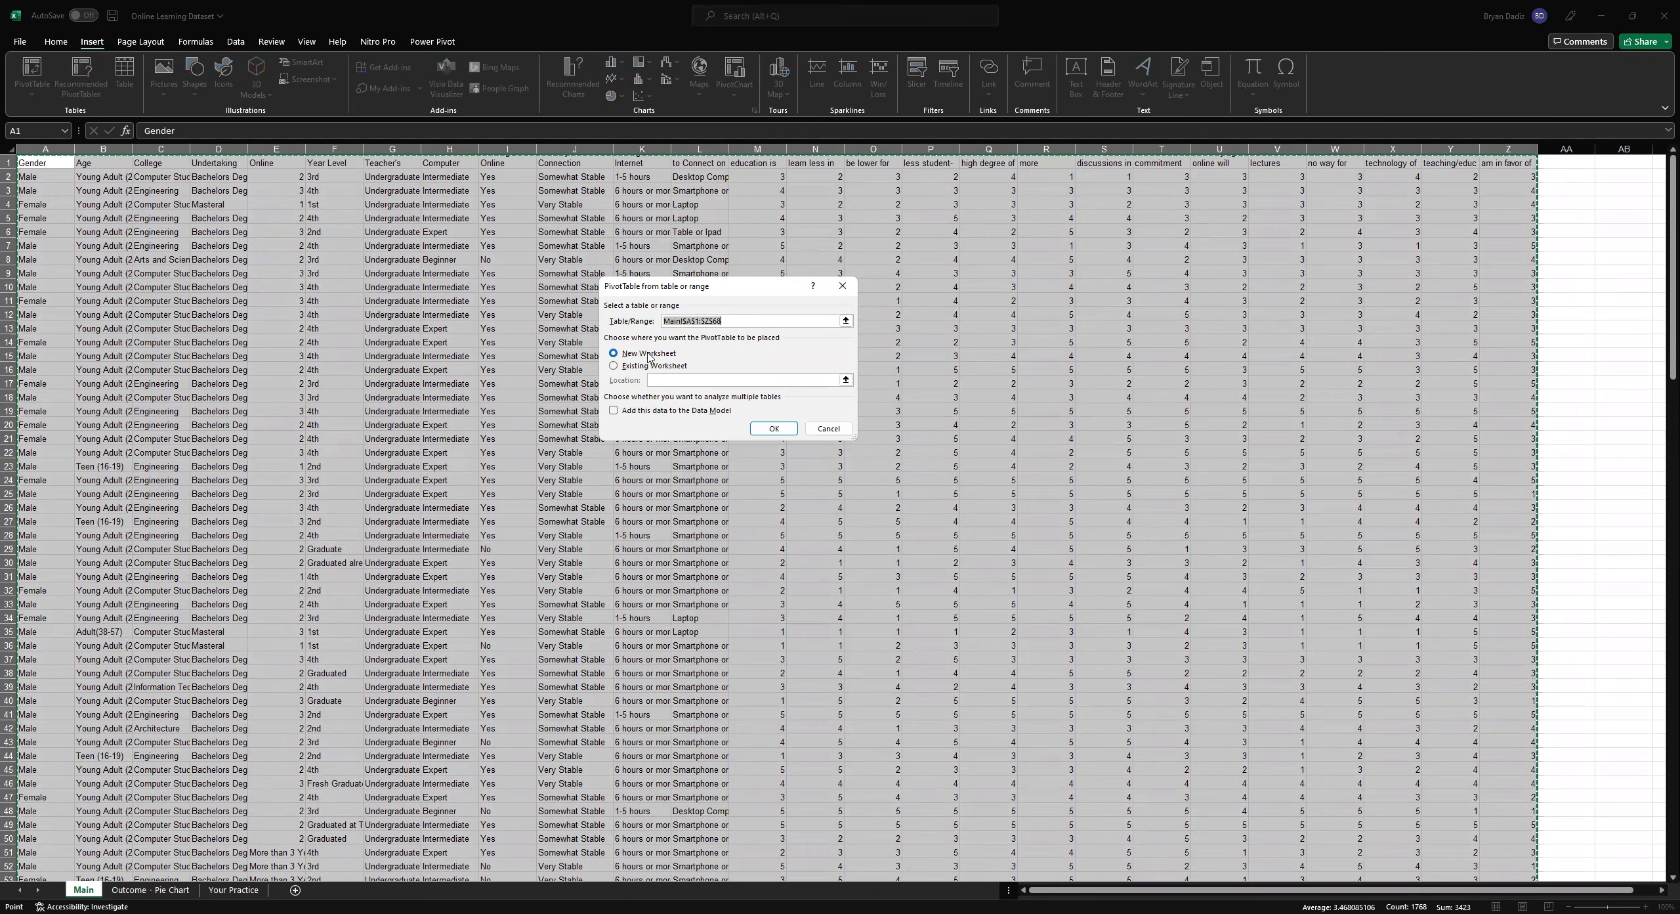
pyautogui.click(772, 430)
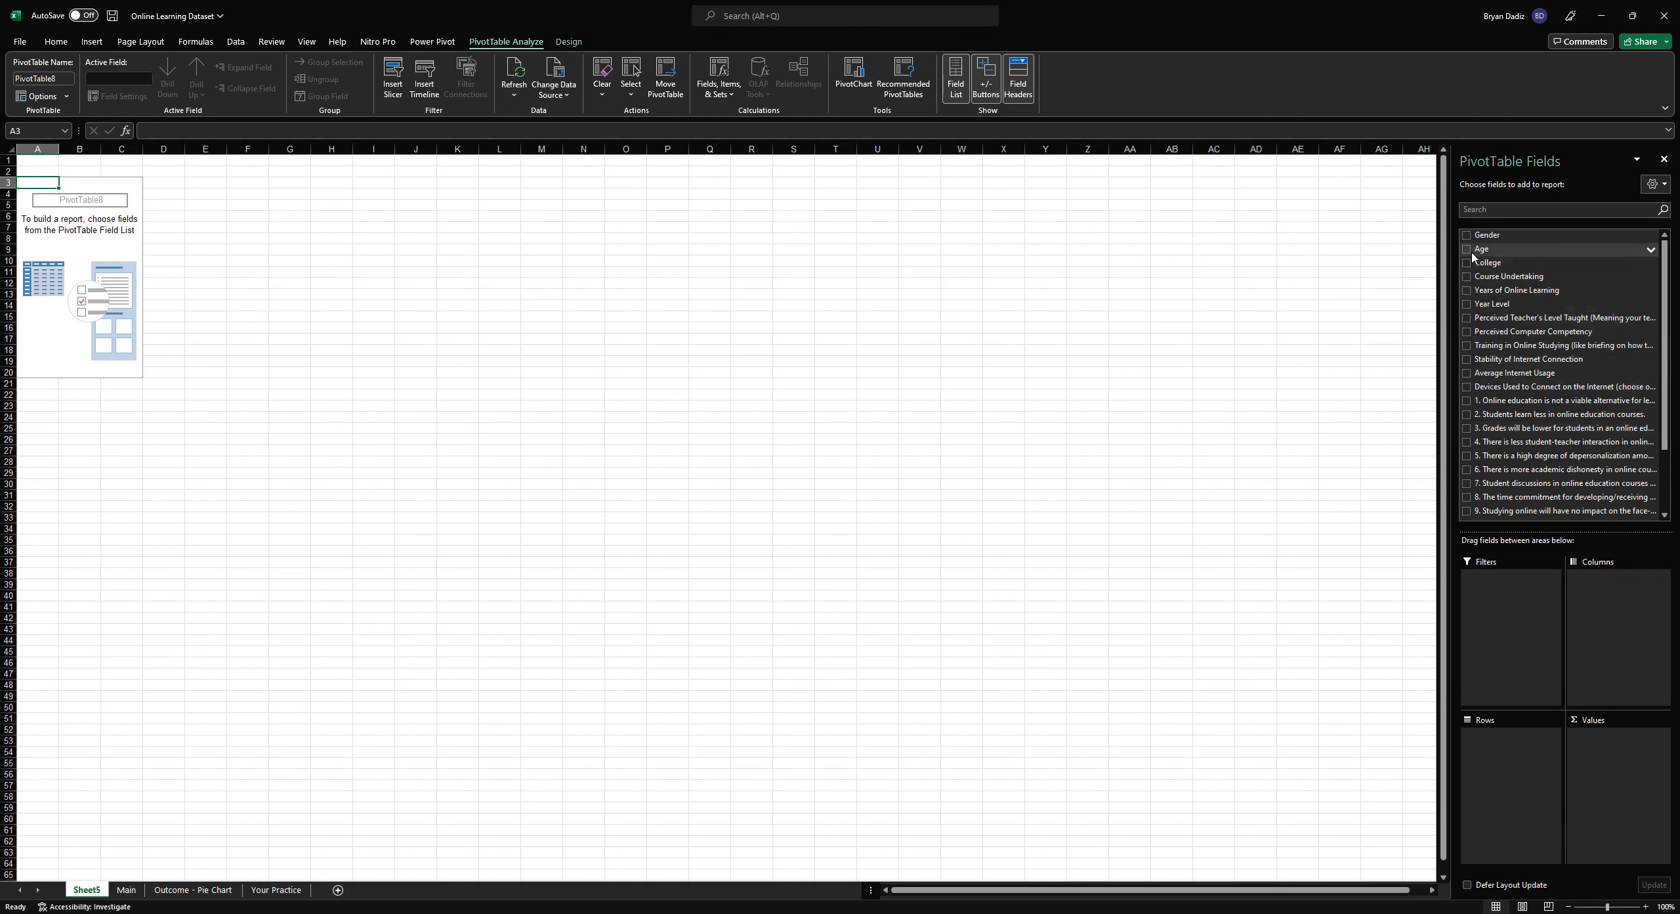
# Set Age as the PivotTable rows and the count of Average Internet Usage as the values, and check each age group's count
pyautogui.click(1467, 249)
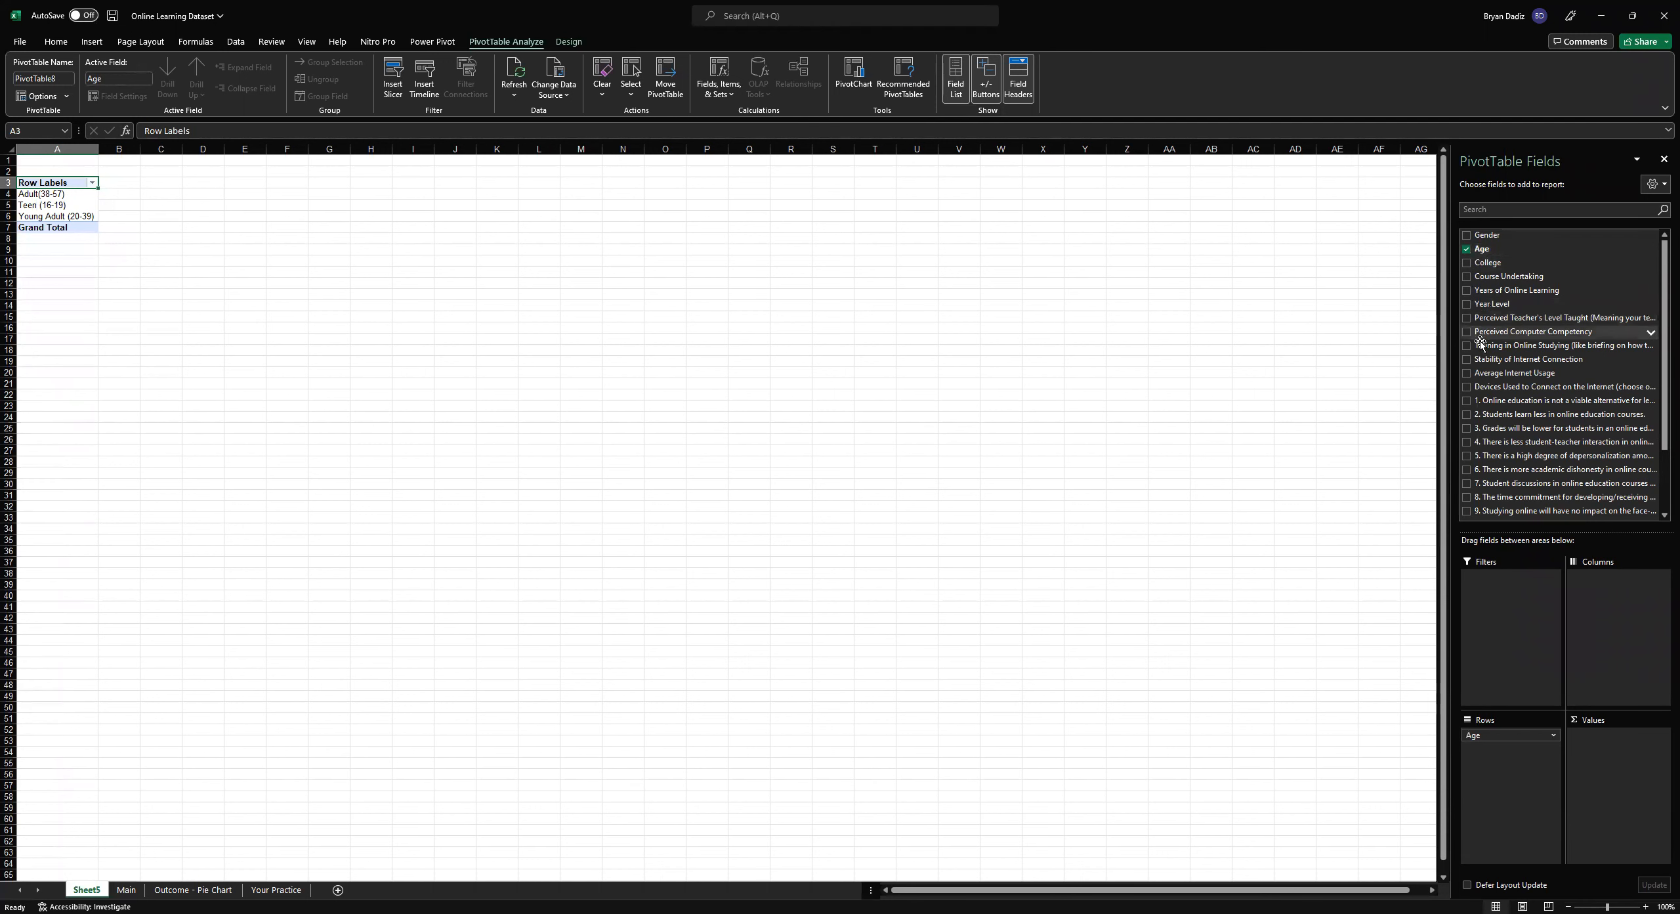
pyautogui.click(1468, 374)
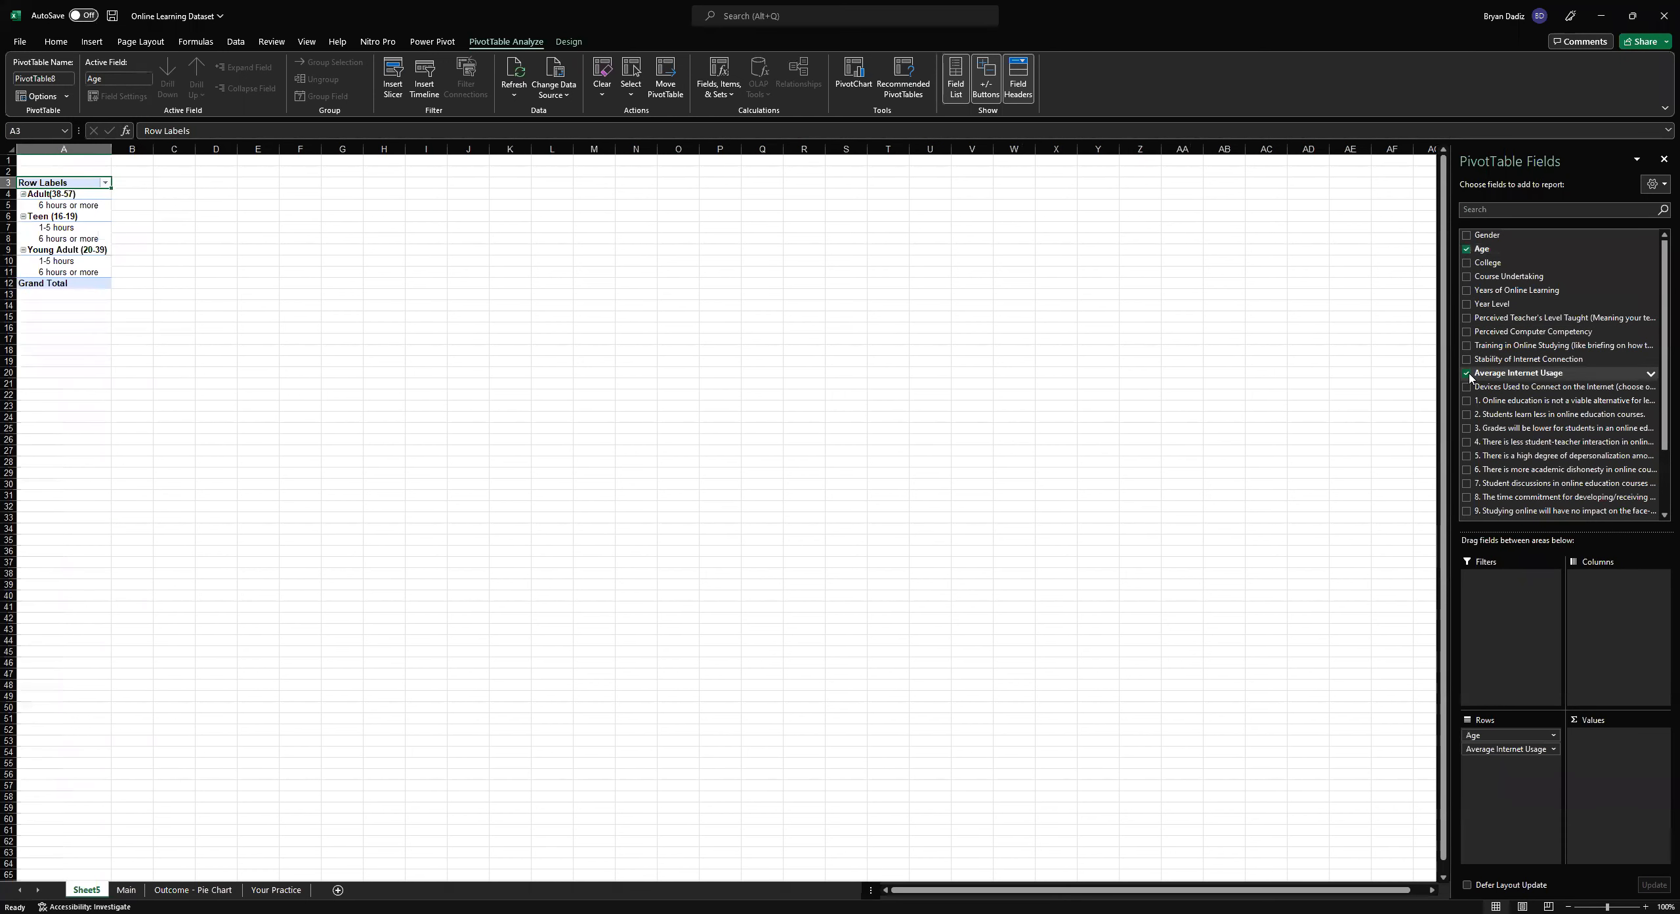
pyautogui.moveTo(1511, 751); pyautogui.dragTo(1596, 752)
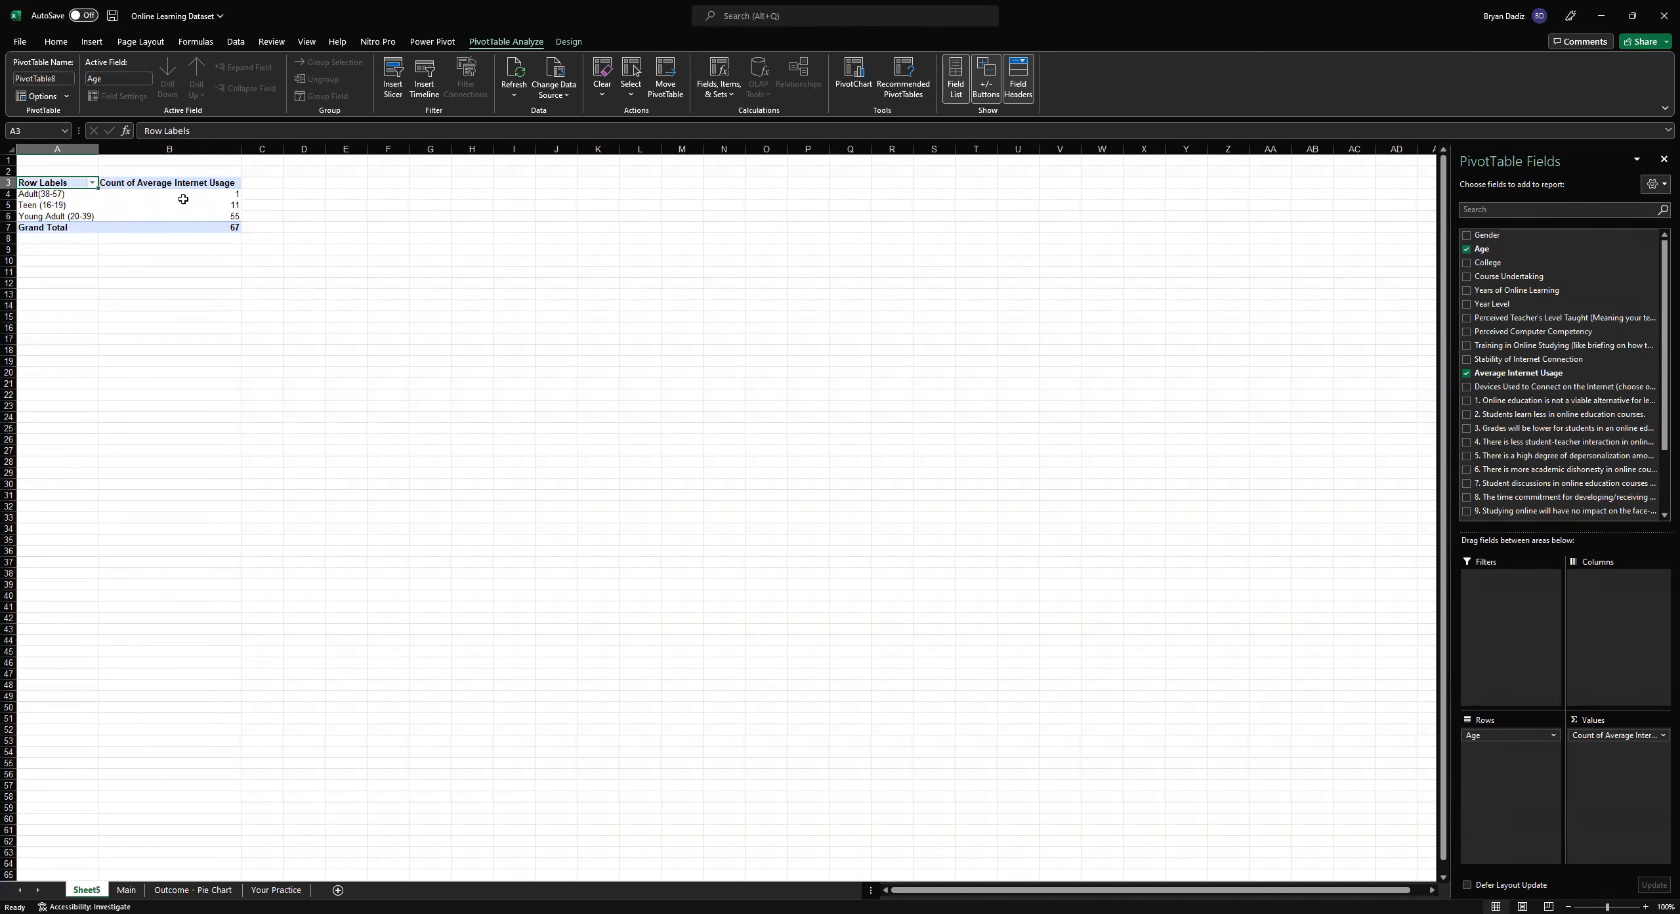
pyautogui.click(213, 198)
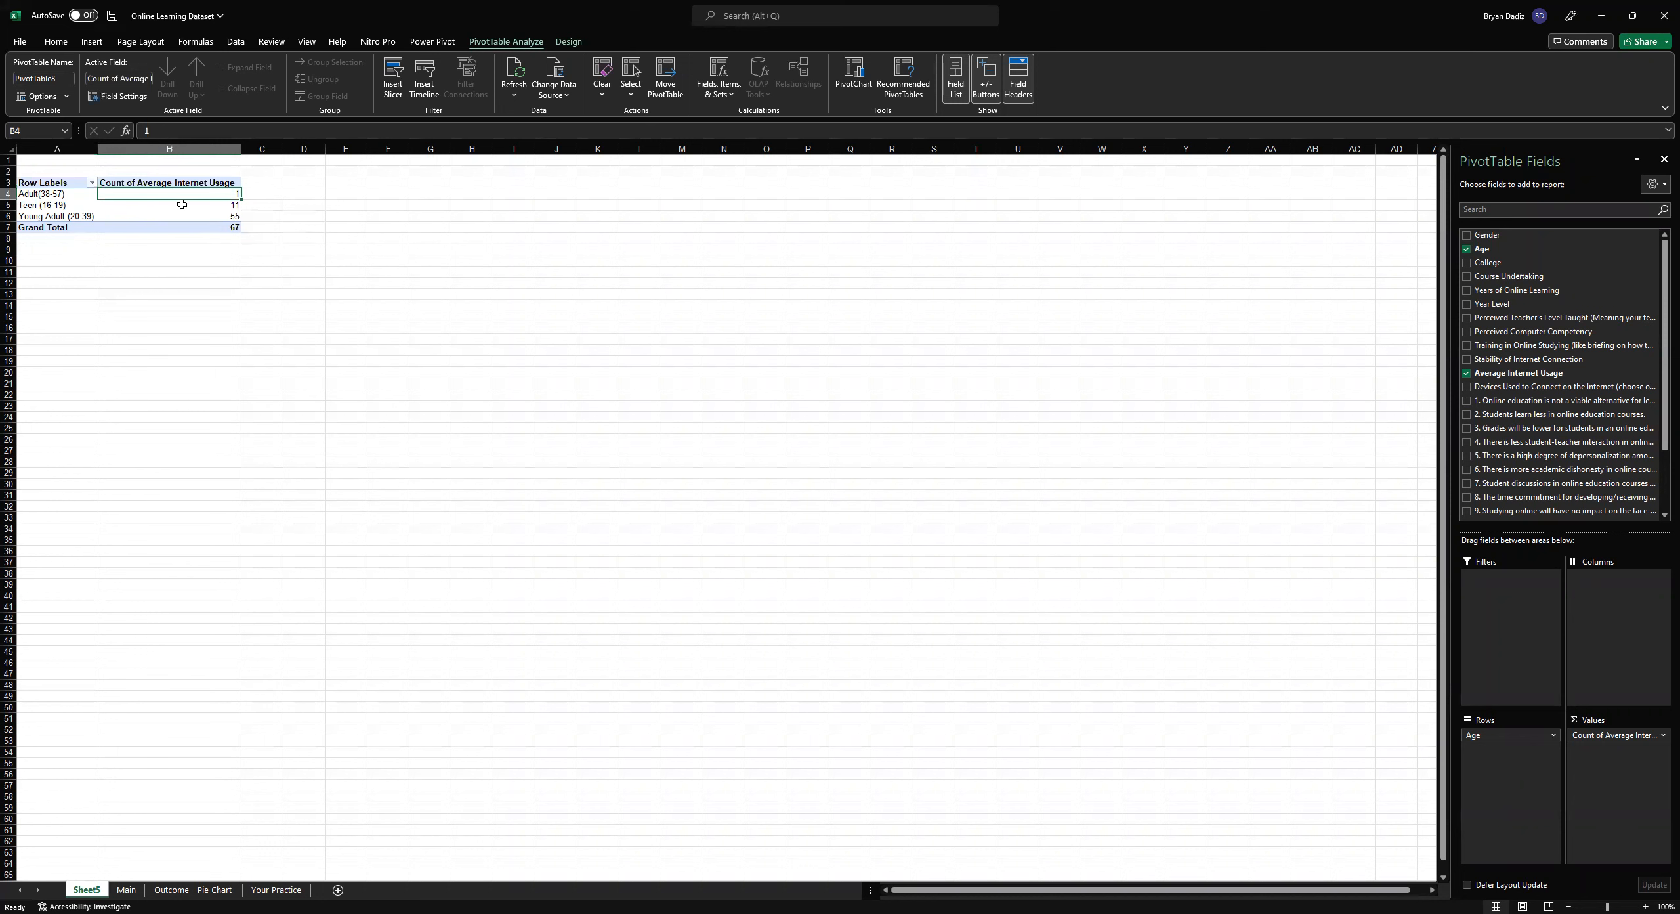
pyautogui.click(201, 208)
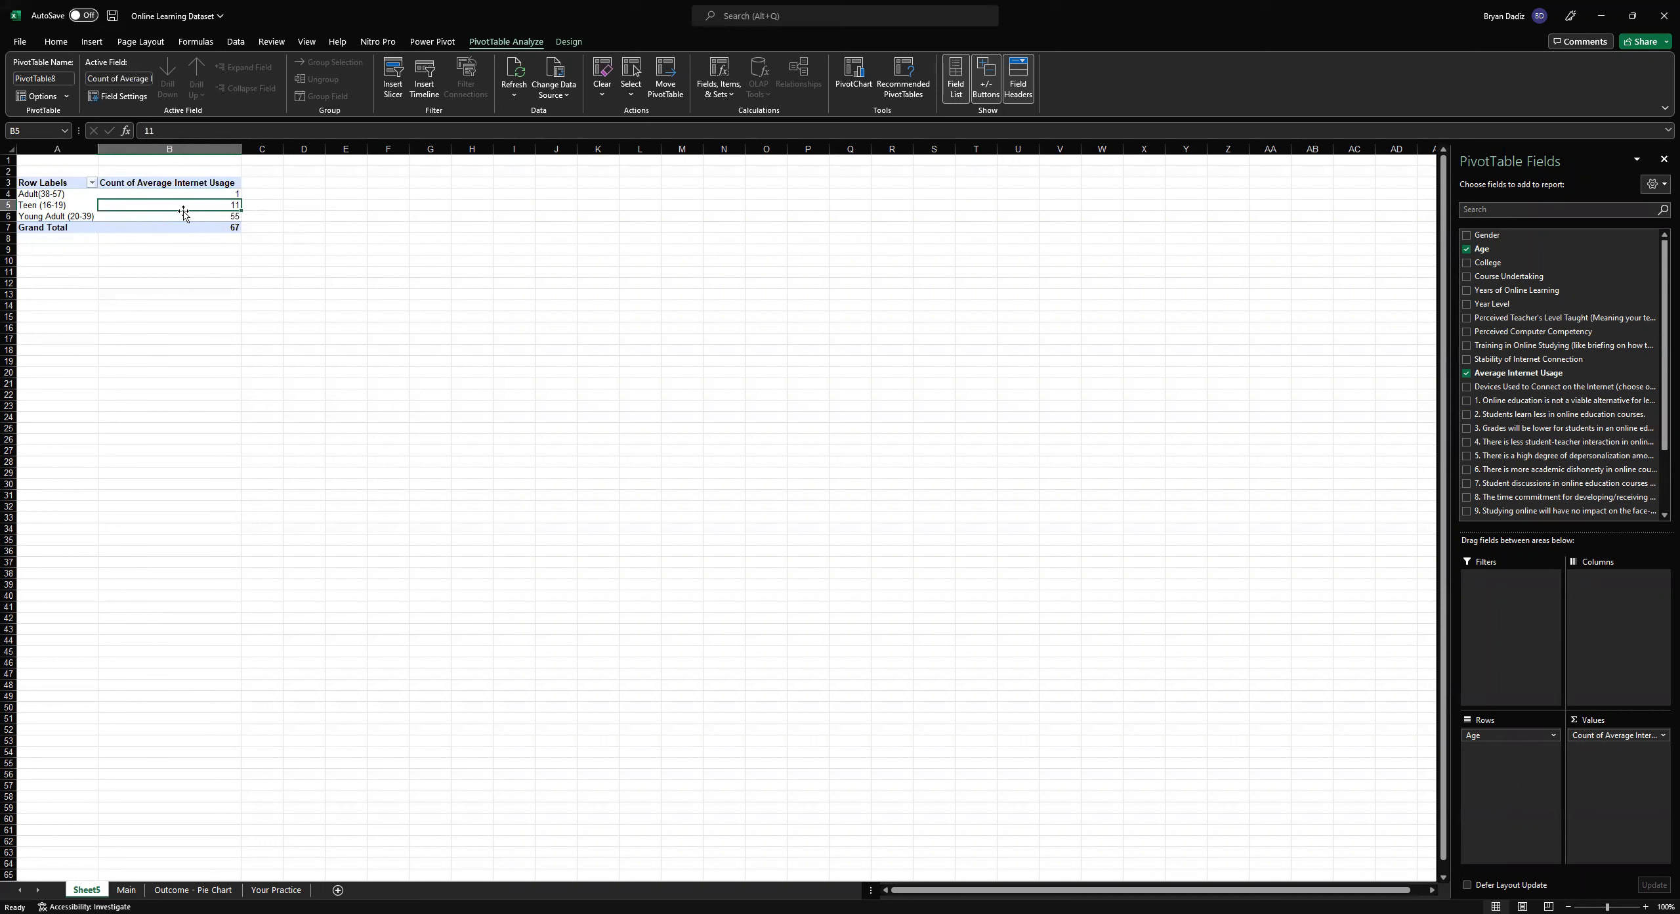
pyautogui.click(222, 215)
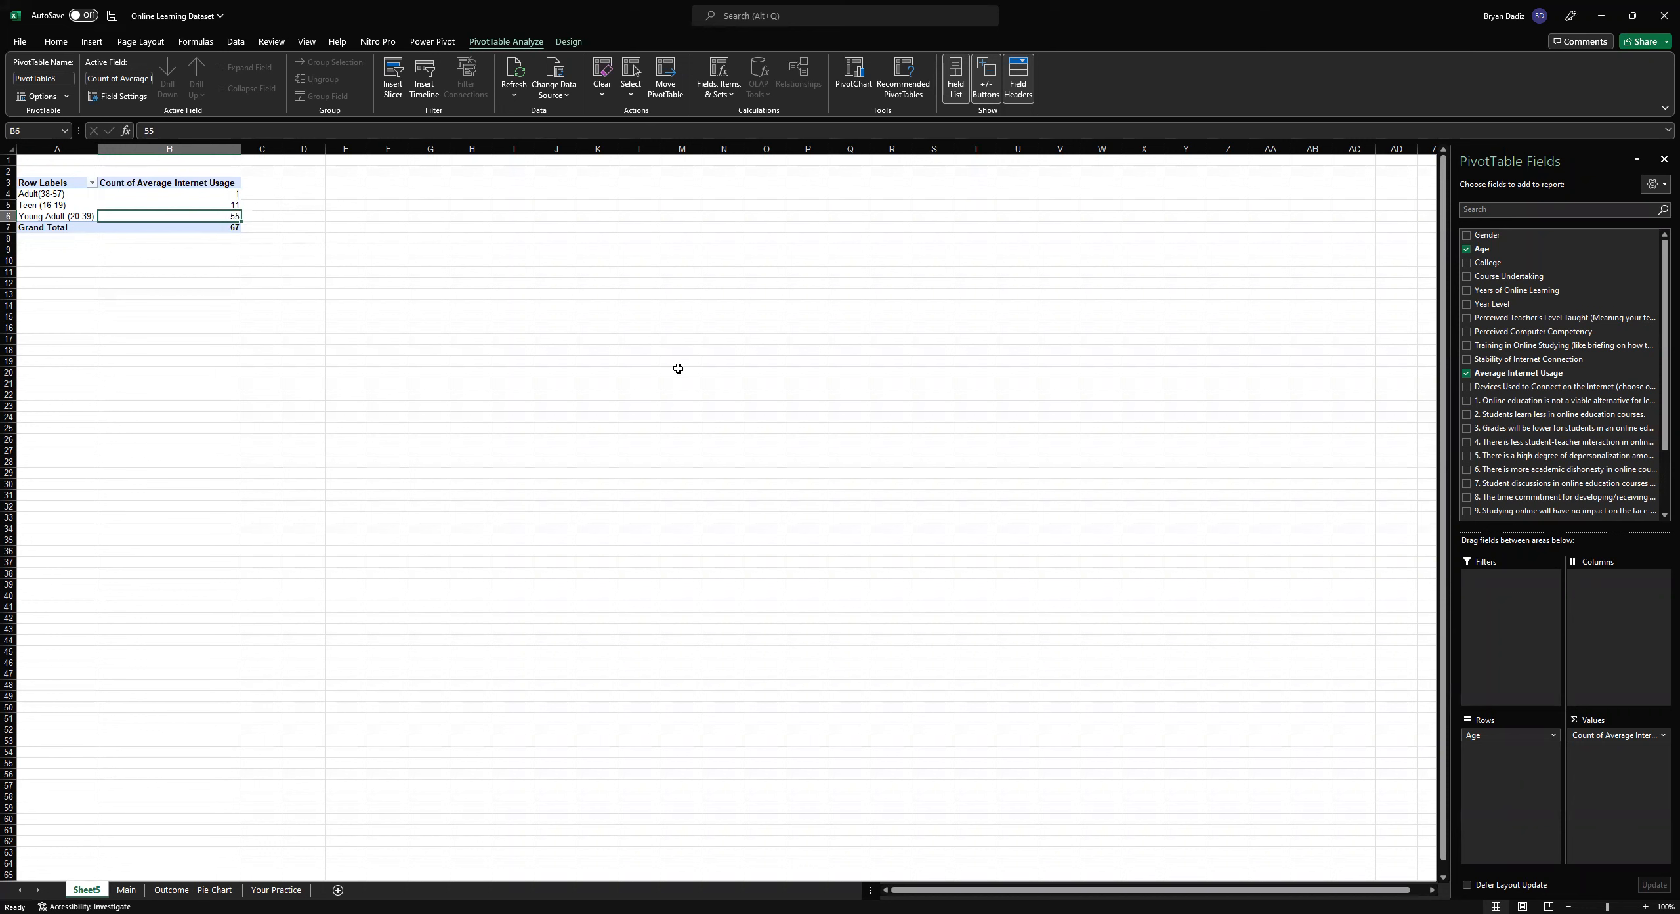
# Insert a 2-D pie chart from PivotTable range A3:B6, excluding the grand total, and place it beside the table
pyautogui.keyDown('shift'); pyautogui.click(43, 182); pyautogui.keyUp('shift')
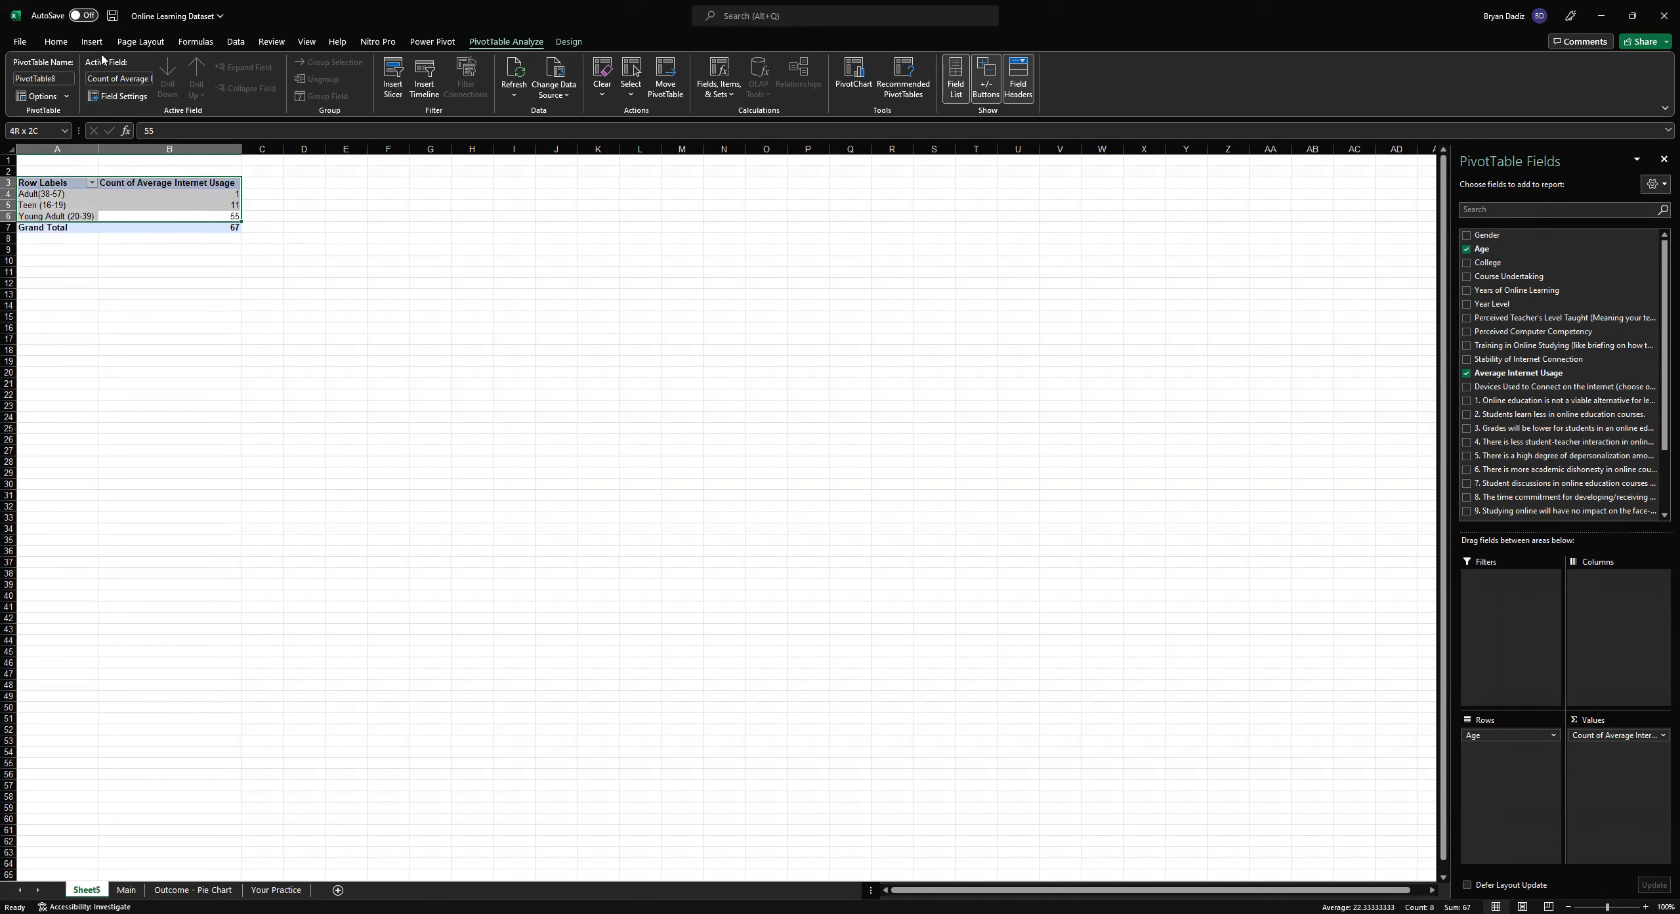
pyautogui.click(59, 182)
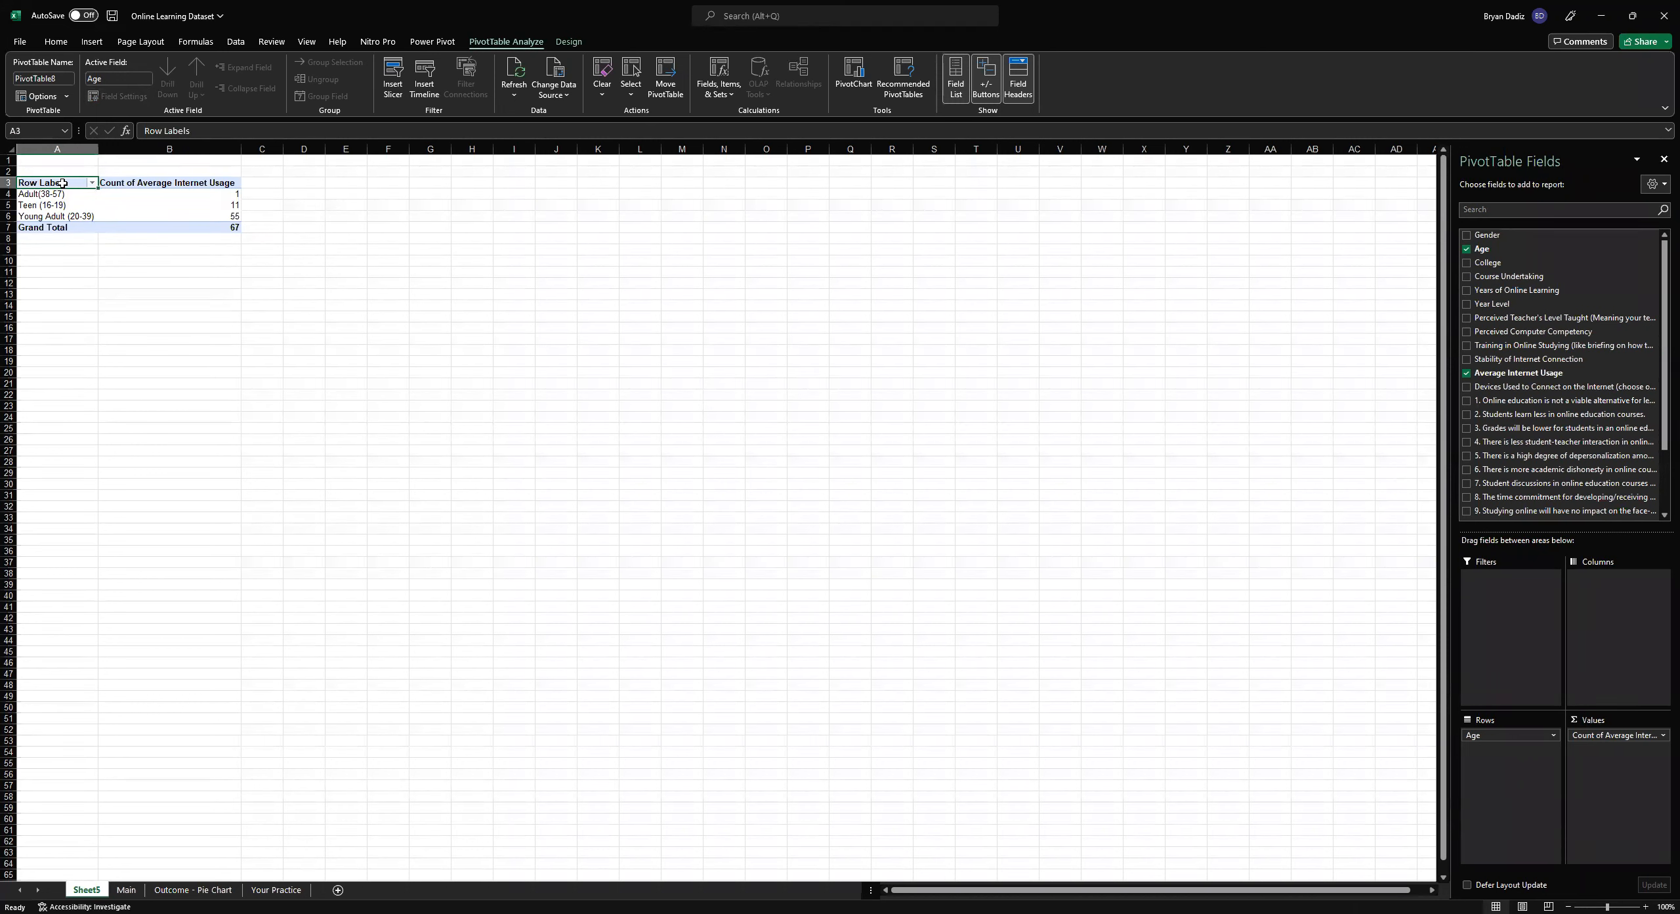
pyautogui.moveTo(62, 183); pyautogui.dragTo(217, 216)
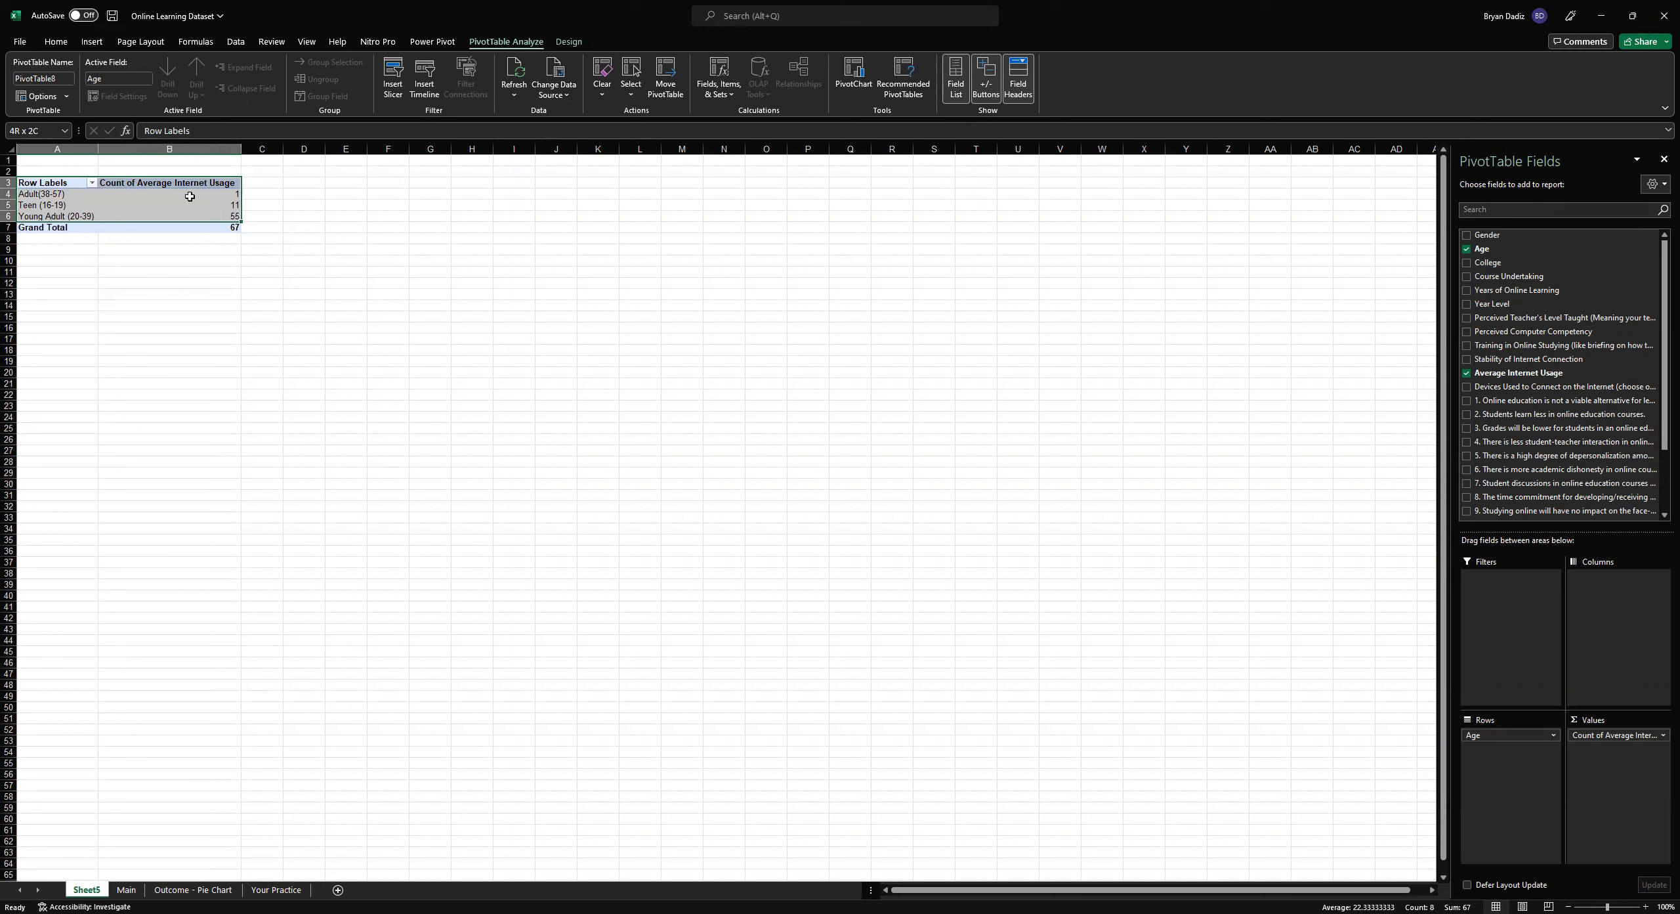
pyautogui.click(92, 42)
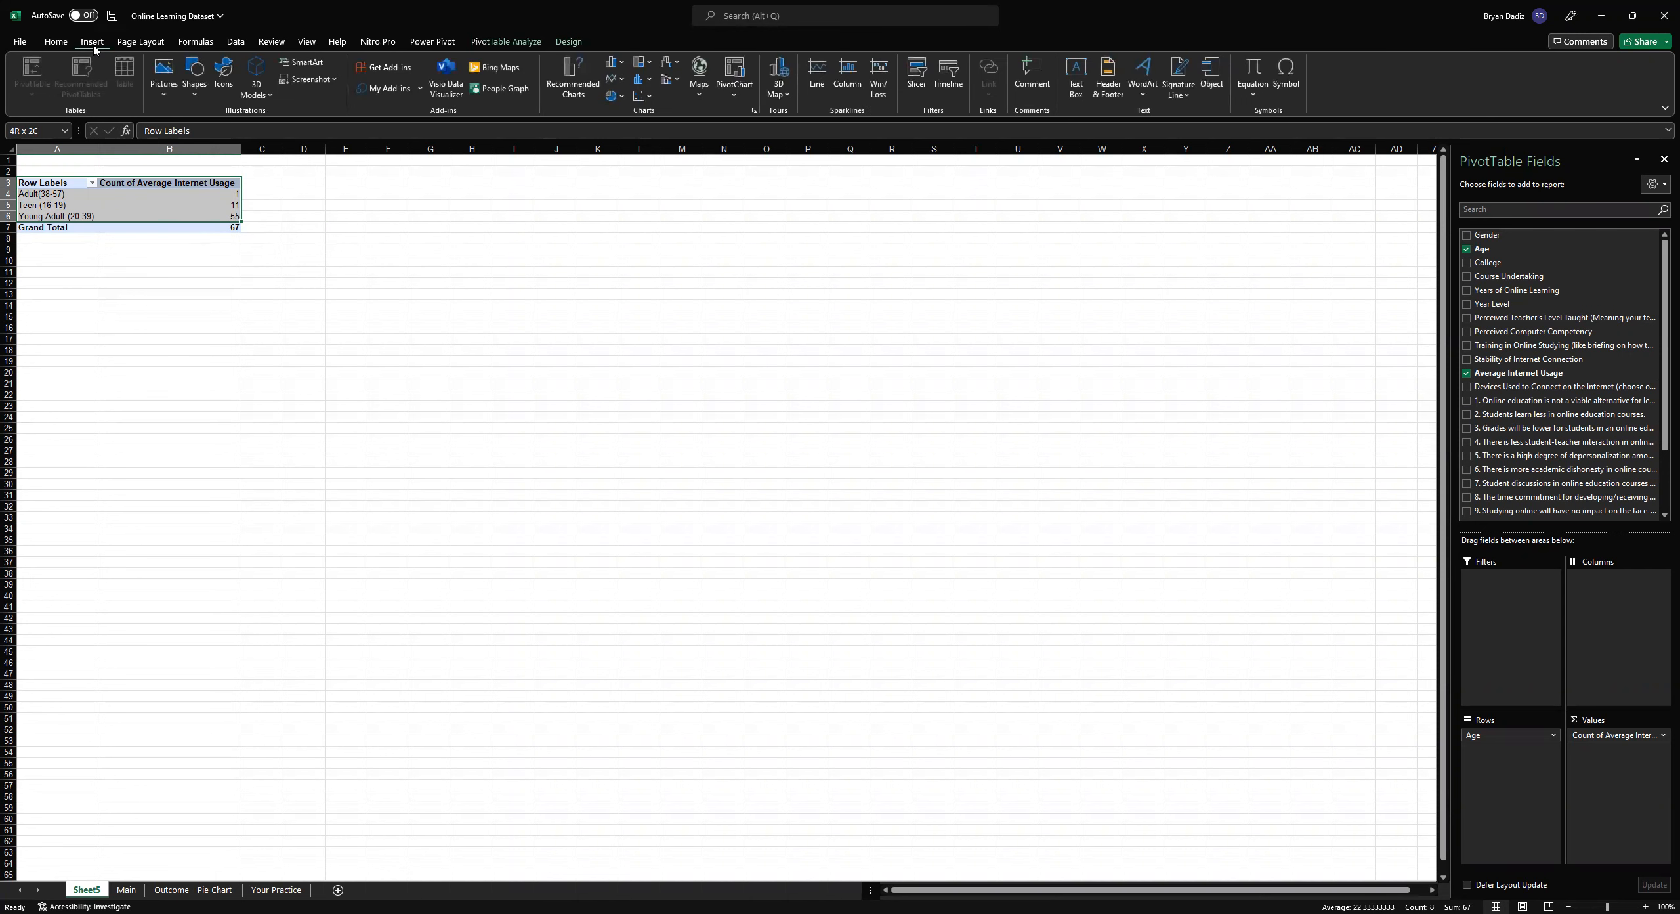
pyautogui.click(610, 98)
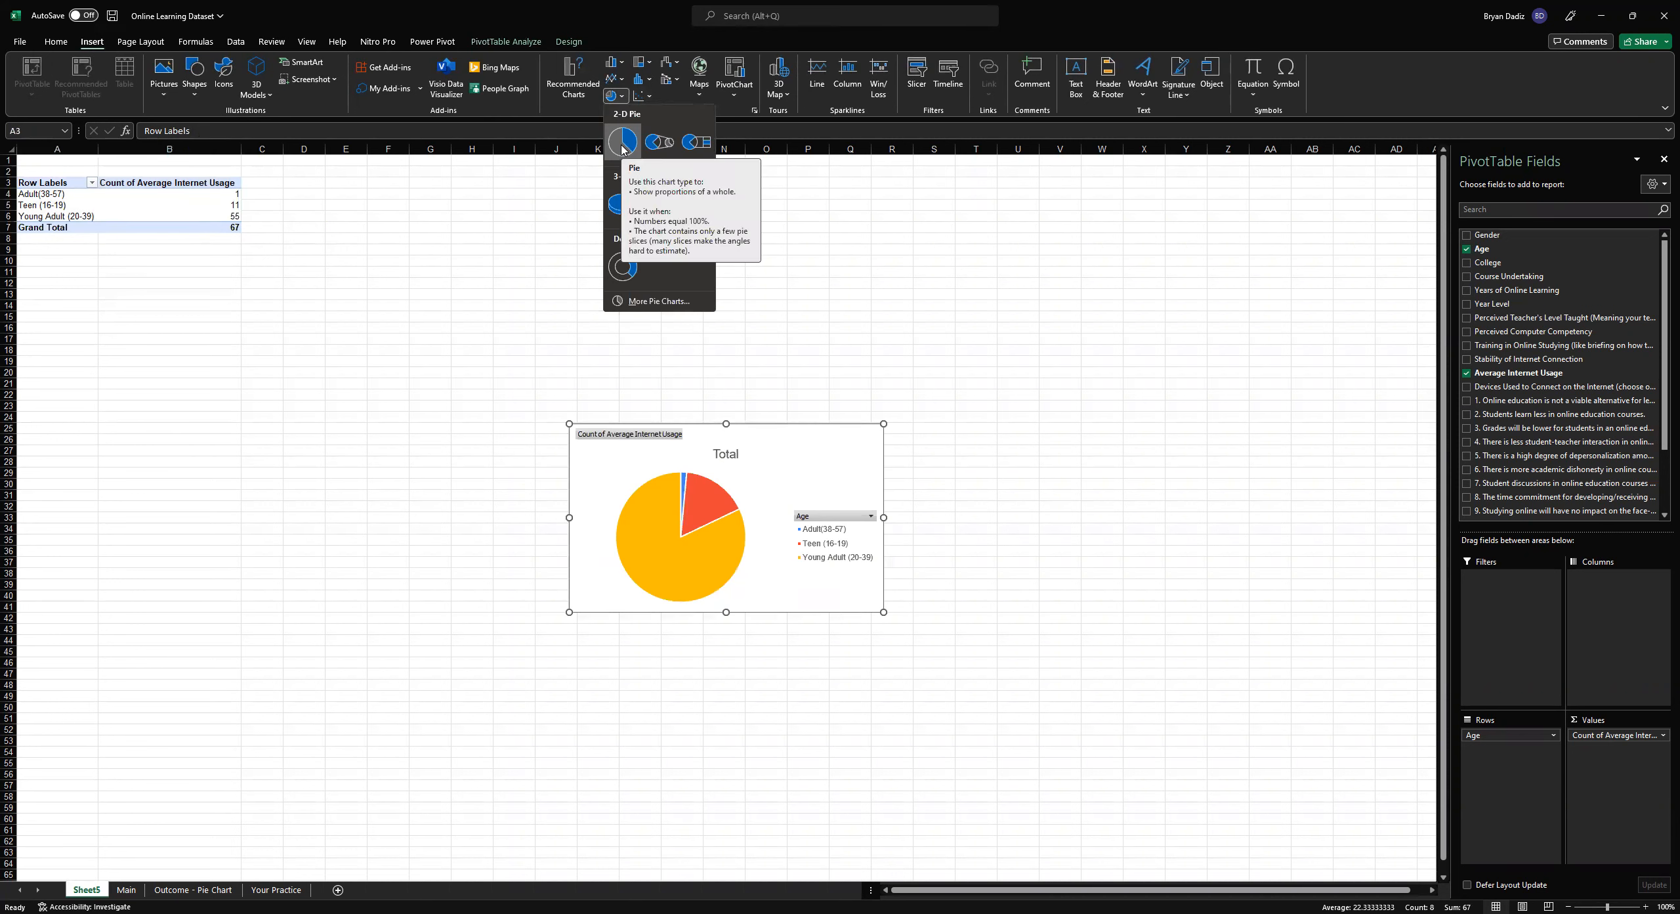
pyautogui.click(622, 149)
pyautogui.moveTo(802, 462); pyautogui.dragTo(570, 218)
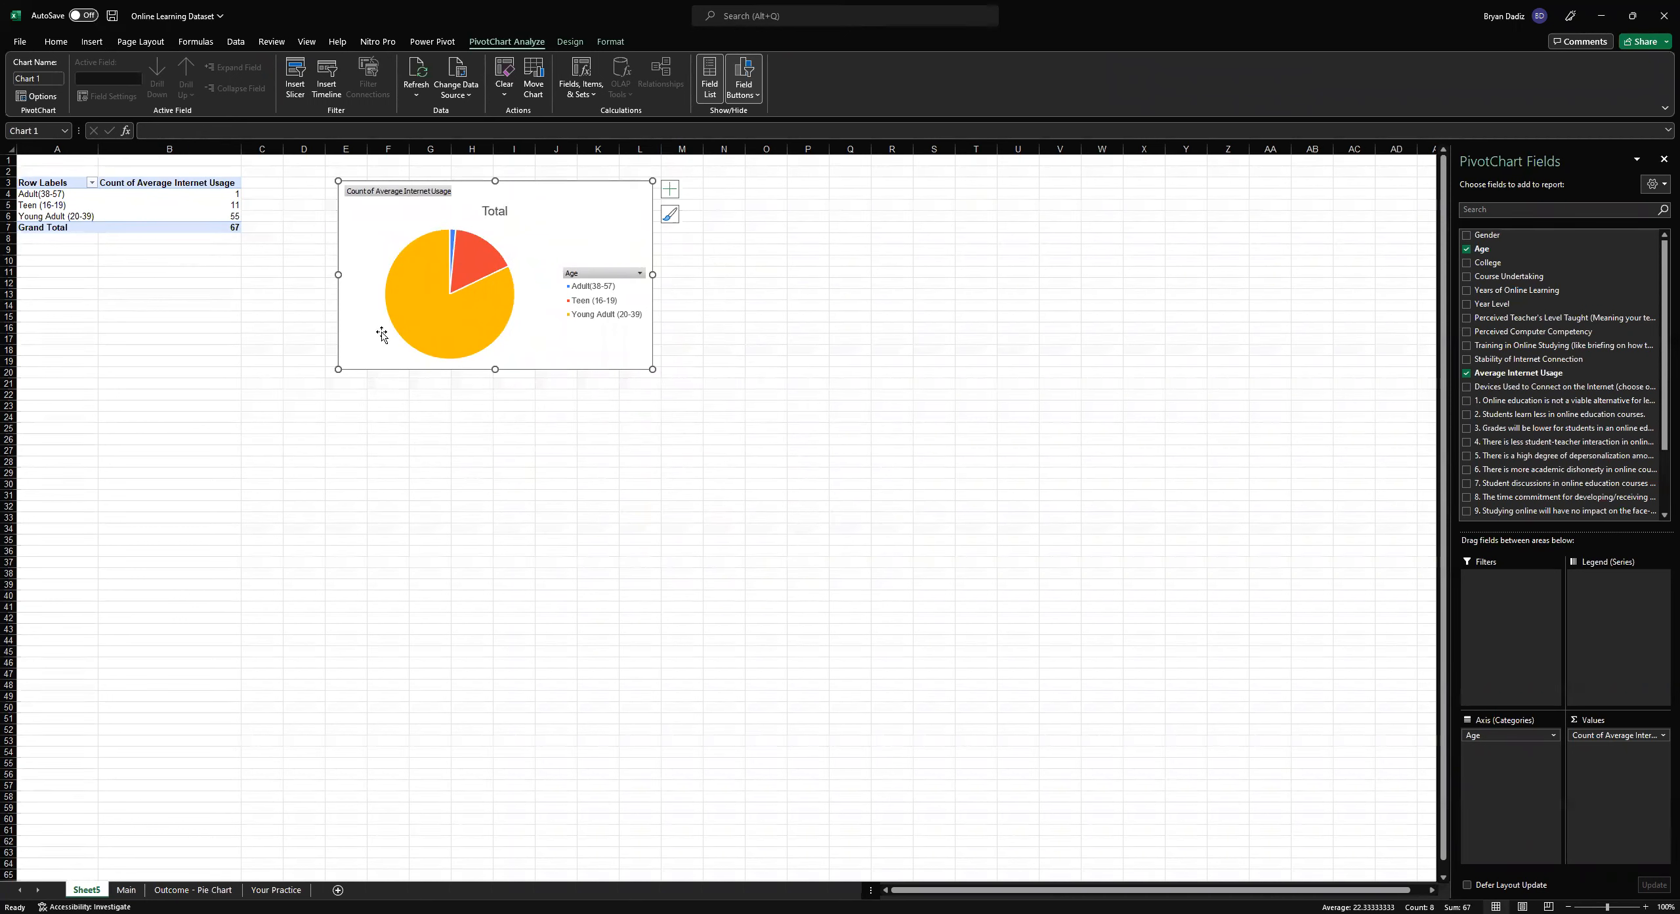
# Apply the third preset style, with a gray gradient background and percentage labels, to the pie chart and hide the field list
pyautogui.moveTo(478, 325)
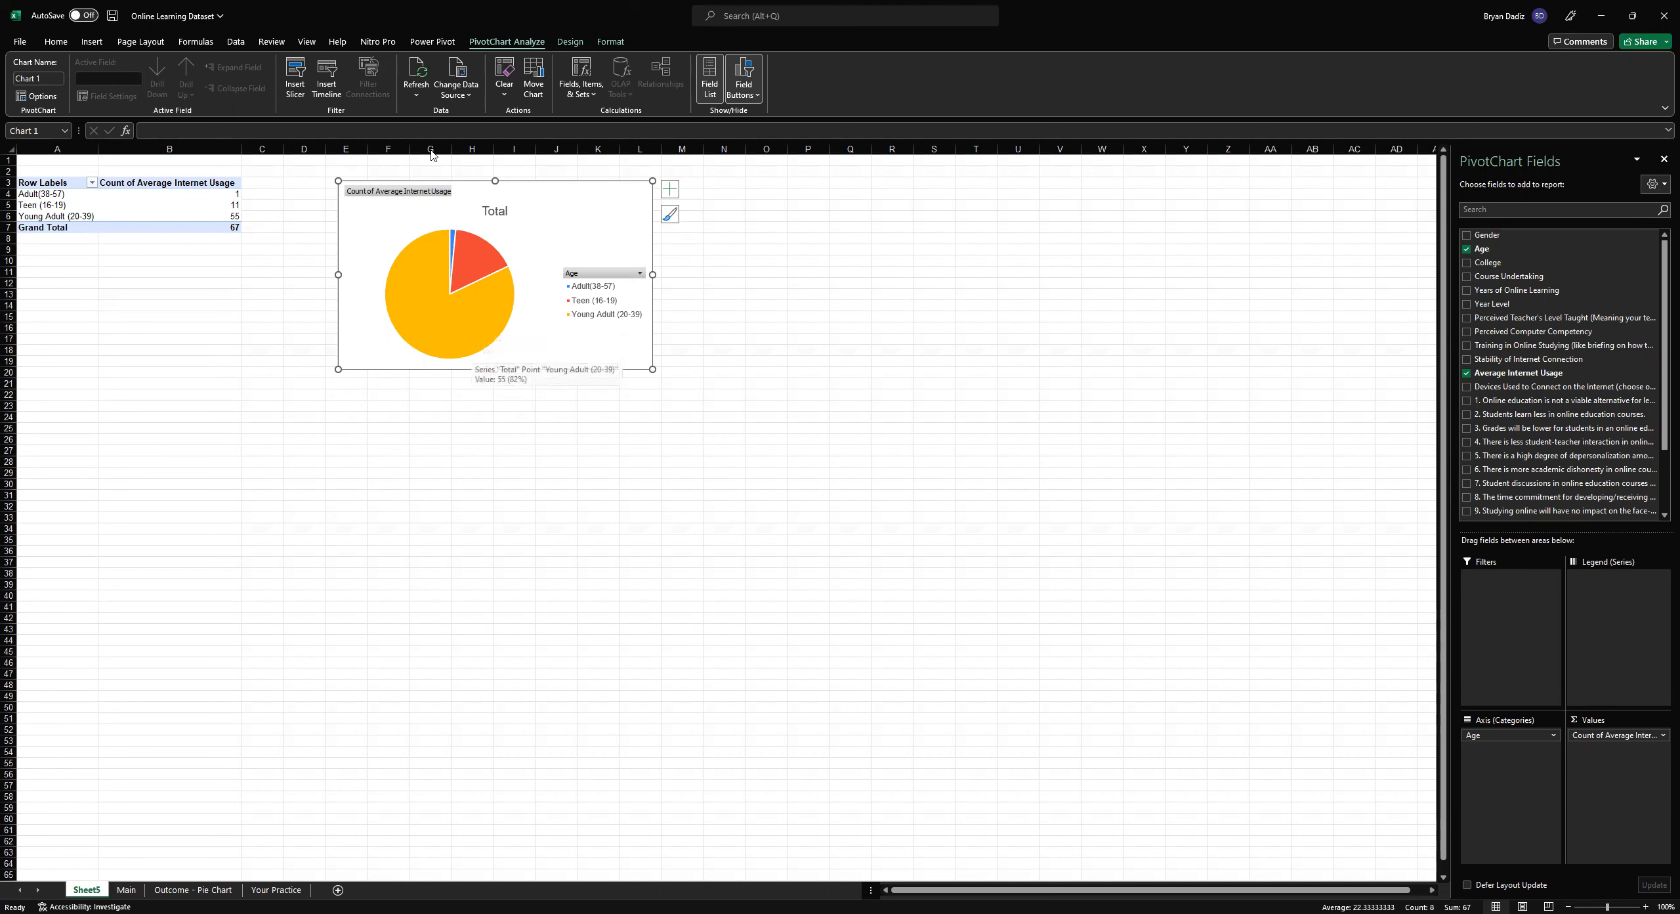
pyautogui.click(568, 41)
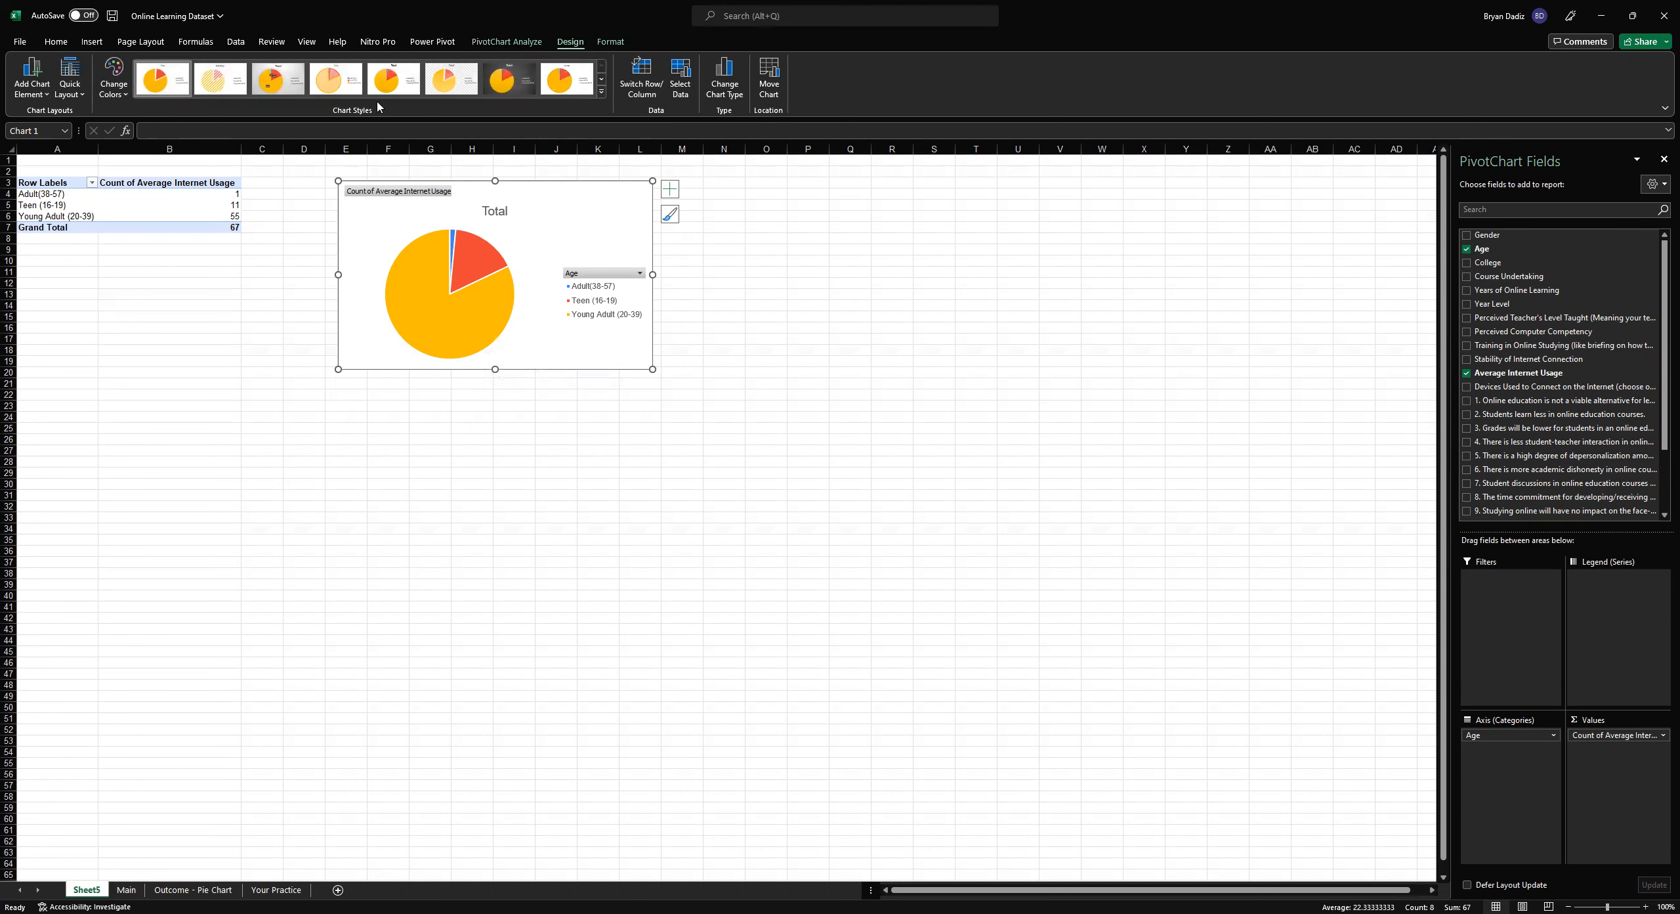
pyautogui.click(282, 92)
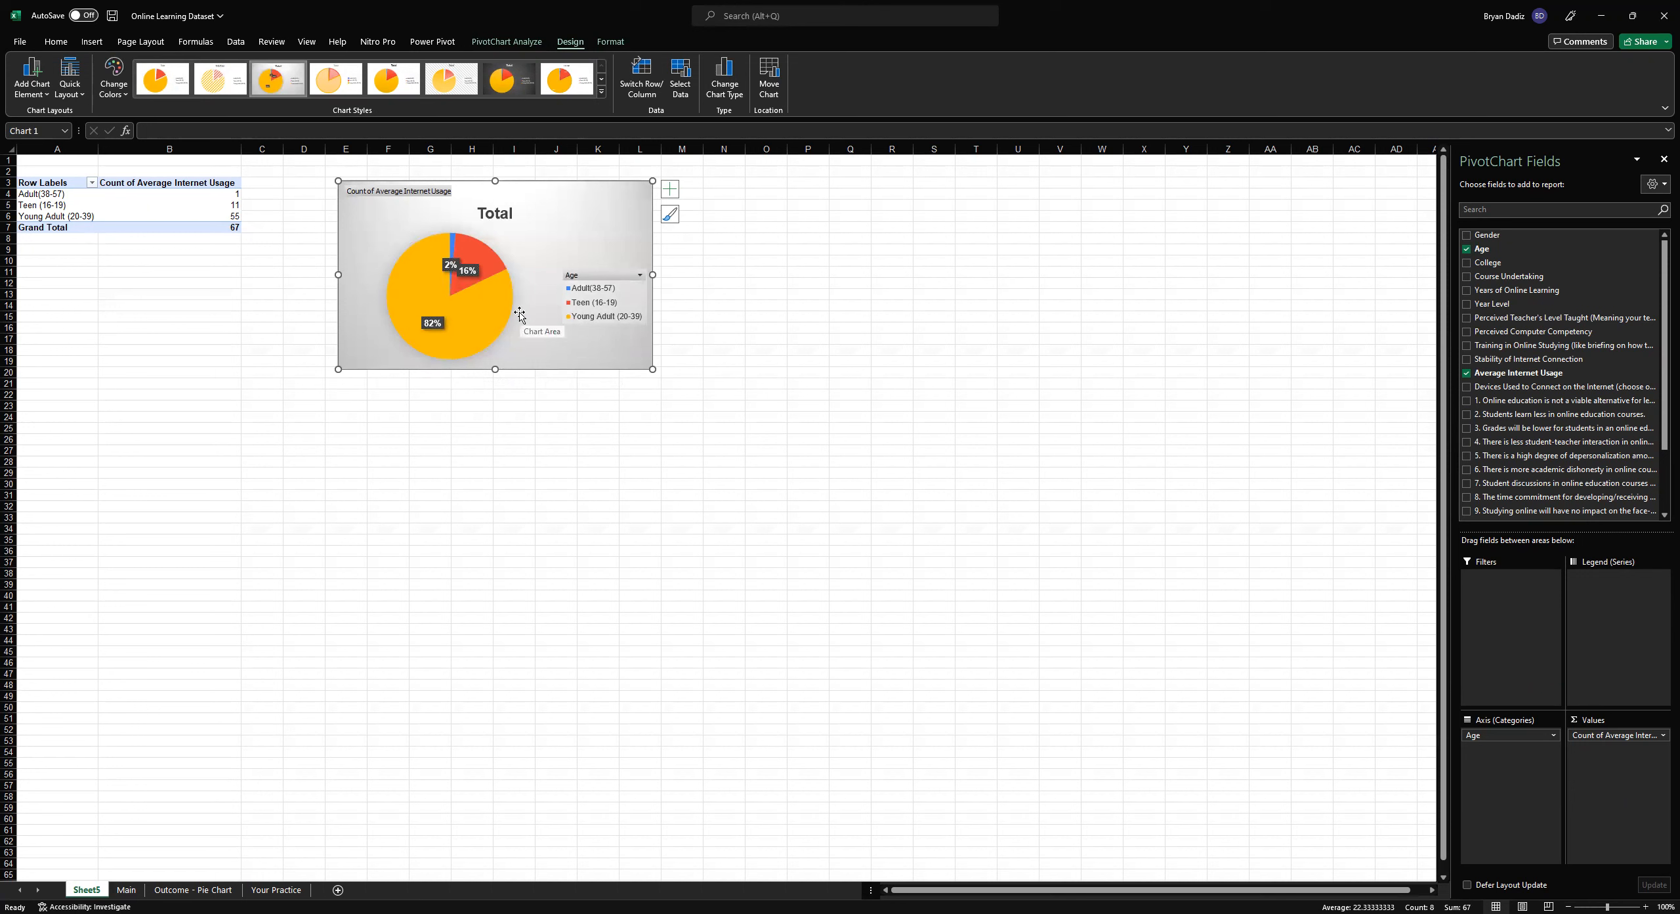
pyautogui.click(1663, 160)
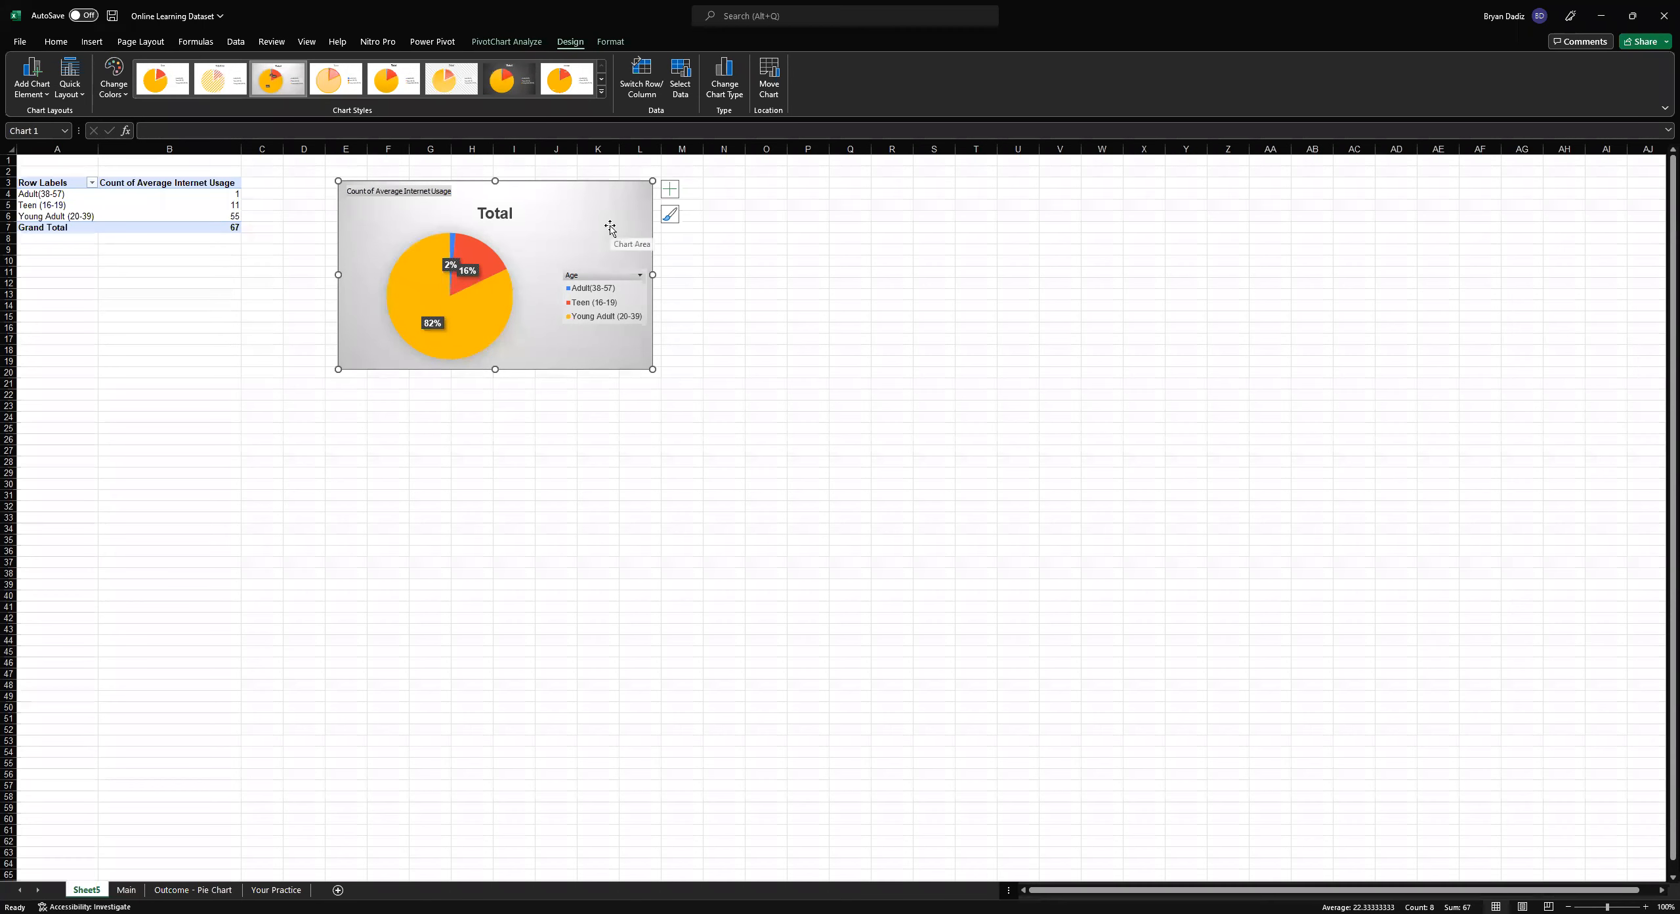
# Open the chart area formatting options and review the size, effects, and fill and border settings
pyautogui.doubleClick(577, 242)
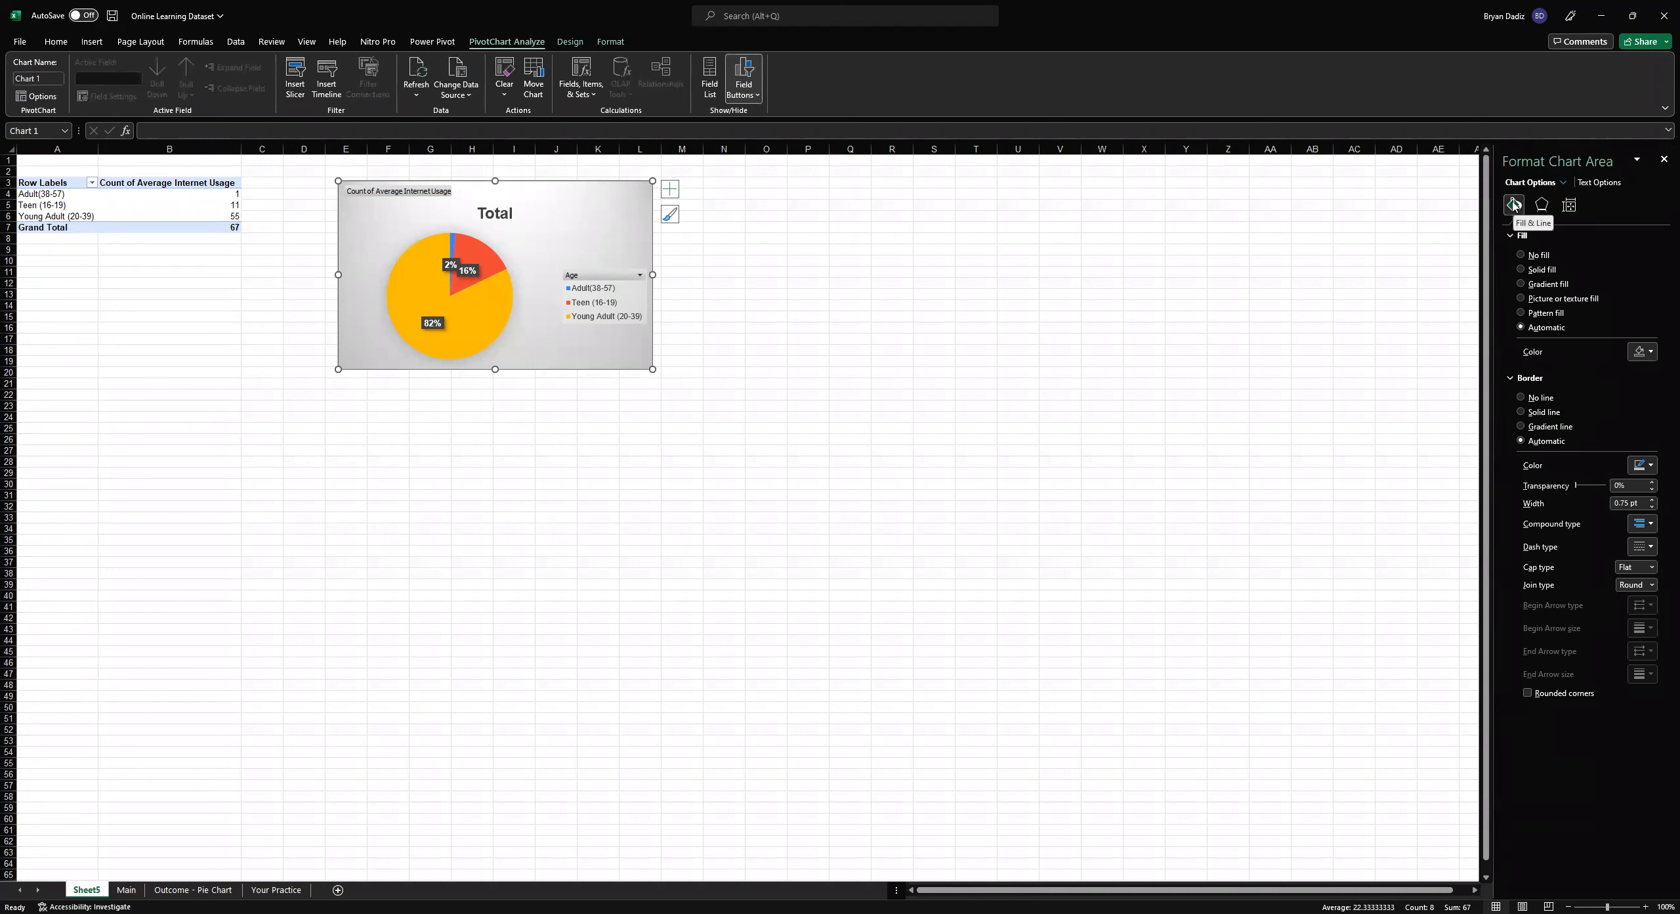
pyautogui.click(1573, 215)
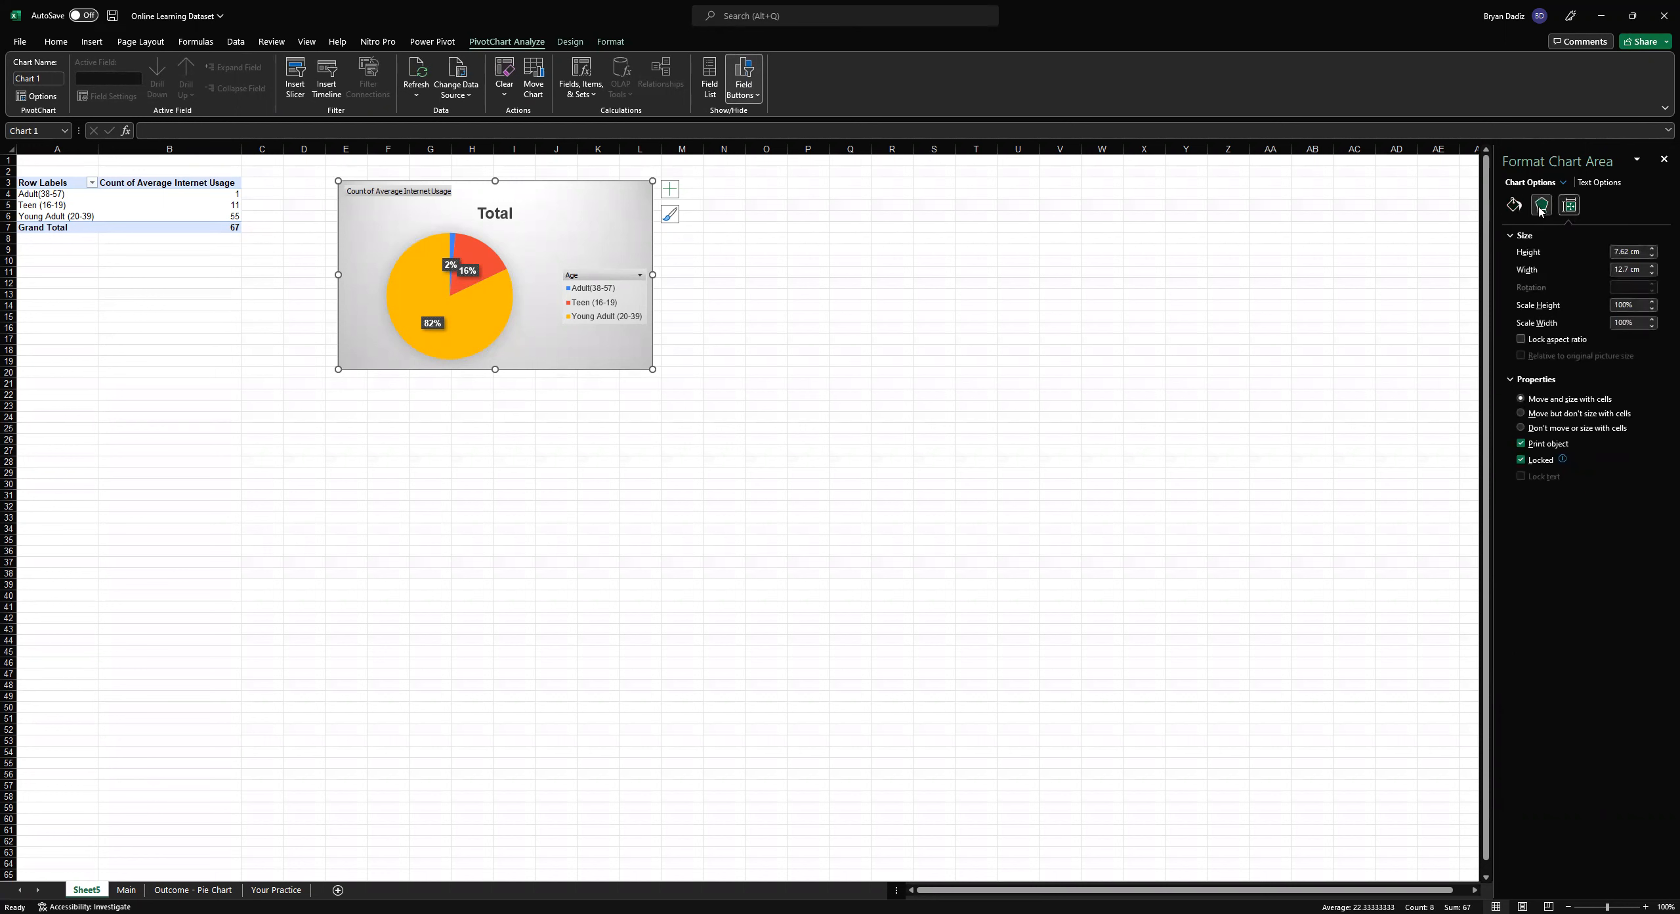
pyautogui.click(1543, 205)
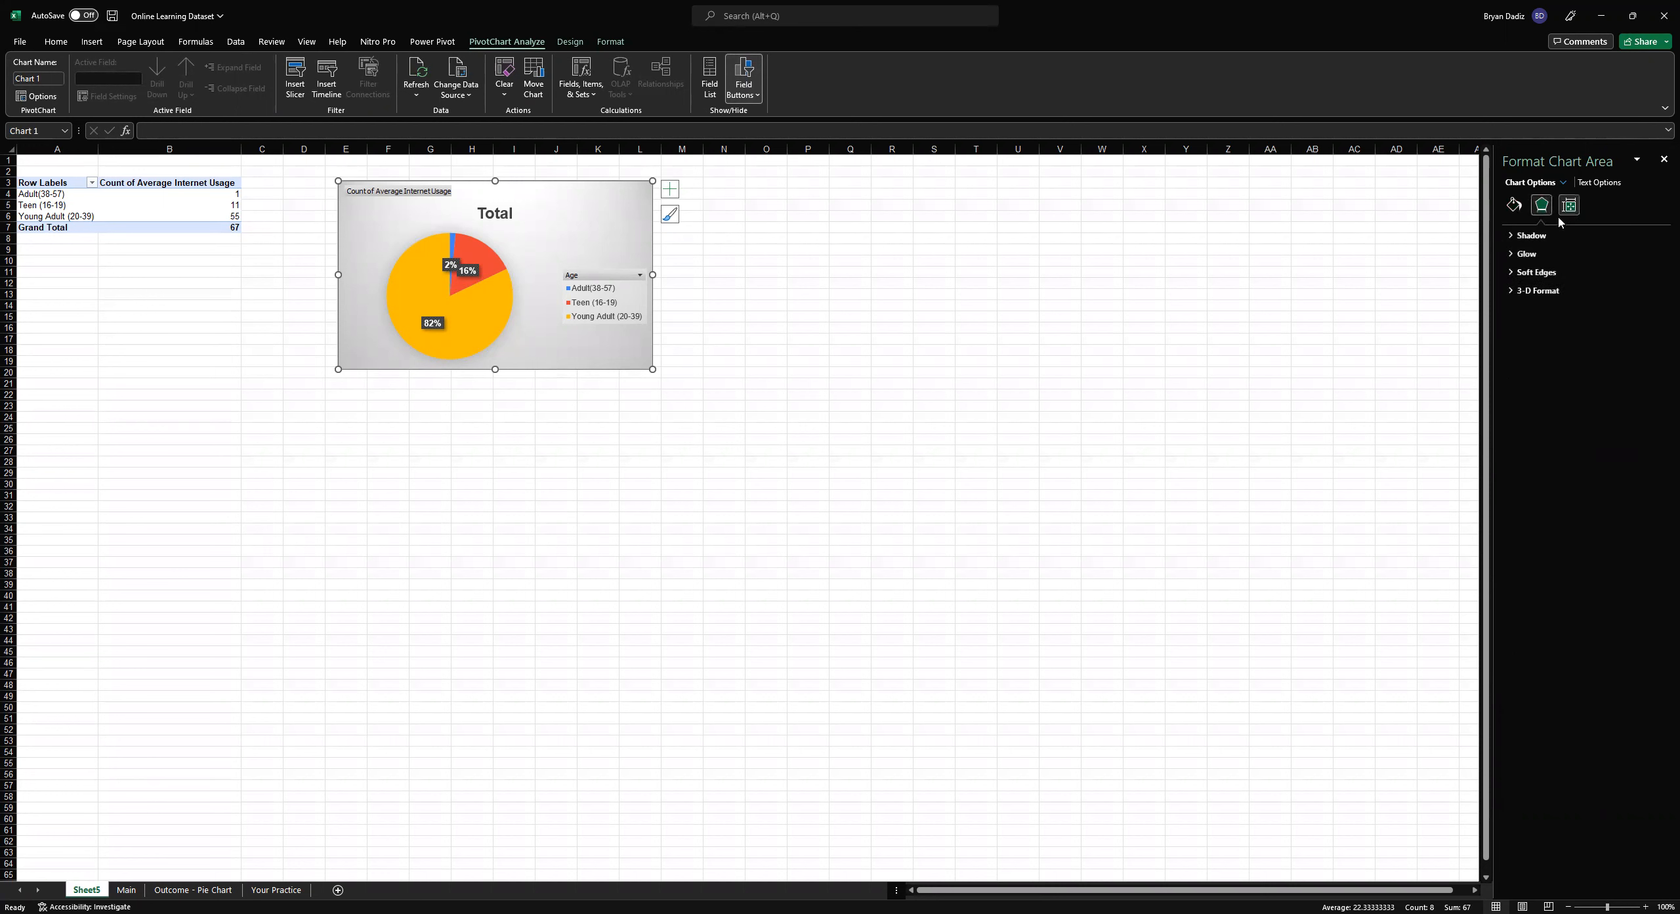
pyautogui.click(1514, 204)
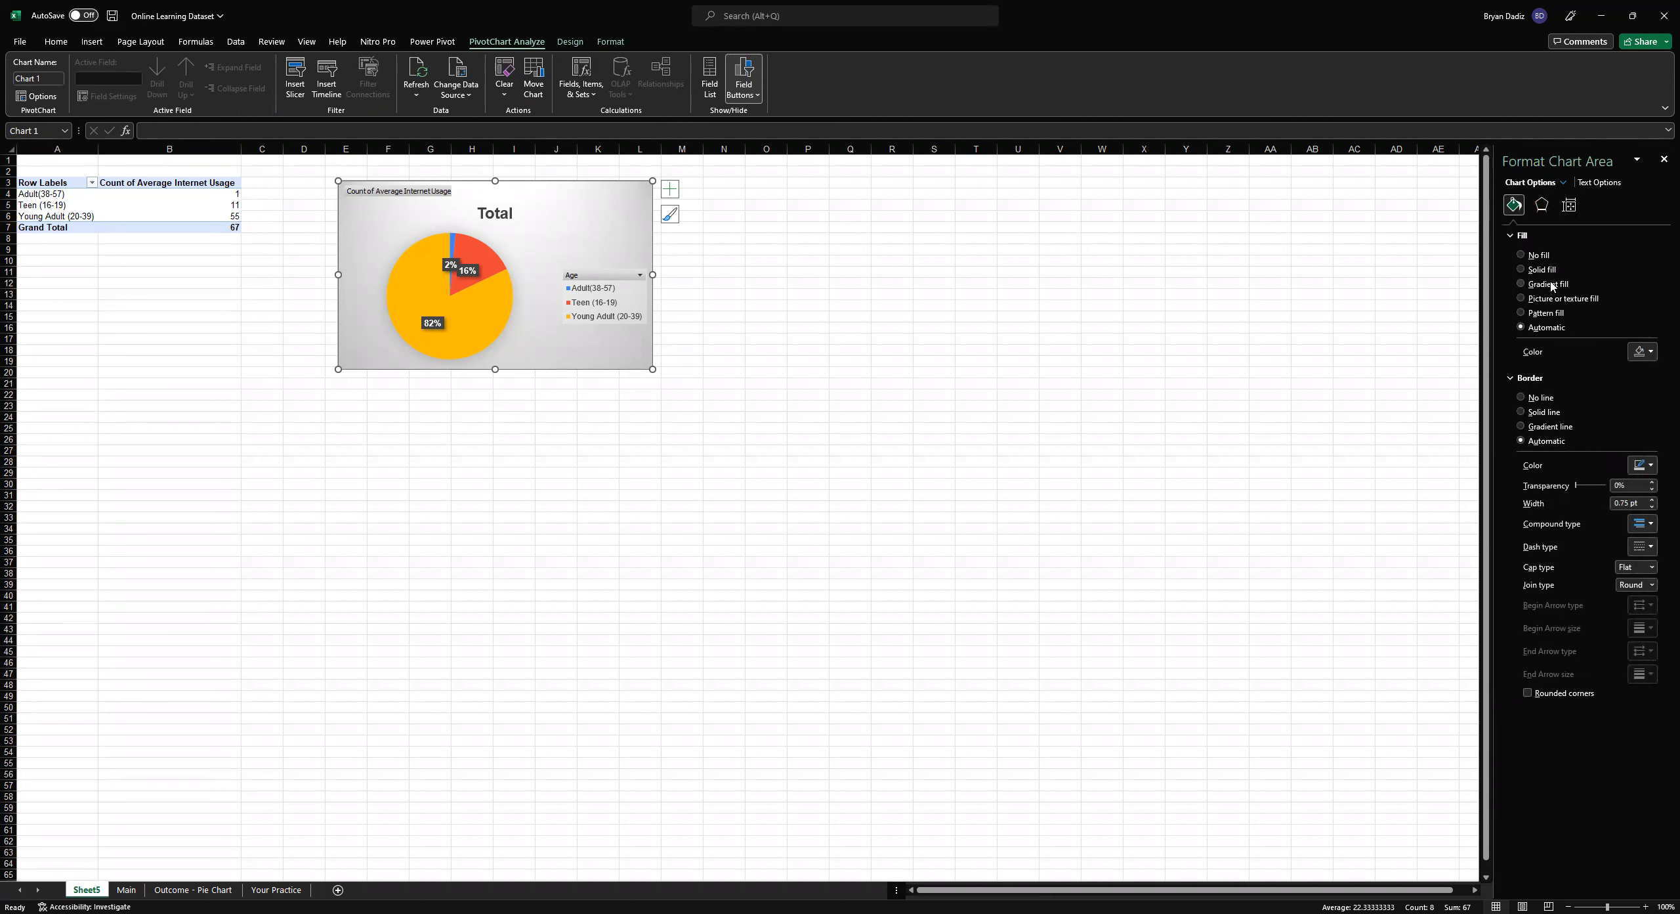
# Rotate the pie chart's first slice to a 310° angle and set the pie explosion to 6%
pyautogui.click(482, 314)
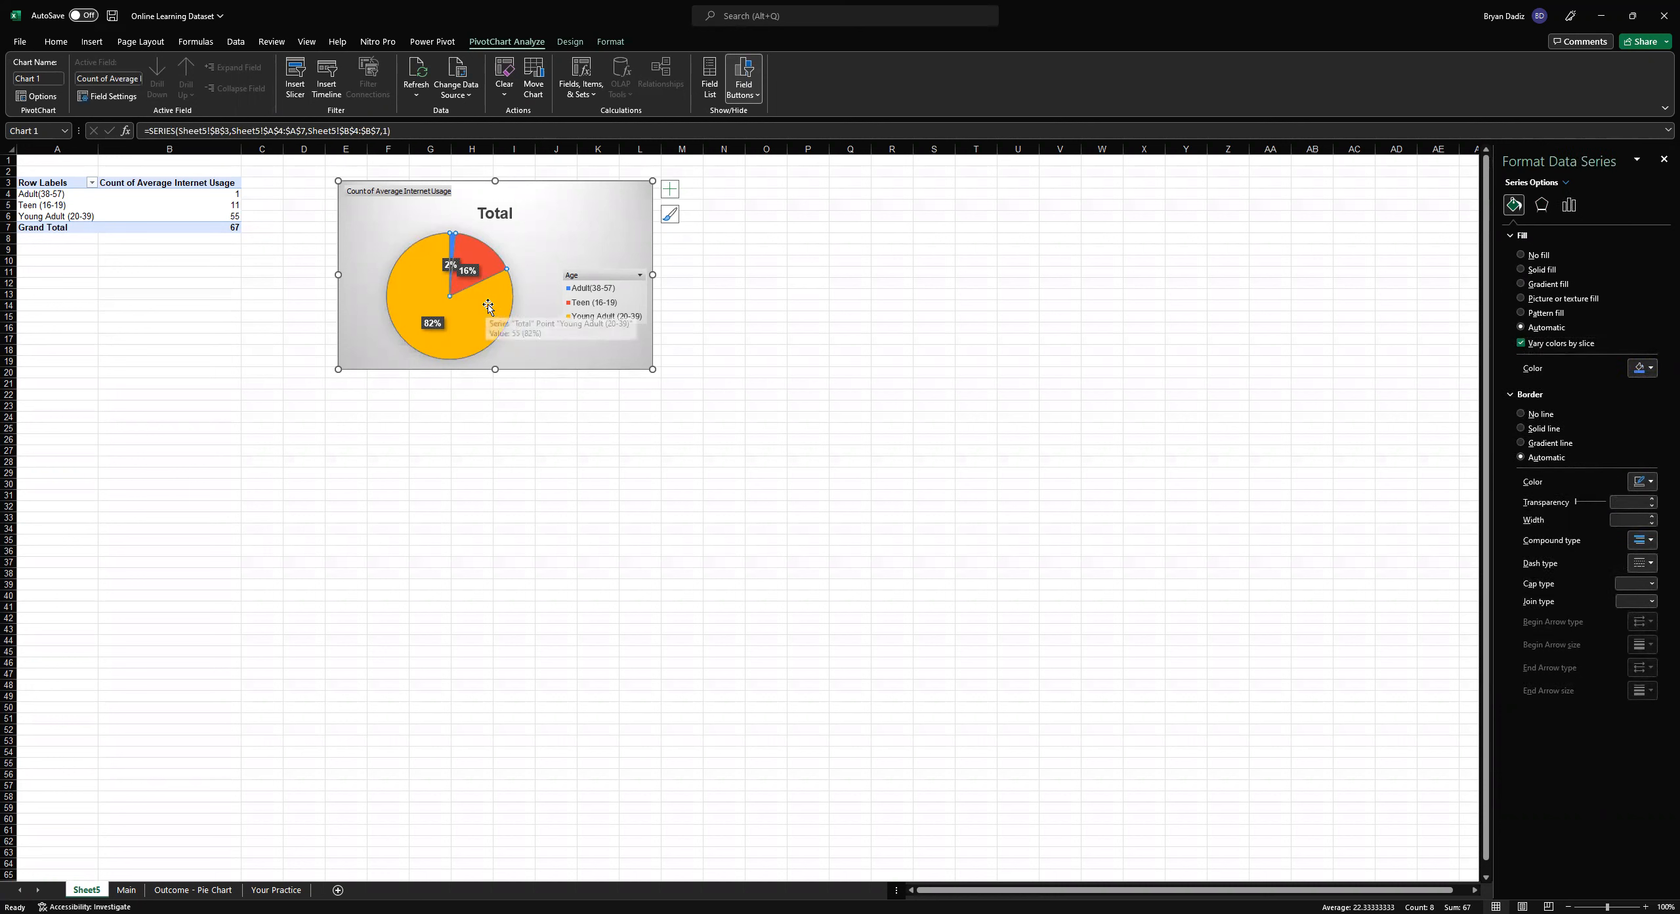
pyautogui.click(1567, 211)
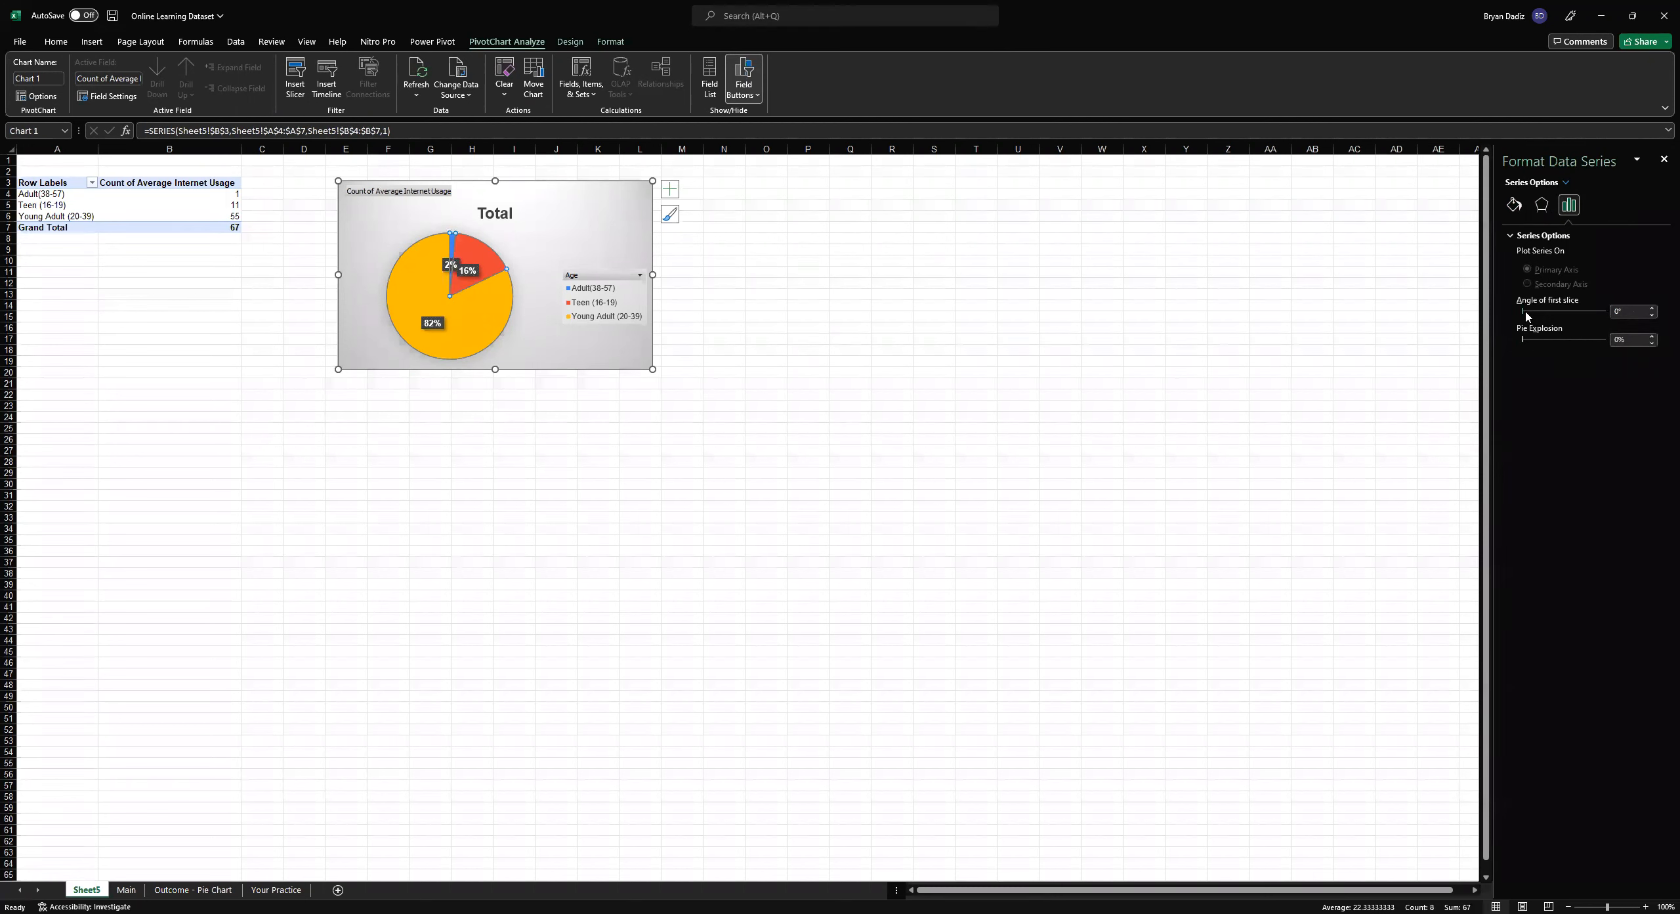
pyautogui.moveTo(1526, 315); pyautogui.dragTo(1597, 315)
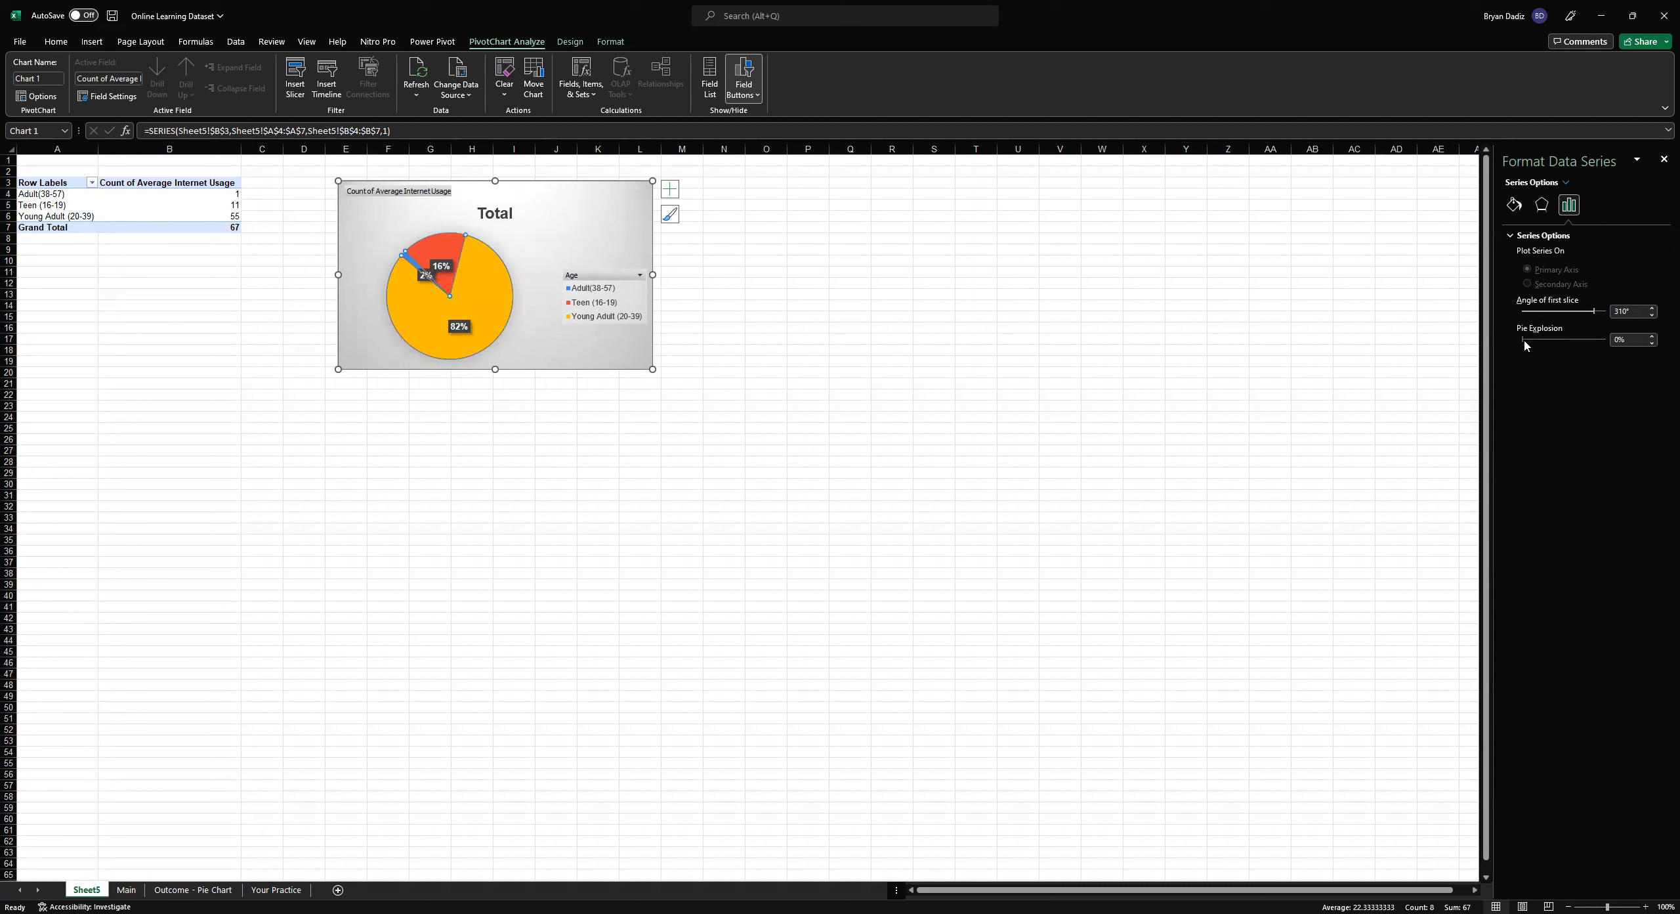
pyautogui.moveTo(1524, 340); pyautogui.dragTo(1556, 333)
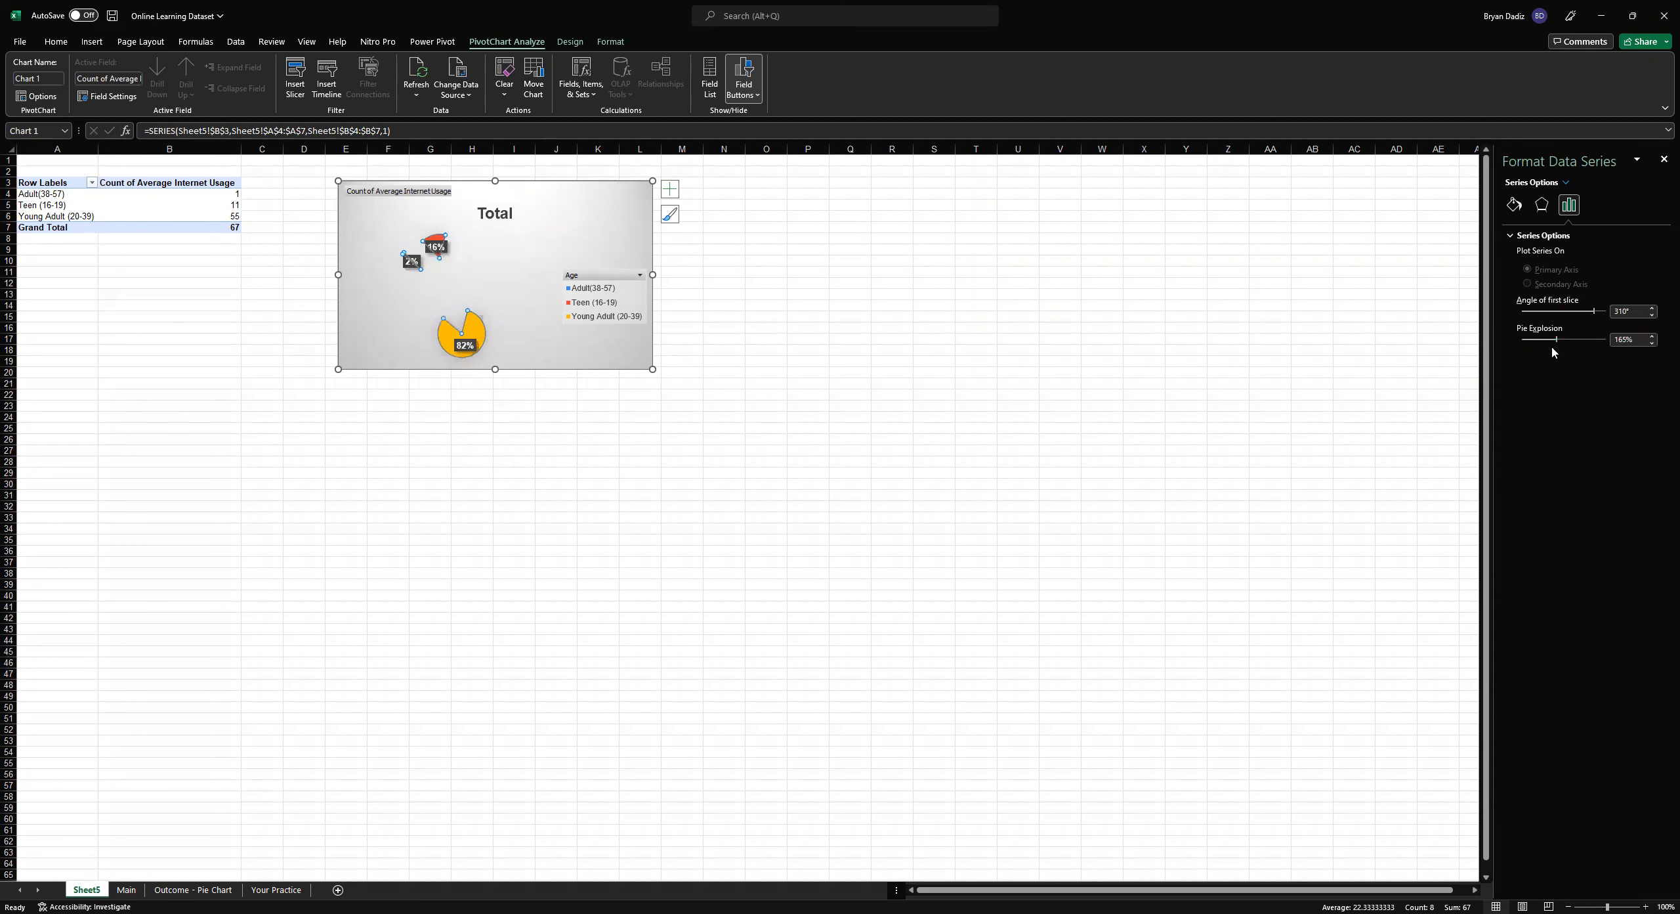
pyautogui.moveTo(1554, 340); pyautogui.dragTo(1529, 340)
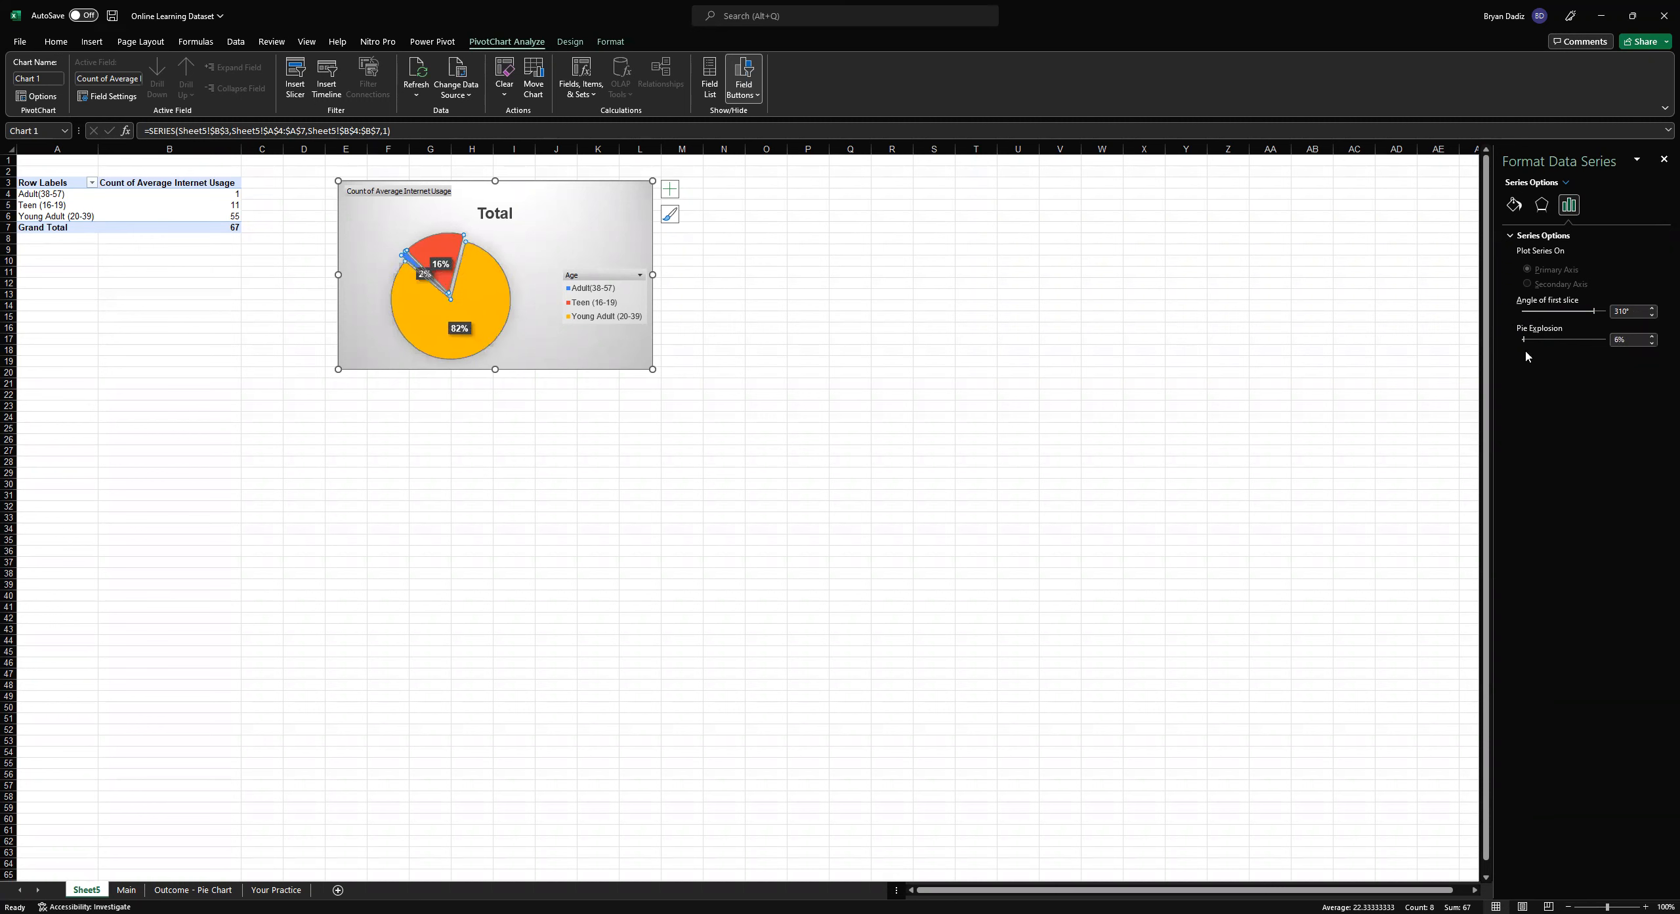
pyautogui.click(886, 429)
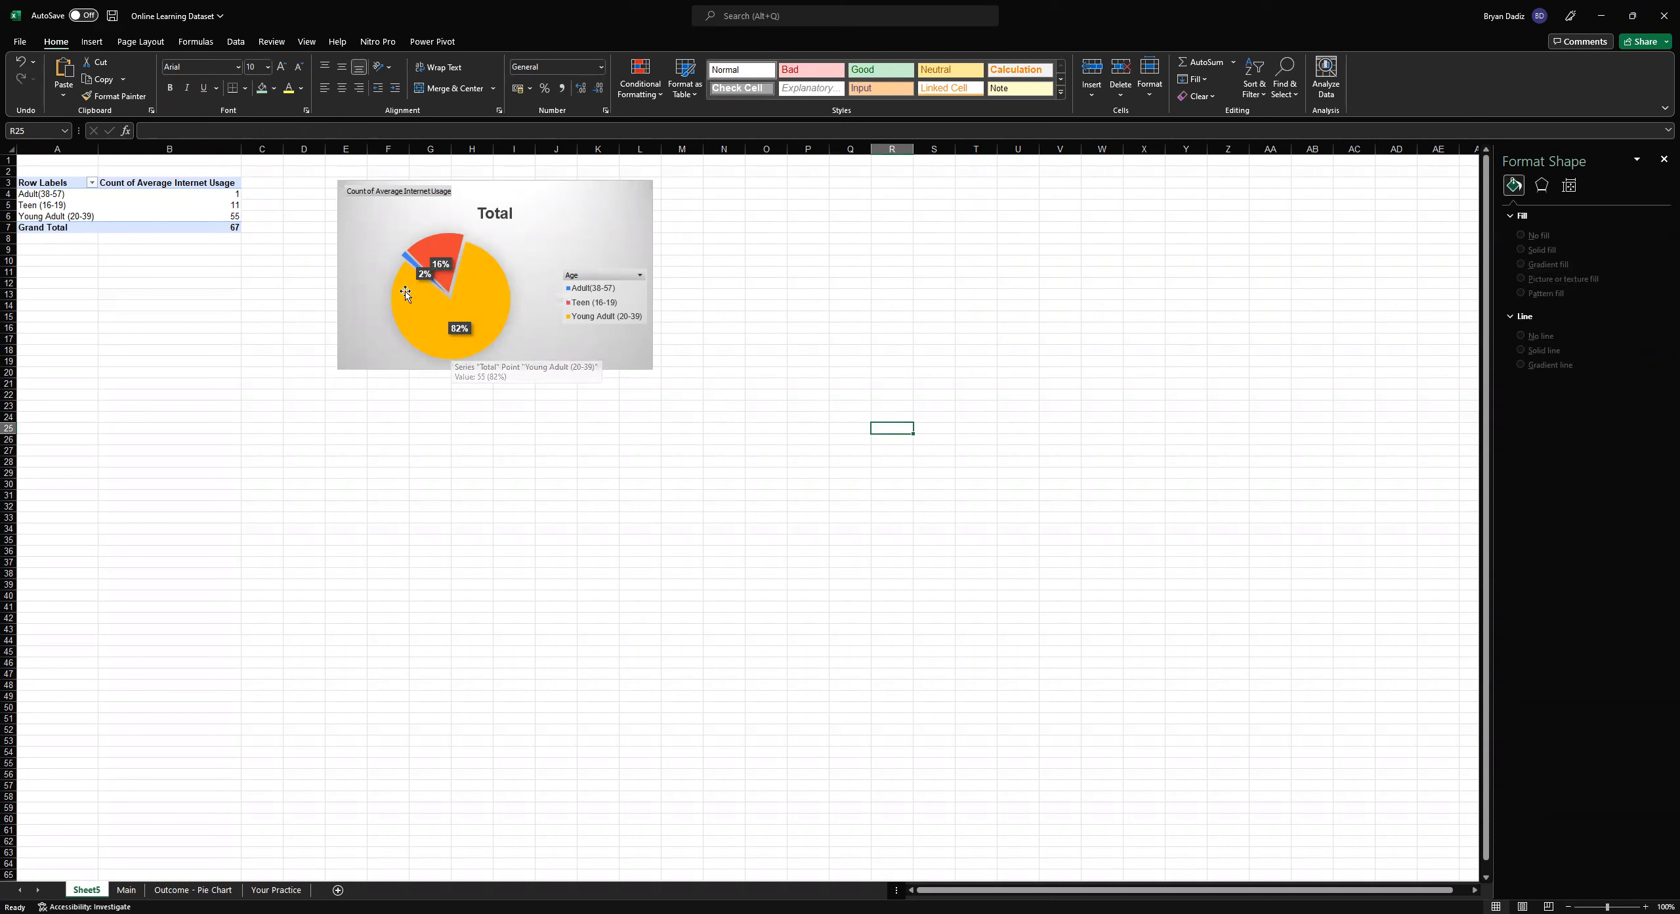
# Retitle the pie chart "Pie Chart - Average Internet Usage based on Age" and enlarge the chart slightly
pyautogui.click(497, 213)
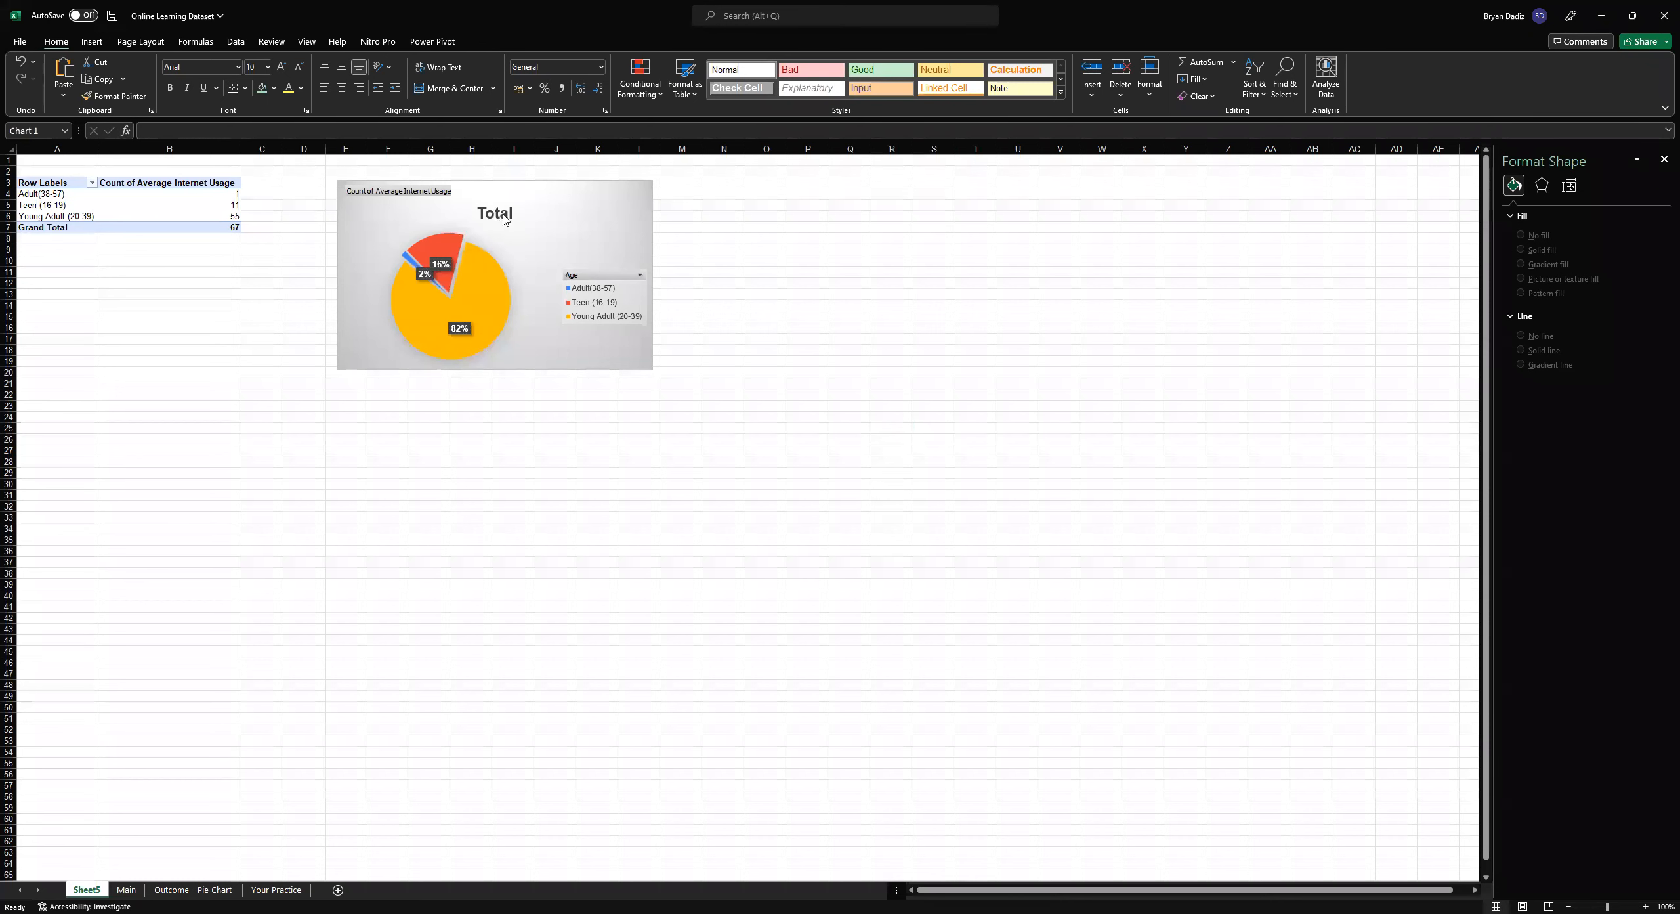
pyautogui.click(497, 213)
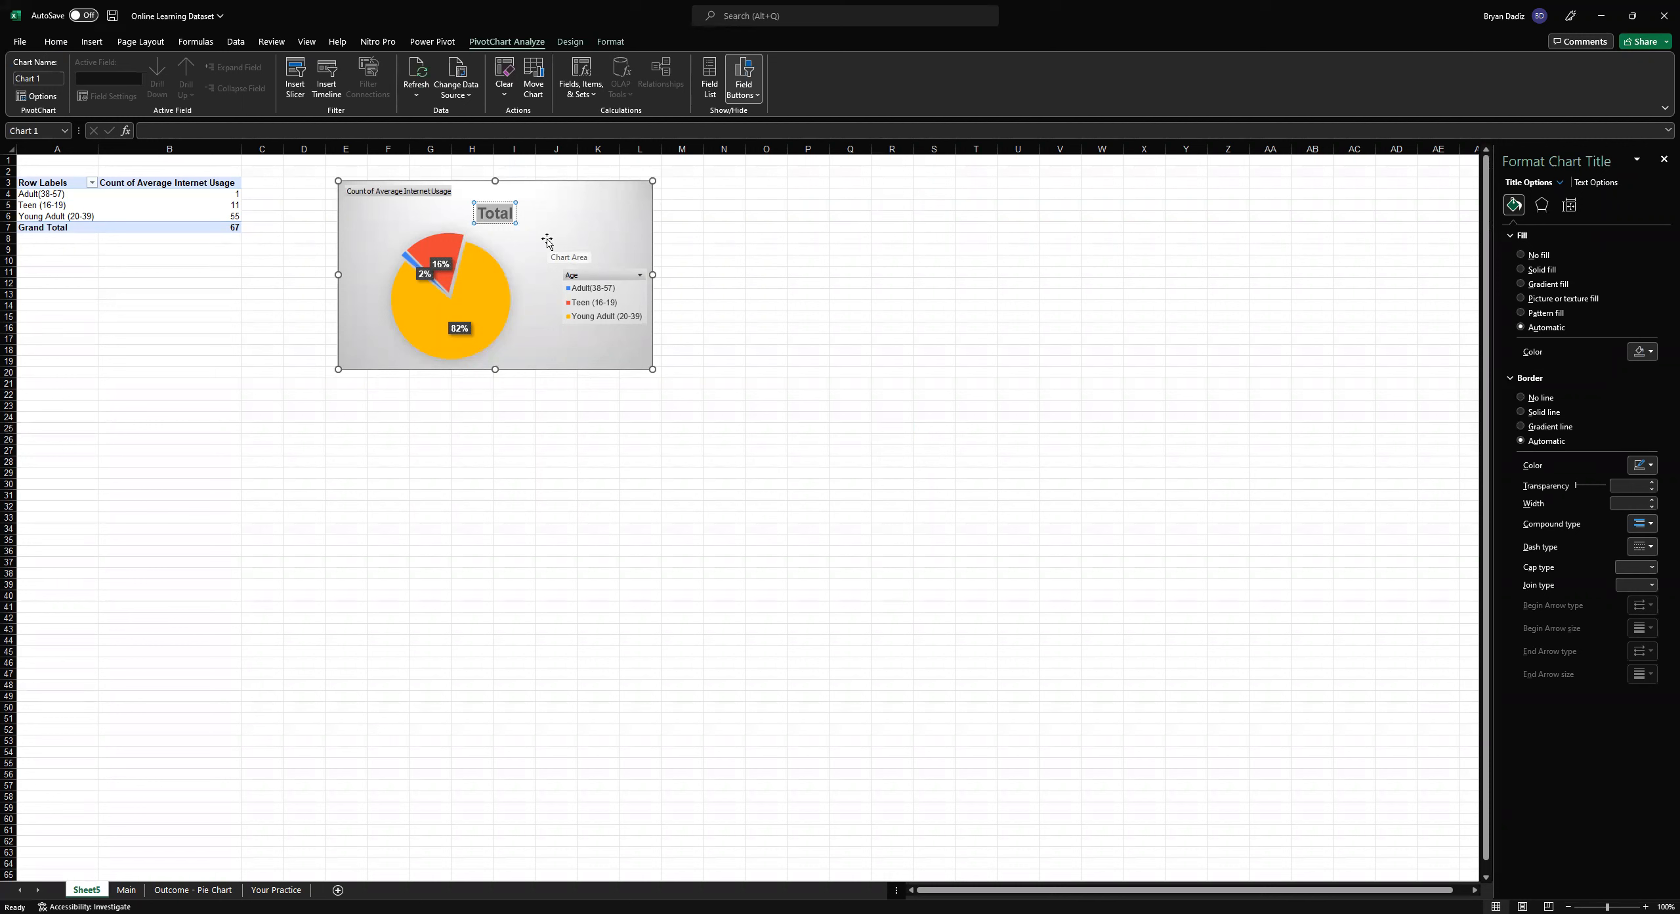
pyautogui.write('Pie Chart')
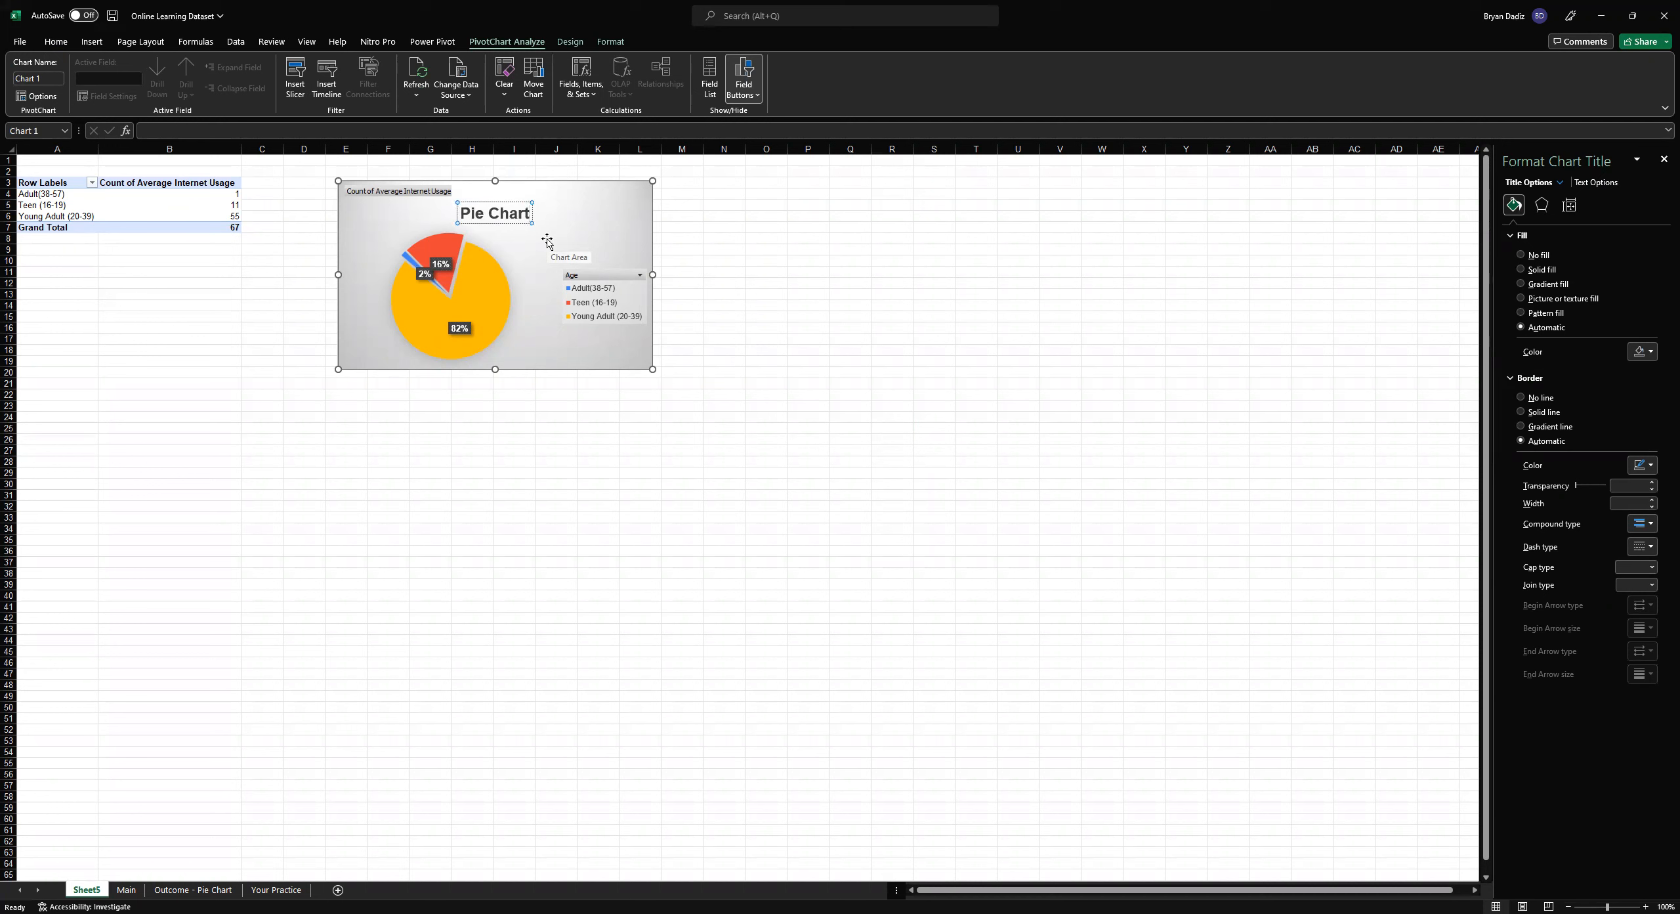
pyautogui.write('- Average')
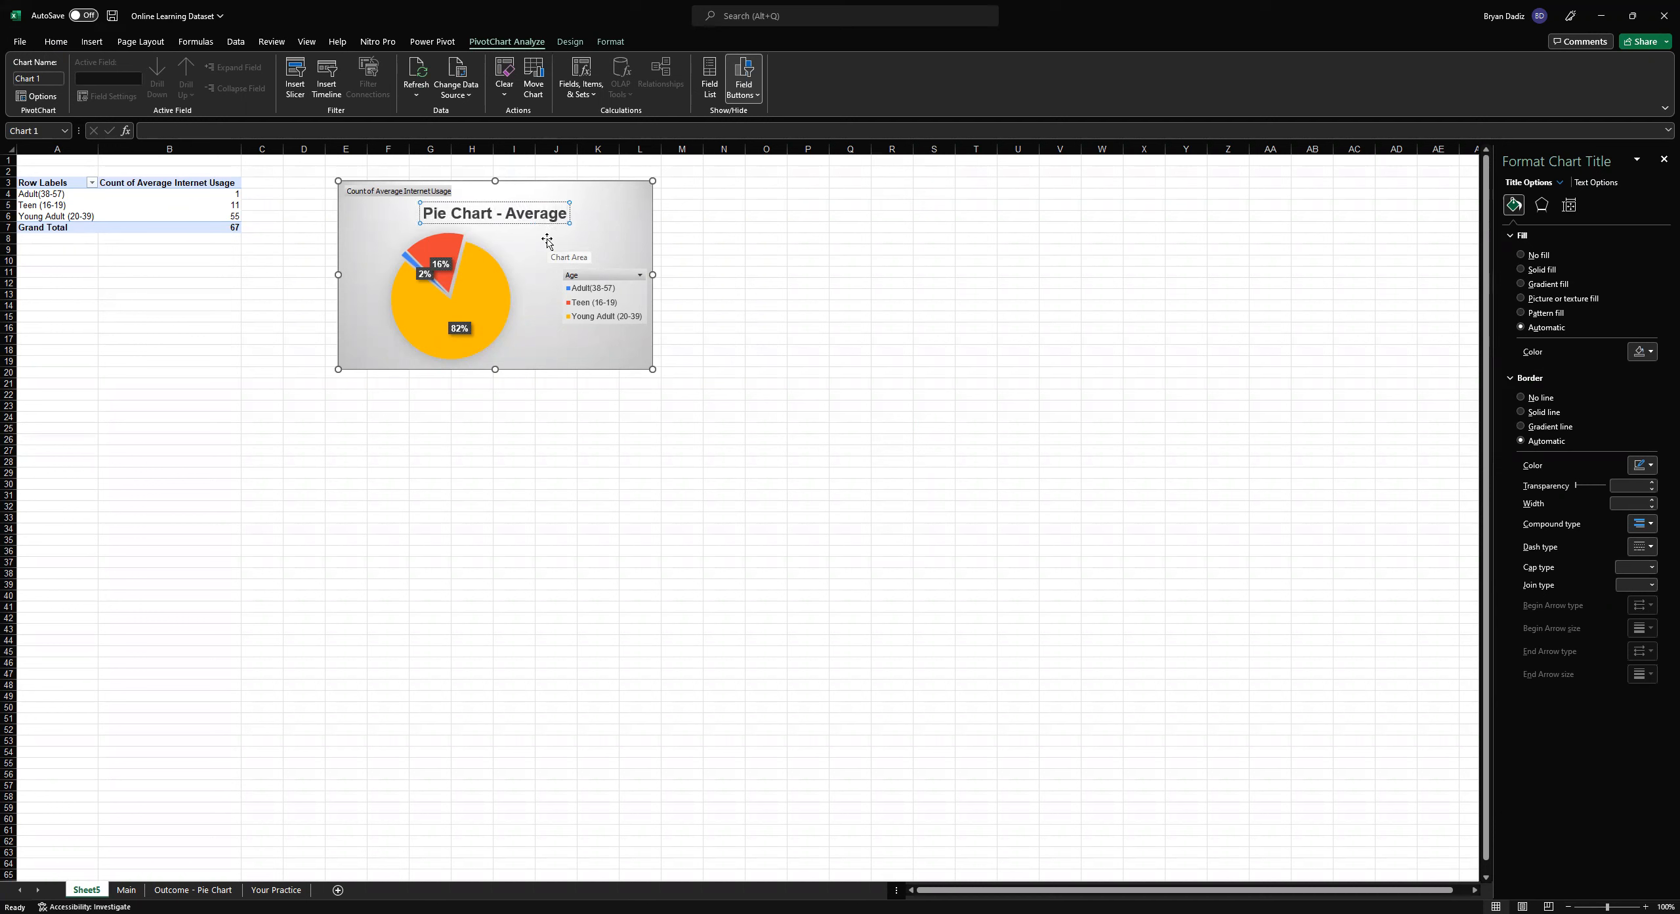
pyautogui.write(' Internet')
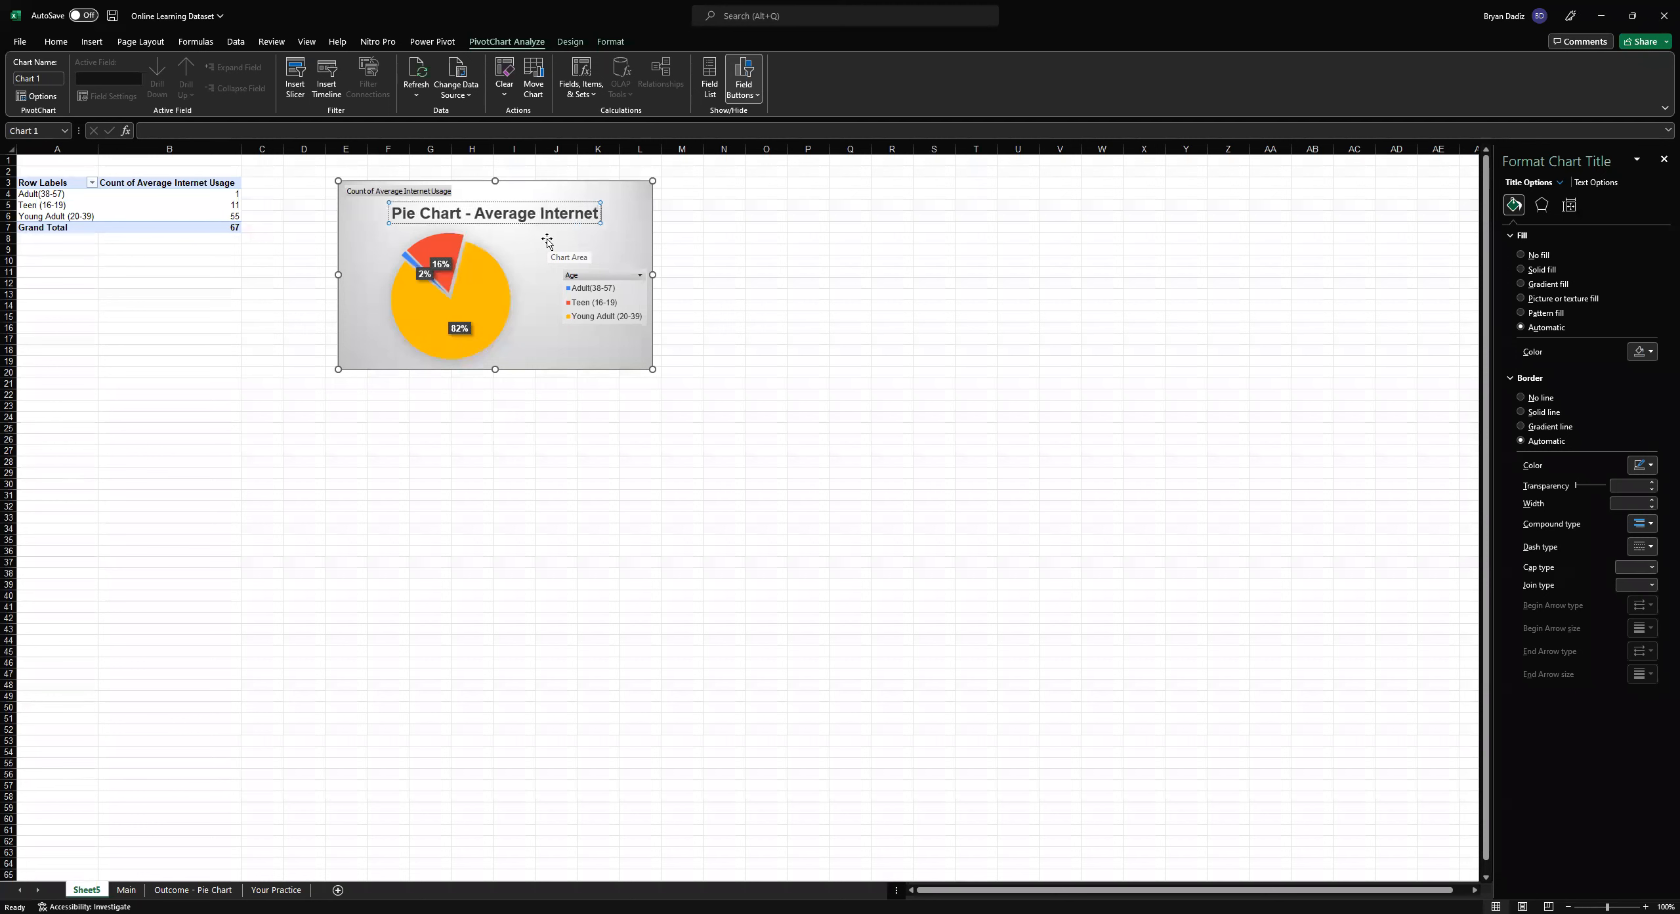
pyautogui.write(' Usage based on Age')
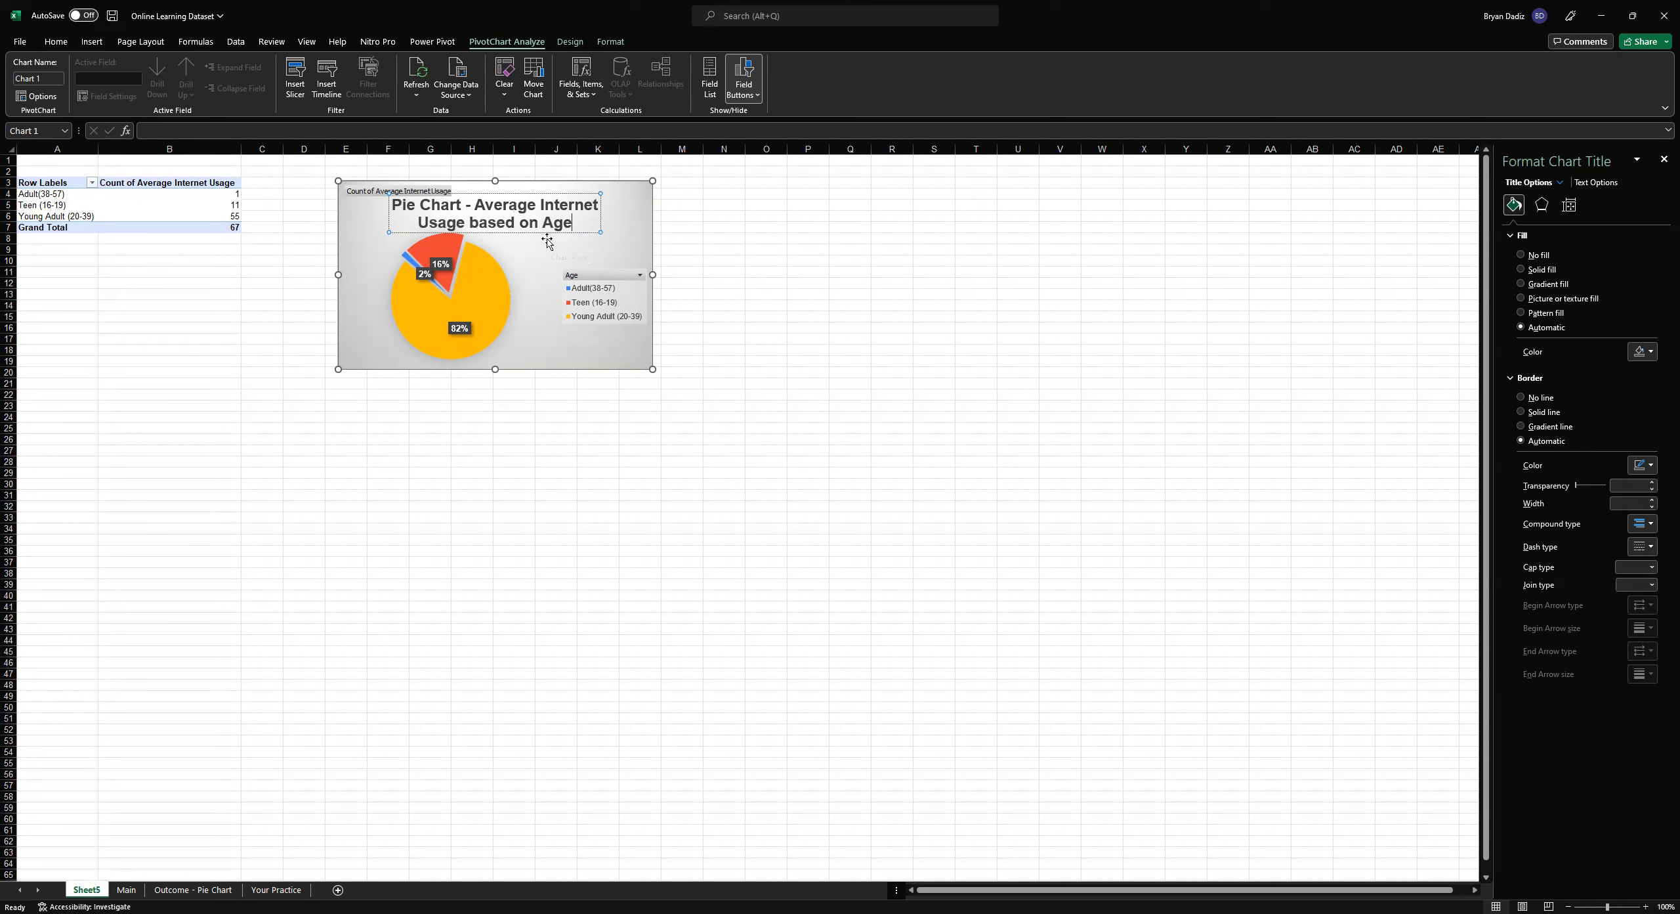
pyautogui.click(560, 355)
pyautogui.moveTo(653, 369); pyautogui.dragTo(705, 392)
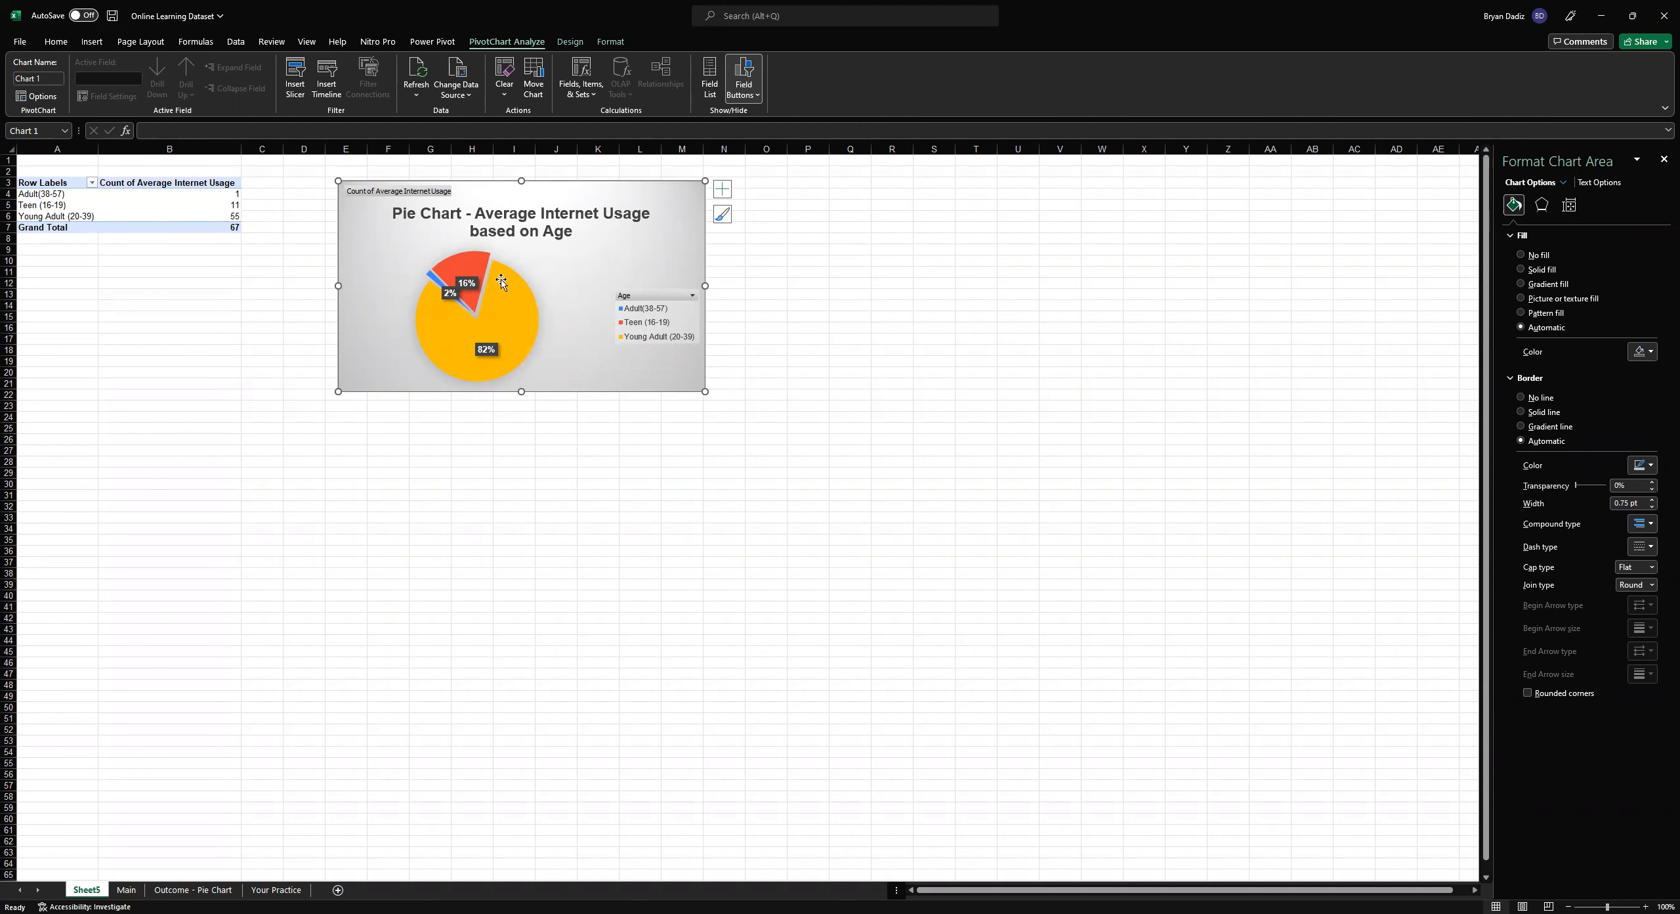
# Insert a 3-D pie chart from PivotTable range A3:B6, excluding the grand total, and place it beside the first chart
pyautogui.moveTo(518, 337)
pyautogui.click(46, 184)
pyautogui.click(52, 183)
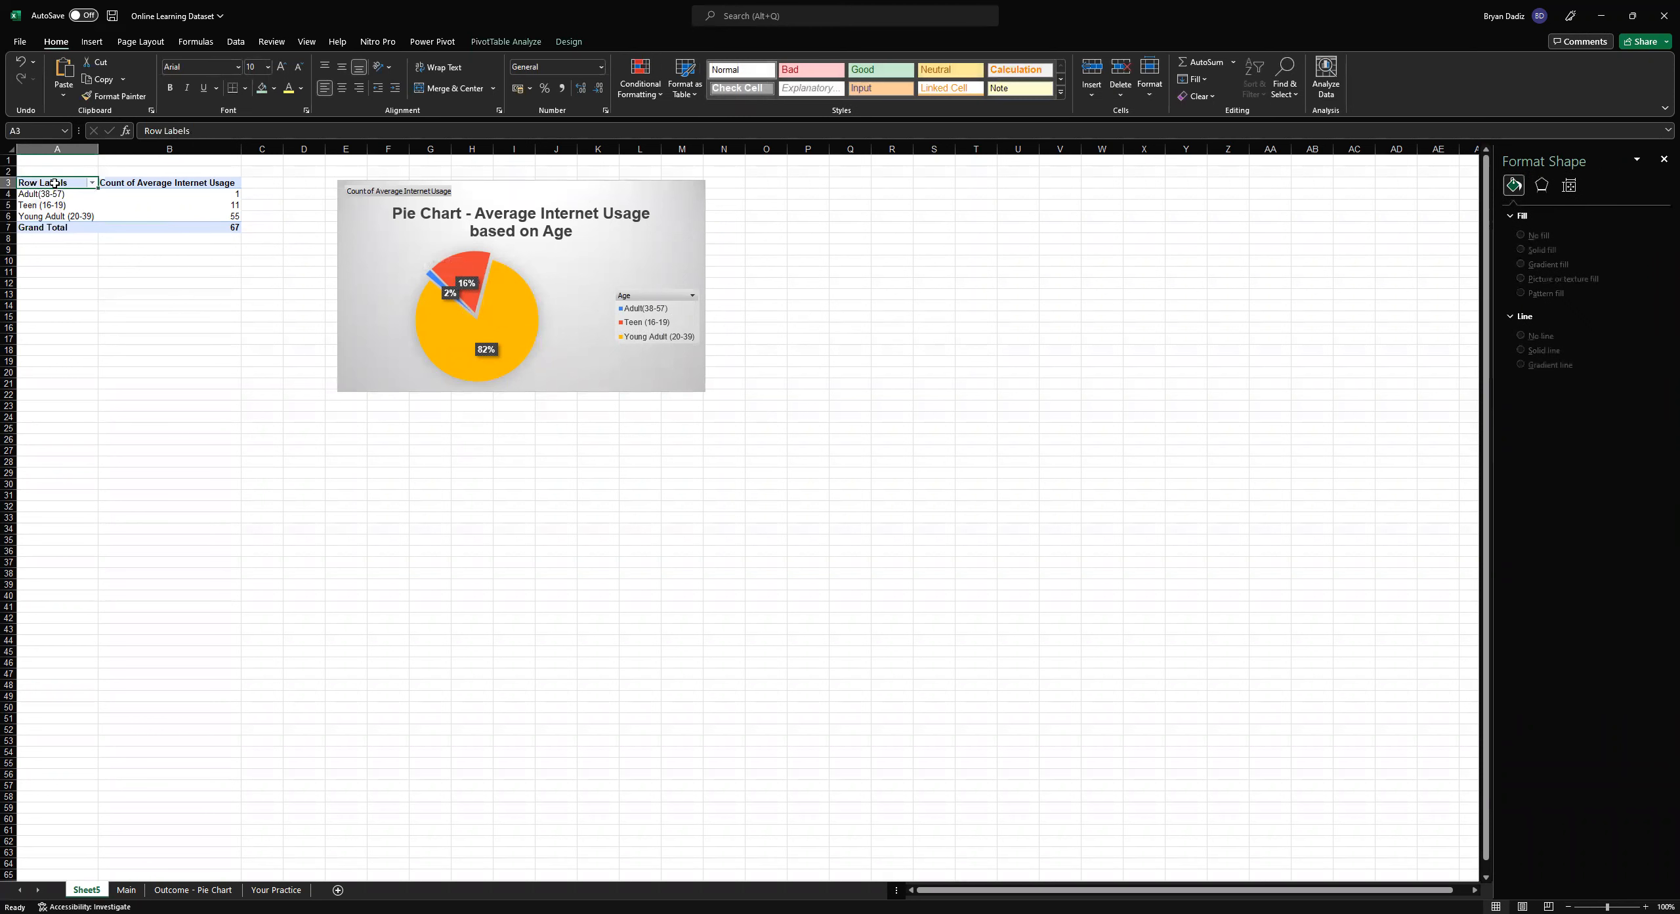
pyautogui.keyDown('shift'); pyautogui.click(209, 216); pyautogui.keyUp('shift')
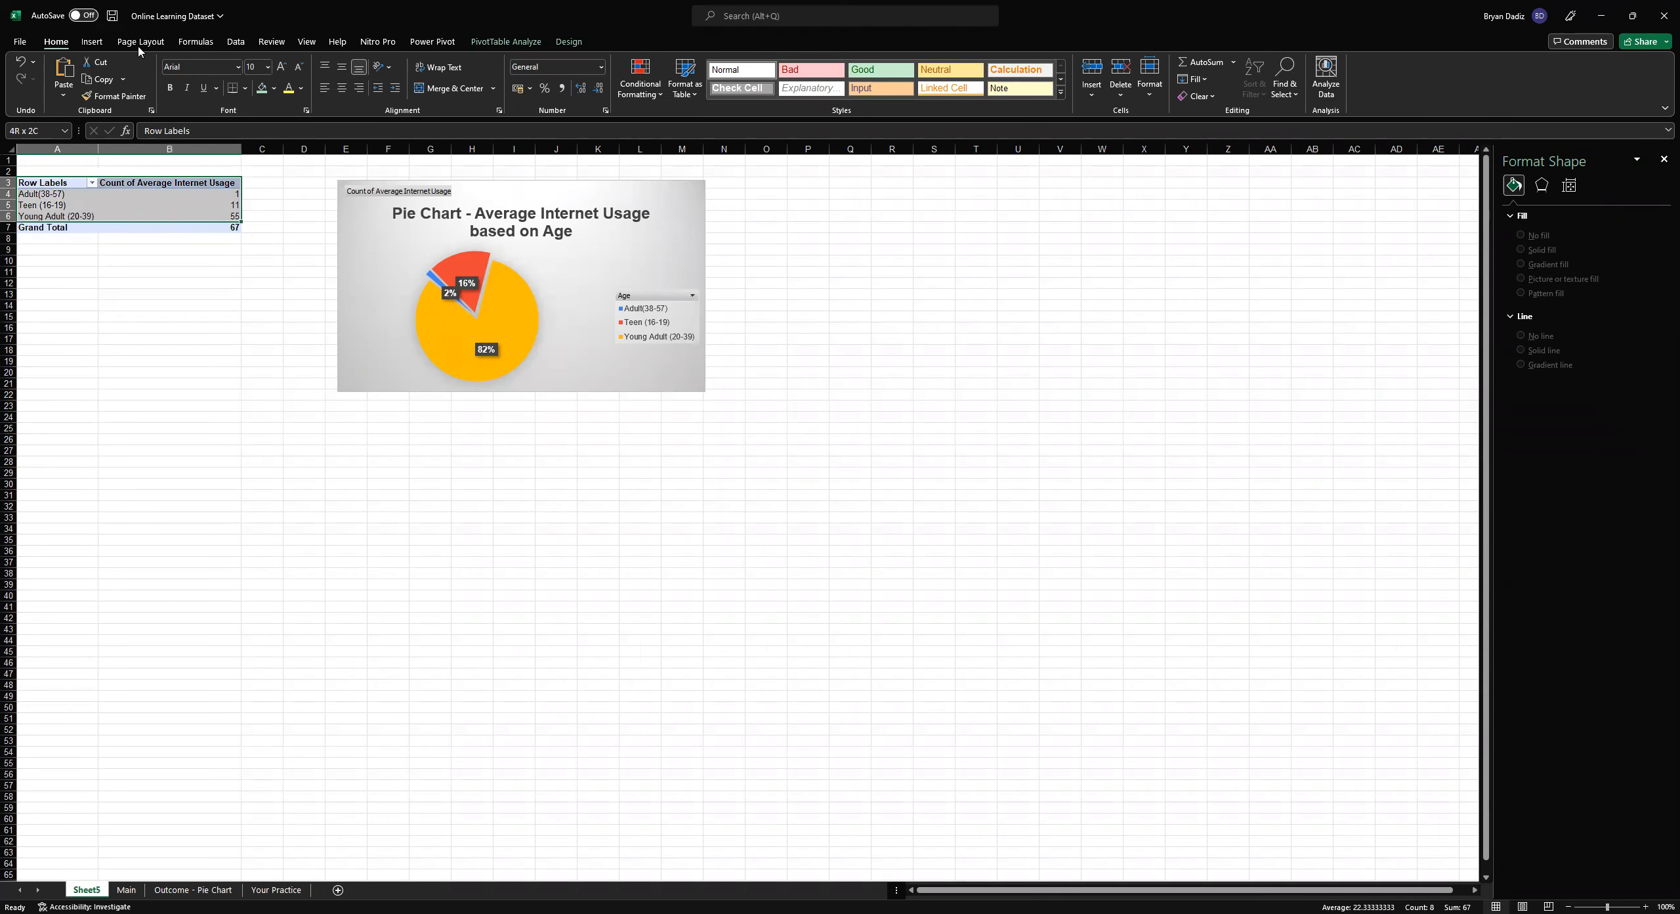
pyautogui.click(93, 44)
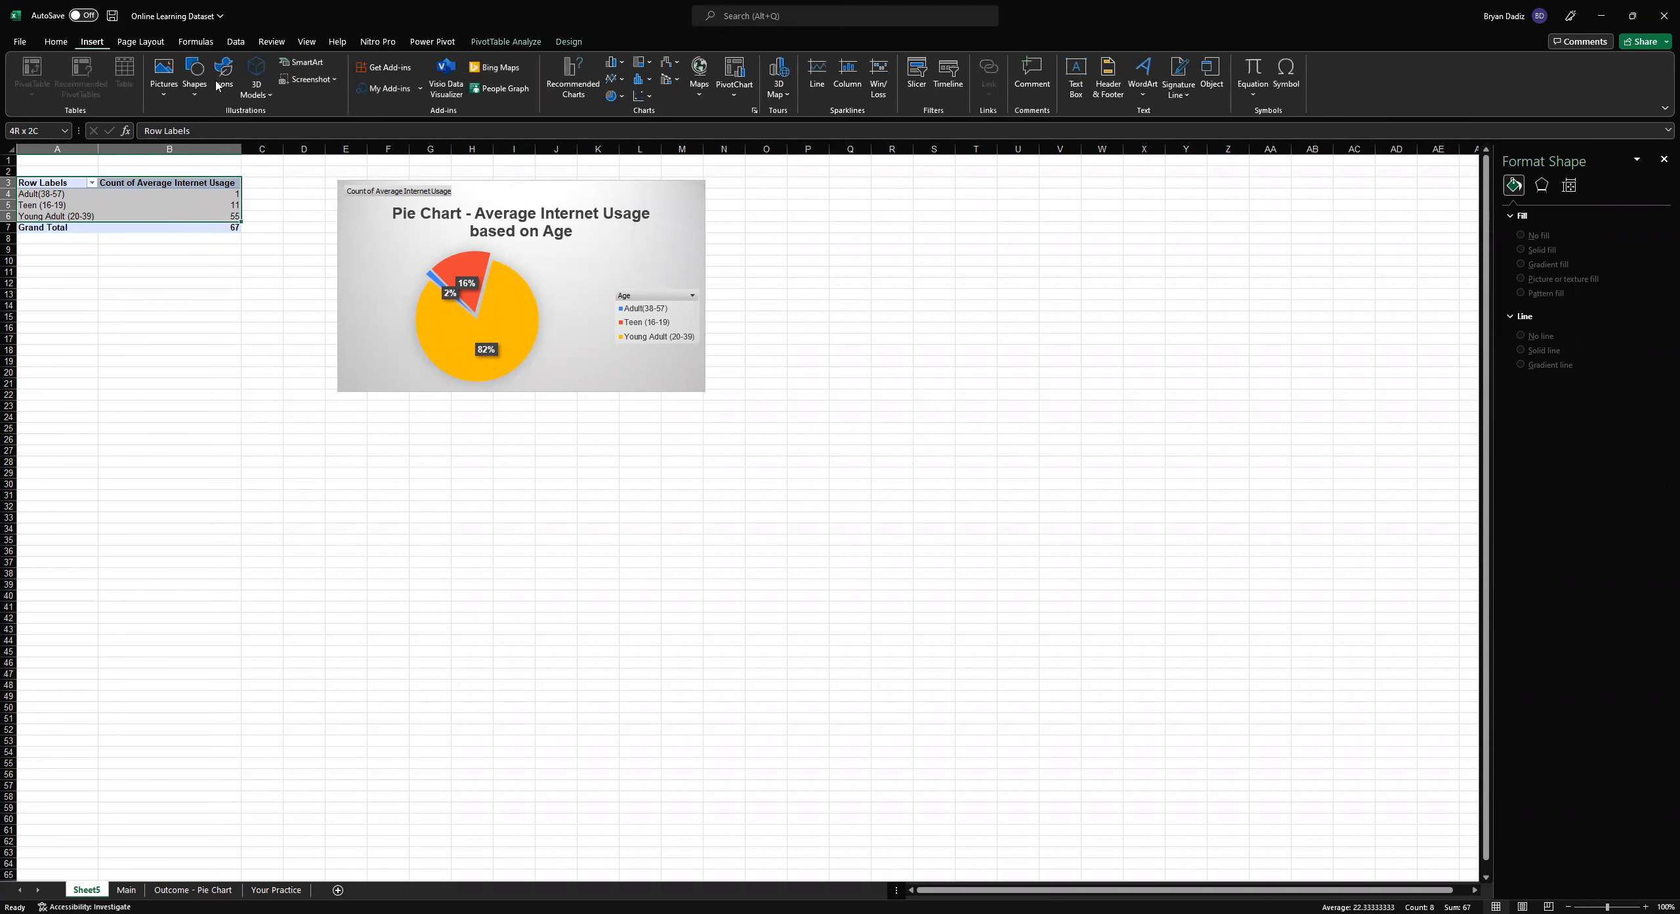
pyautogui.click(622, 98)
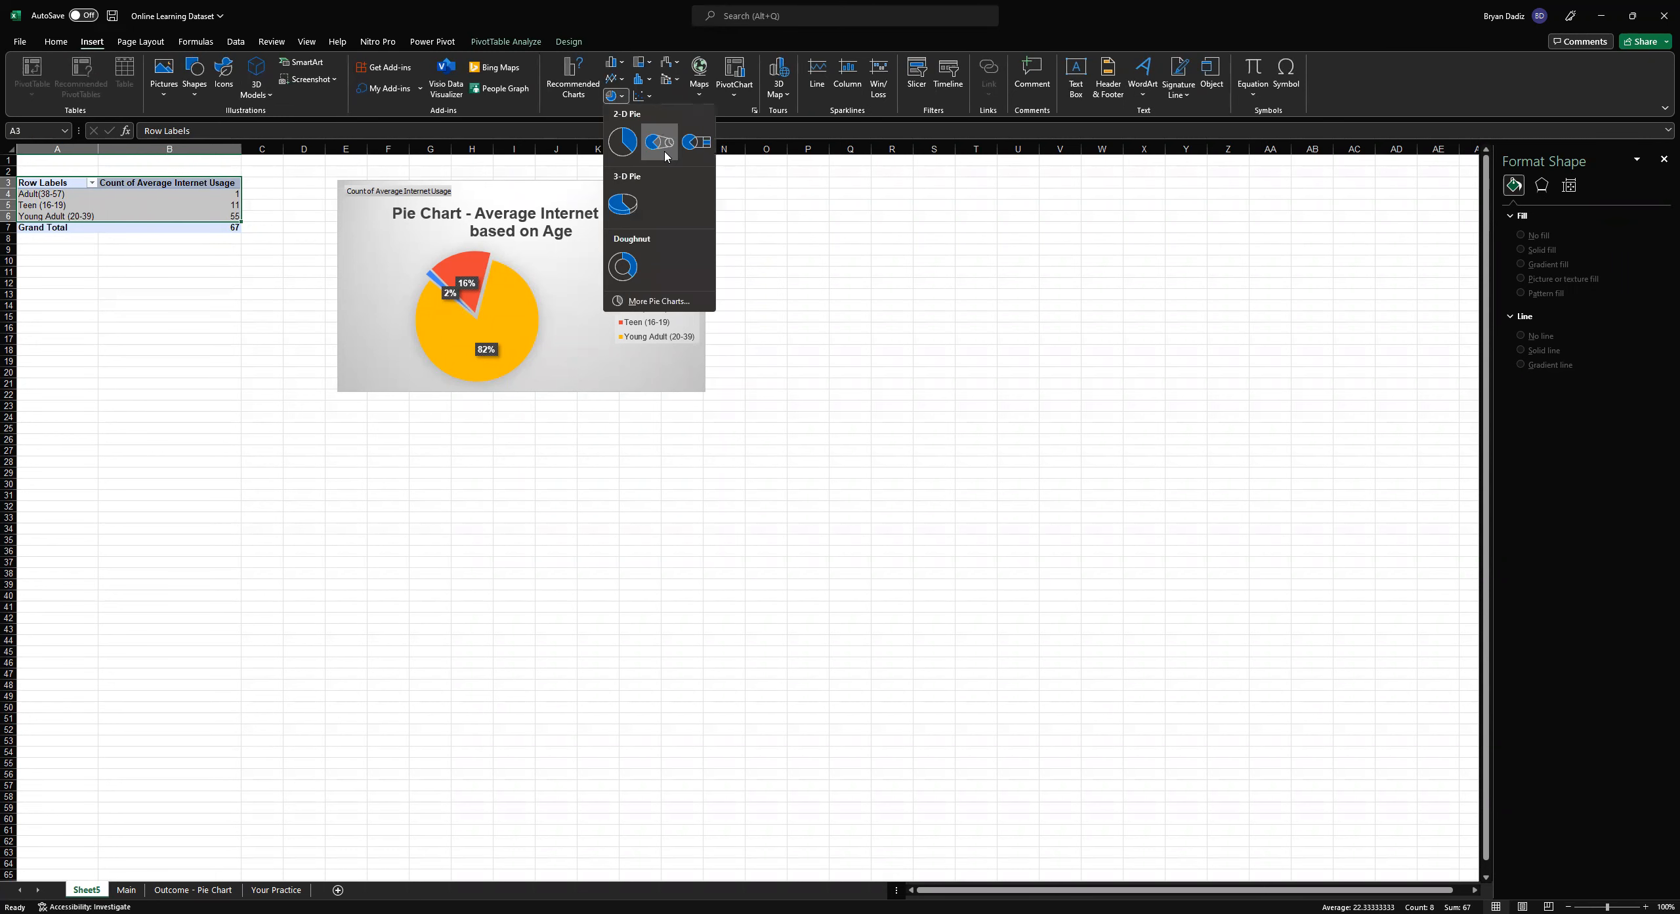
pyautogui.click(624, 204)
pyautogui.moveTo(1058, 303); pyautogui.dragTo(950, 205)
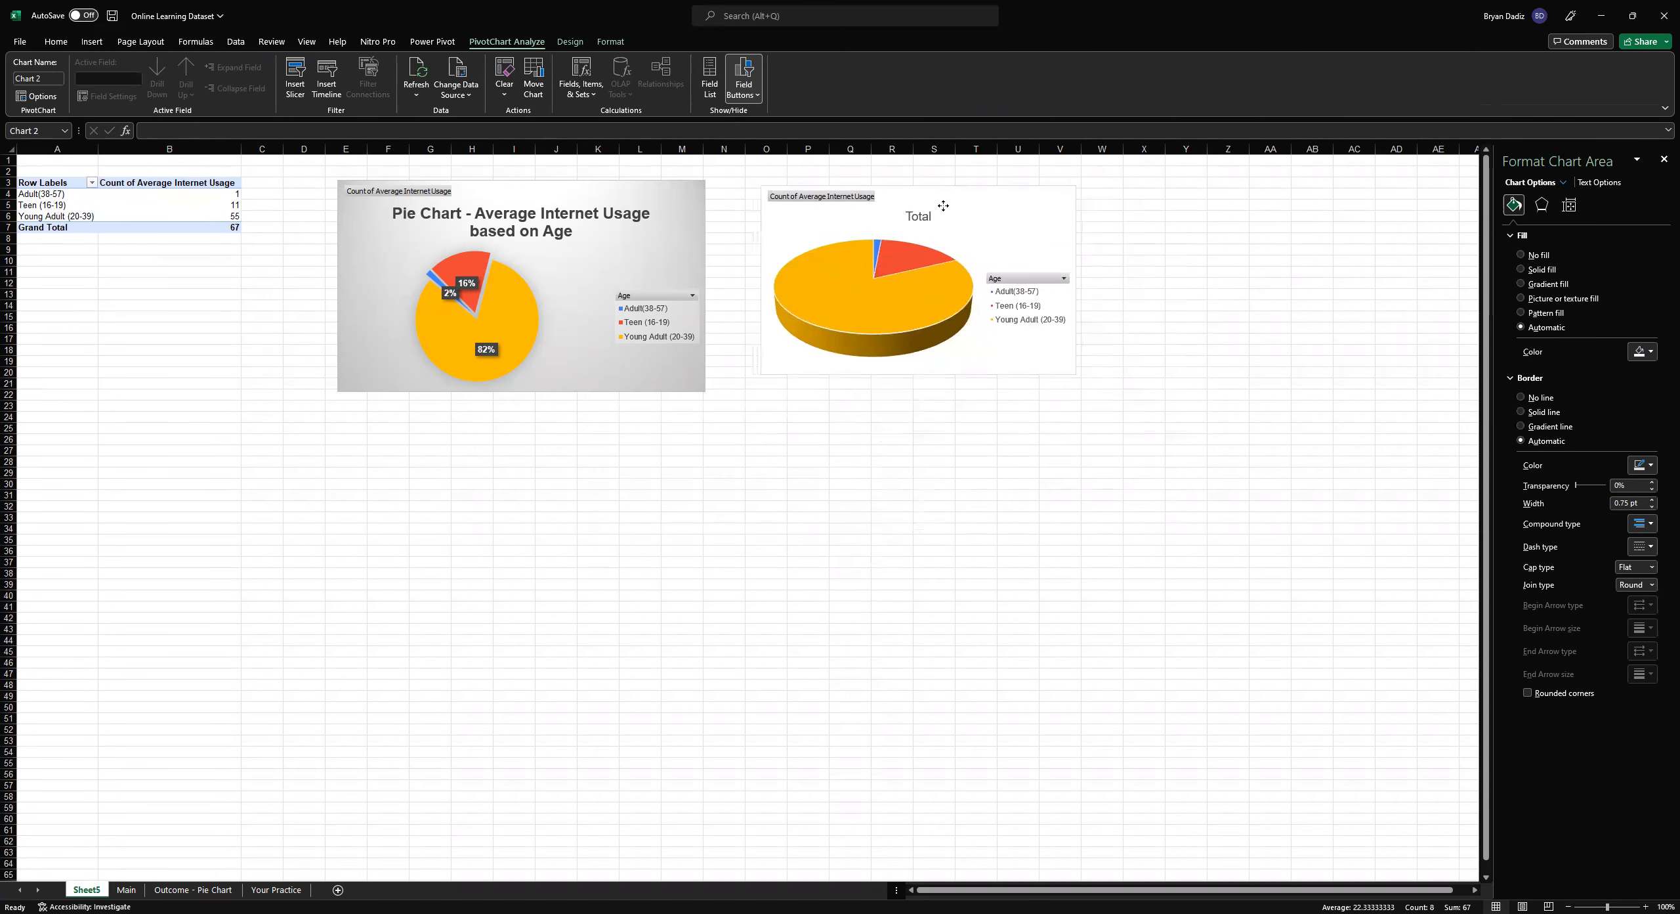
# Apply the fifth preset style, with a white background, to the 3-D pie chart and enlarge it slightly
pyautogui.click(570, 42)
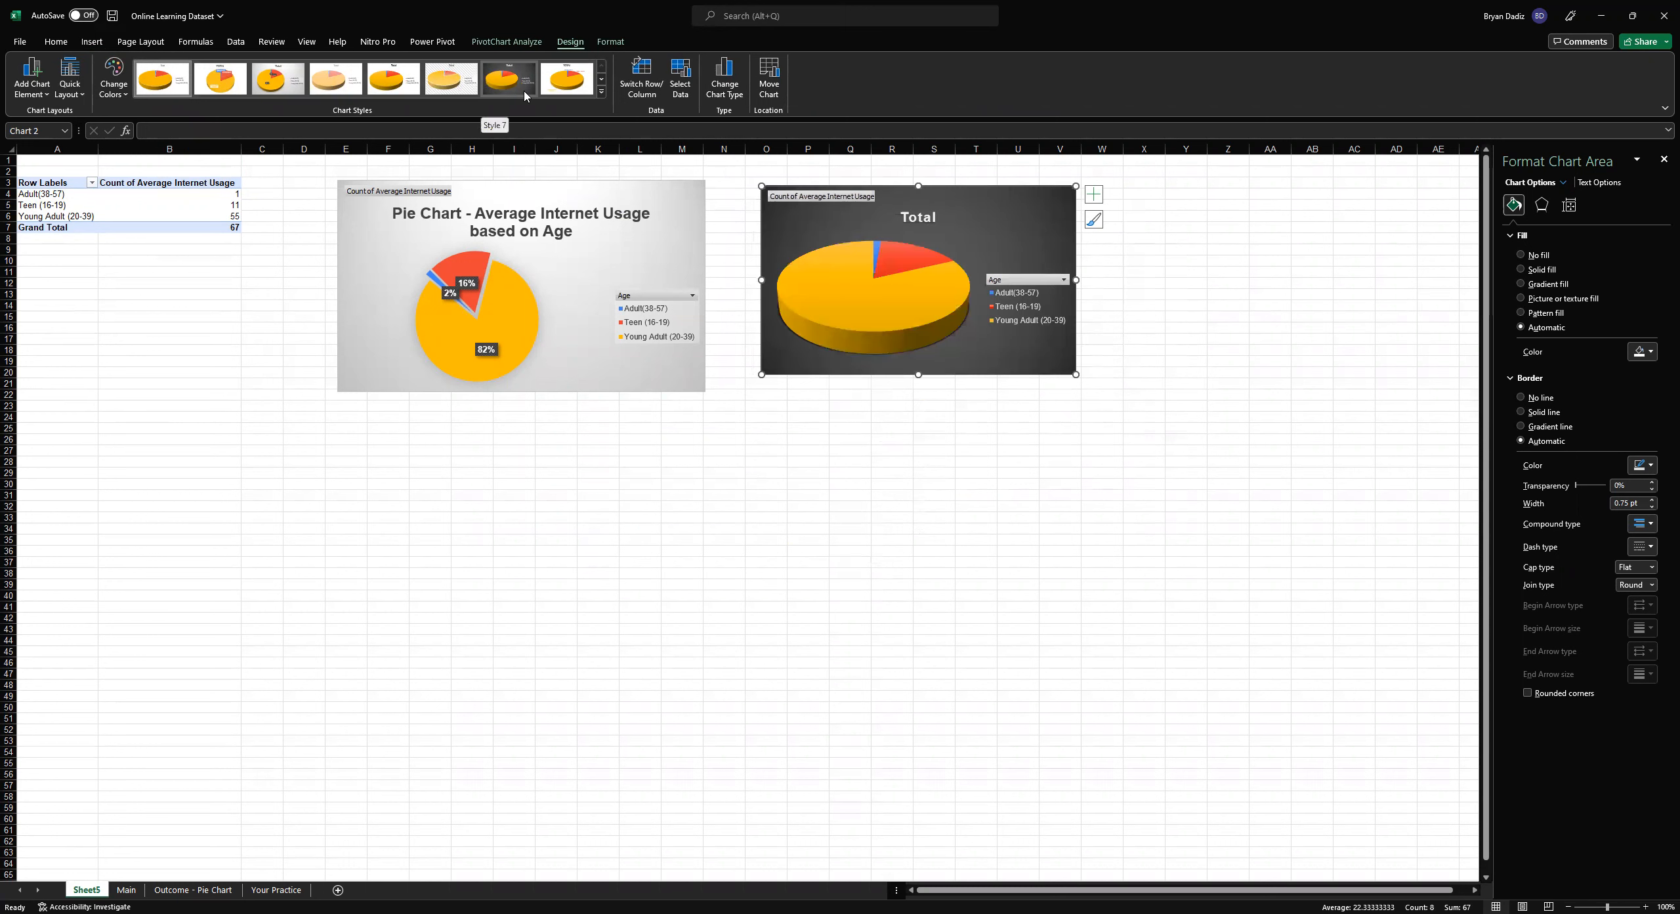
pyautogui.click(407, 89)
pyautogui.moveTo(1073, 374); pyautogui.dragTo(1088, 387)
# Rotate the 3-D pie's first slice to a 154° angle and set its point explosion to 17%
pyautogui.click(941, 333)
pyautogui.click(931, 317)
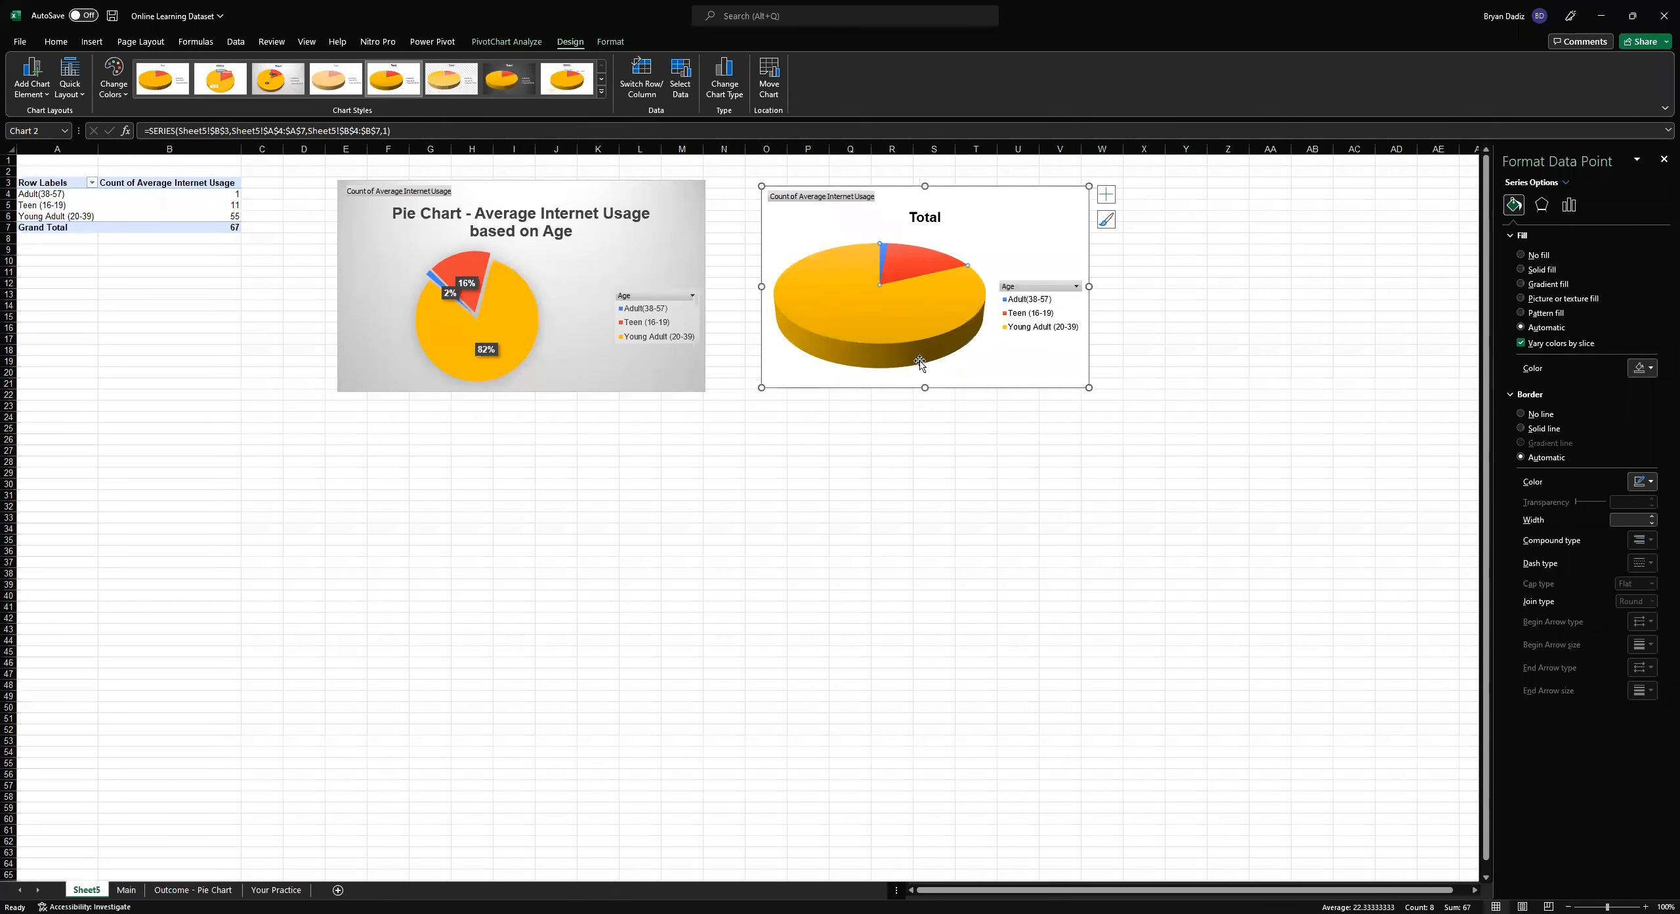
pyautogui.click(1569, 206)
pyautogui.moveTo(1528, 266)
pyautogui.mouseDown()
pyautogui.moveTo(1578, 270)
pyautogui.moveTo(1553, 264)
pyautogui.mouseUp()
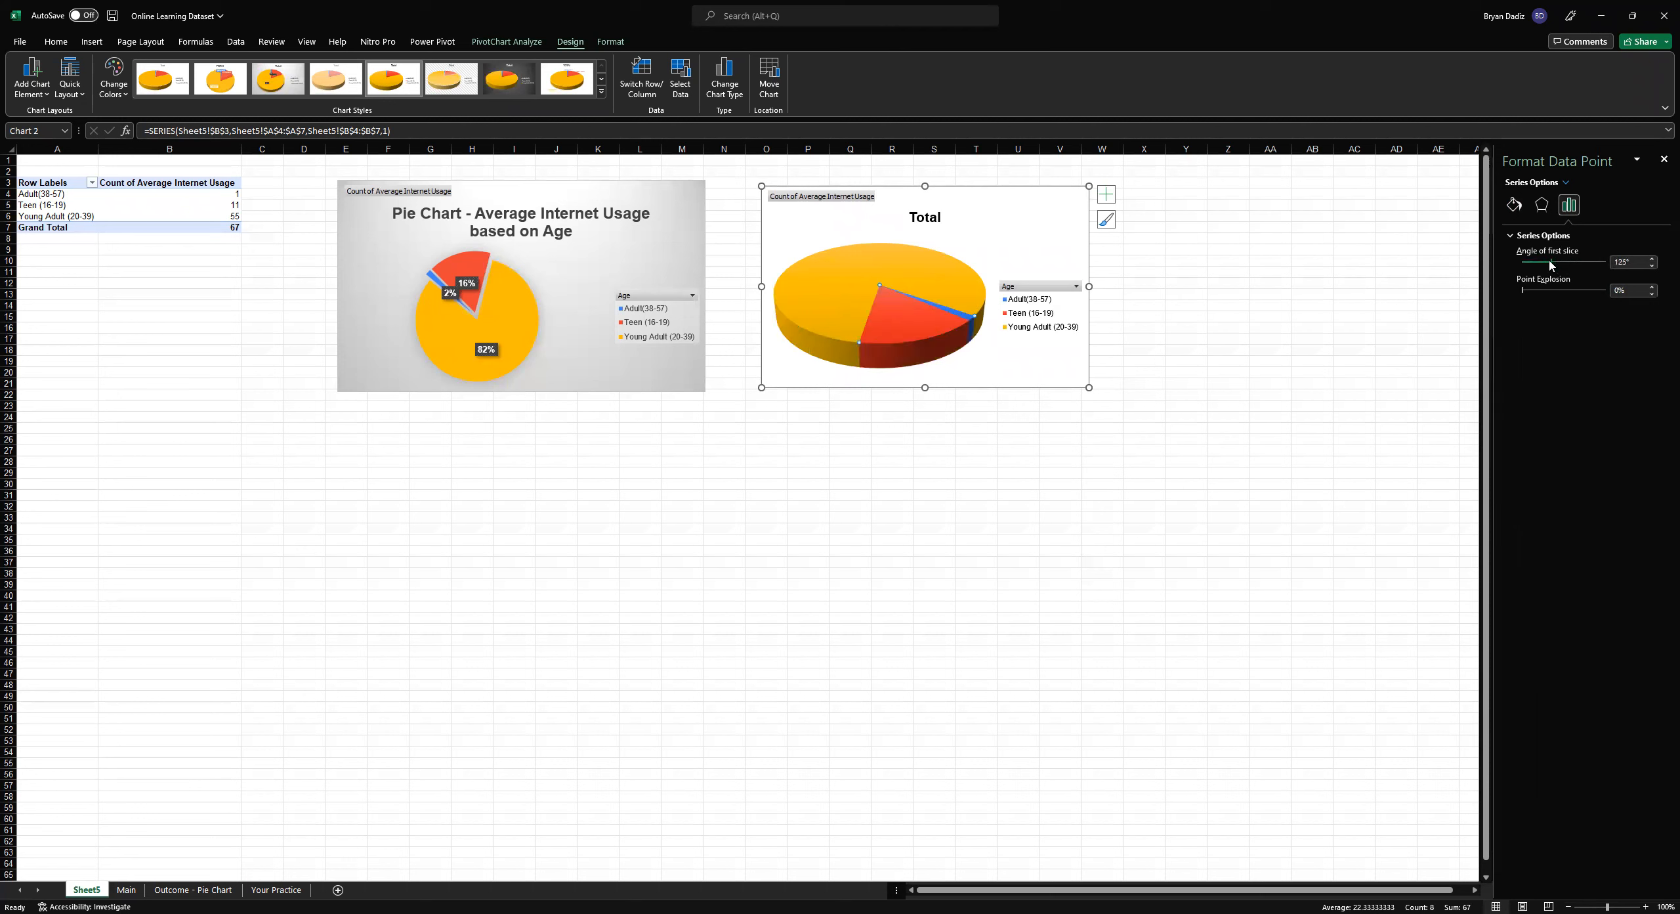
pyautogui.moveTo(1522, 296); pyautogui.dragTo(1525, 296)
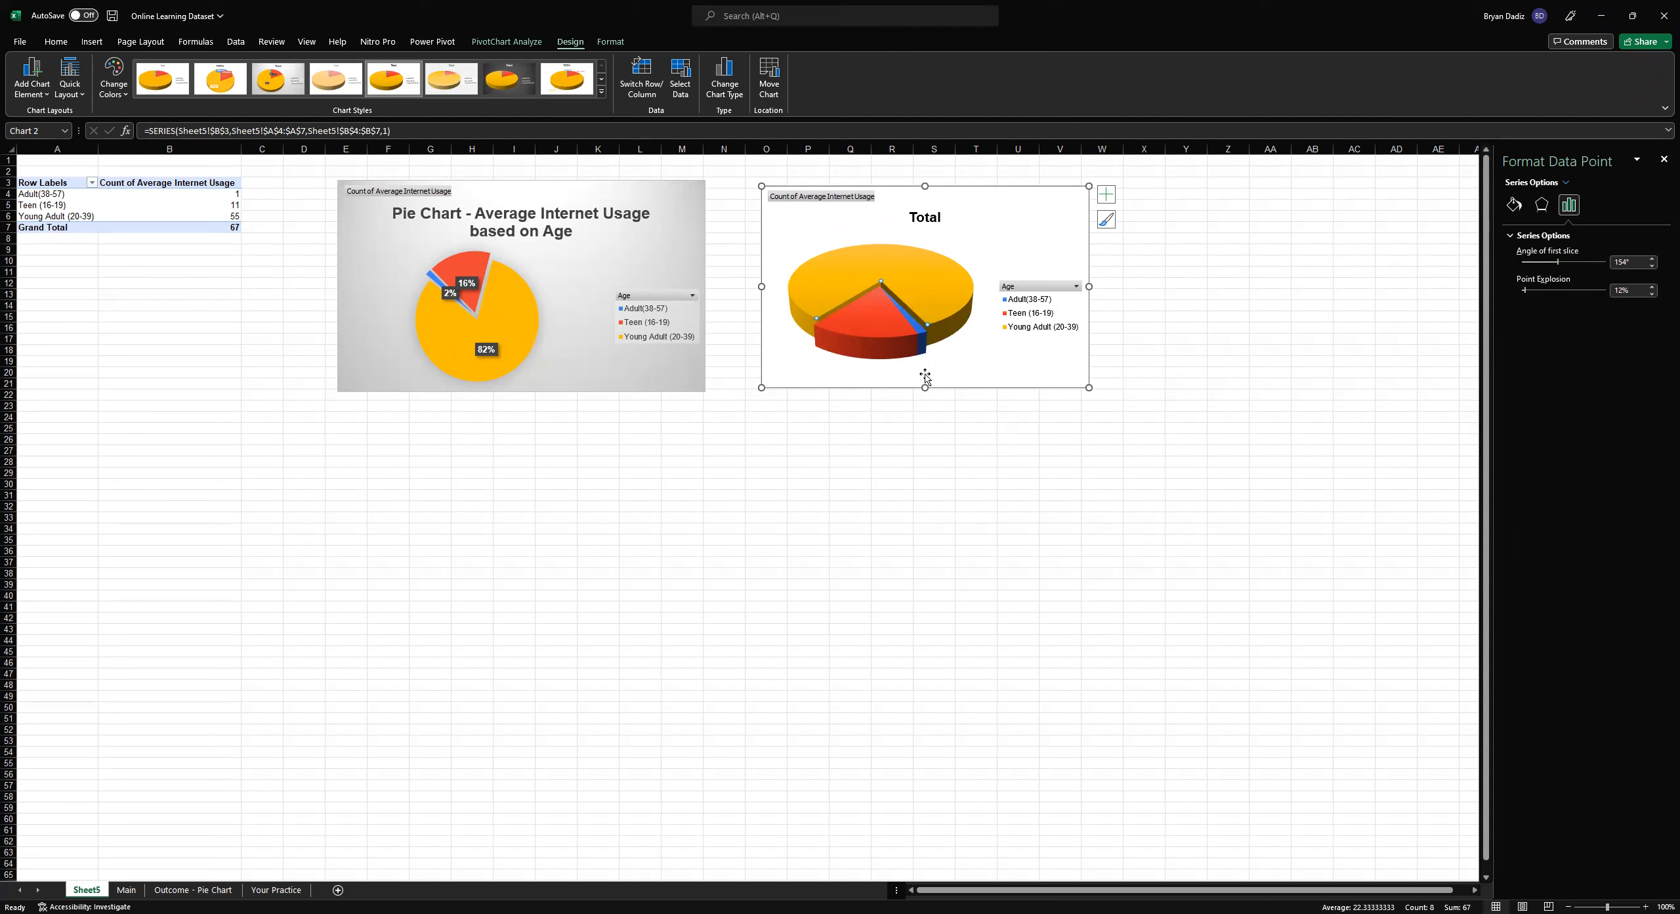
pyautogui.click(1653, 287)
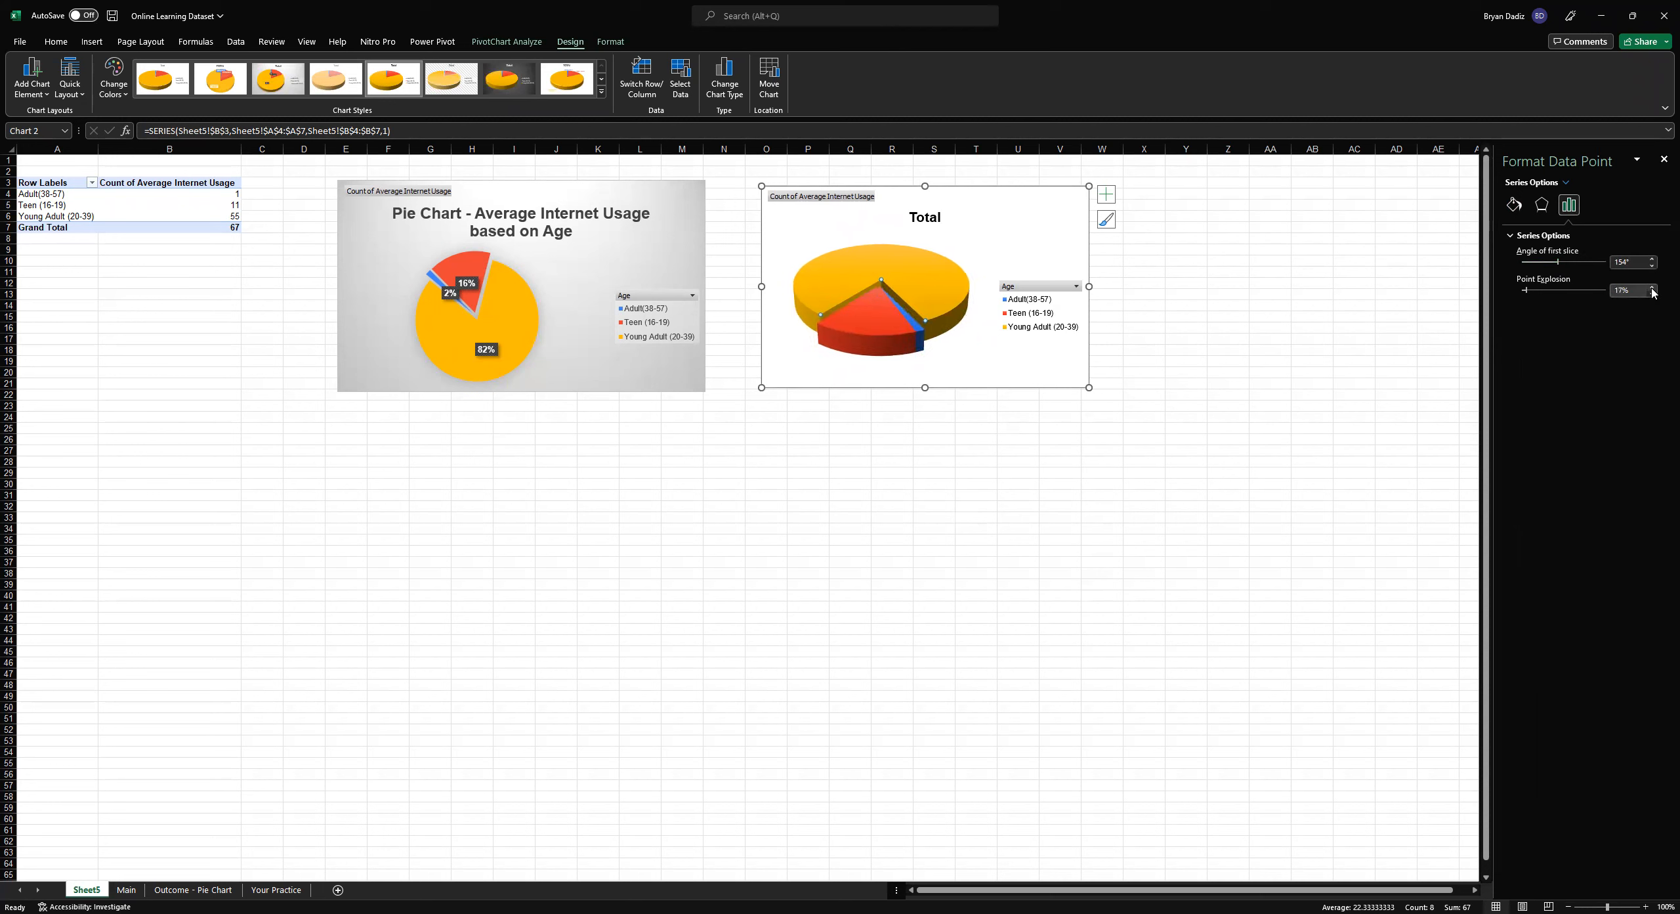
pyautogui.click(1069, 443)
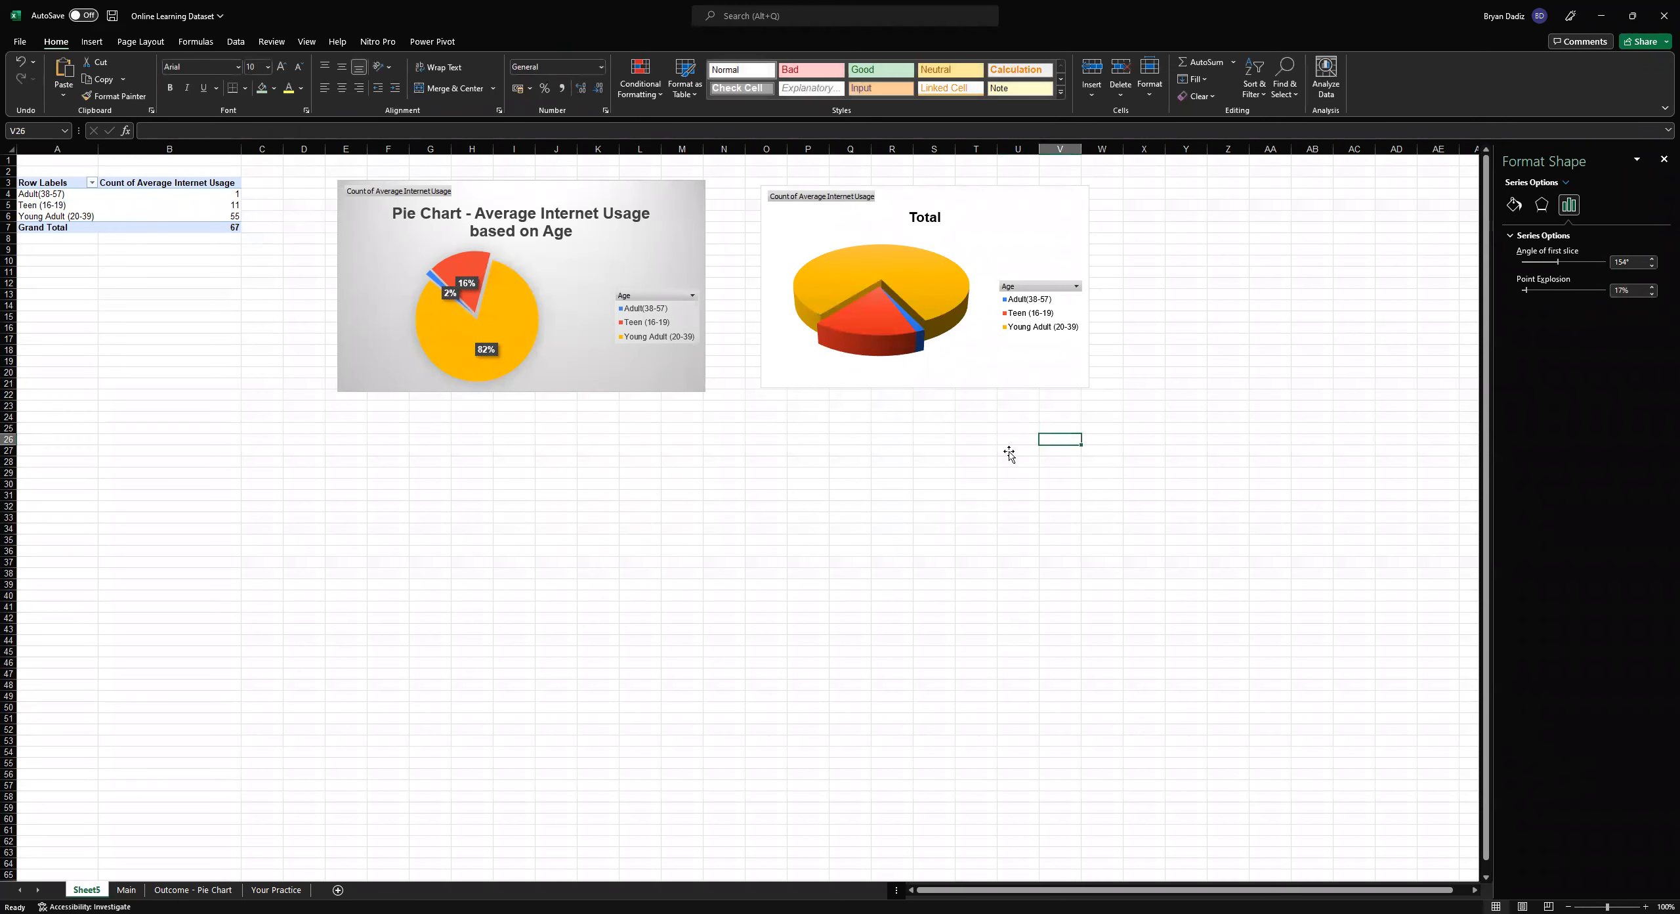
# Retitle the 3-D pie chart "Pie Chart - Average Internet Usage based on Age"
pyautogui.click(928, 220)
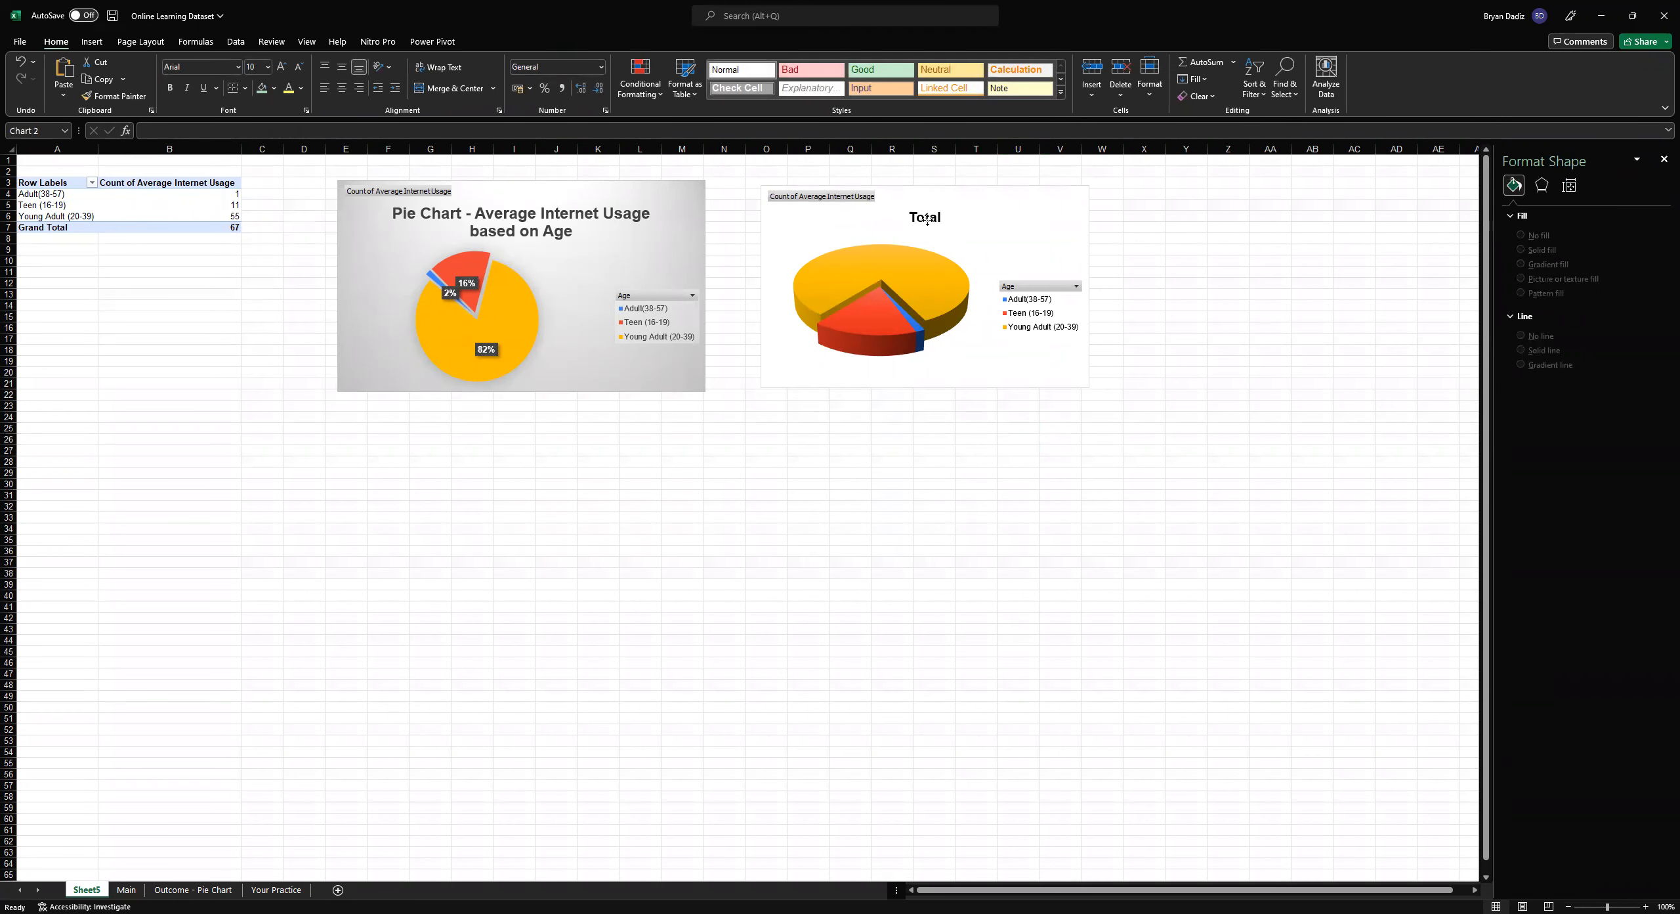
pyautogui.doubleClick(927, 220)
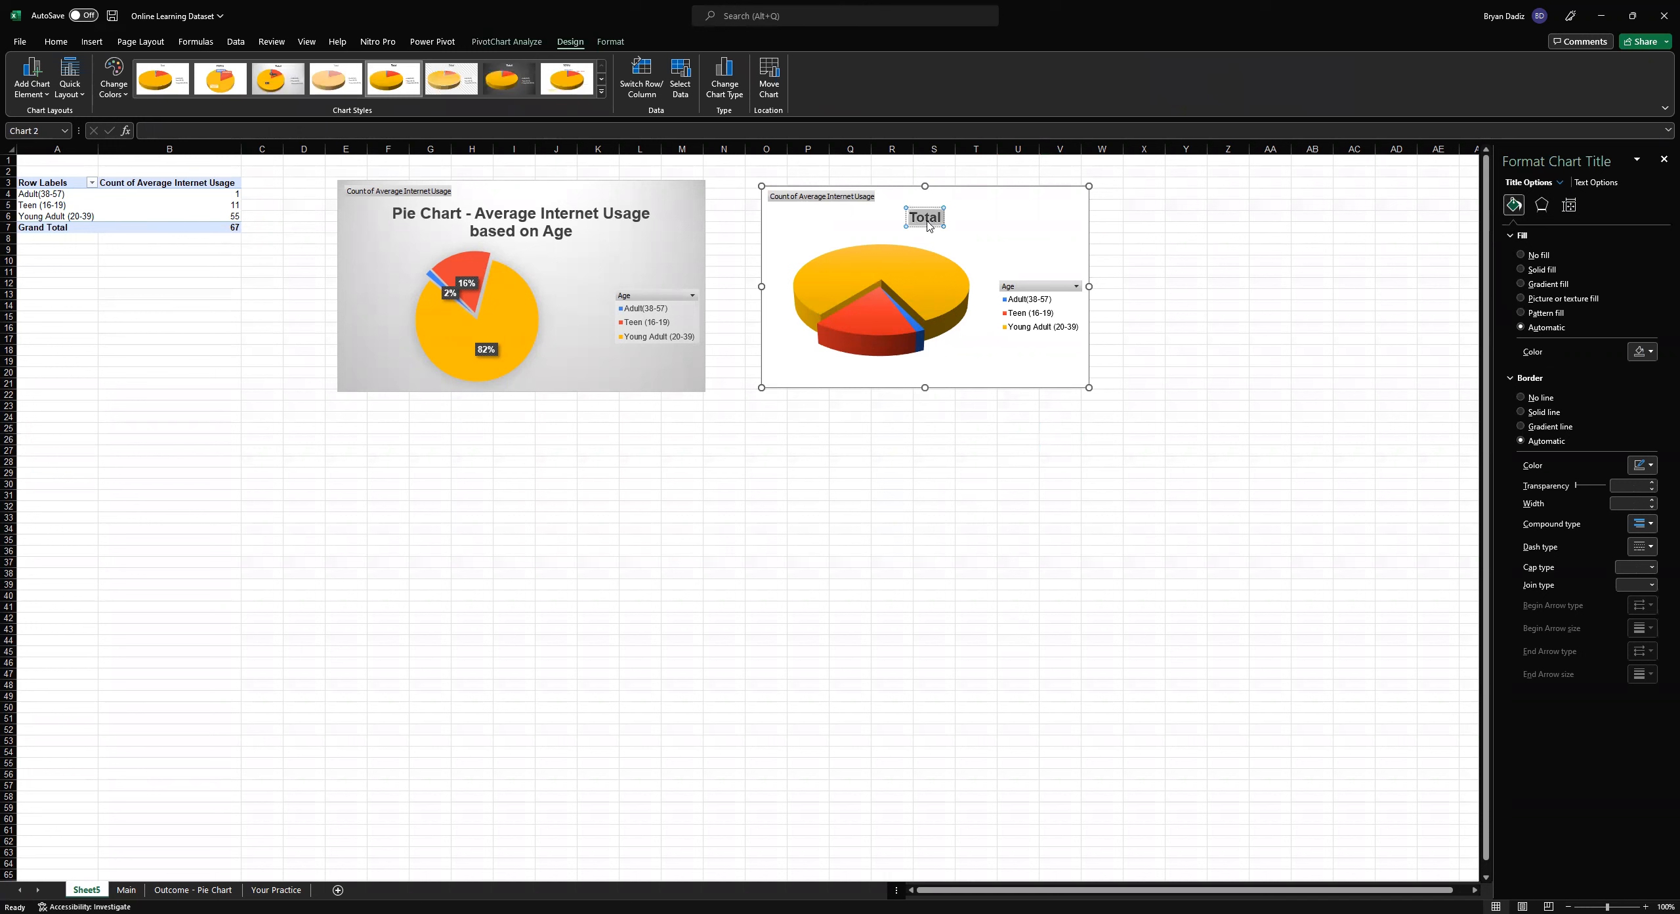
pyautogui.write('Pie Chart - Aver')
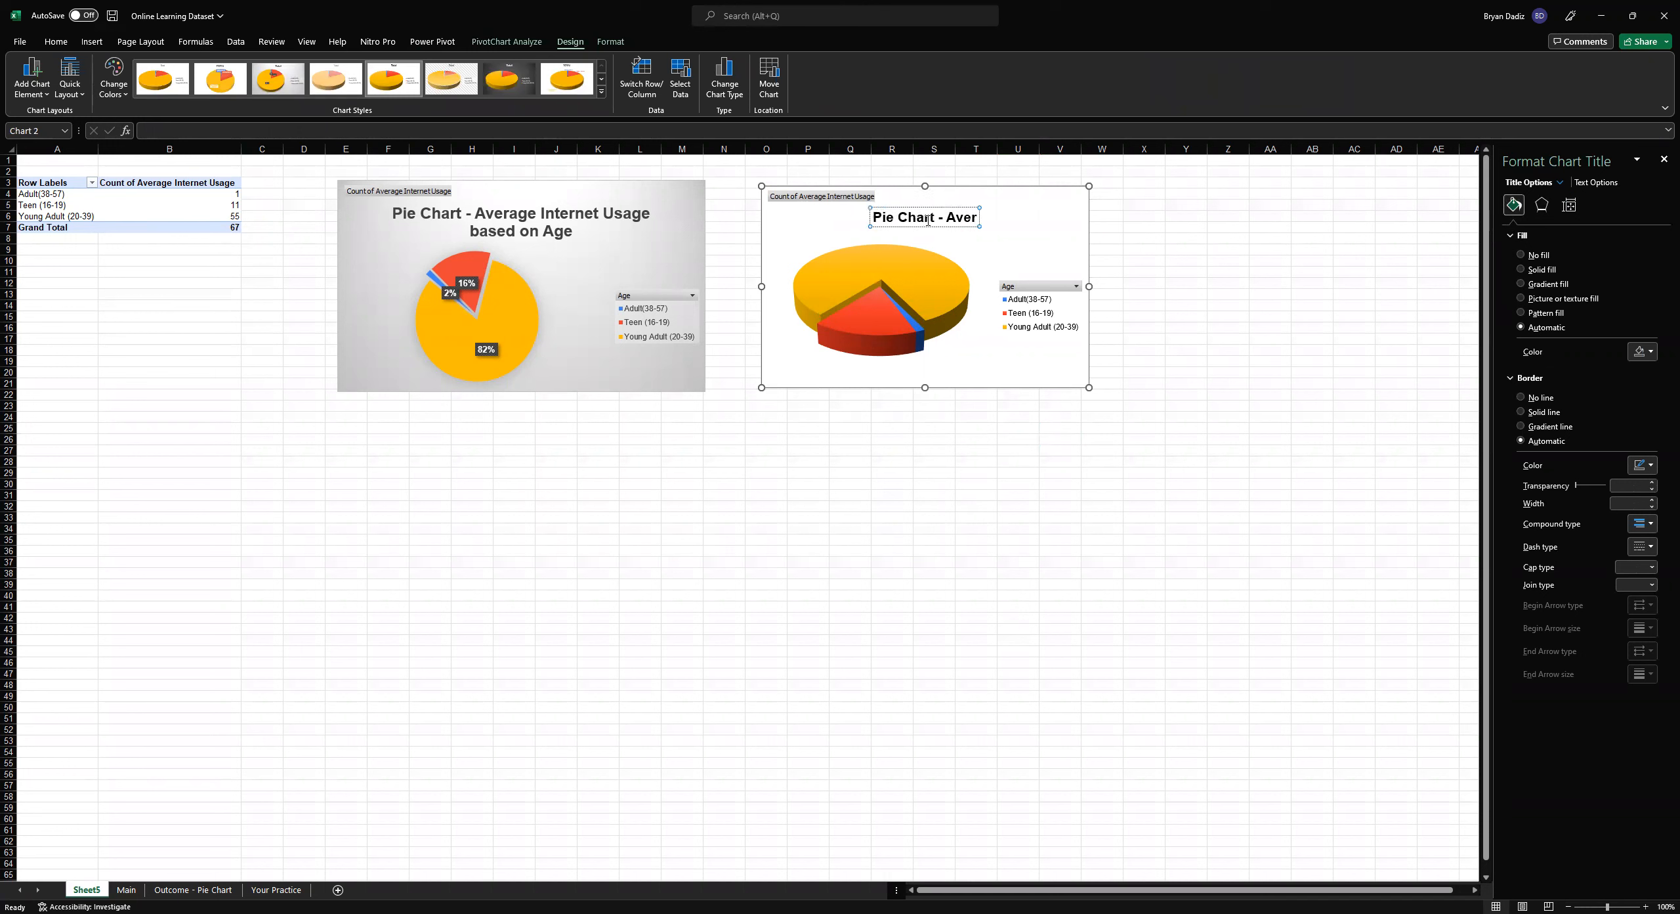
pyautogui.write('age Internet Us')
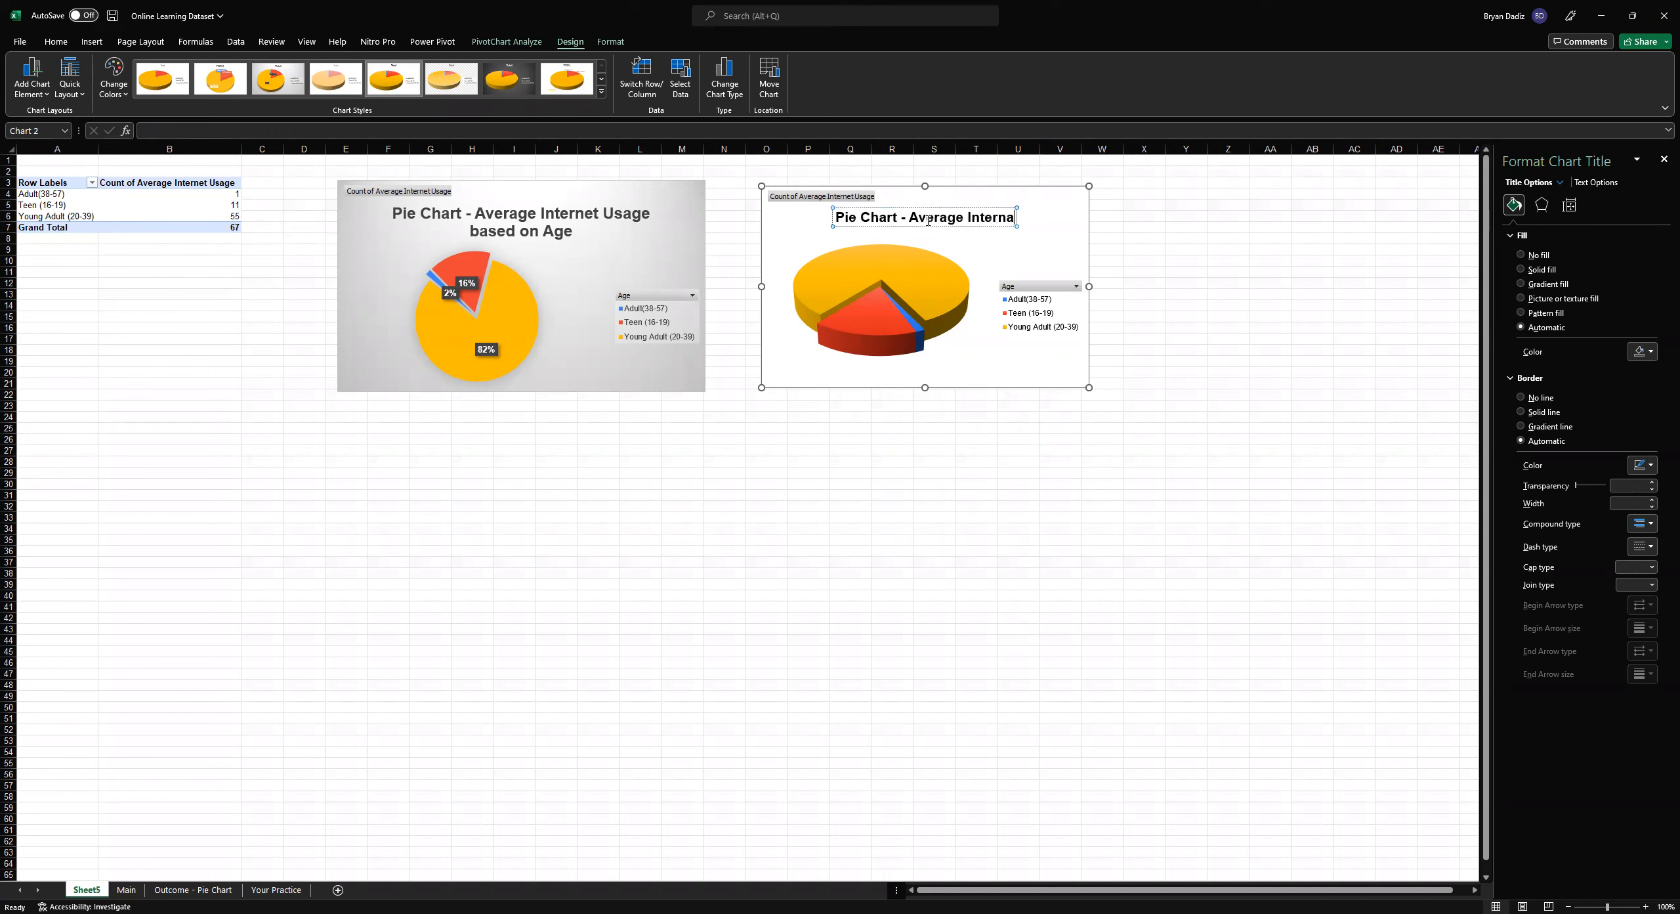
pyautogui.write('age b')
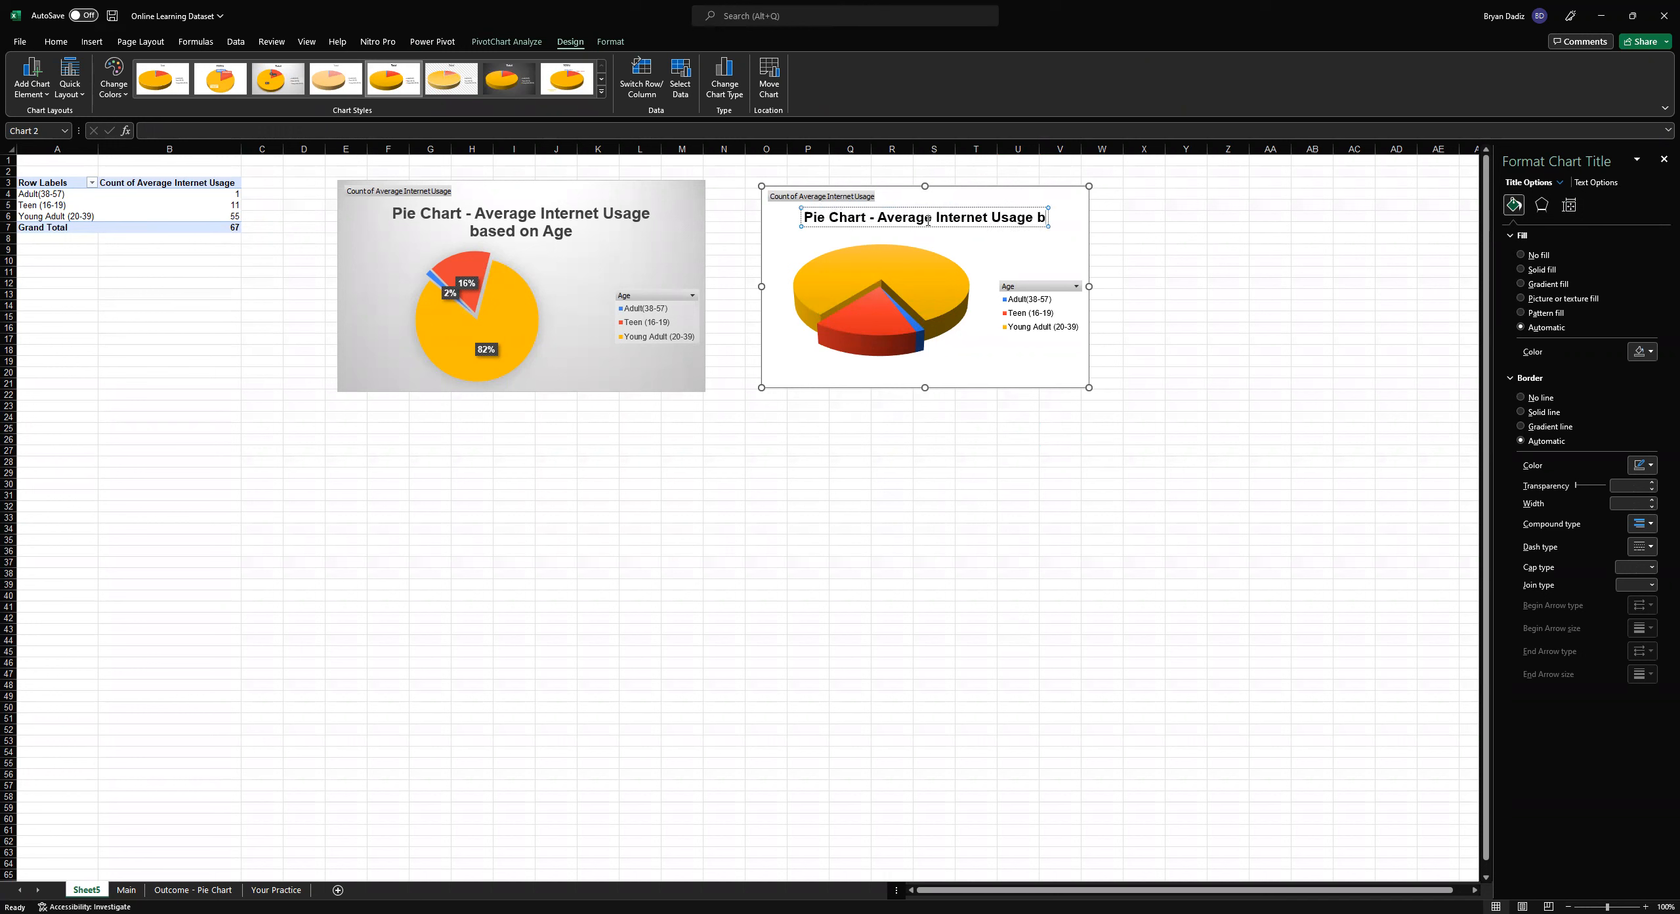
pyautogui.write('ased on Age')
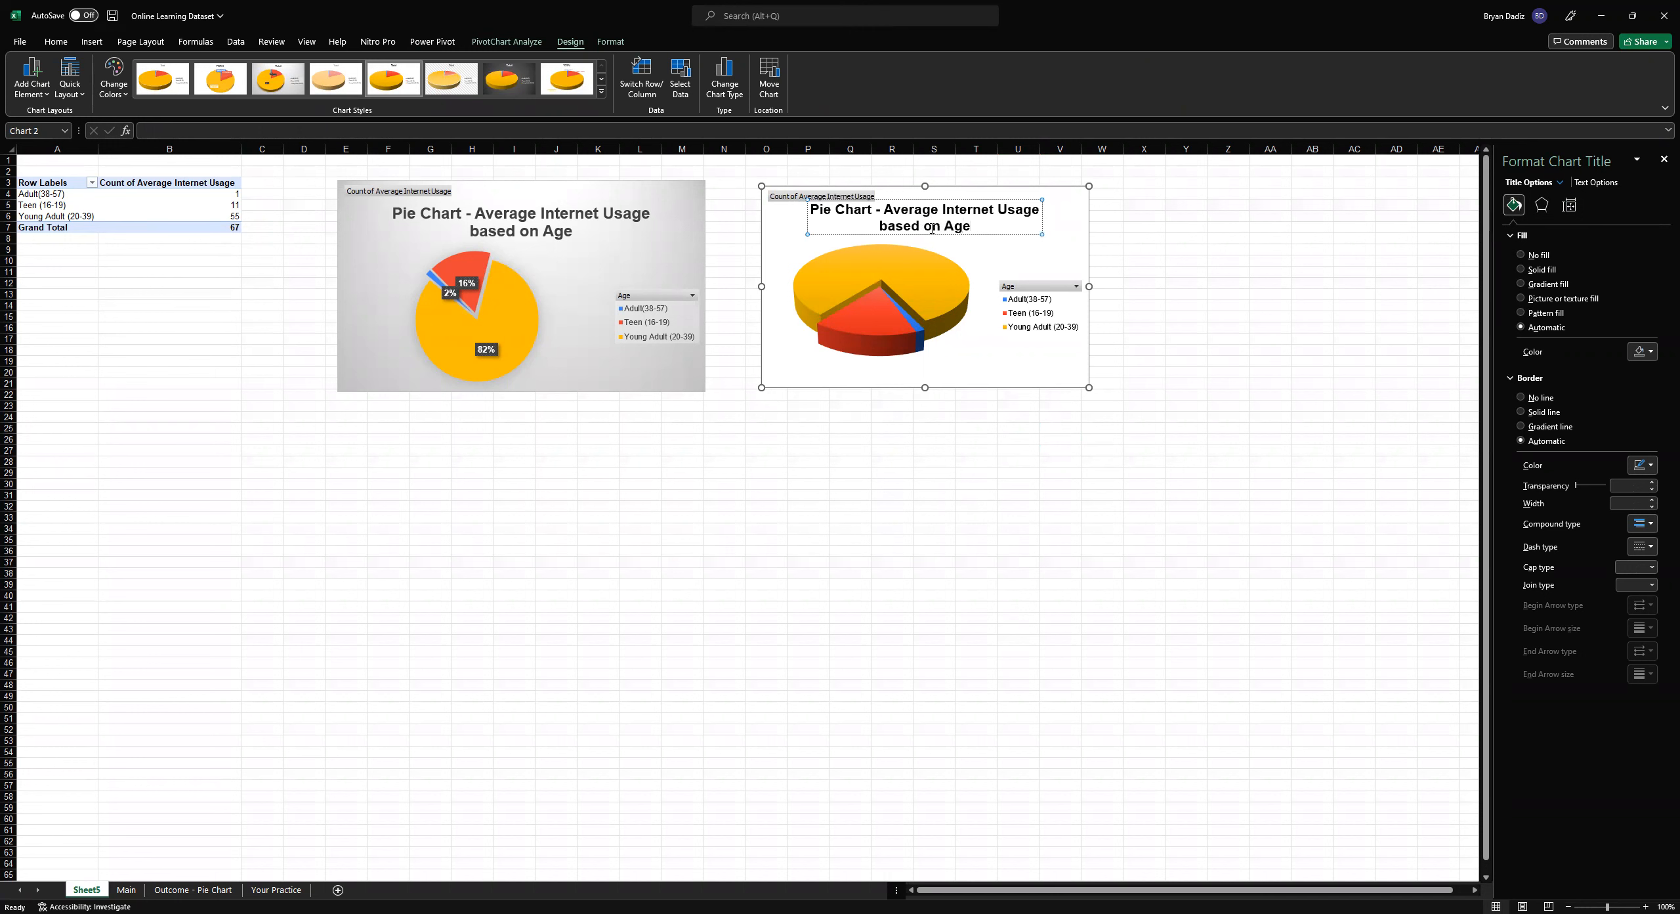
pyautogui.click(1048, 438)
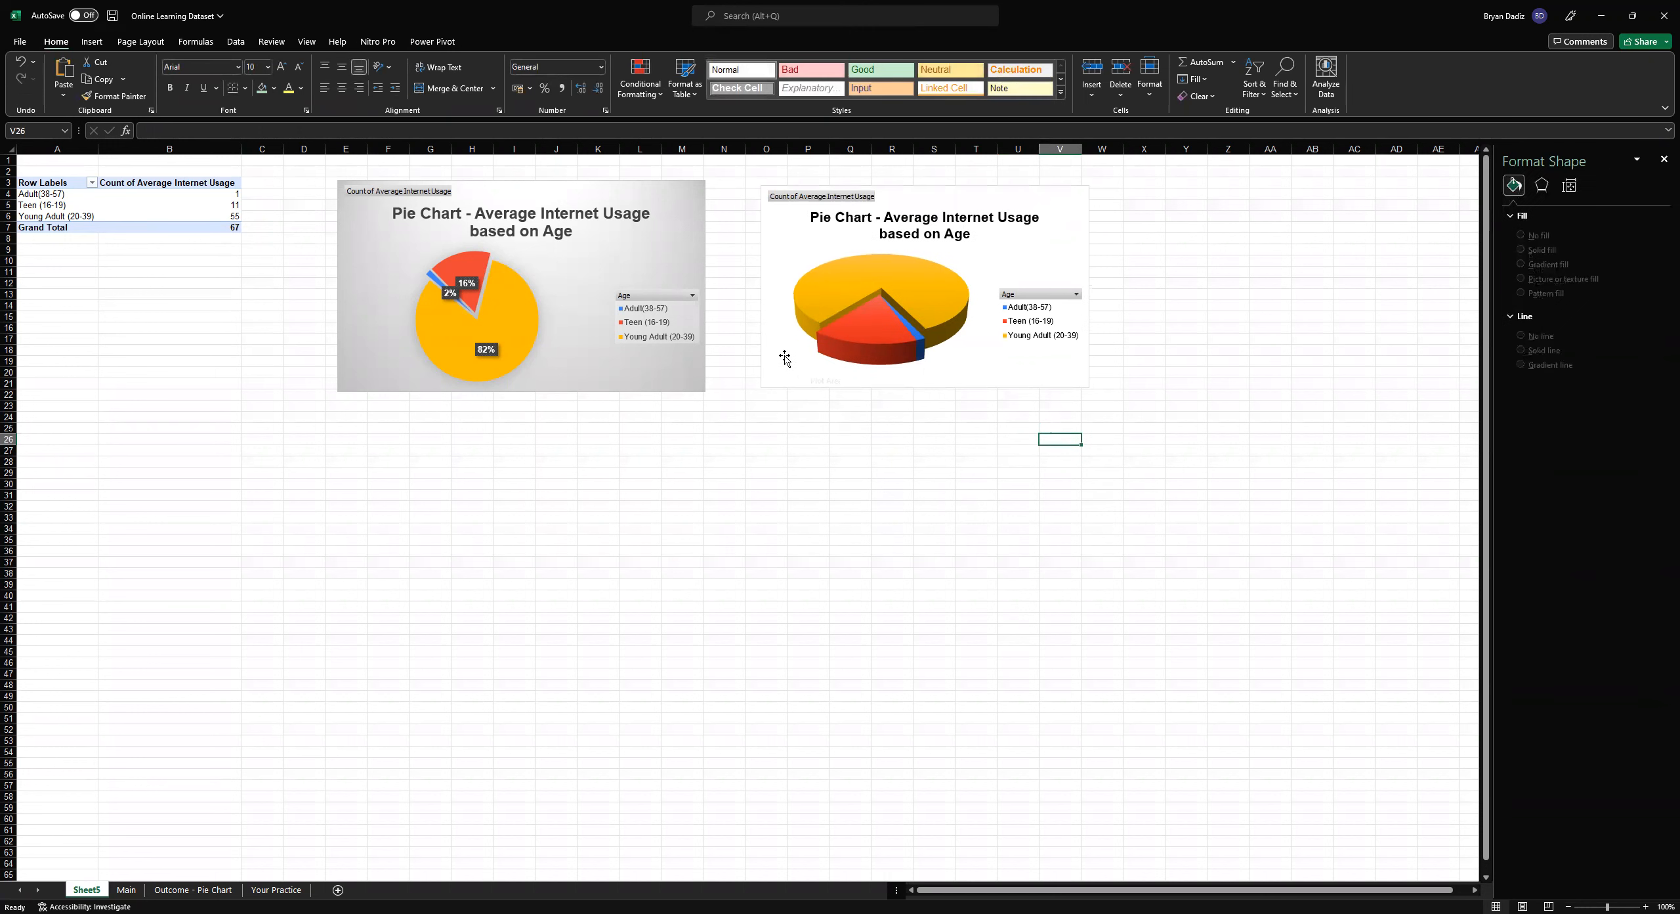
# Insert a doughnut chart from PivotTable range A3:B6, excluding the grand total, and place it below the two pie charts
pyautogui.click(59, 183)
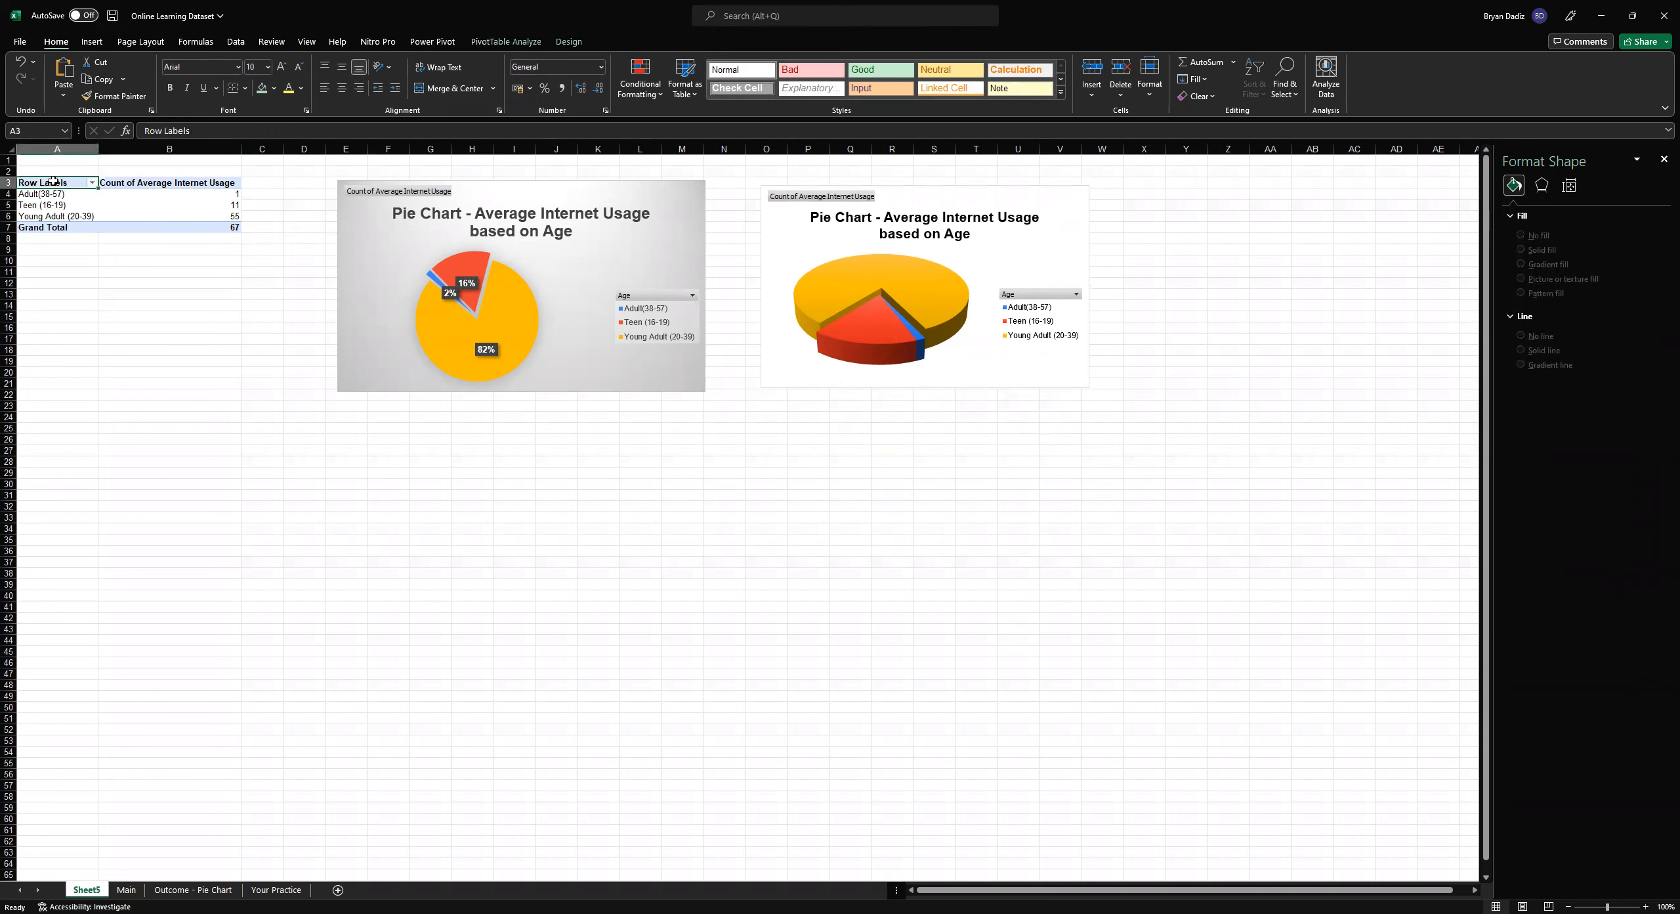
pyautogui.keyDown('shift'); pyautogui.click(210, 208); pyautogui.keyUp('shift')
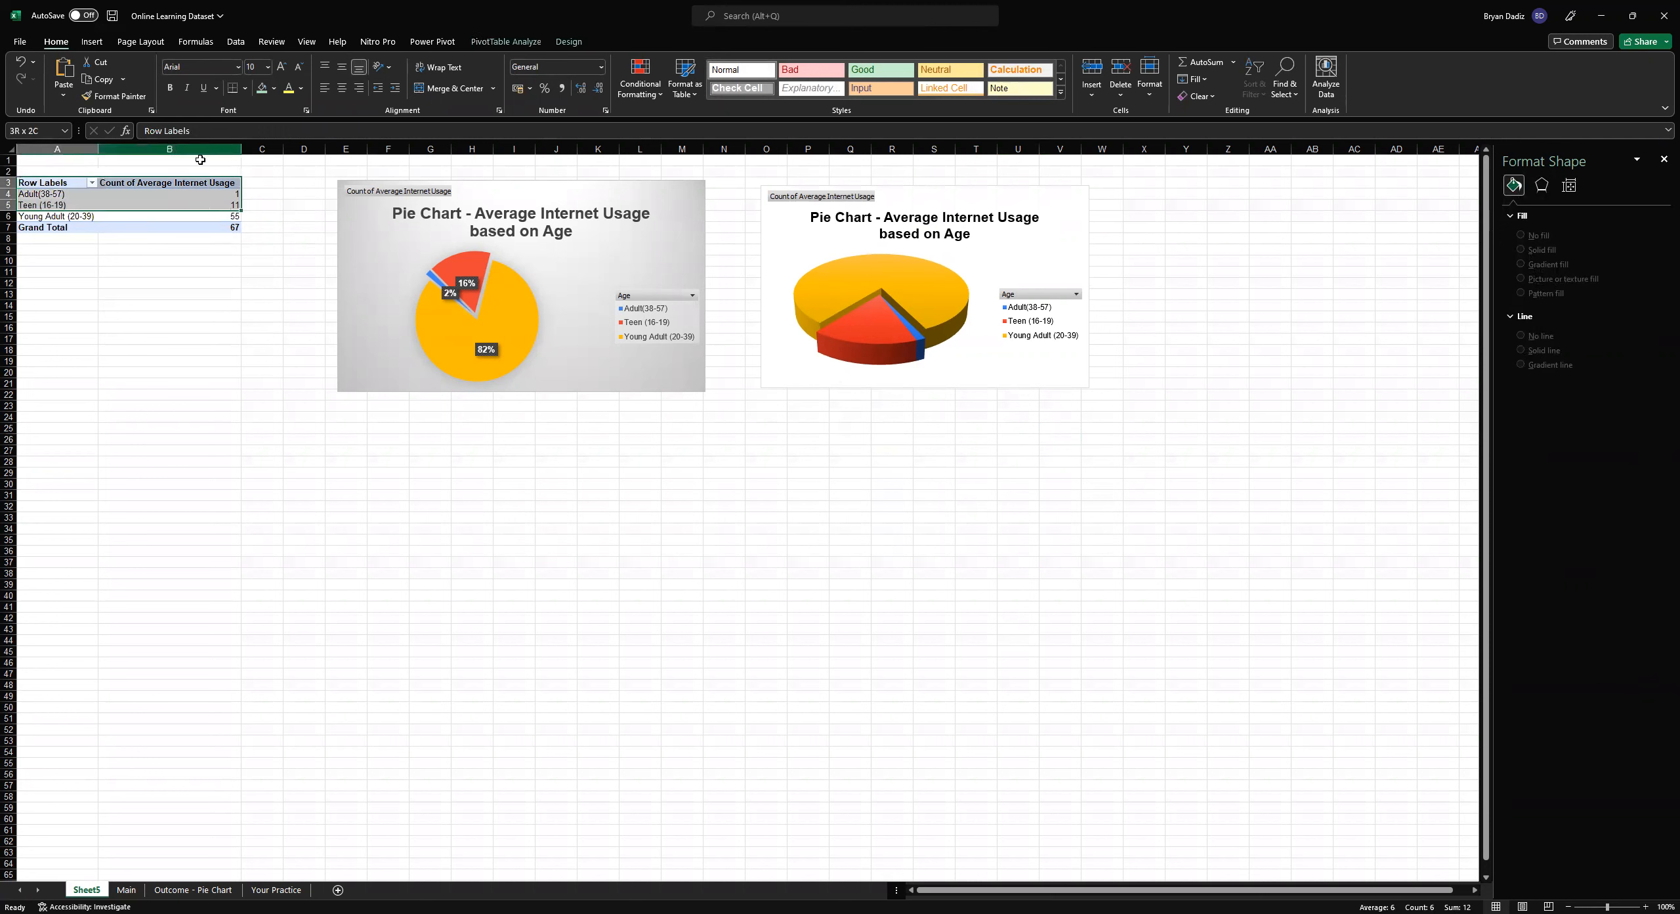
pyautogui.keyDown('shift'); pyautogui.click(232, 220); pyautogui.keyUp('shift')
pyautogui.click(92, 42)
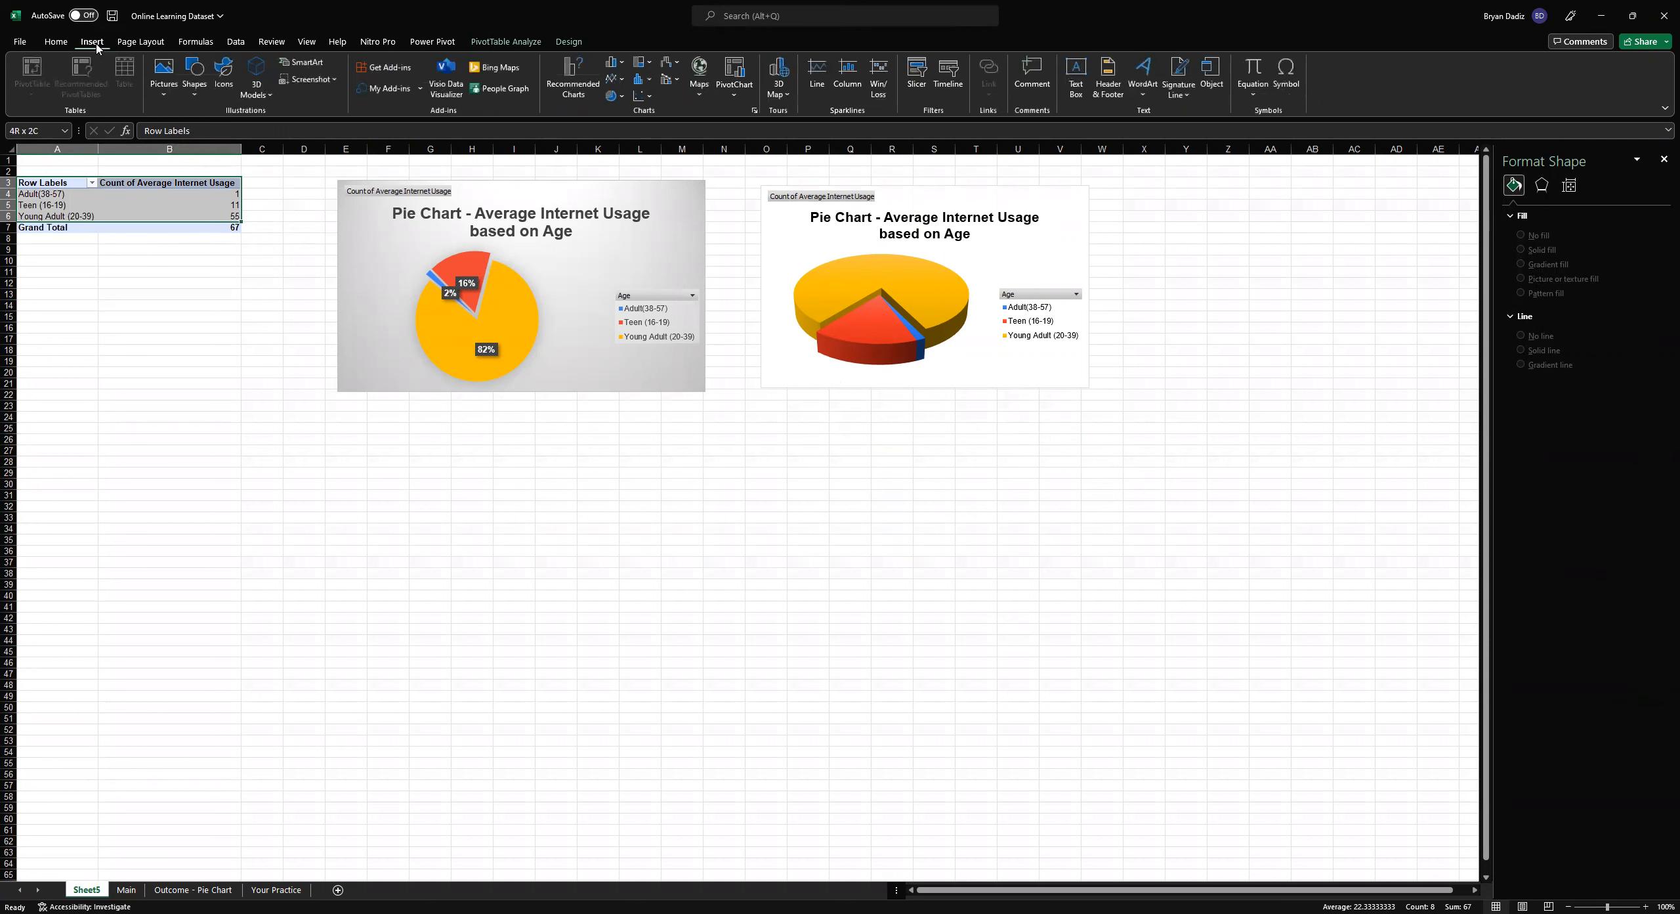
pyautogui.click(616, 96)
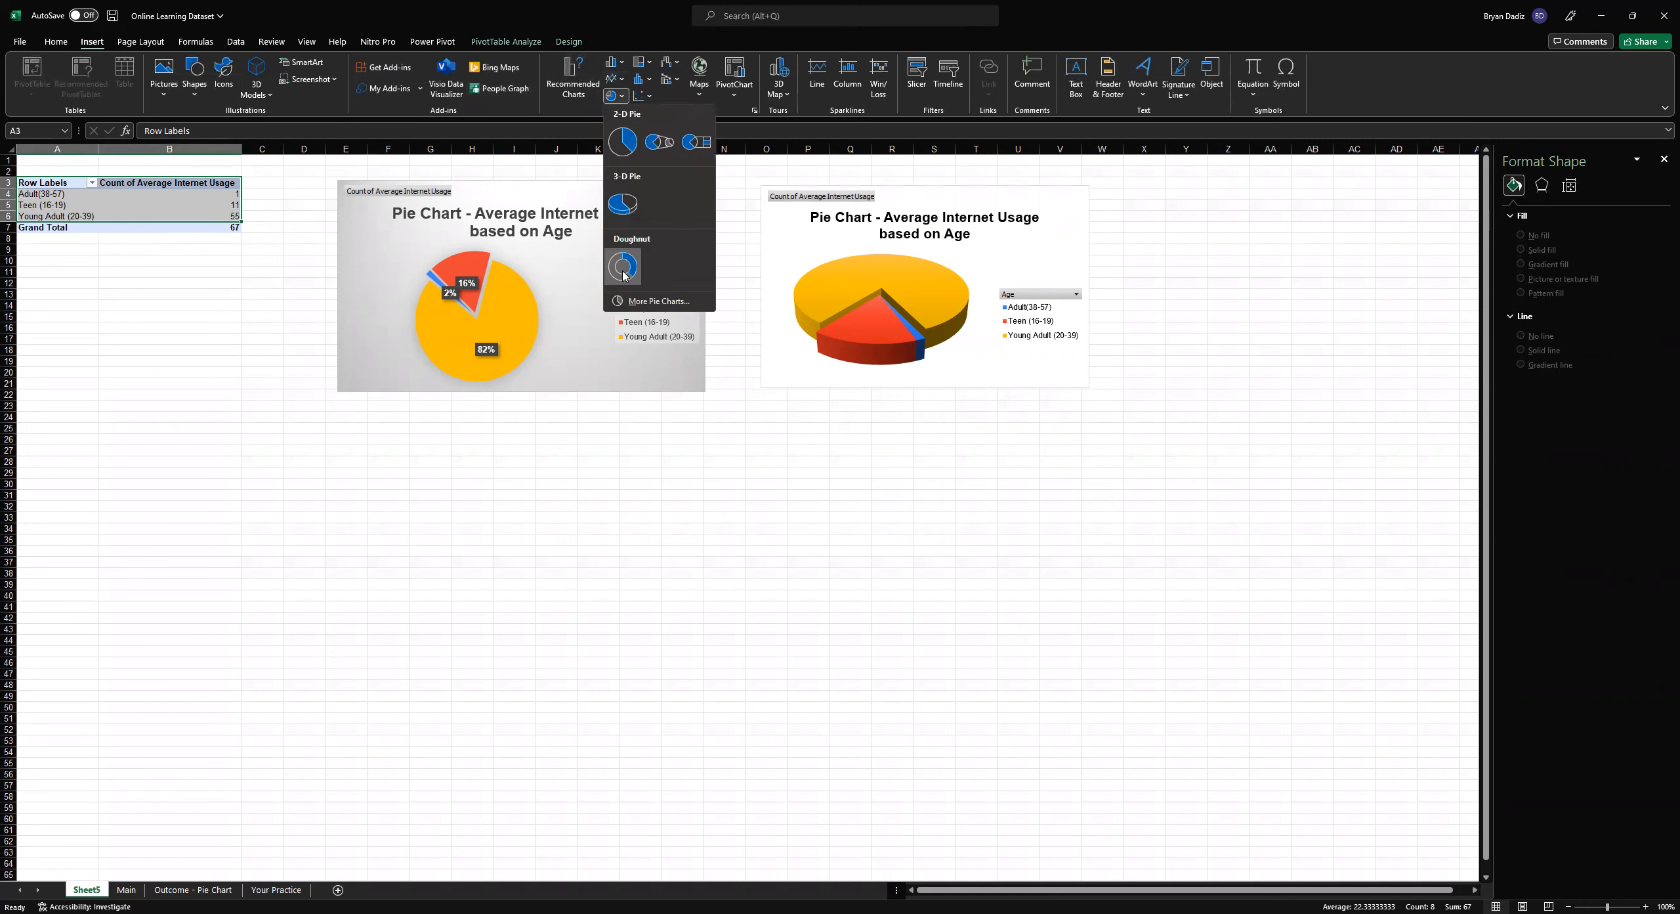
pyautogui.click(622, 270)
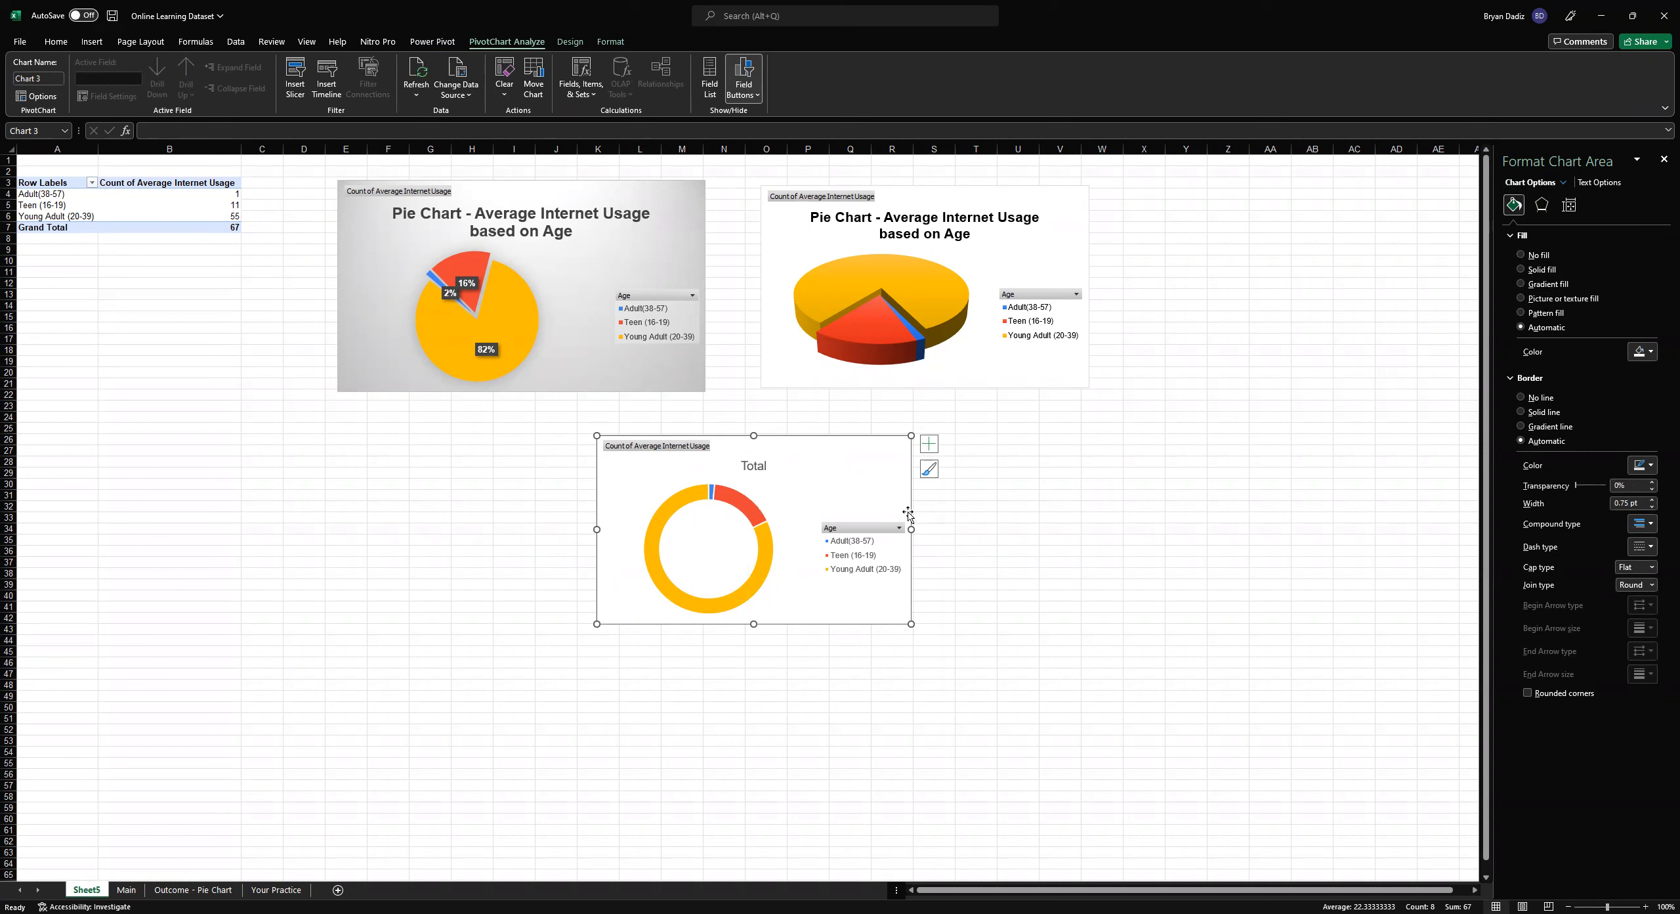
# Set the doughnut chart's hole size to 53% and its explosion to 7%
pyautogui.click(765, 550)
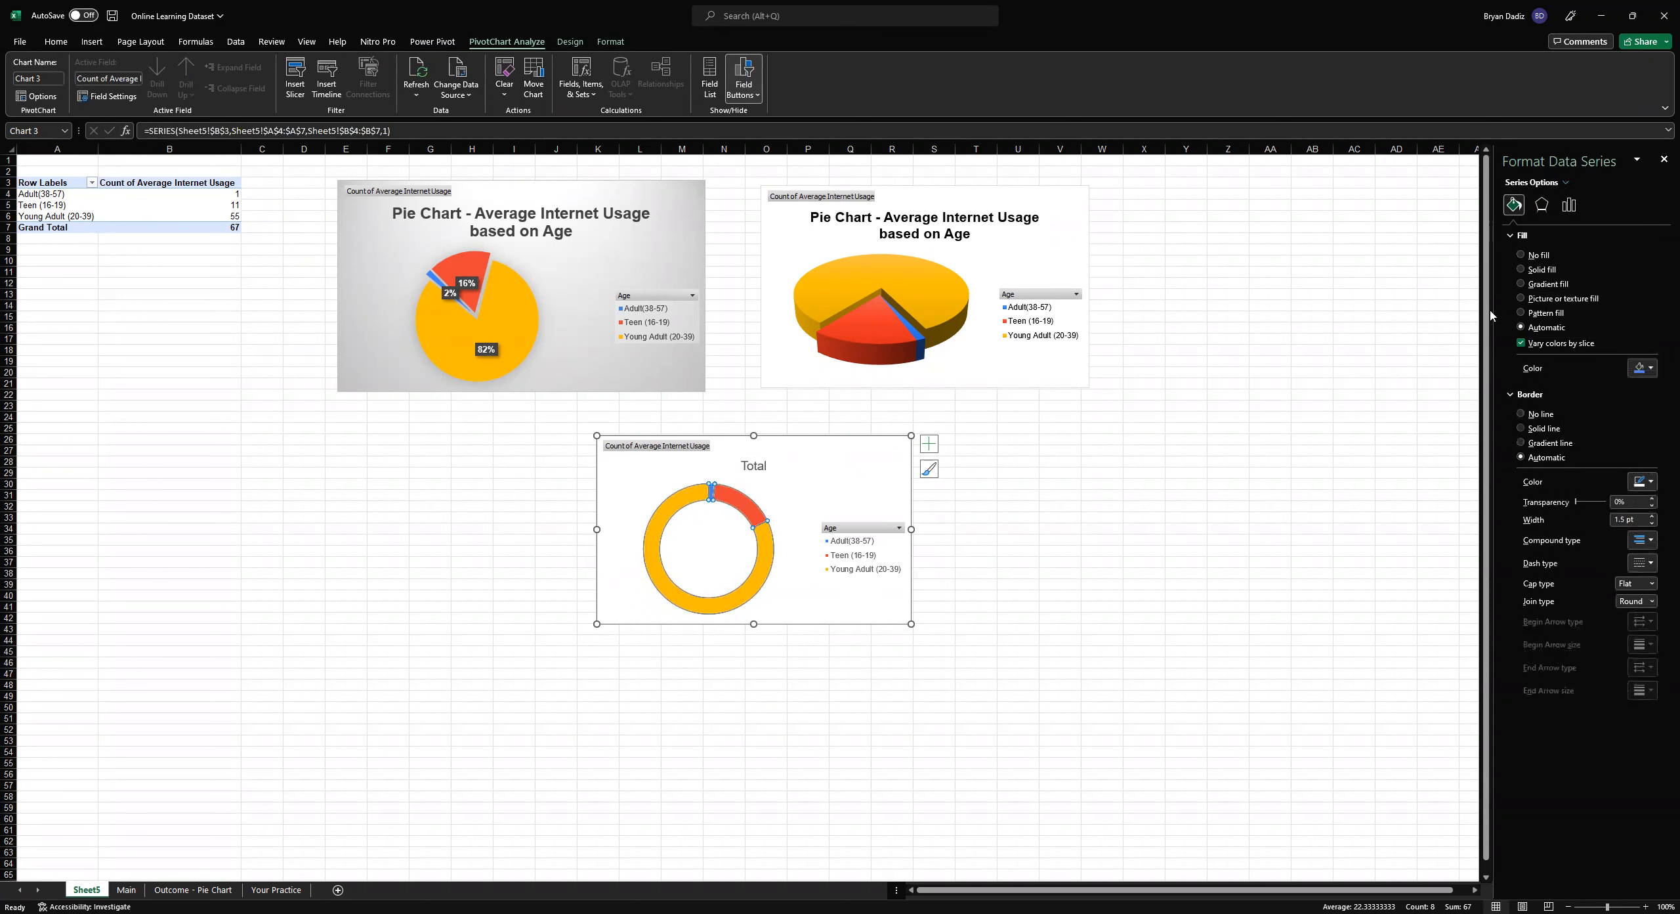
pyautogui.click(1569, 205)
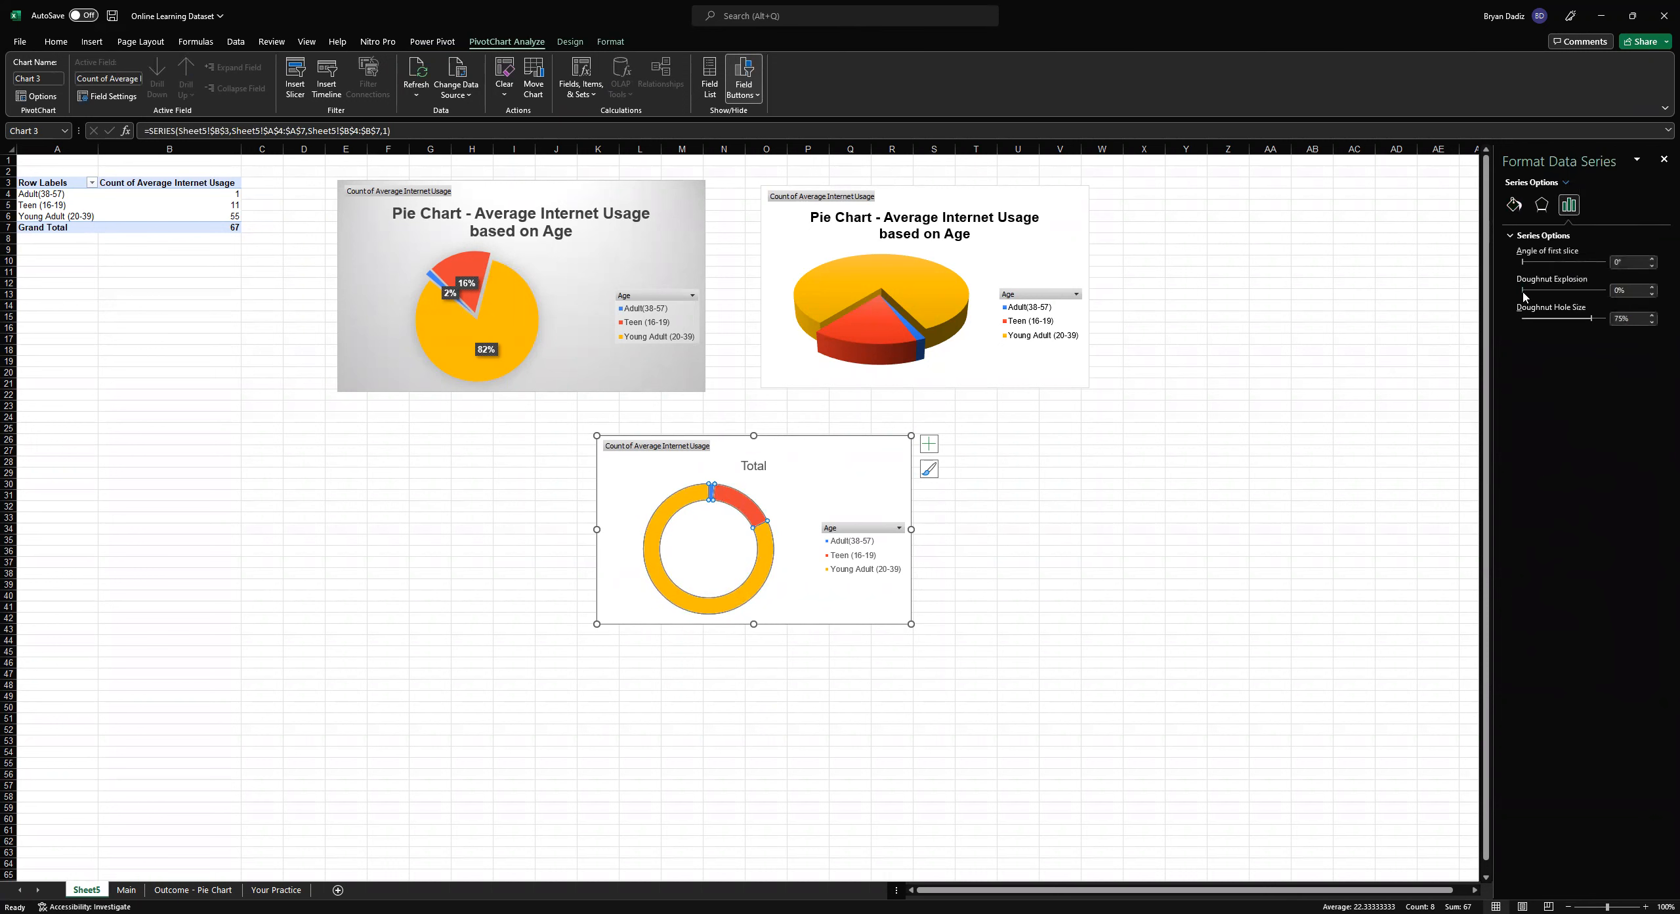
pyautogui.moveTo(1590, 320); pyautogui.dragTo(1569, 319)
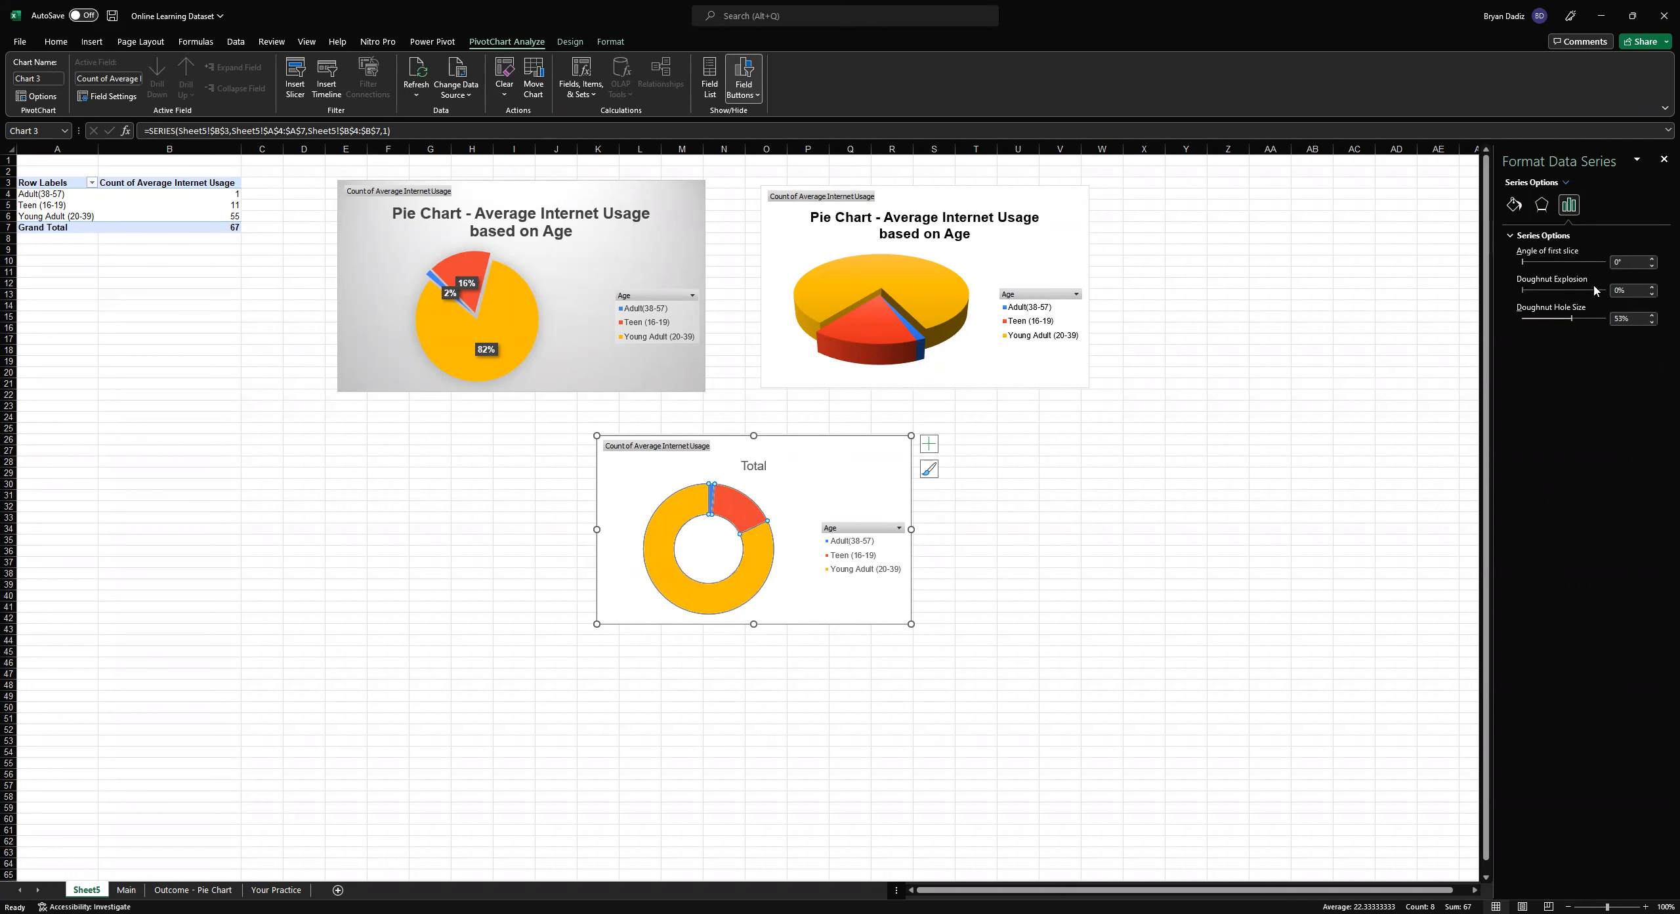
pyautogui.click(1652, 286)
pyautogui.click(1652, 287)
pyautogui.click(1652, 287)
pyautogui.click(1652, 287)
pyautogui.click(1652, 287)
pyautogui.click(1652, 287)
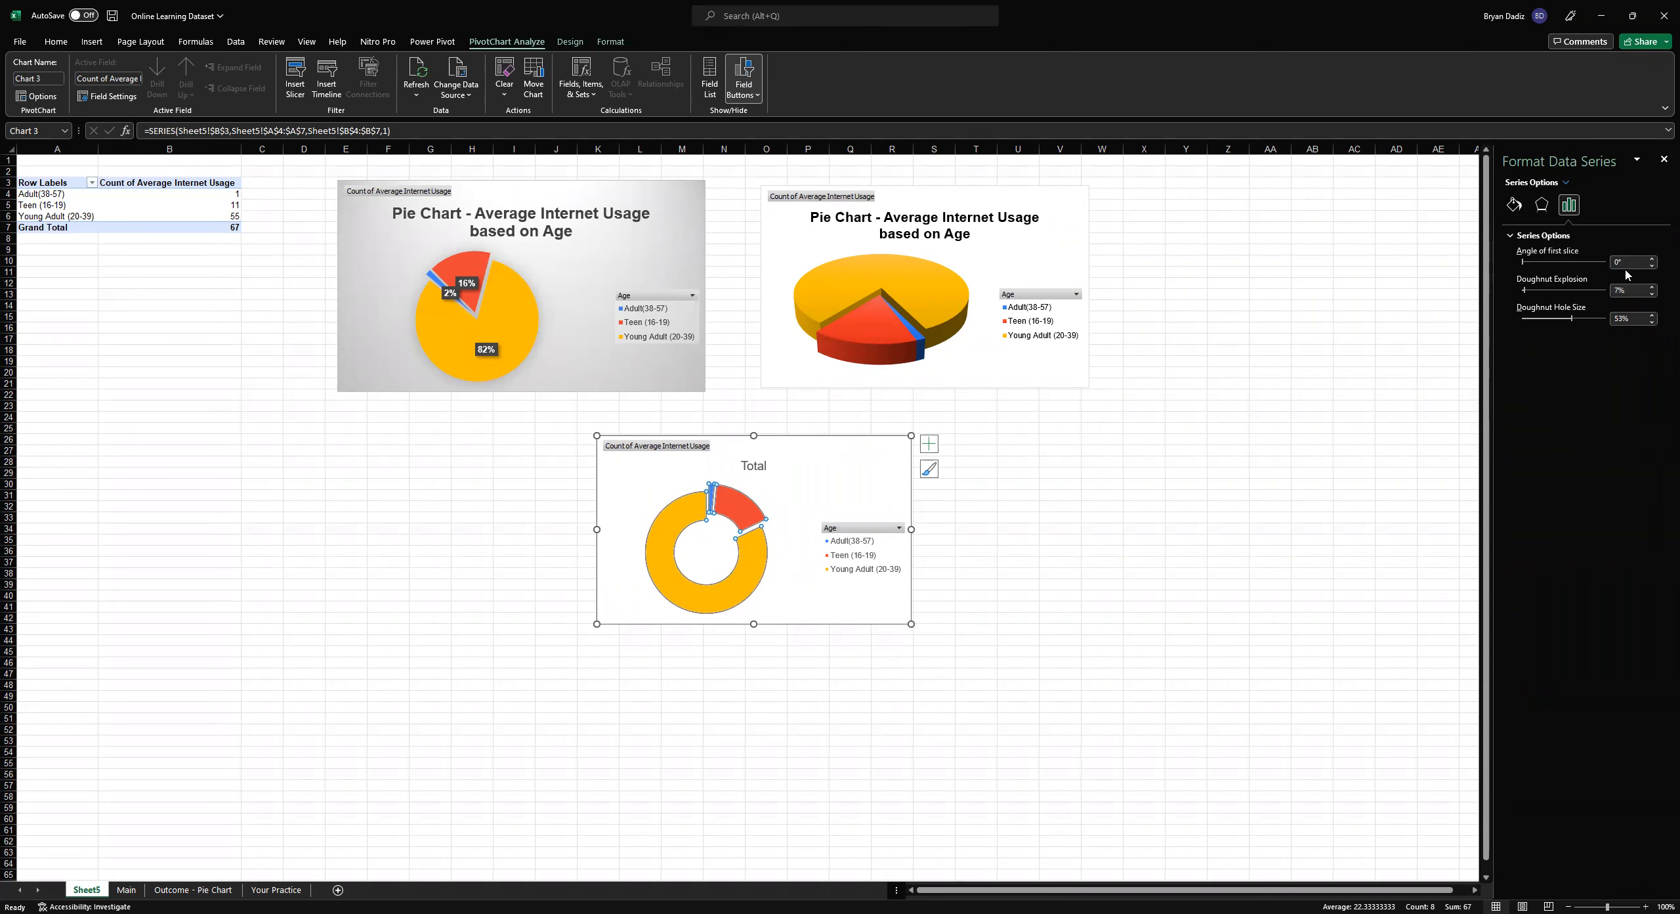
# Rotate the doughnut chart's first slice to a 57° angle
pyautogui.click(1652, 260)
pyautogui.click(1652, 260)
pyautogui.click(1653, 260)
pyautogui.click(1653, 259)
pyautogui.click(1653, 259)
pyautogui.click(1653, 259)
pyautogui.click(1653, 259)
pyautogui.click(1652, 260)
pyautogui.click(1653, 260)
pyautogui.click(1653, 260)
pyautogui.click(1654, 260)
pyautogui.click(1653, 260)
pyautogui.click(1653, 260)
pyautogui.click(1654, 260)
pyautogui.click(1653, 260)
pyautogui.click(1653, 260)
pyautogui.click(1653, 260)
pyautogui.click(1654, 260)
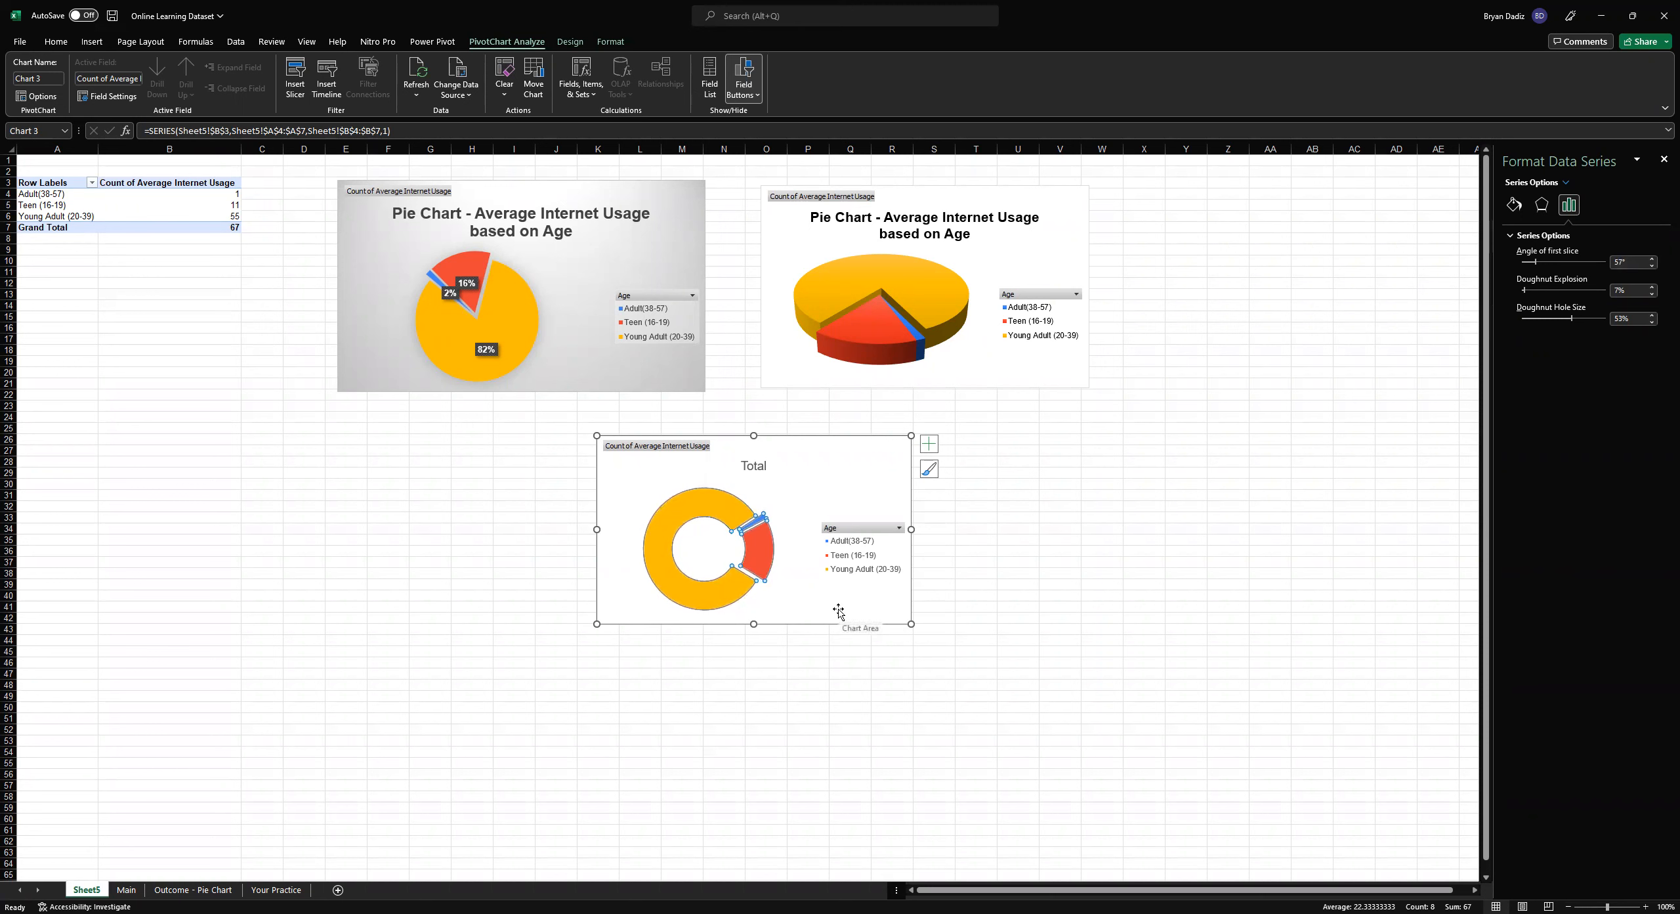
pyautogui.click(875, 685)
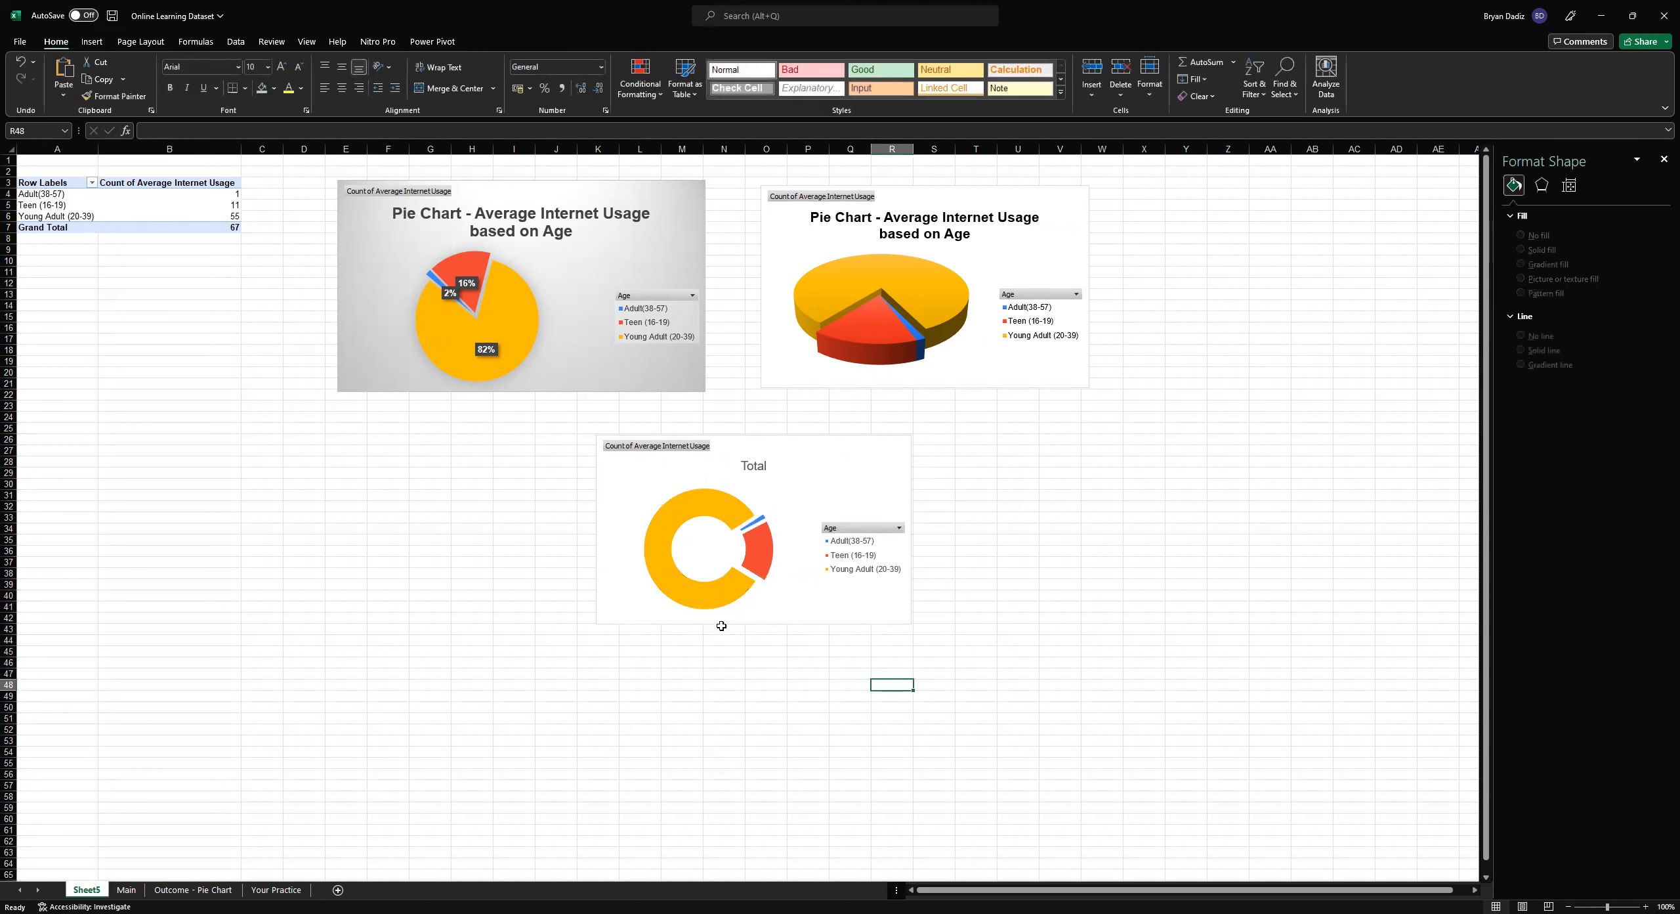
# Preview the preset styles on the doughnut chart and apply the first one, with a white background
pyautogui.click(738, 552)
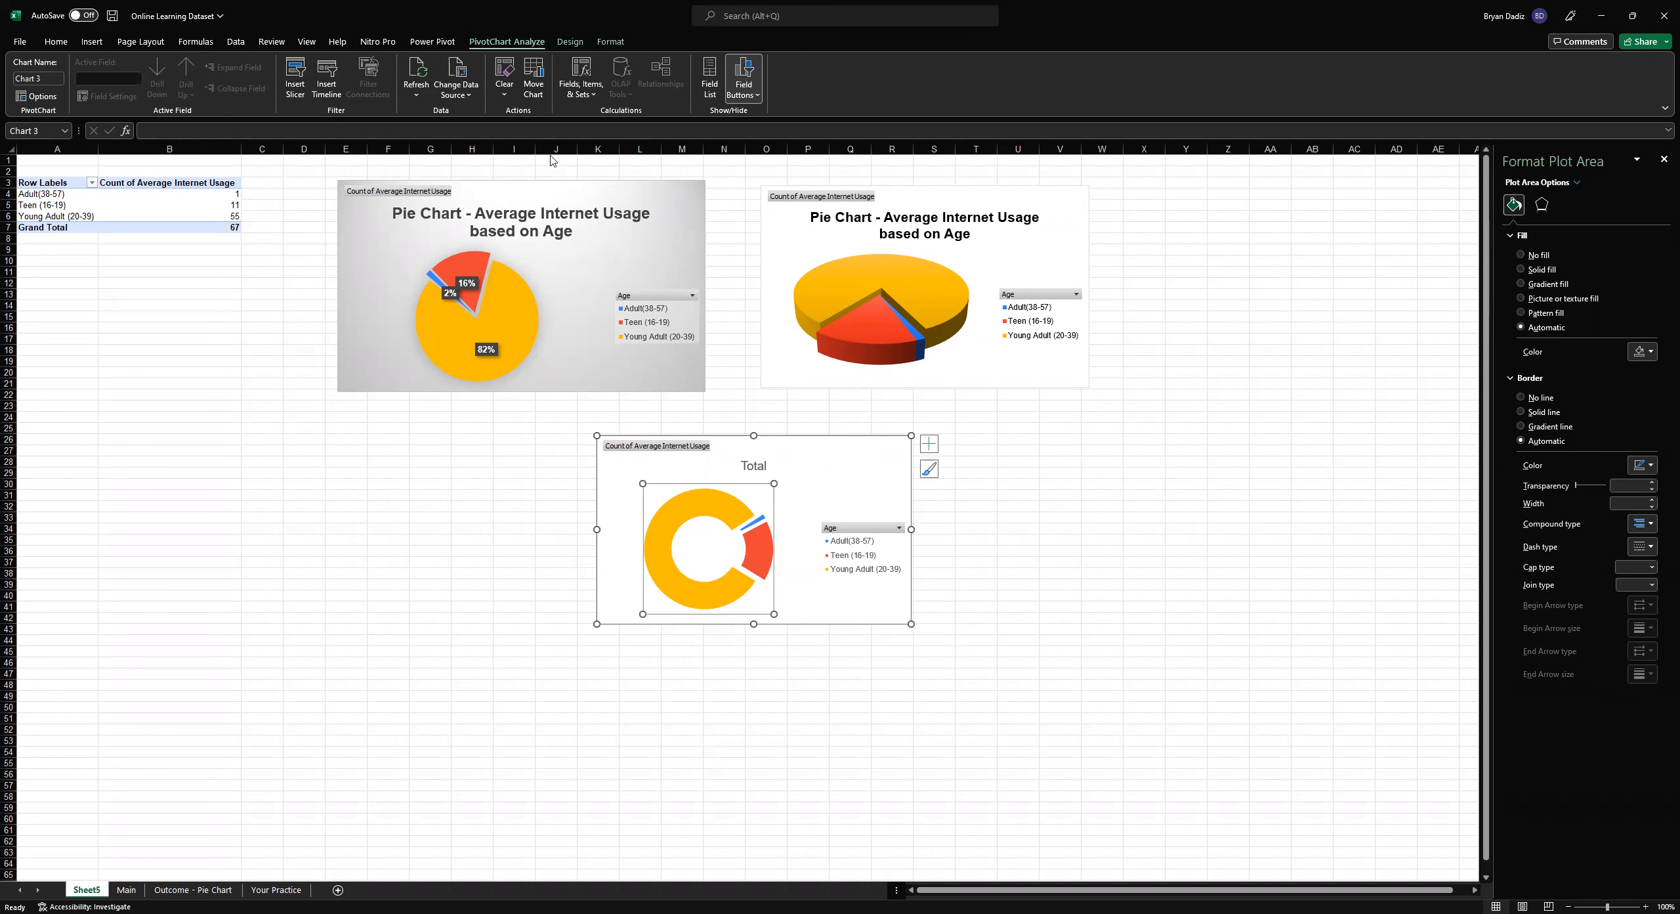
pyautogui.click(570, 42)
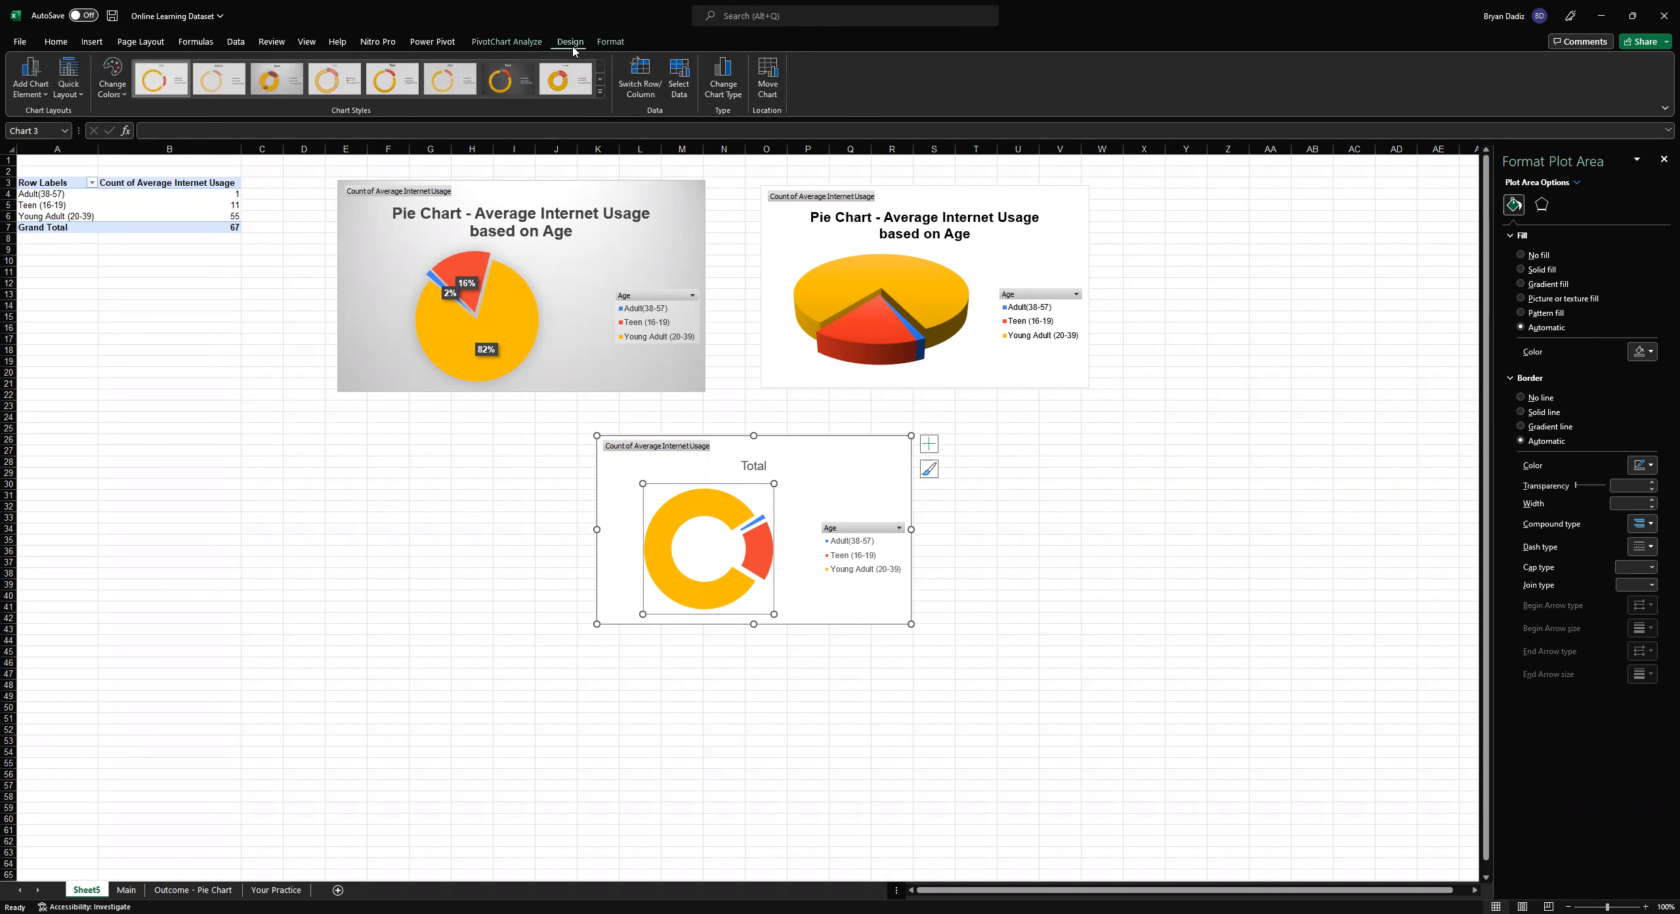
pyautogui.click(277, 94)
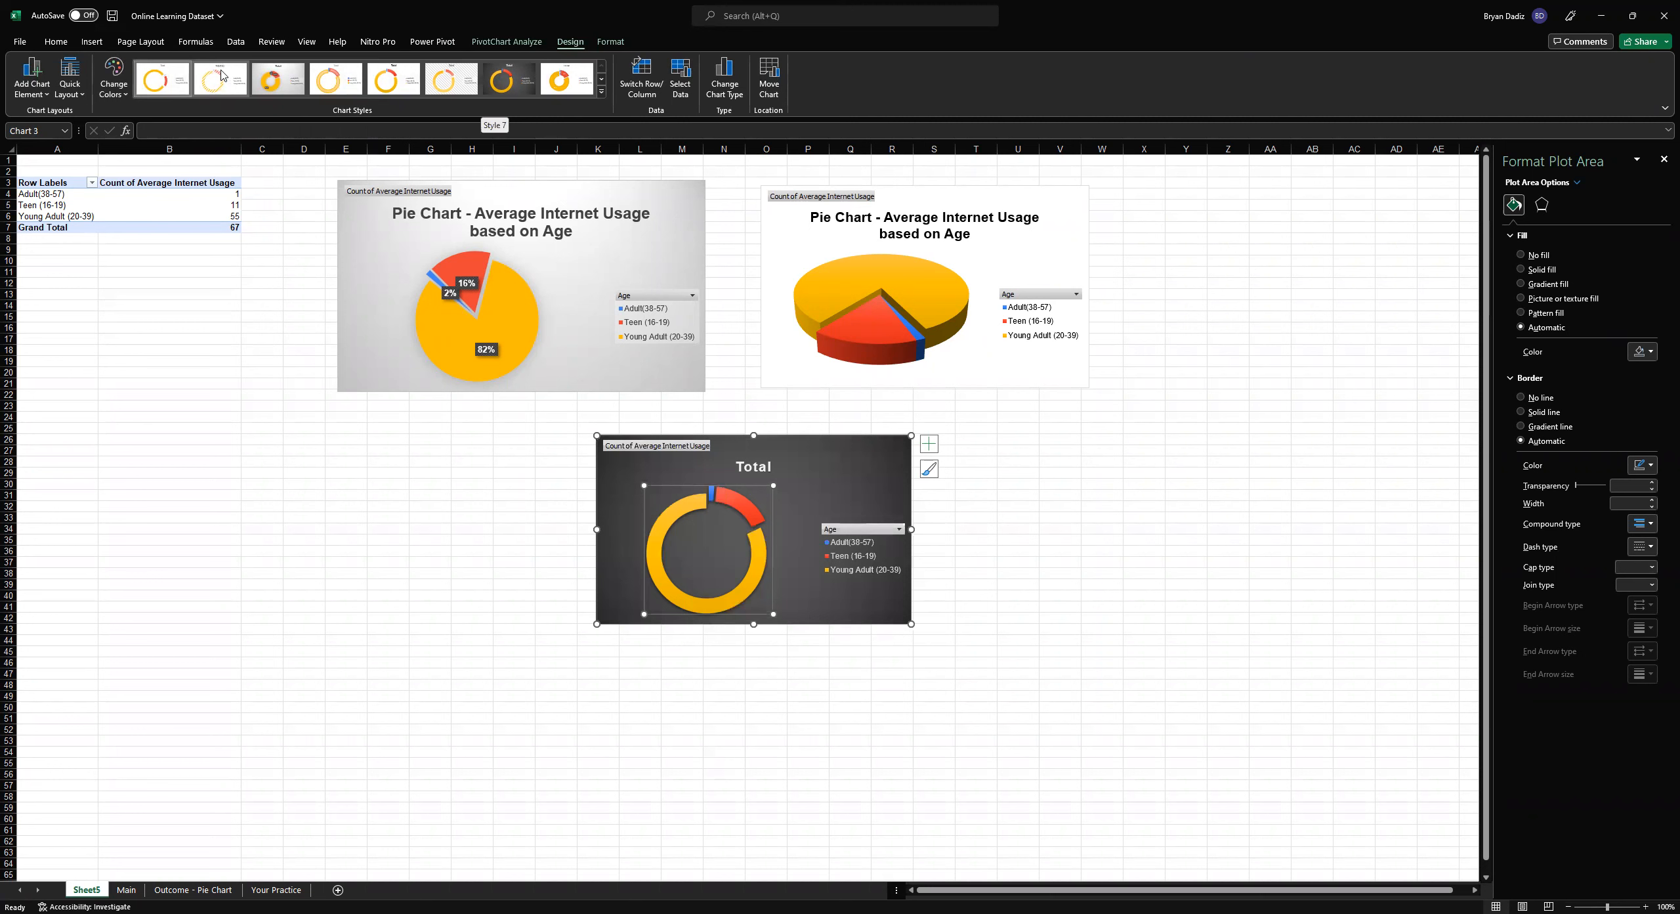
pyautogui.click(177, 86)
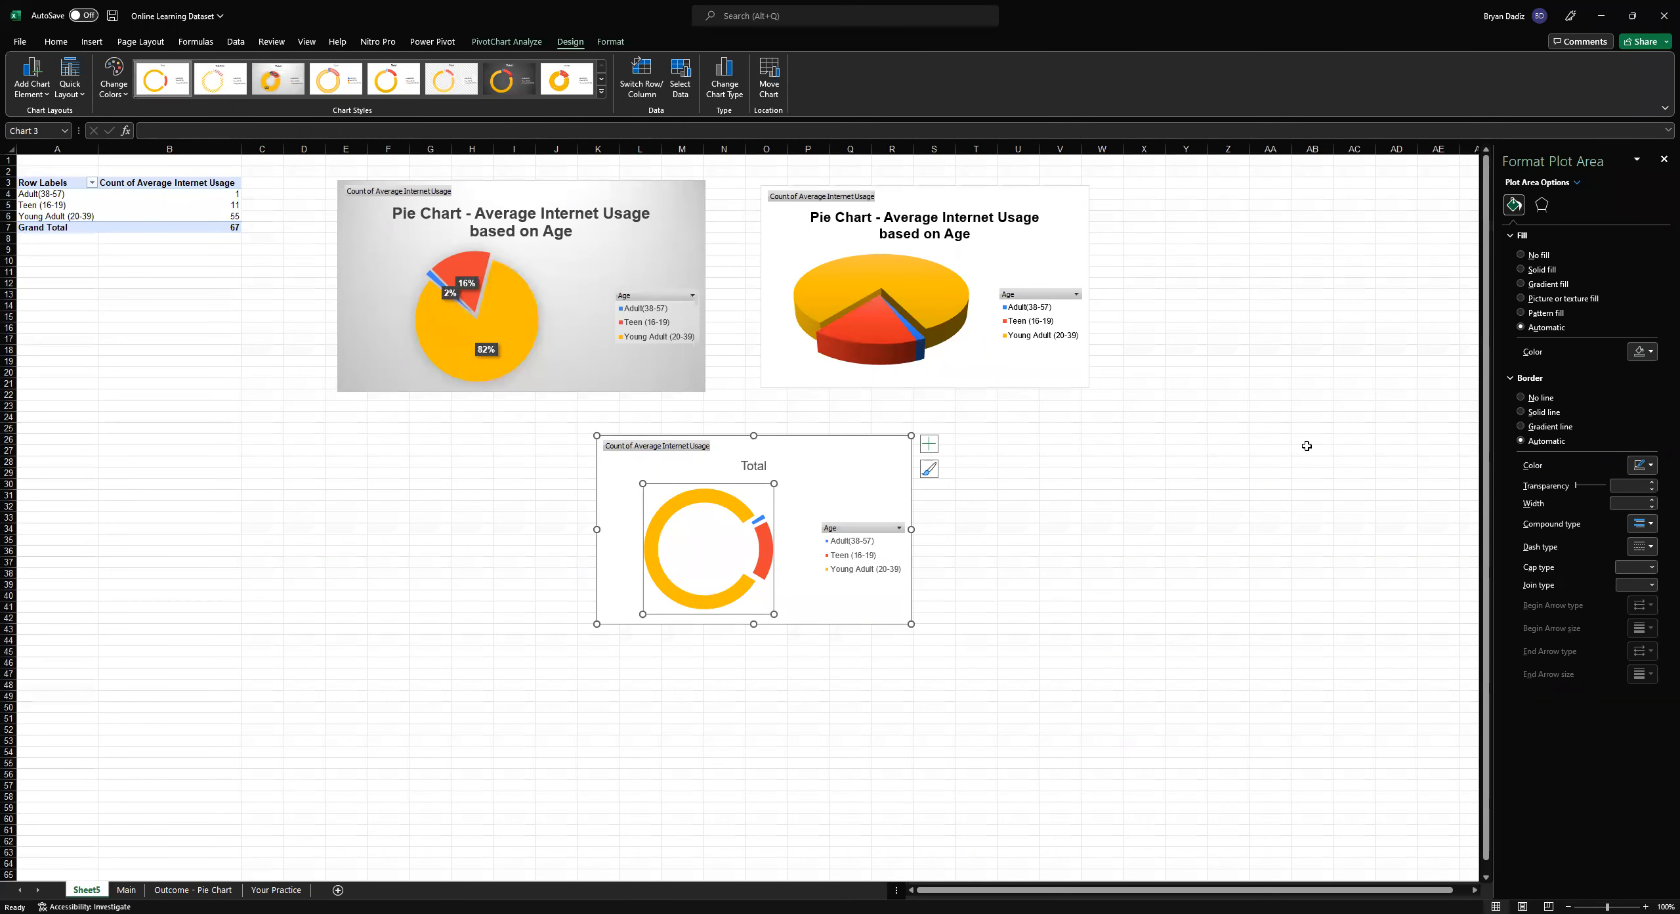
# Reduce the doughnut chart's hole size again to make the ring thicker
pyautogui.click(747, 593)
pyautogui.click(1569, 204)
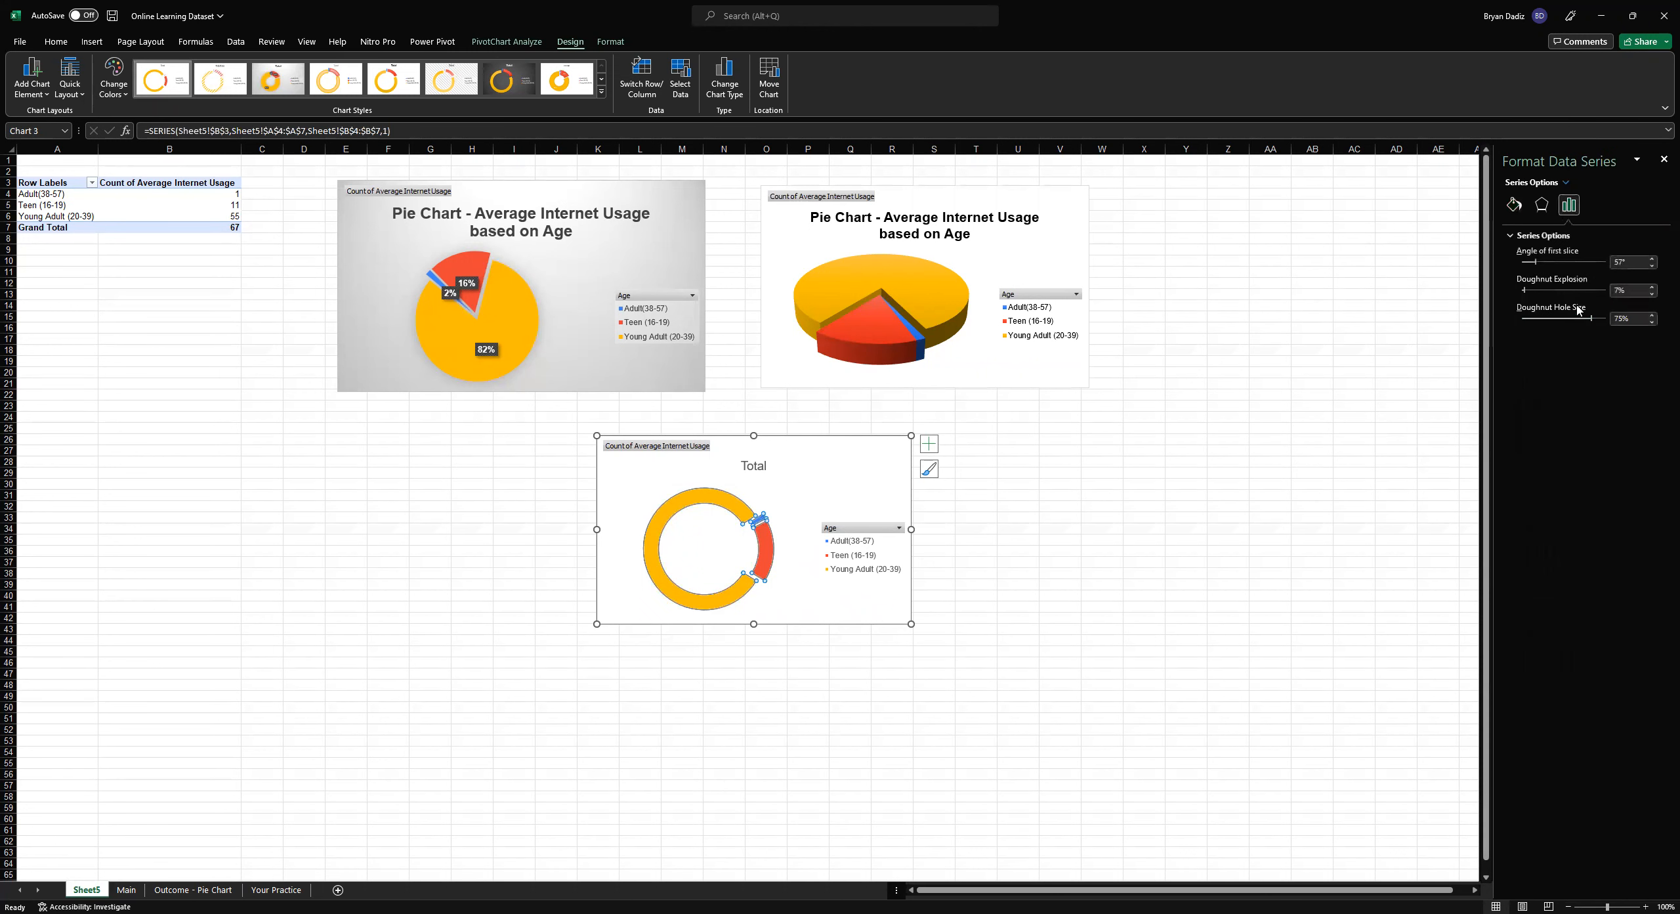
pyautogui.moveTo(1591, 318); pyautogui.dragTo(1573, 319)
pyautogui.click(862, 469)
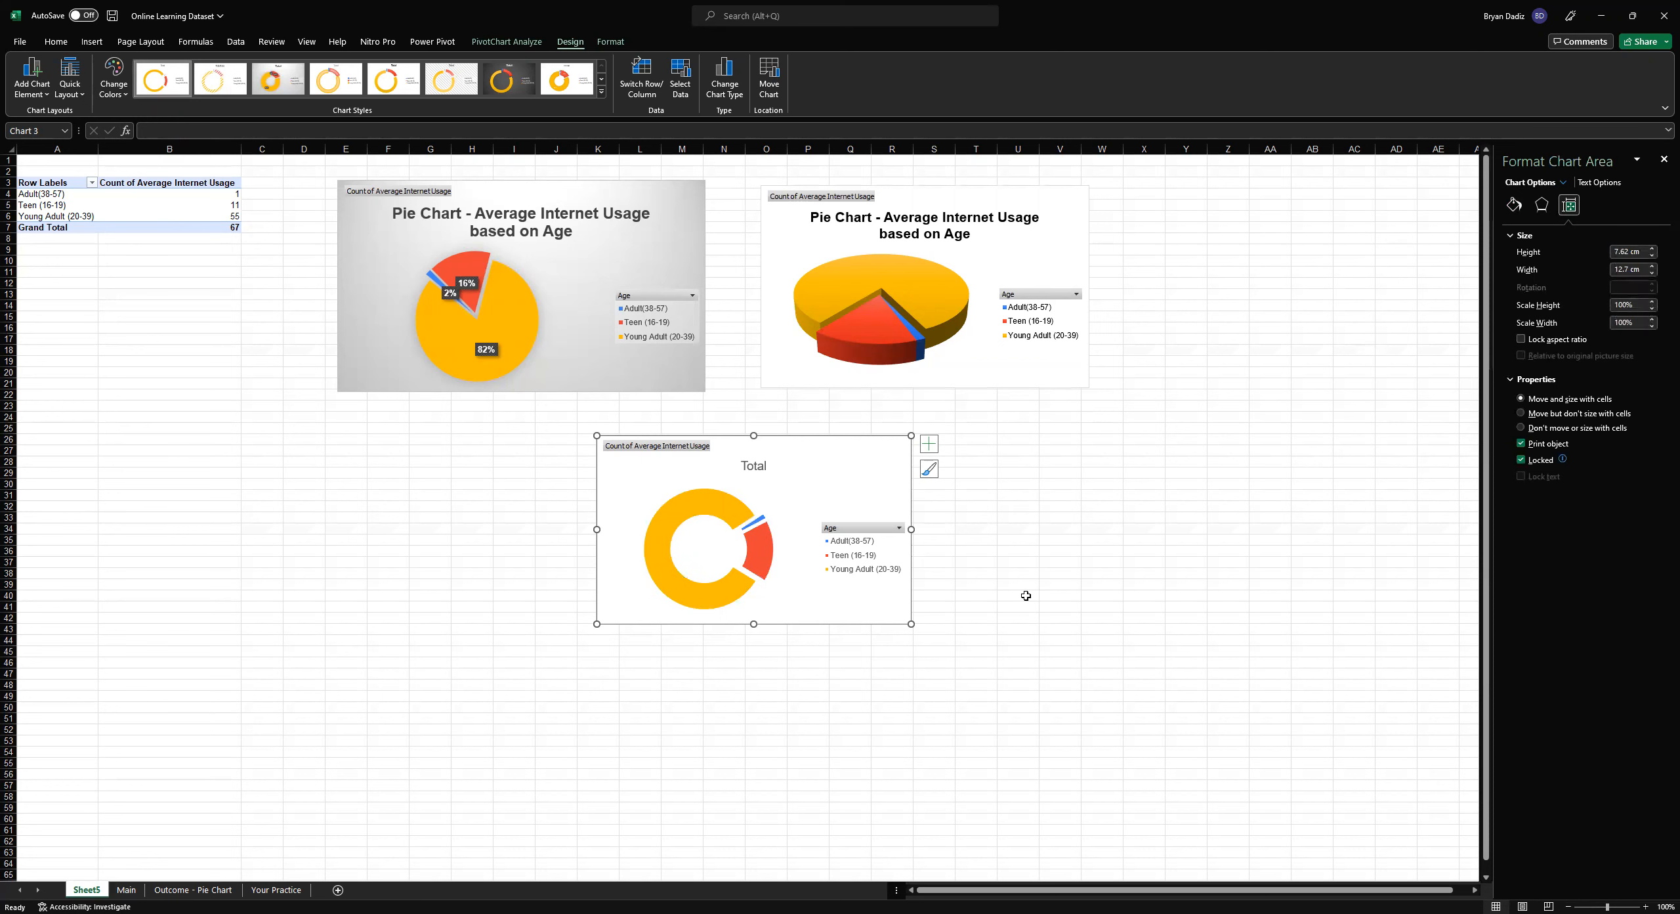
# Retitle the doughnut chart "Donut Chart"
pyautogui.click(754, 464)
pyautogui.doubleClick(754, 464)
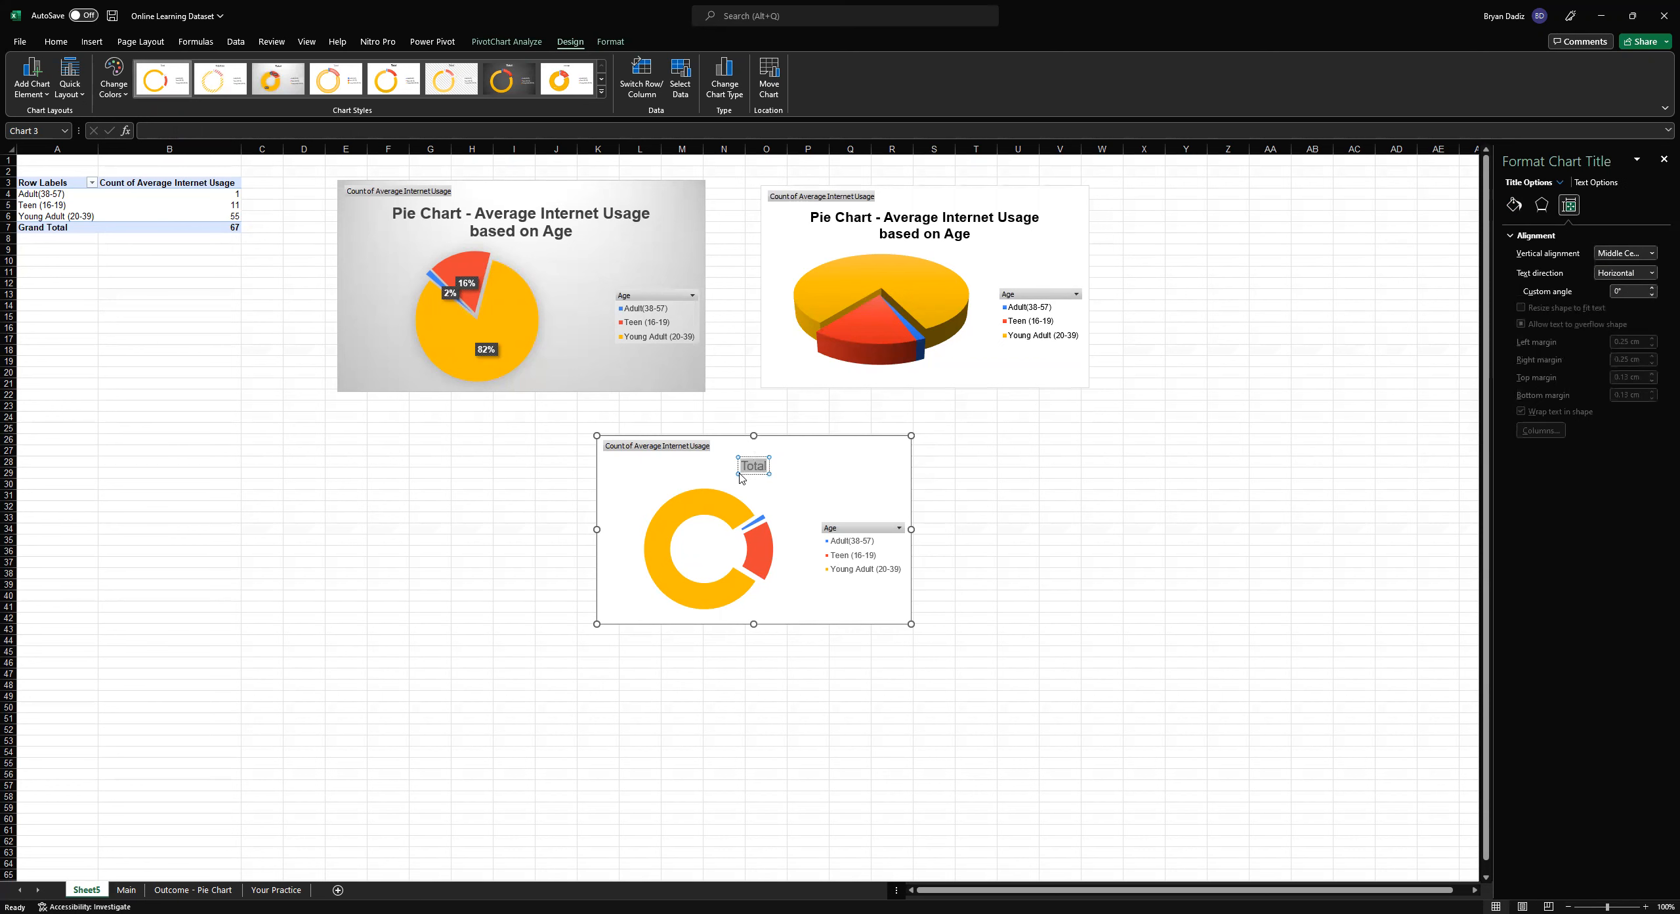
pyautogui.write('Doughnut C')
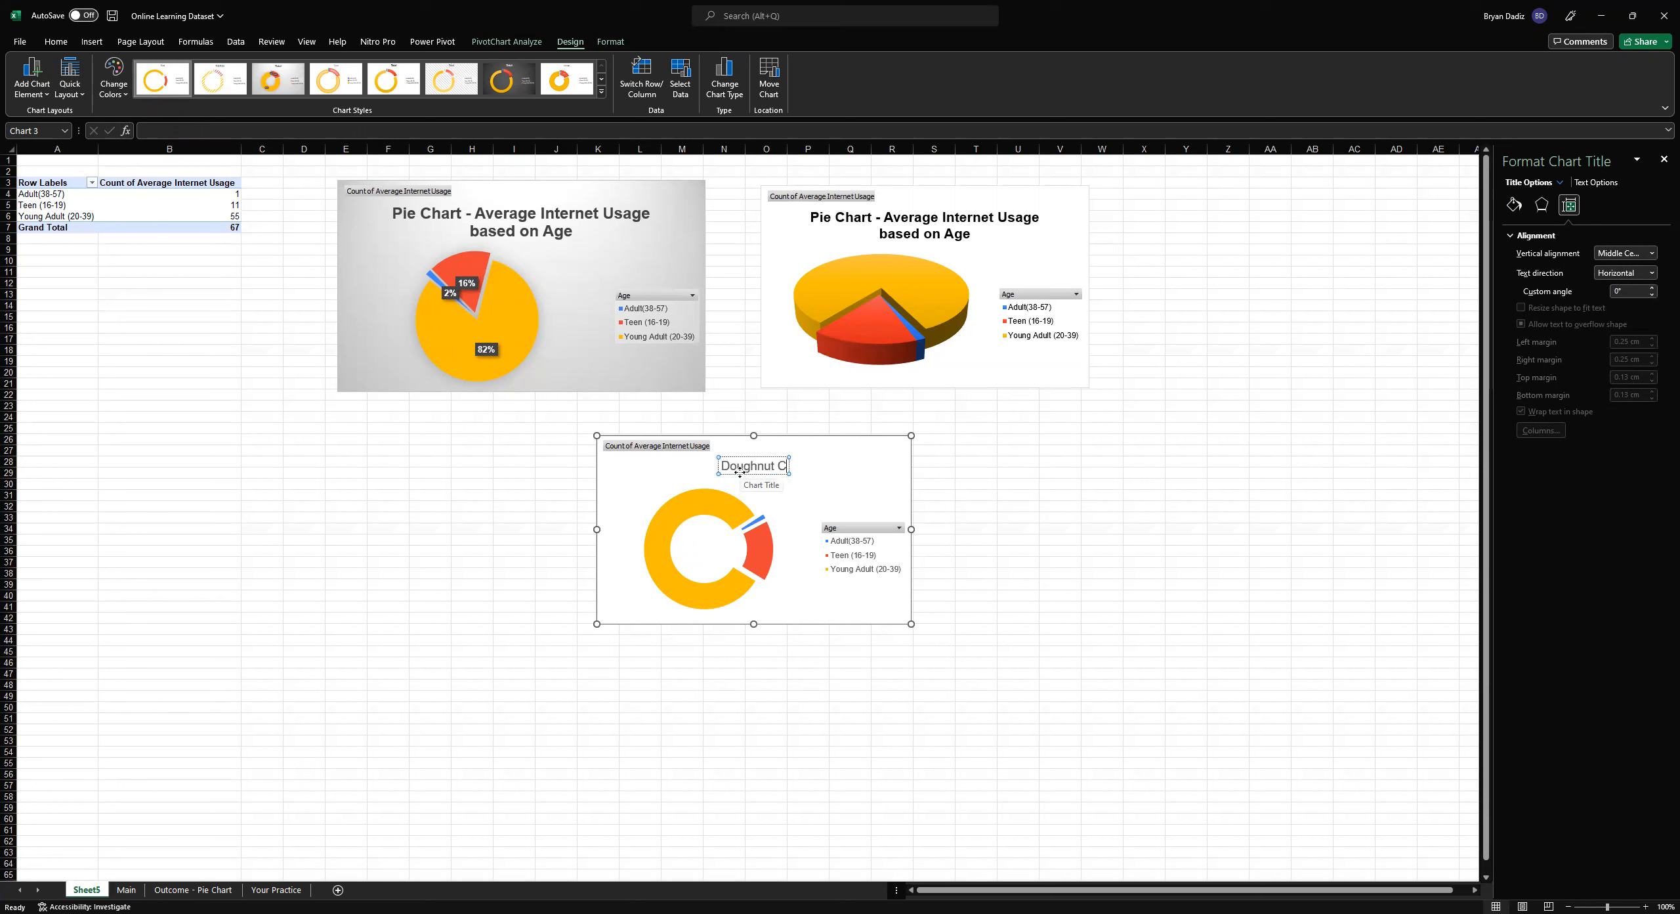
pyautogui.write('hart')
pyautogui.click(749, 464)
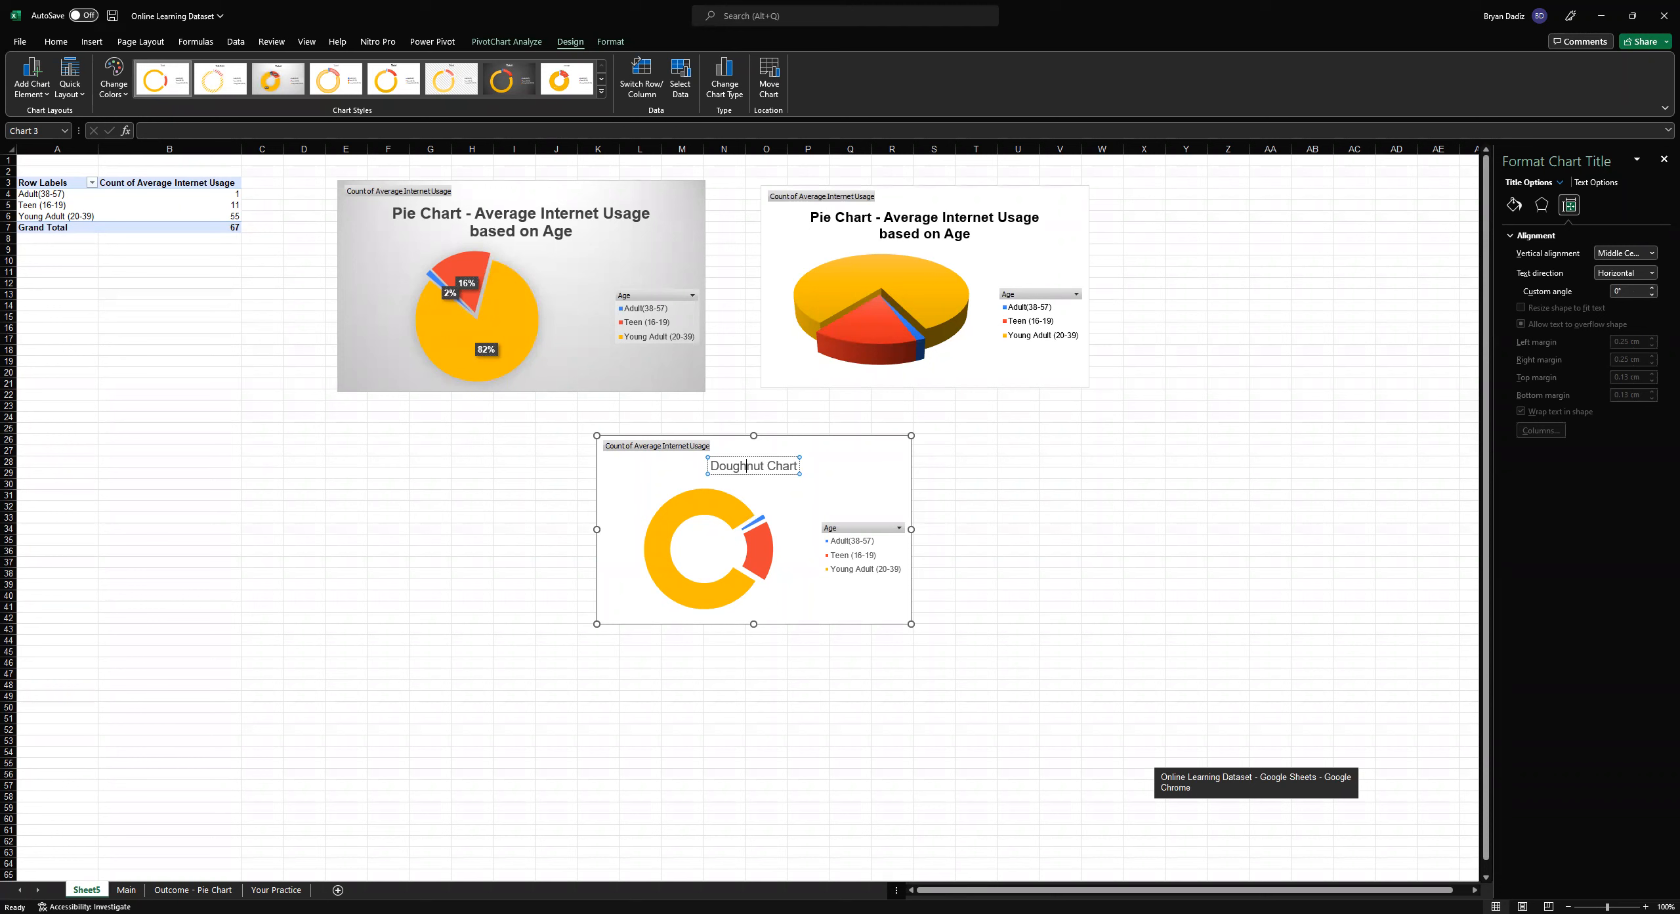
pyautogui.hotkey('alt', 'Tab')
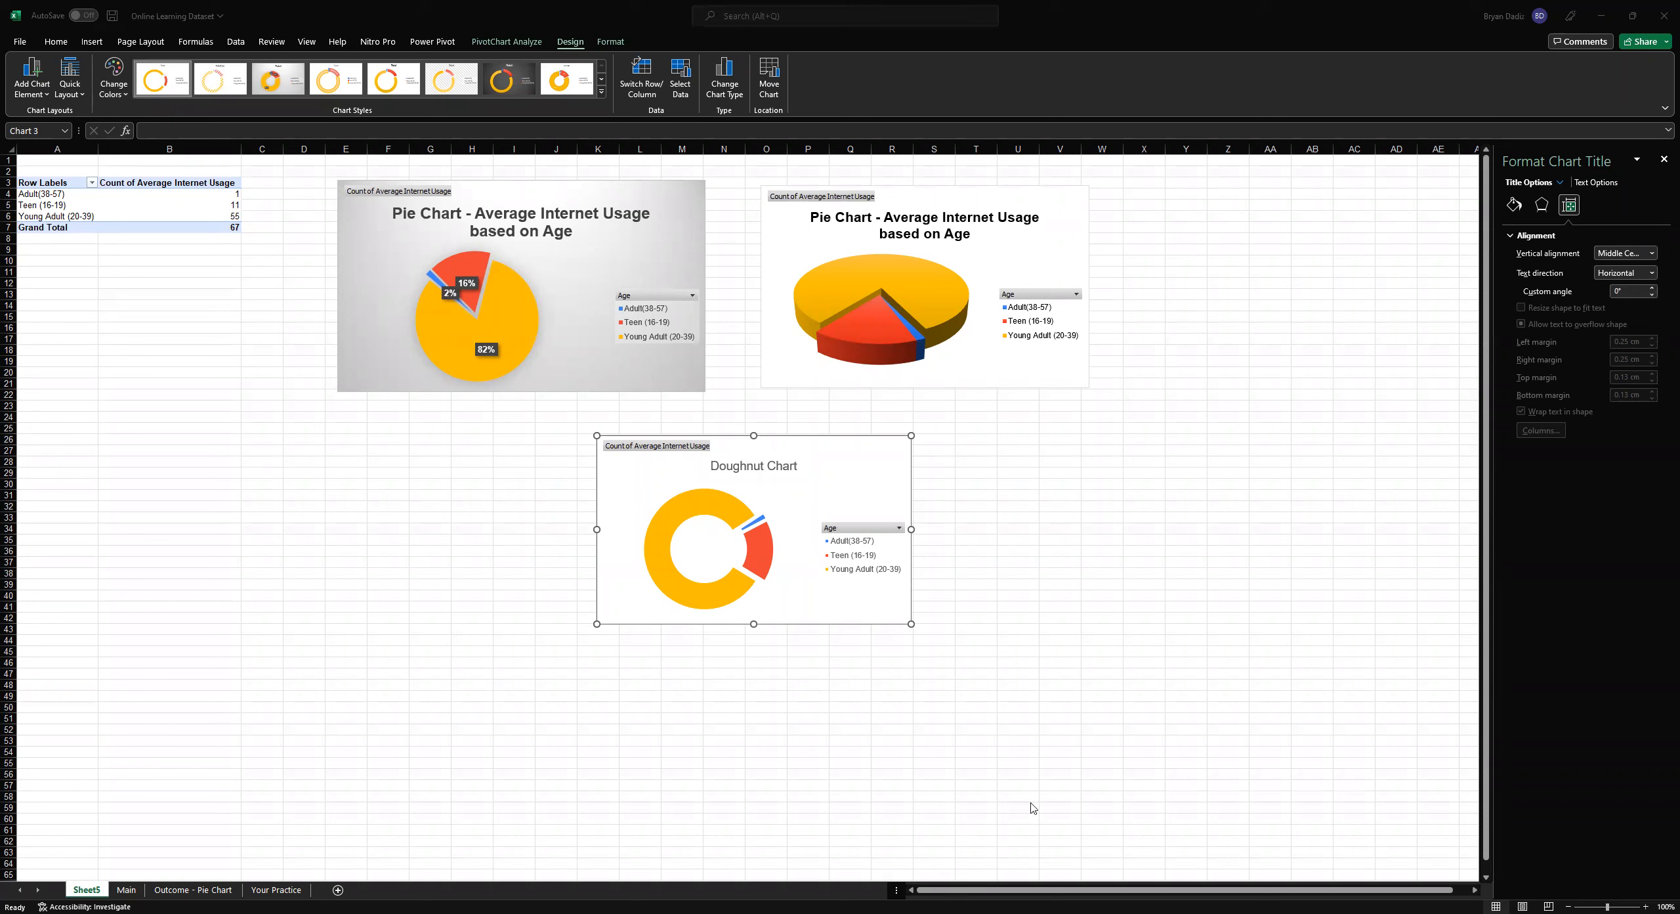
pyautogui.doubleClick(762, 467)
pyautogui.write('Donut')
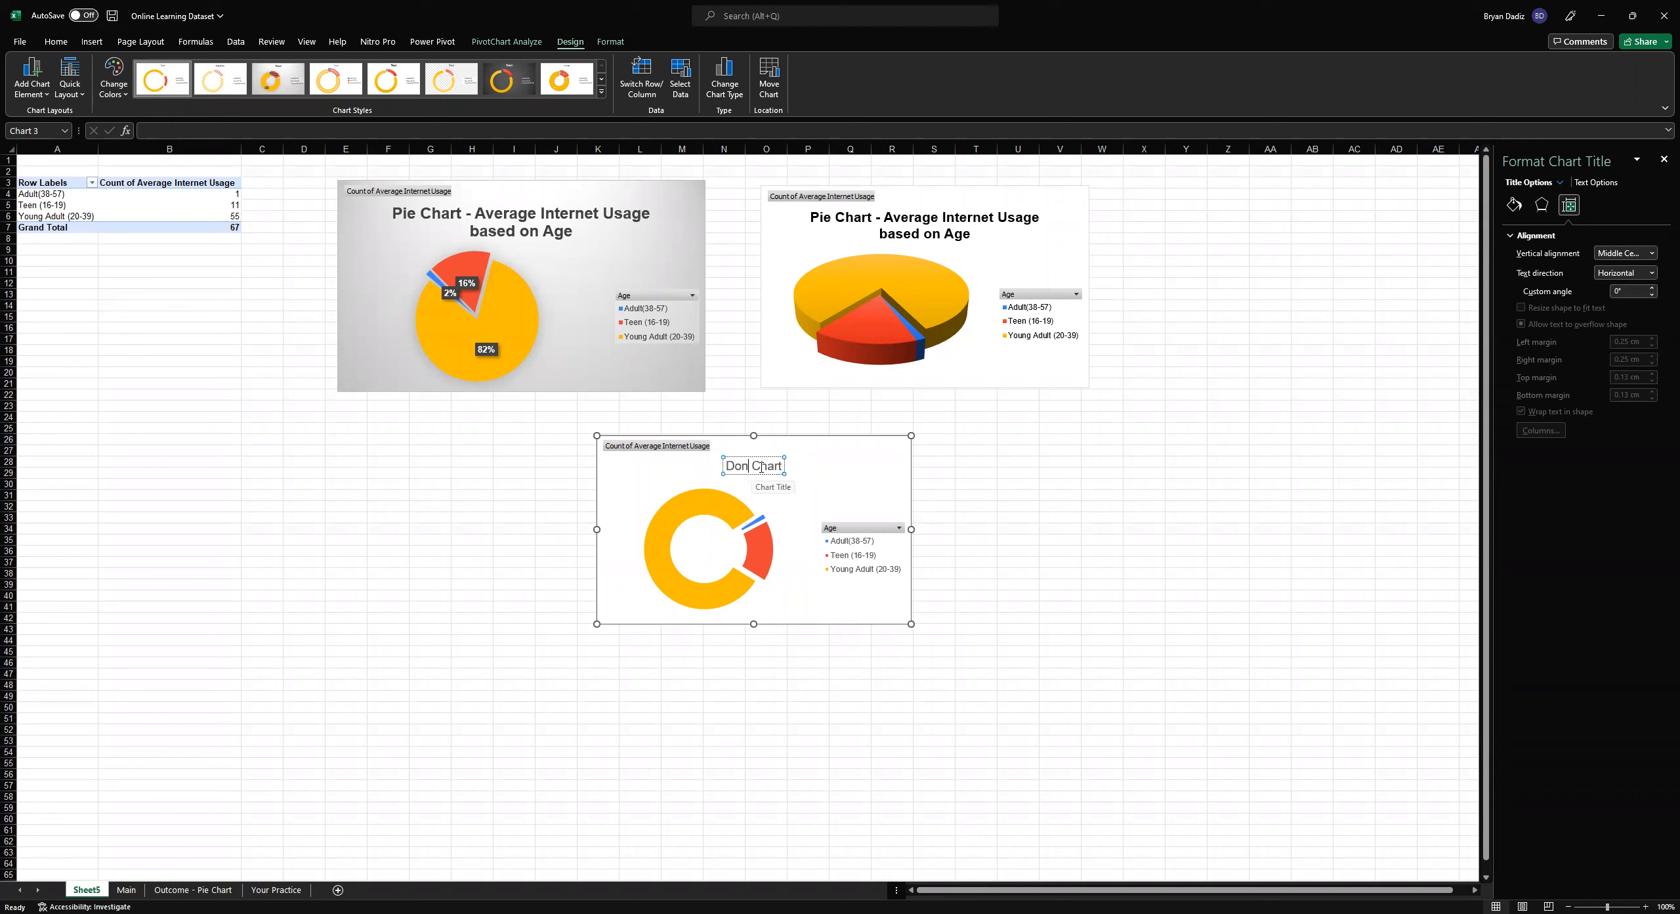
pyautogui.click(824, 474)
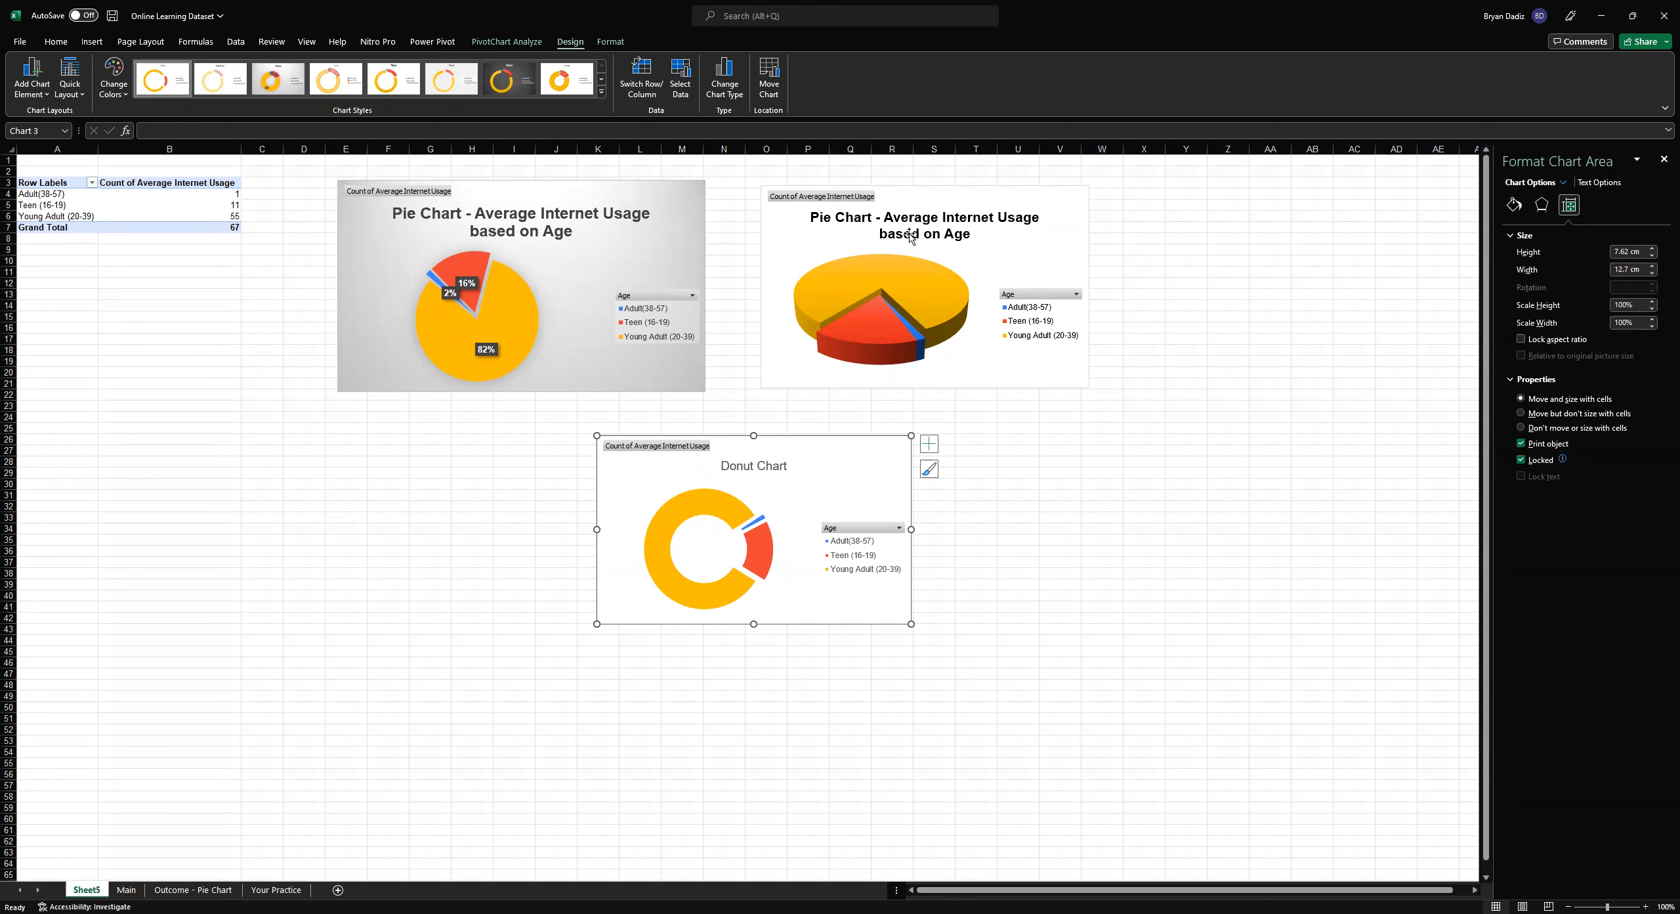
# Add "3D" to the start of the 3-D pie chart's title so it reads "3D Pie Chart - Average Internet Usage based on Age"
pyautogui.click(814, 218)
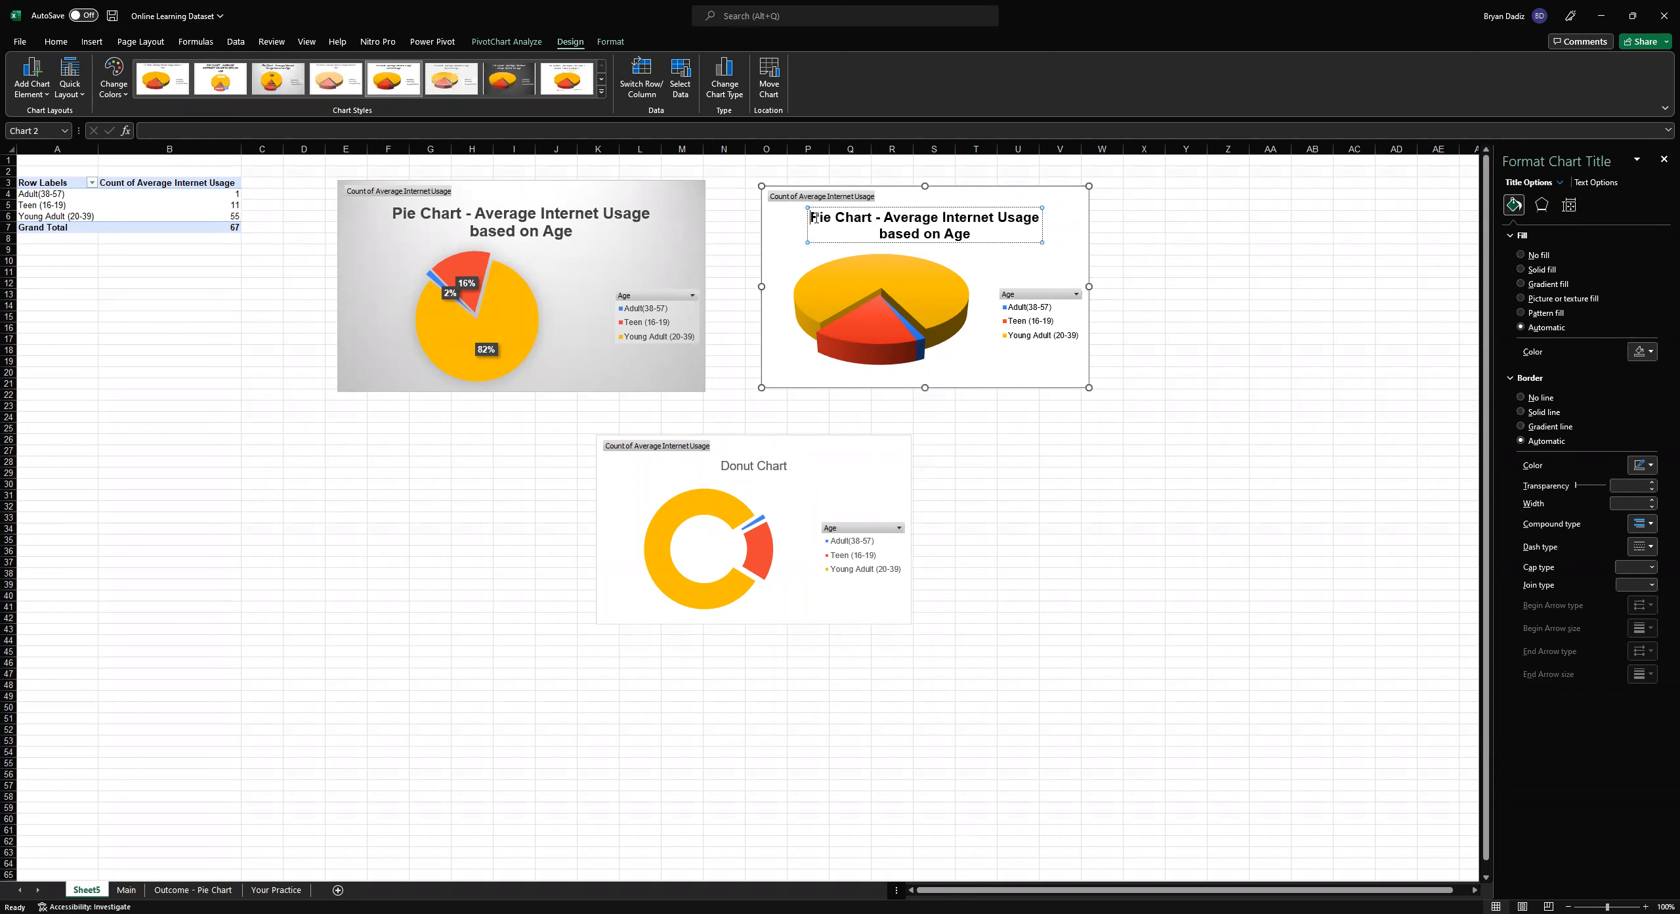
pyautogui.write('#')
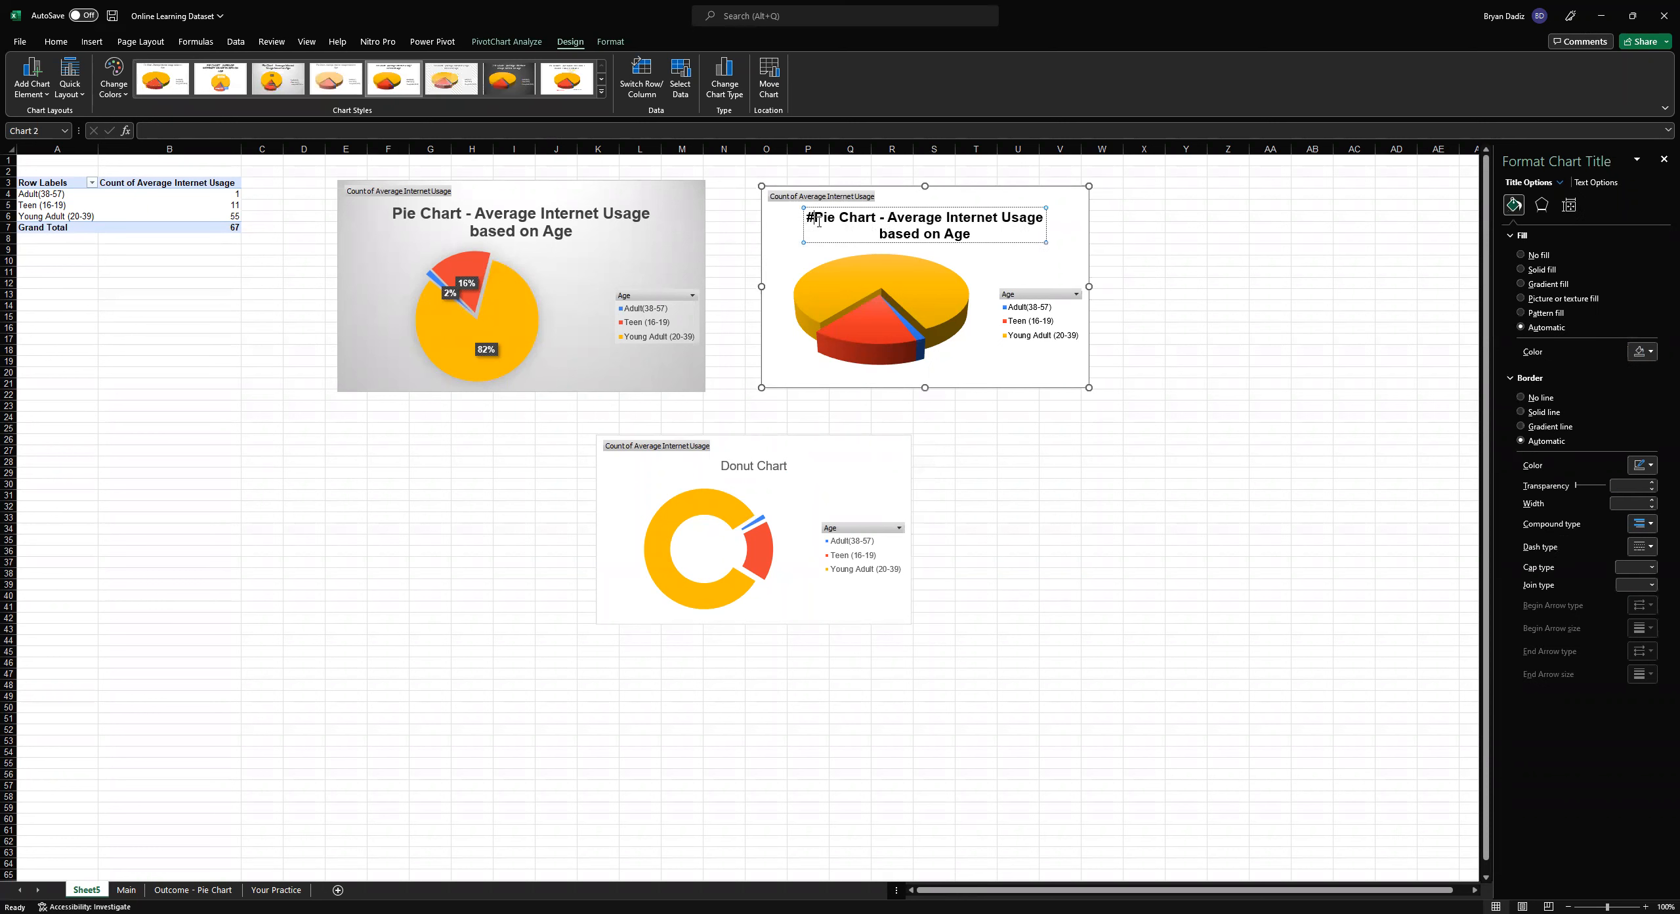
pyautogui.press('BackSpace')
pyautogui.write('3D')
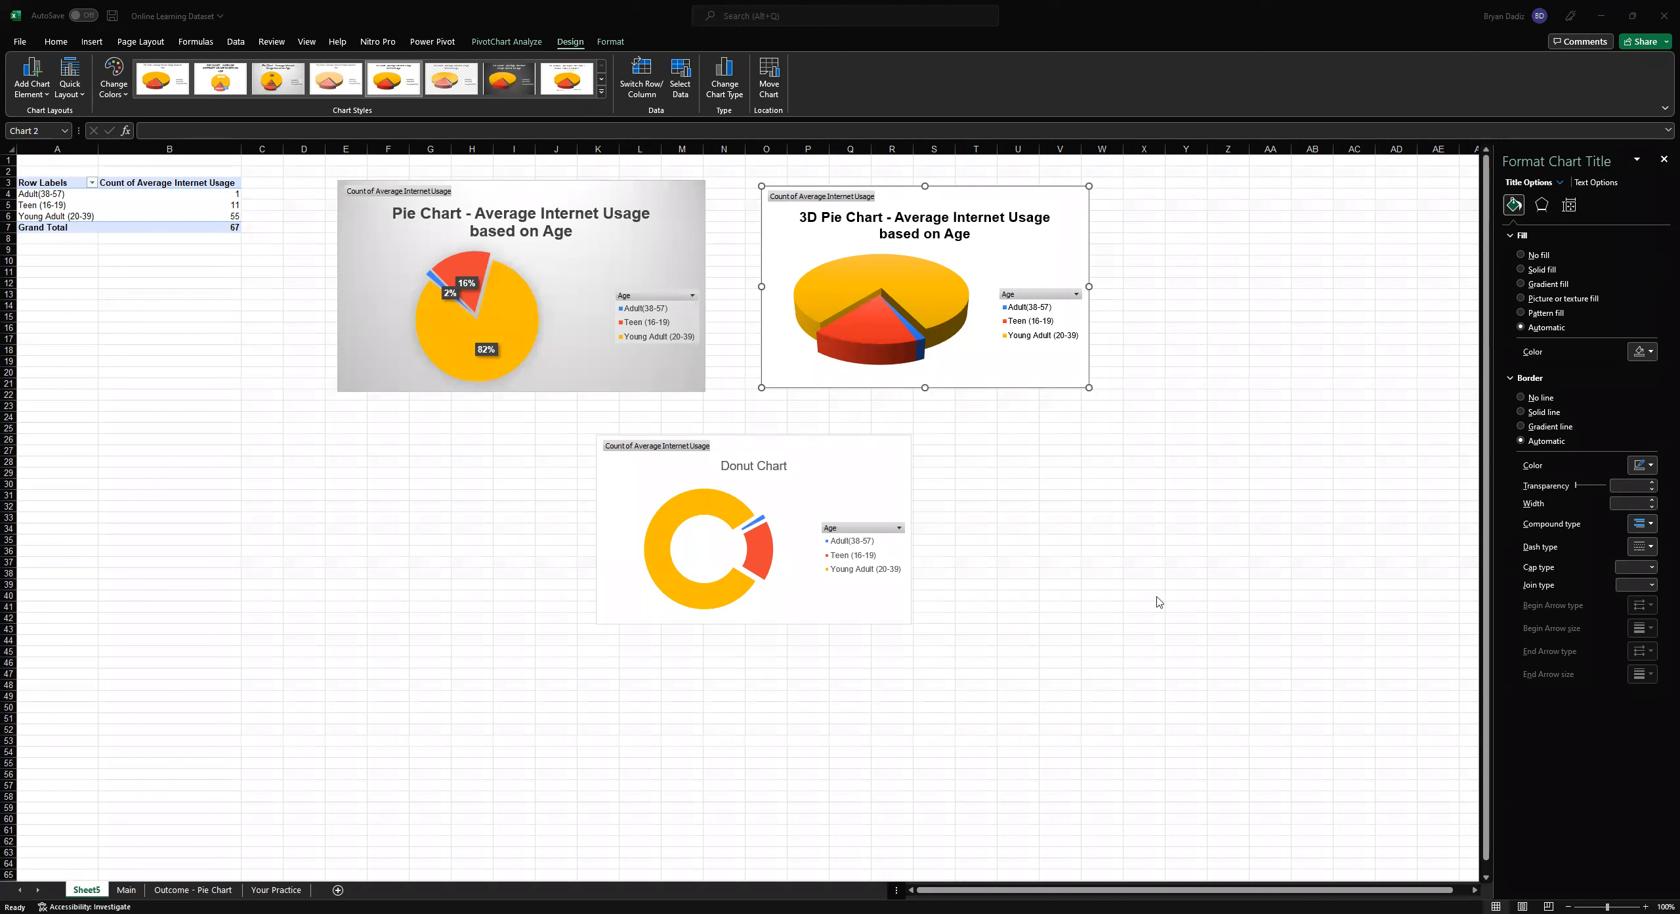
pyautogui.click(299, 493)
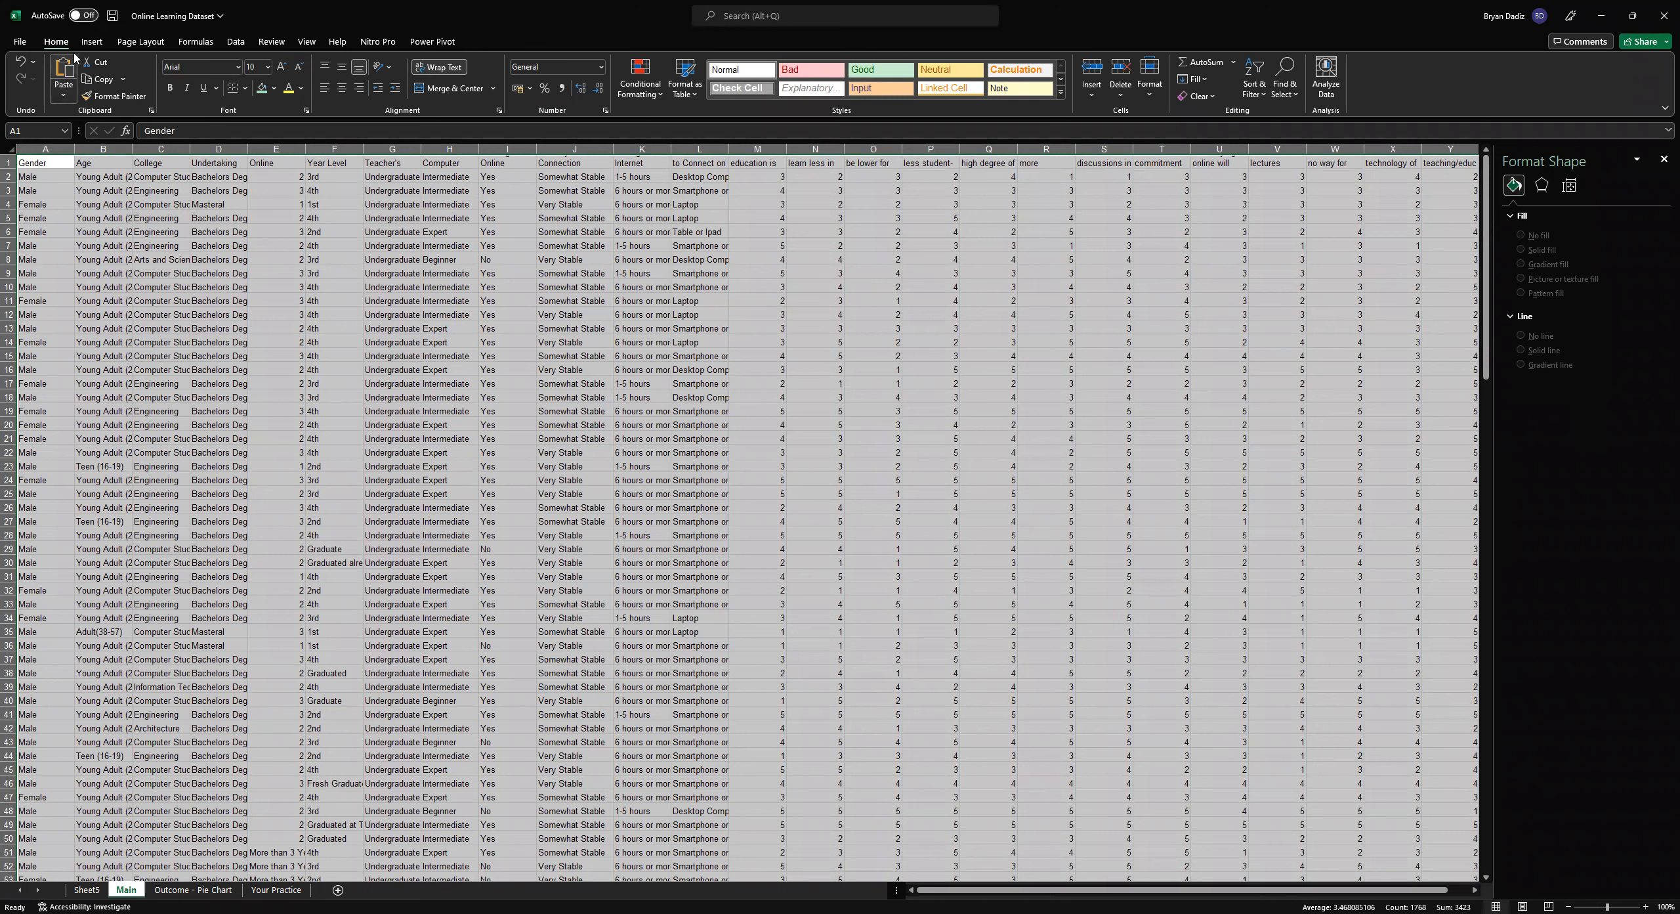
# Create a PivotTable from the Main sheet's range A1:Z68 and place it on existing worksheet Sheet5 at cell A49
pyautogui.click(92, 41)
pyautogui.click(32, 72)
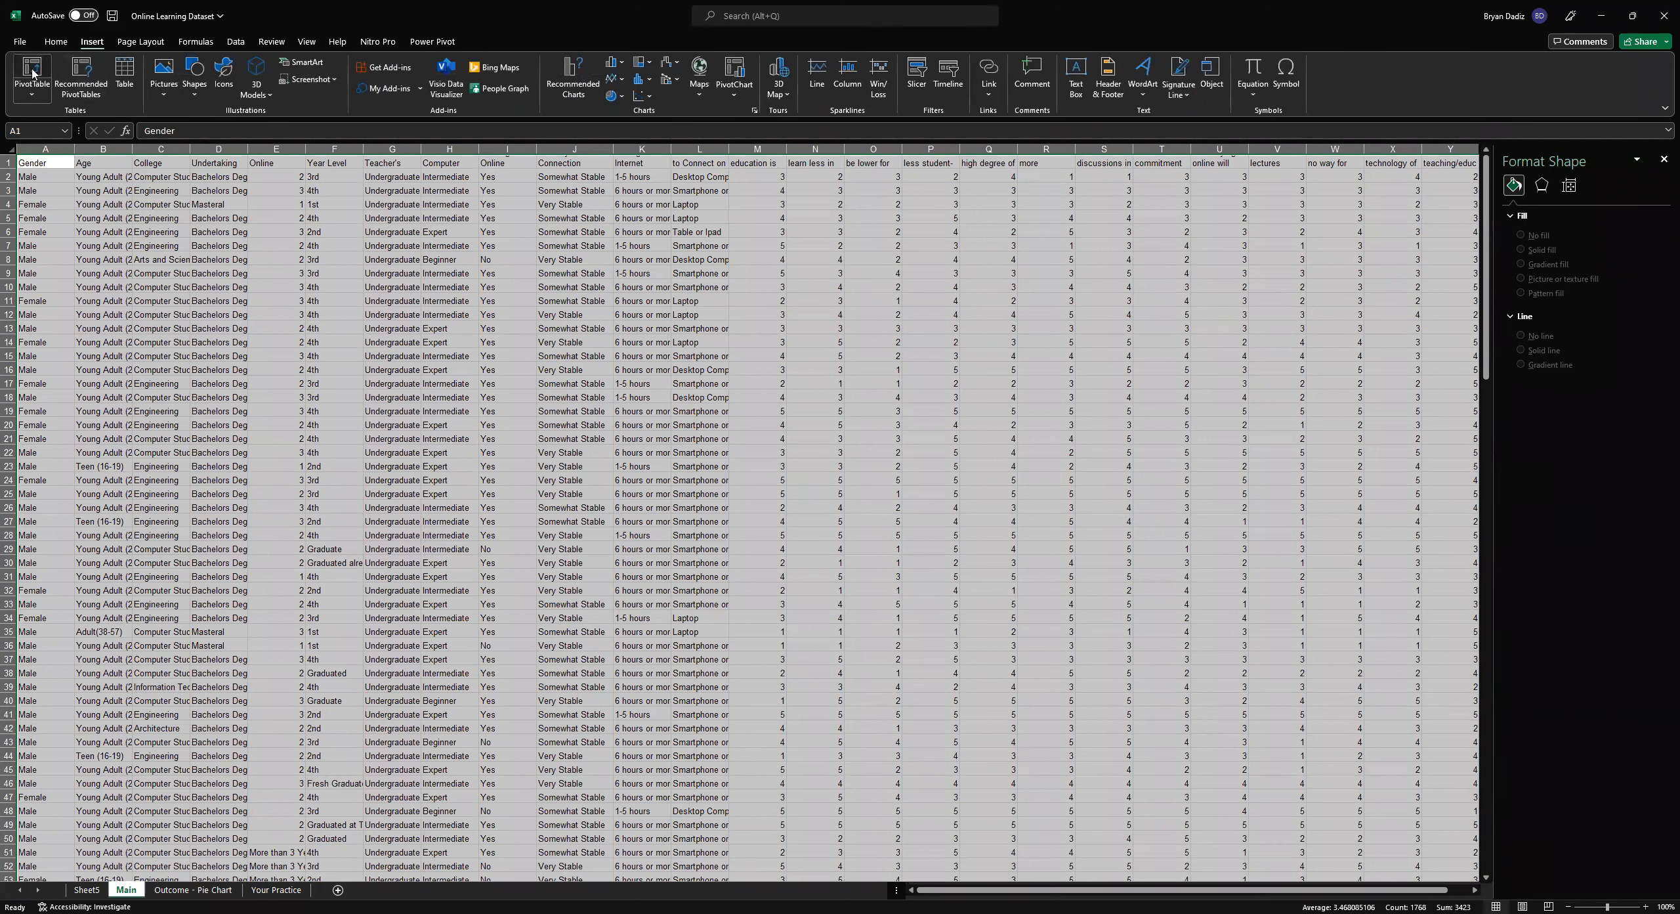
pyautogui.click(636, 369)
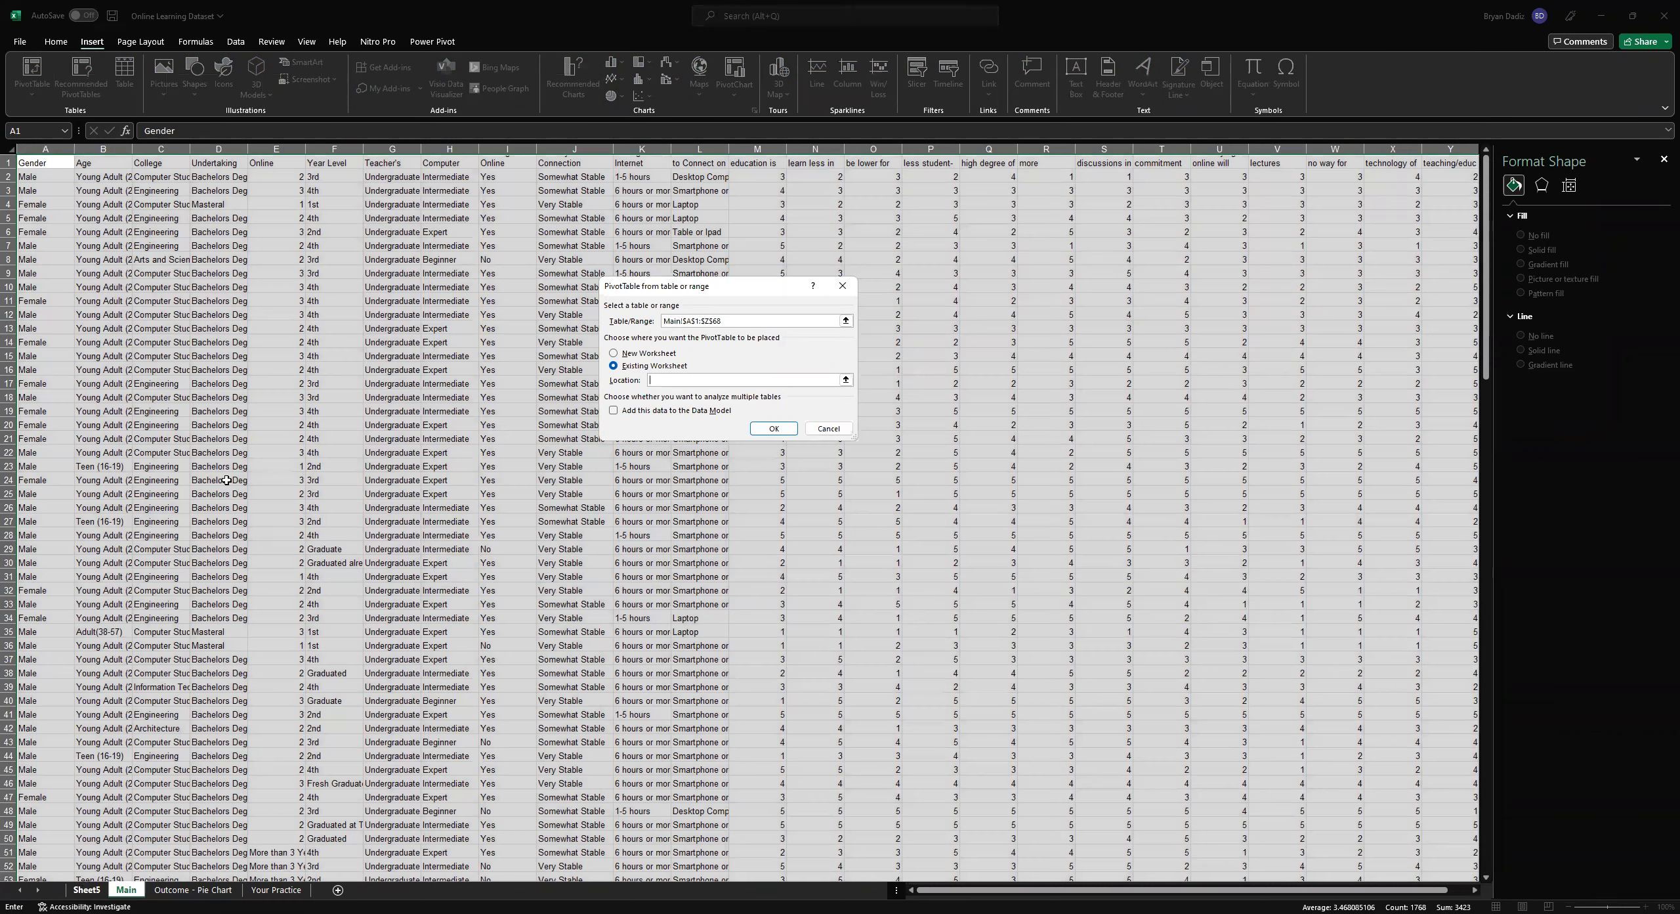
pyautogui.click(88, 891)
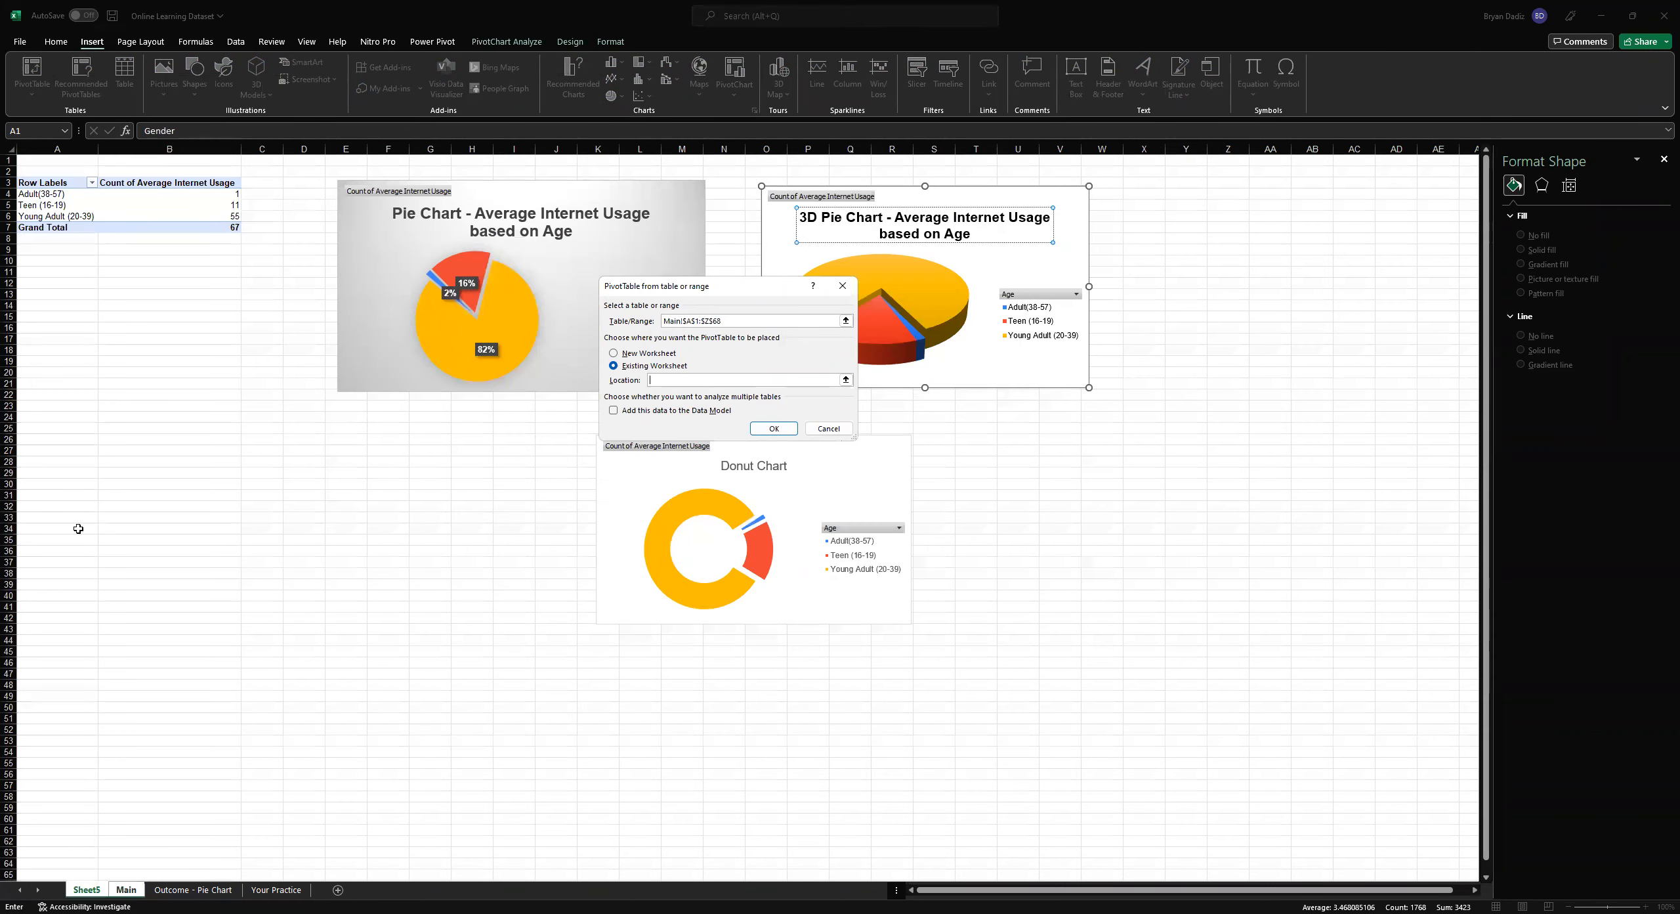
pyautogui.click(47, 693)
pyautogui.click(776, 429)
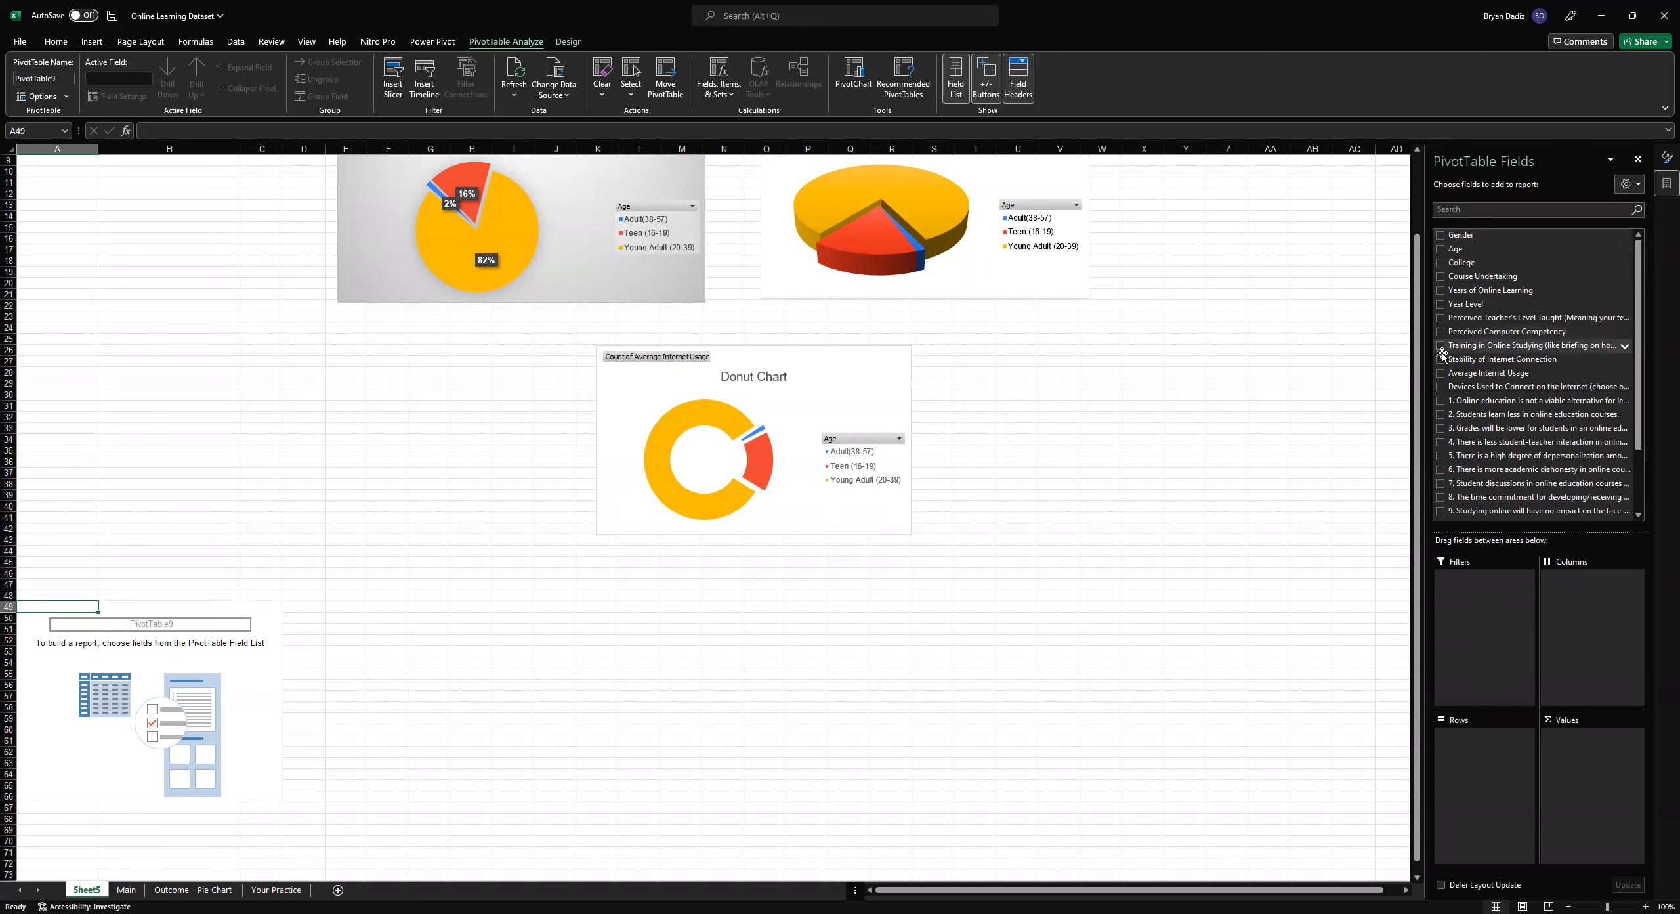
# Look through the new PivotTable's available fields and return to the survey data on the Main sheet
pyautogui.scroll(-1, 1463, 361)
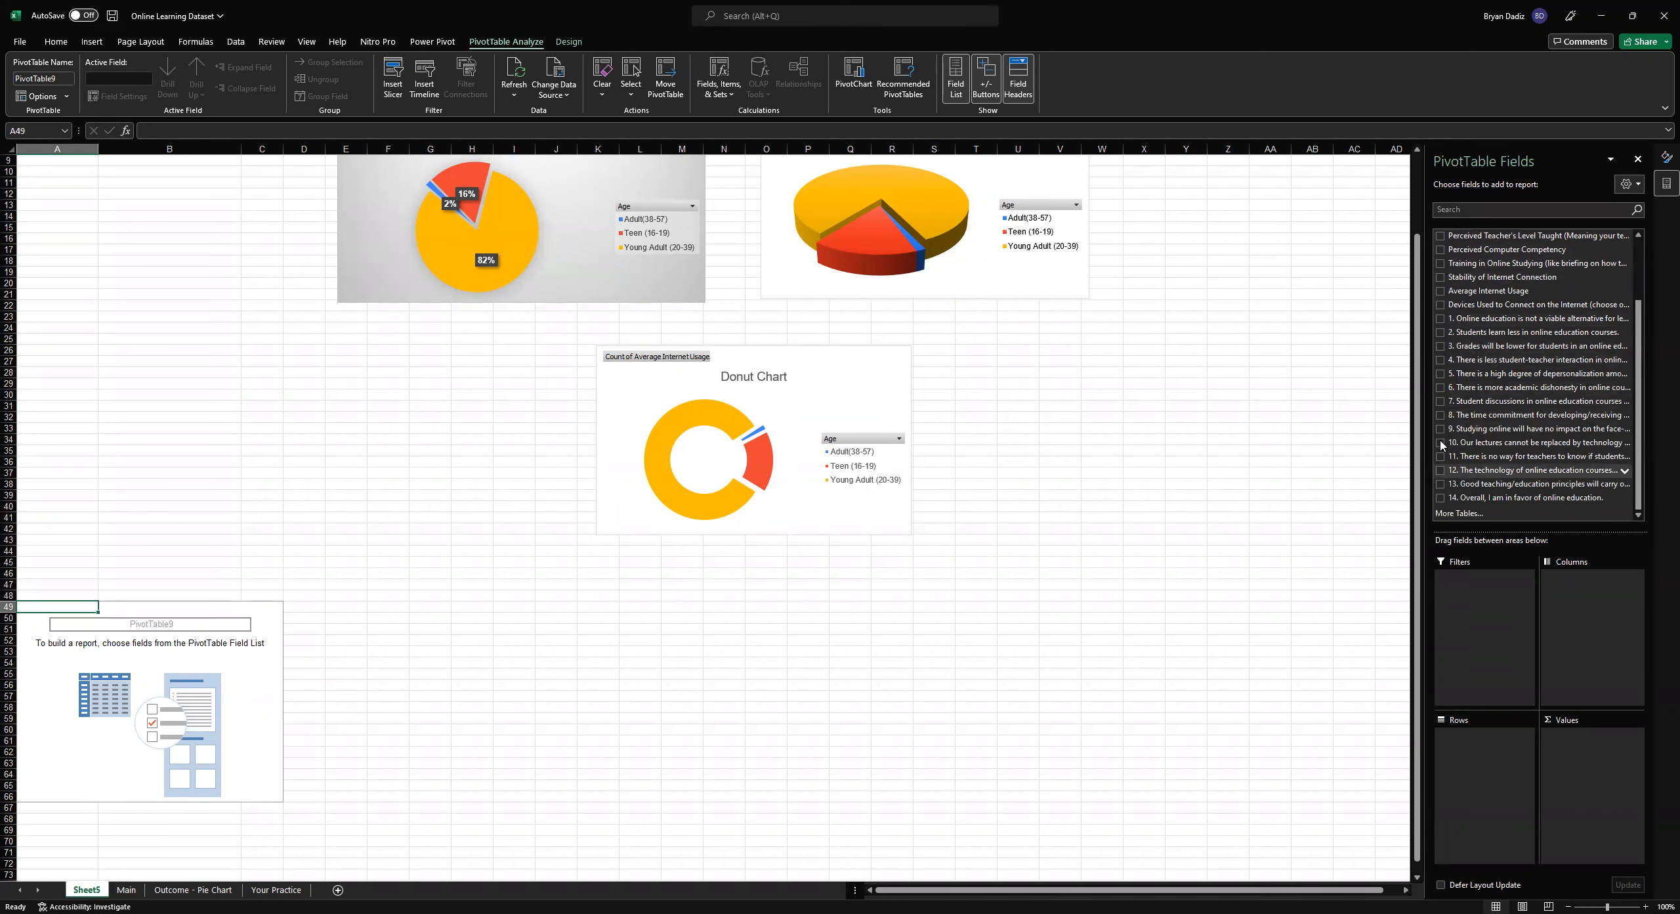
pyautogui.scroll(1, 1484, 453)
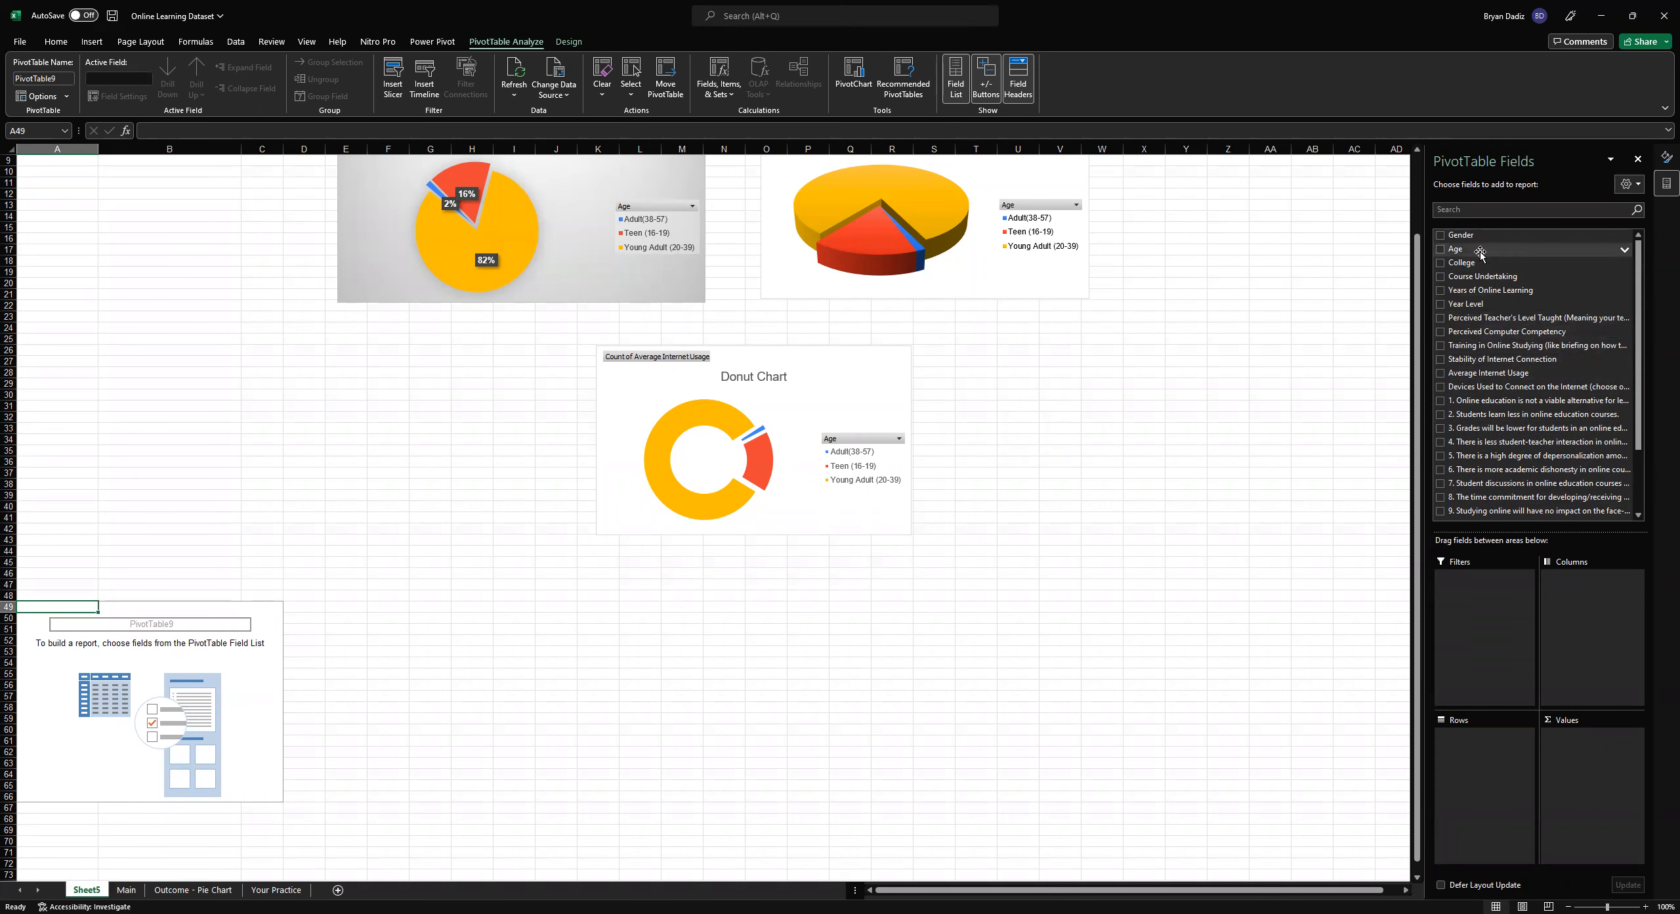
pyautogui.scroll(1, 53, 591)
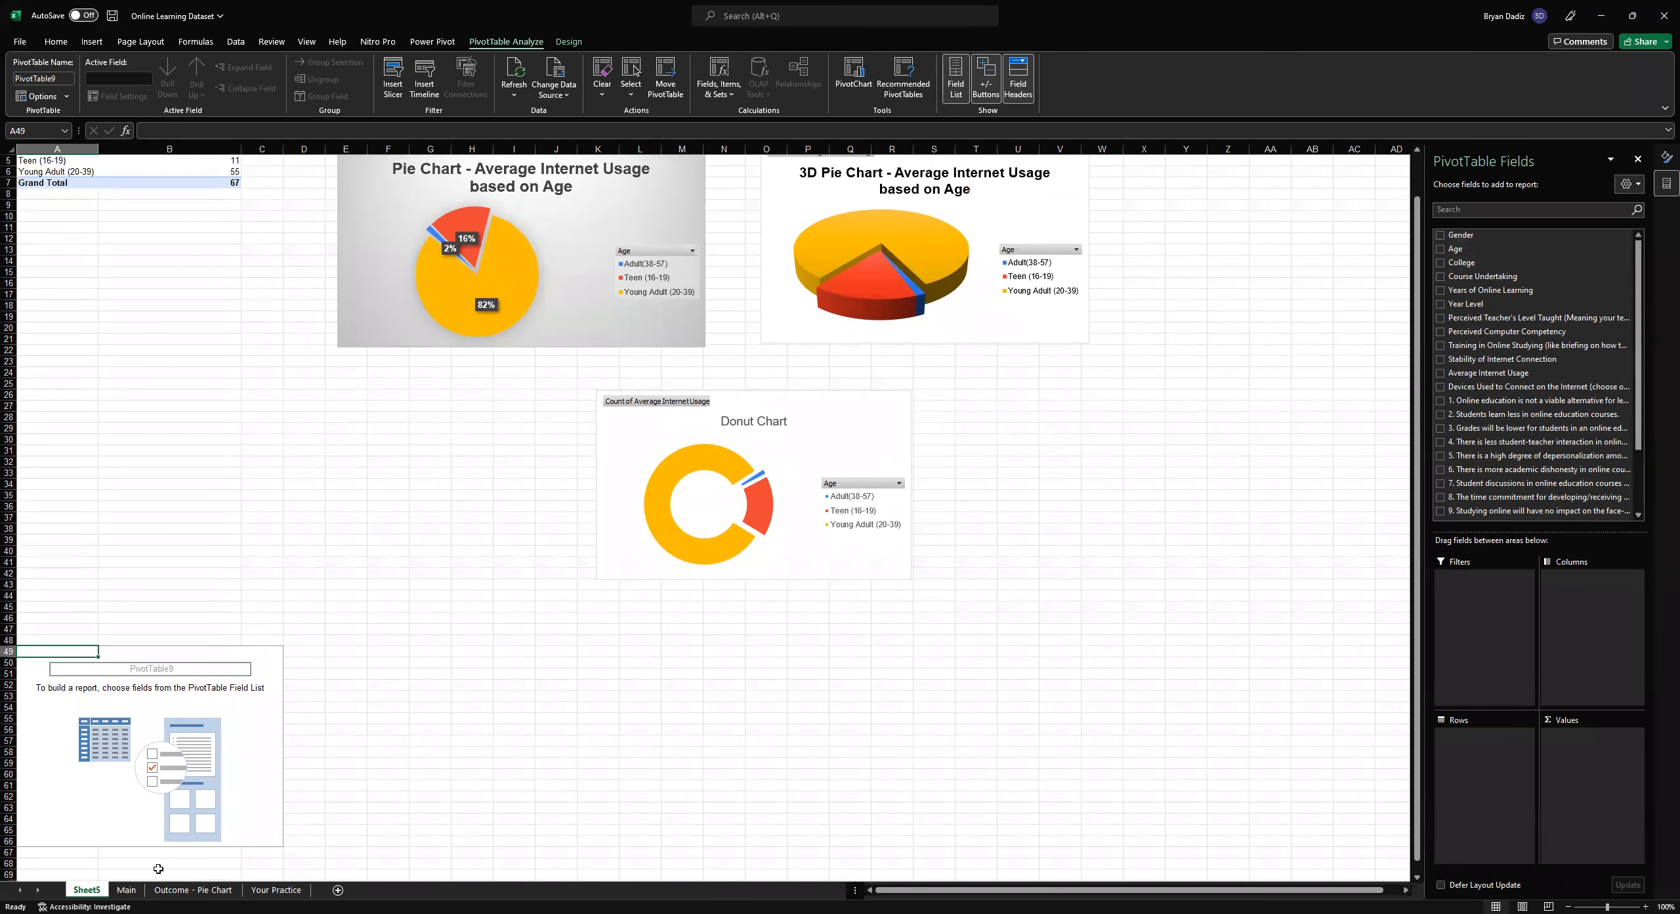
pyautogui.click(134, 889)
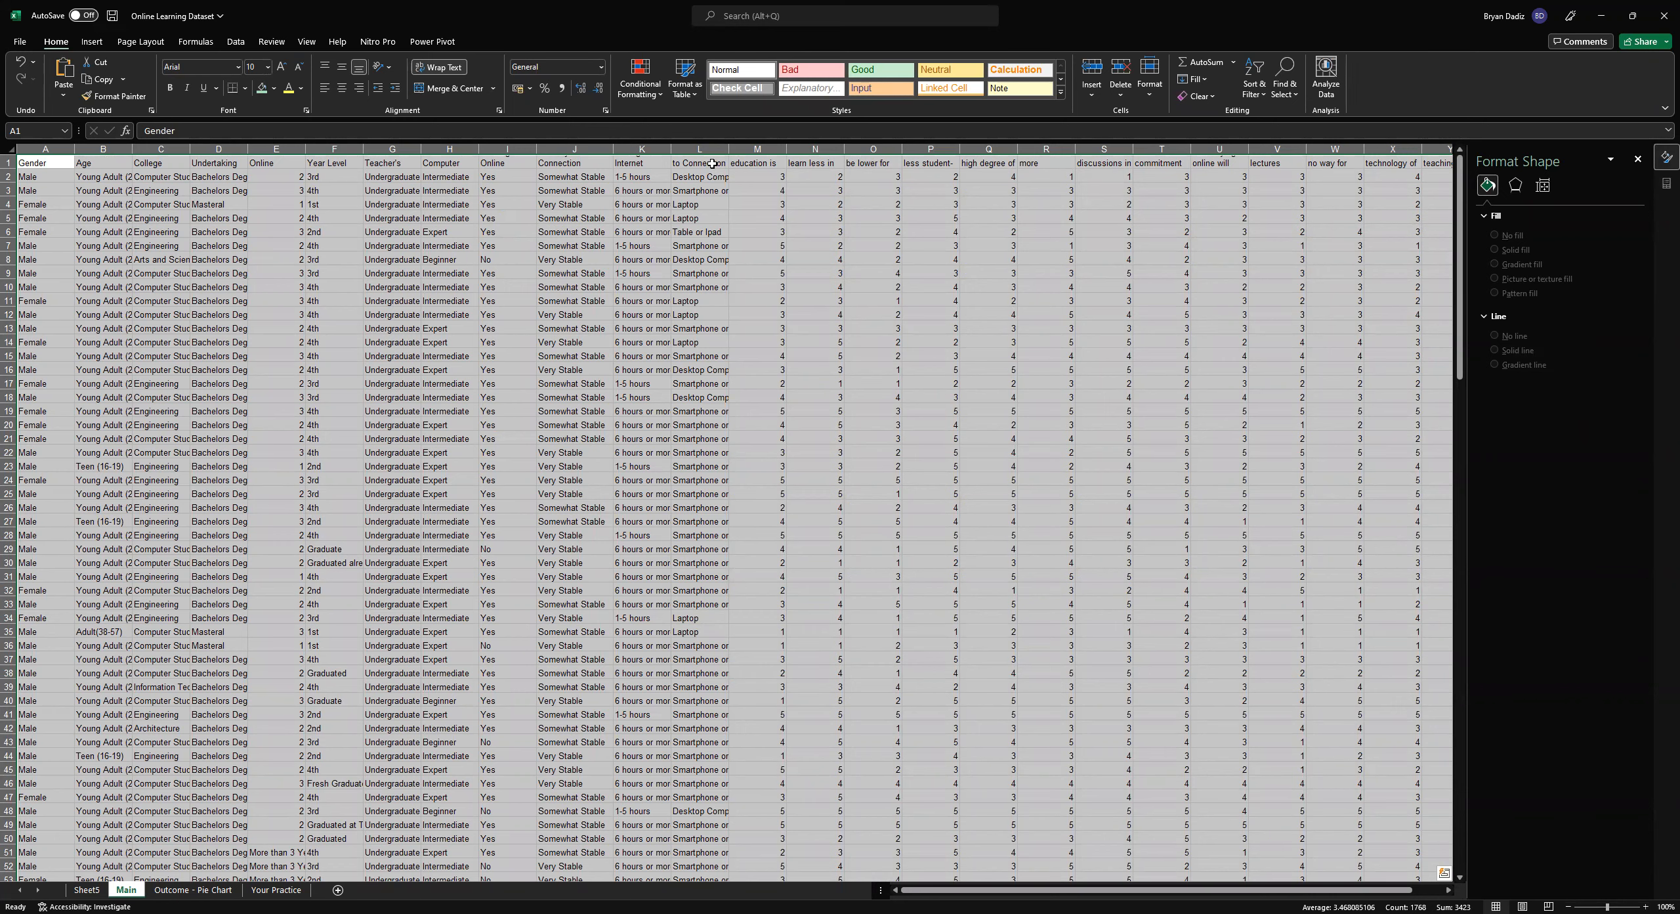
# Return to the empty PivotTable on Sheet5
pyautogui.click(88, 890)
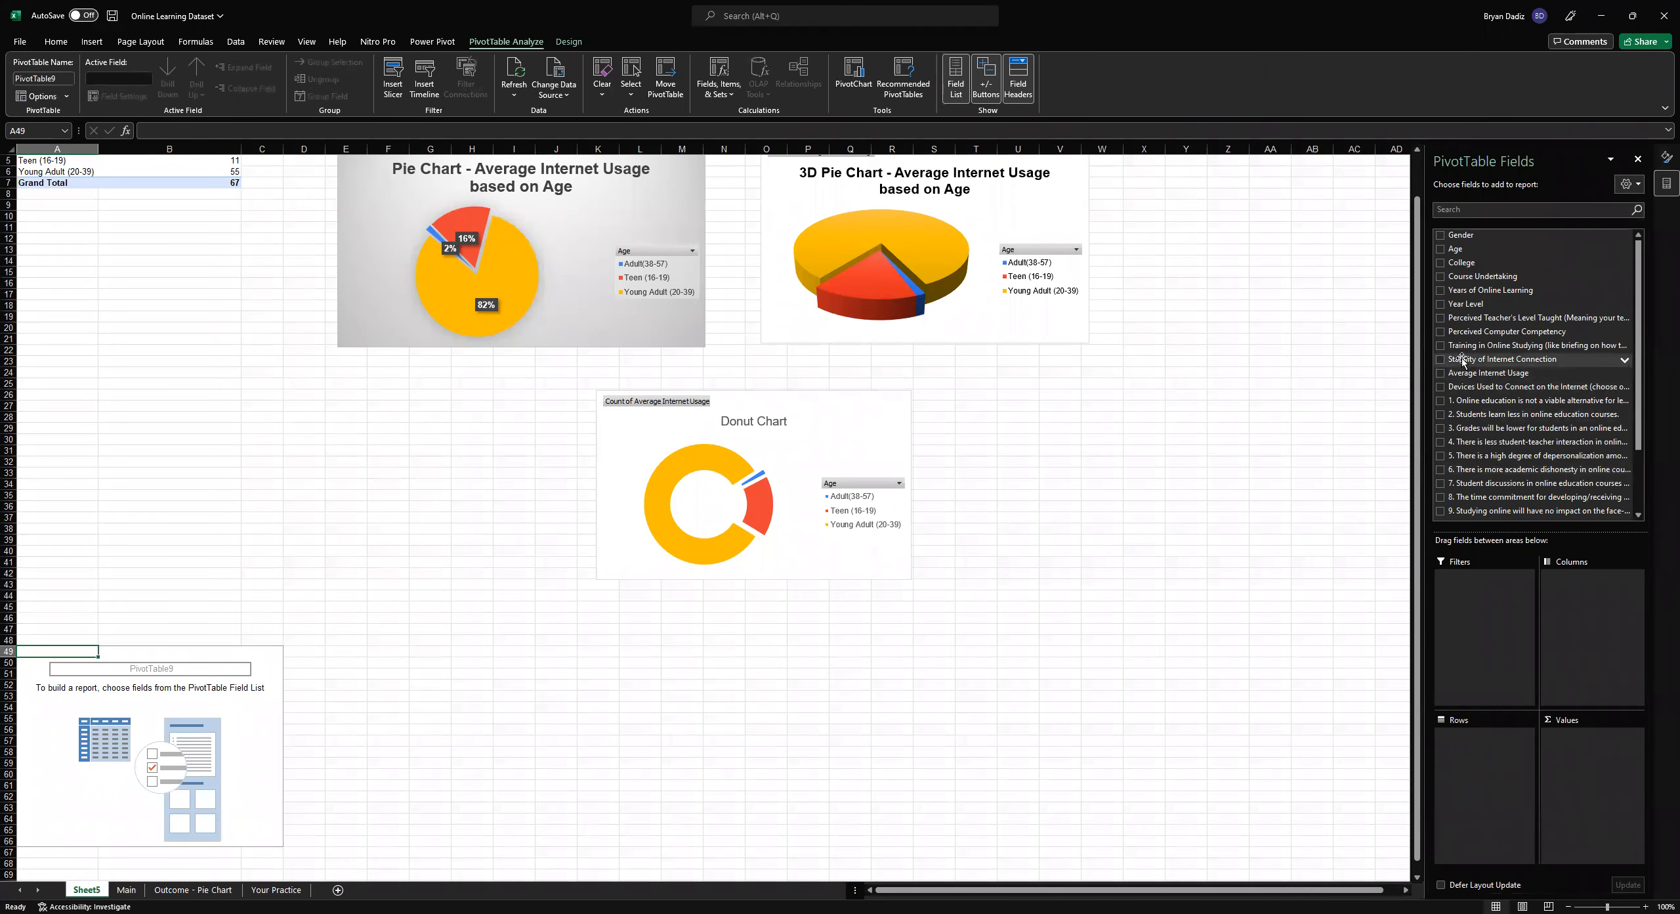
pyautogui.click(1441, 346)
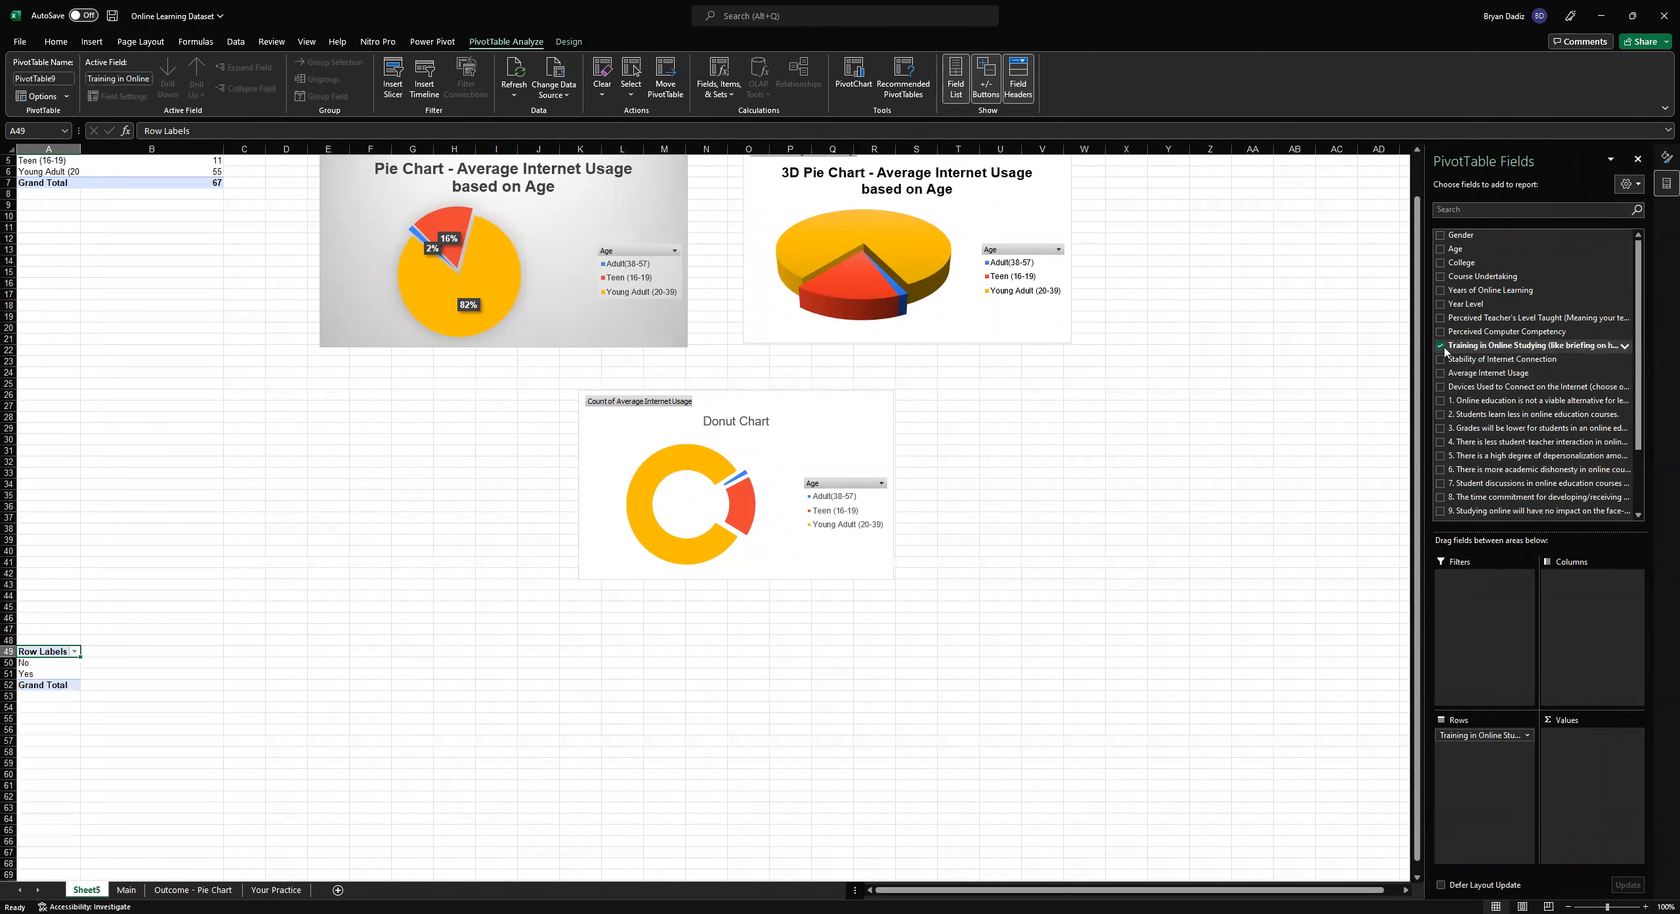
pyautogui.click(1441, 346)
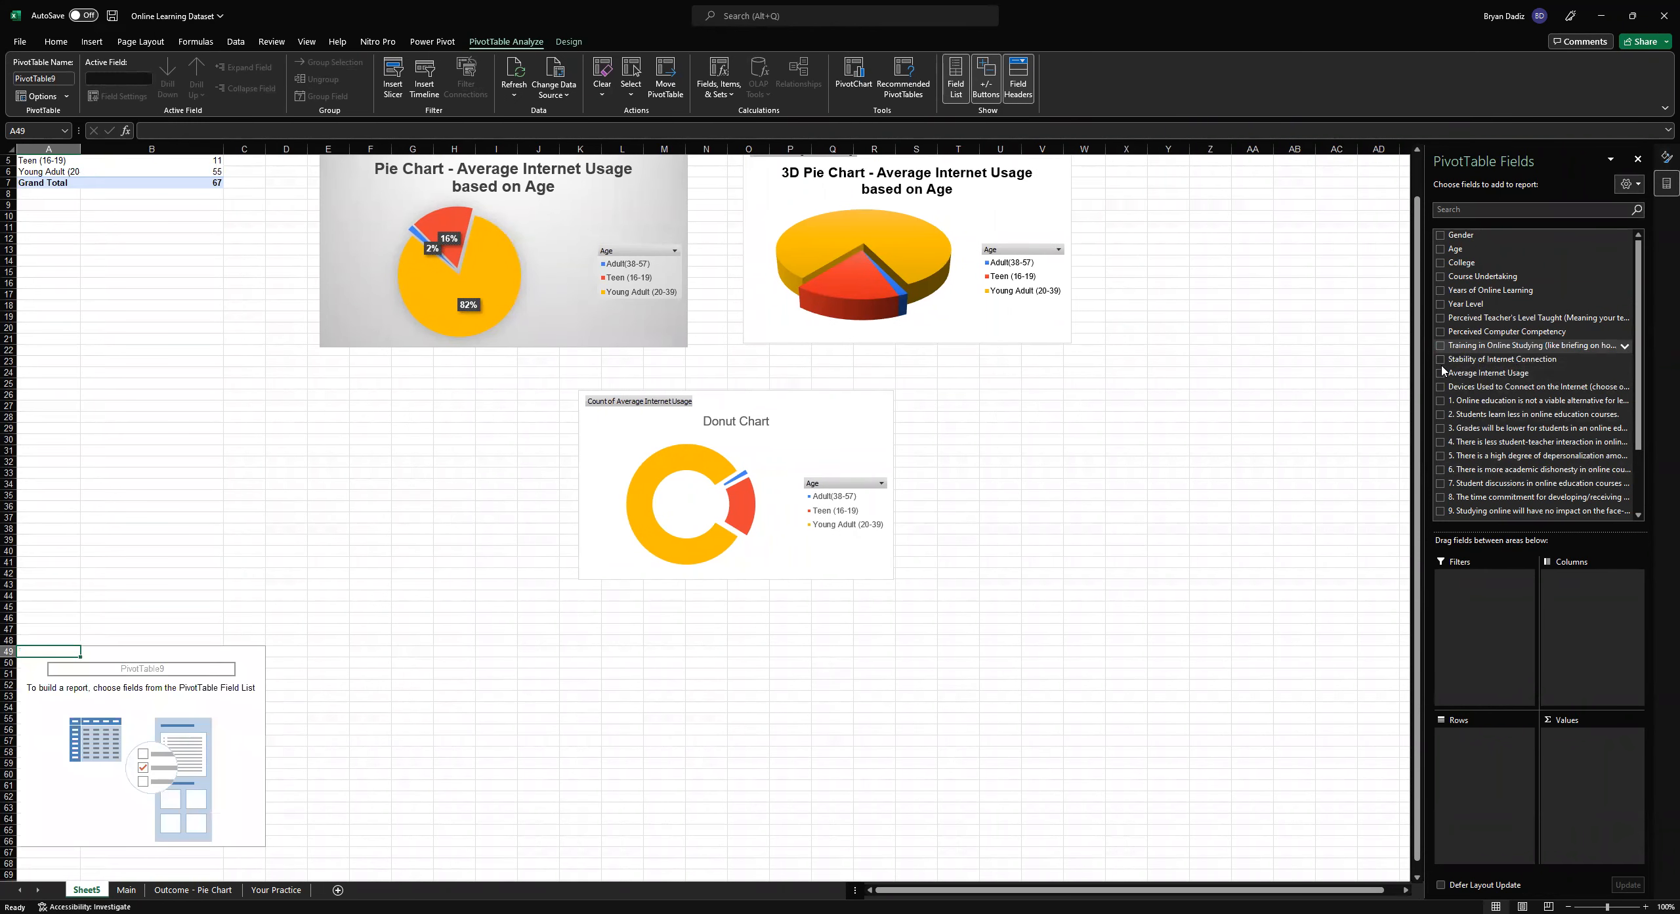
pyautogui.click(1441, 359)
pyautogui.click(1441, 360)
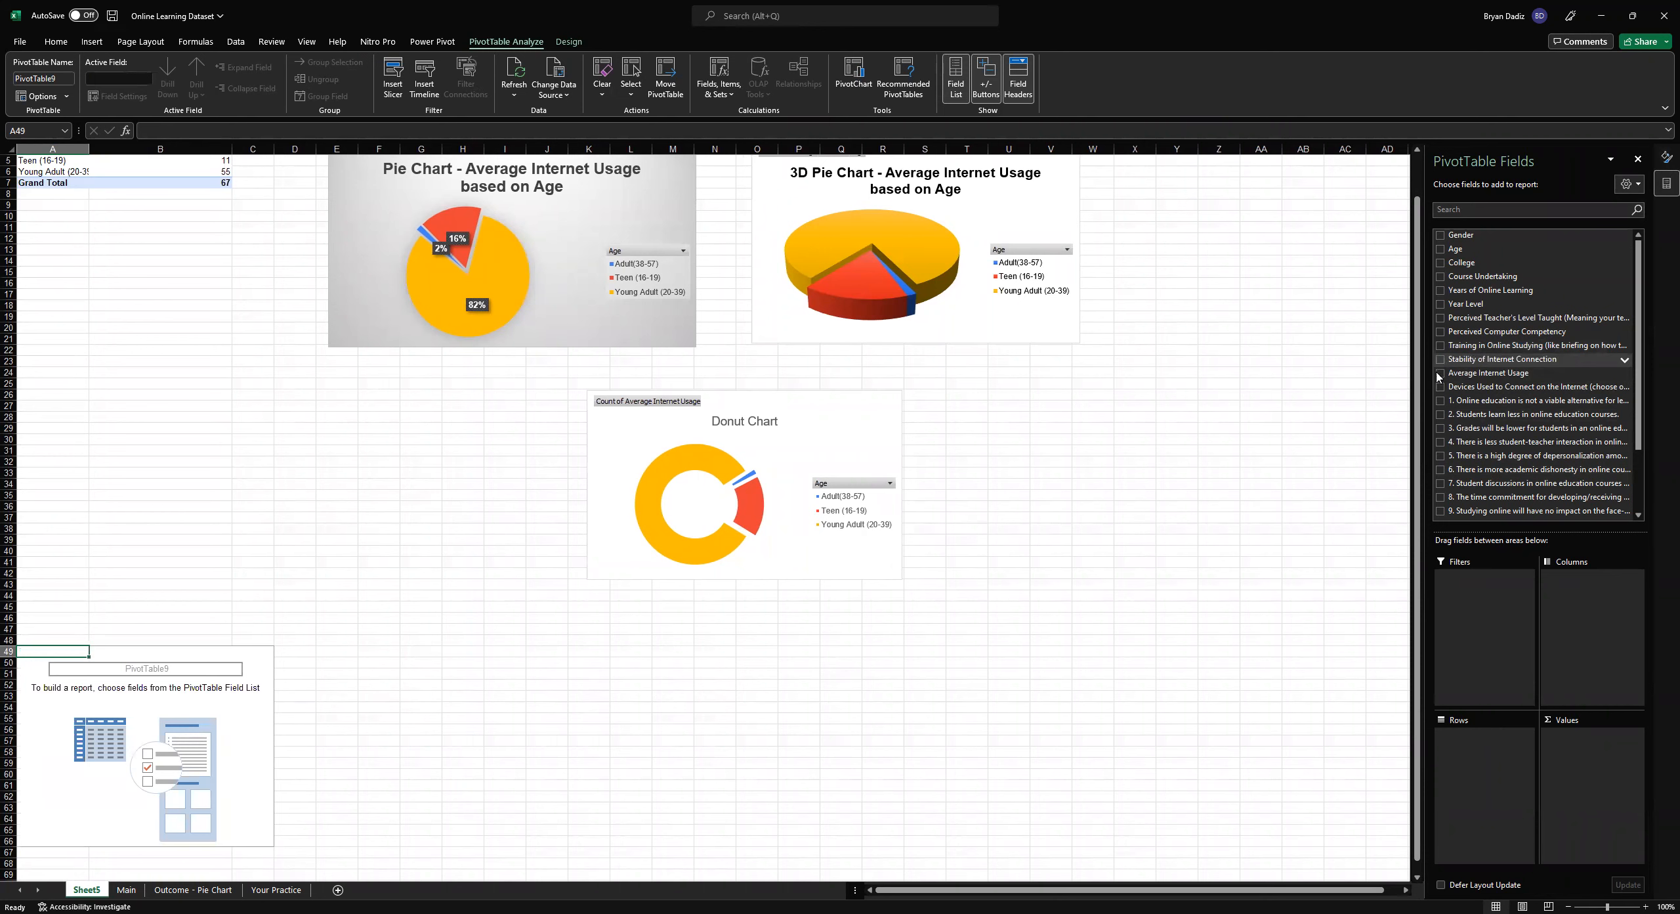
# Lay out the PivotTable with Devices Used to Connect on the Internet as rows and the count of Training in Online Studying as values
pyautogui.click(1442, 386)
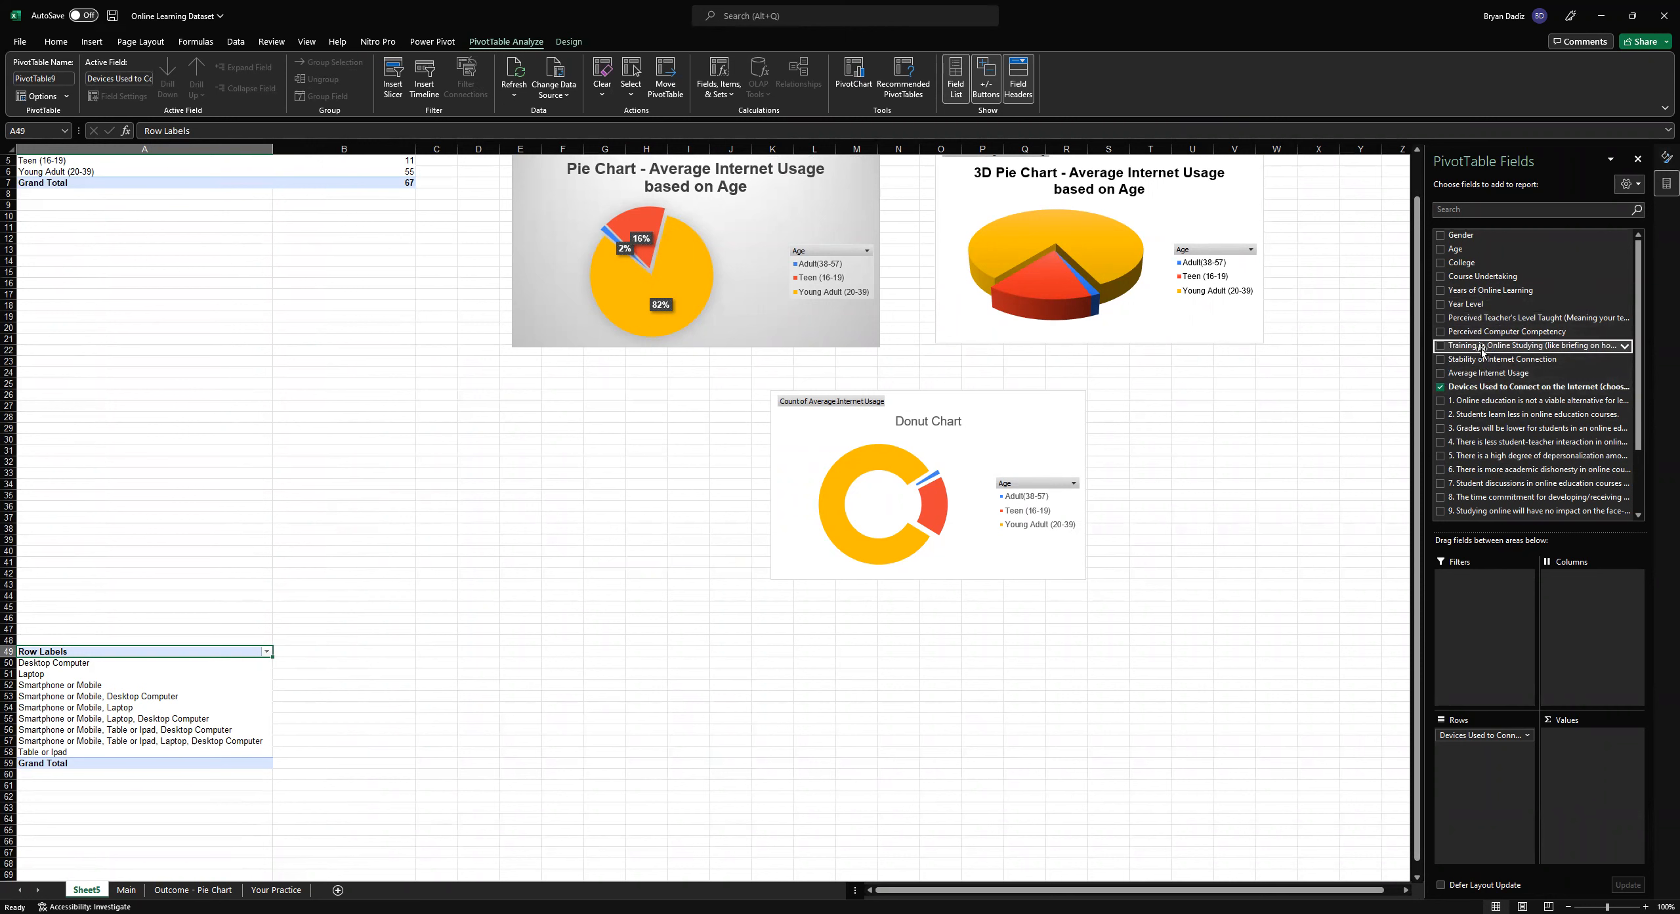
pyautogui.click(1441, 346)
pyautogui.moveTo(1482, 748); pyautogui.dragTo(1579, 738)
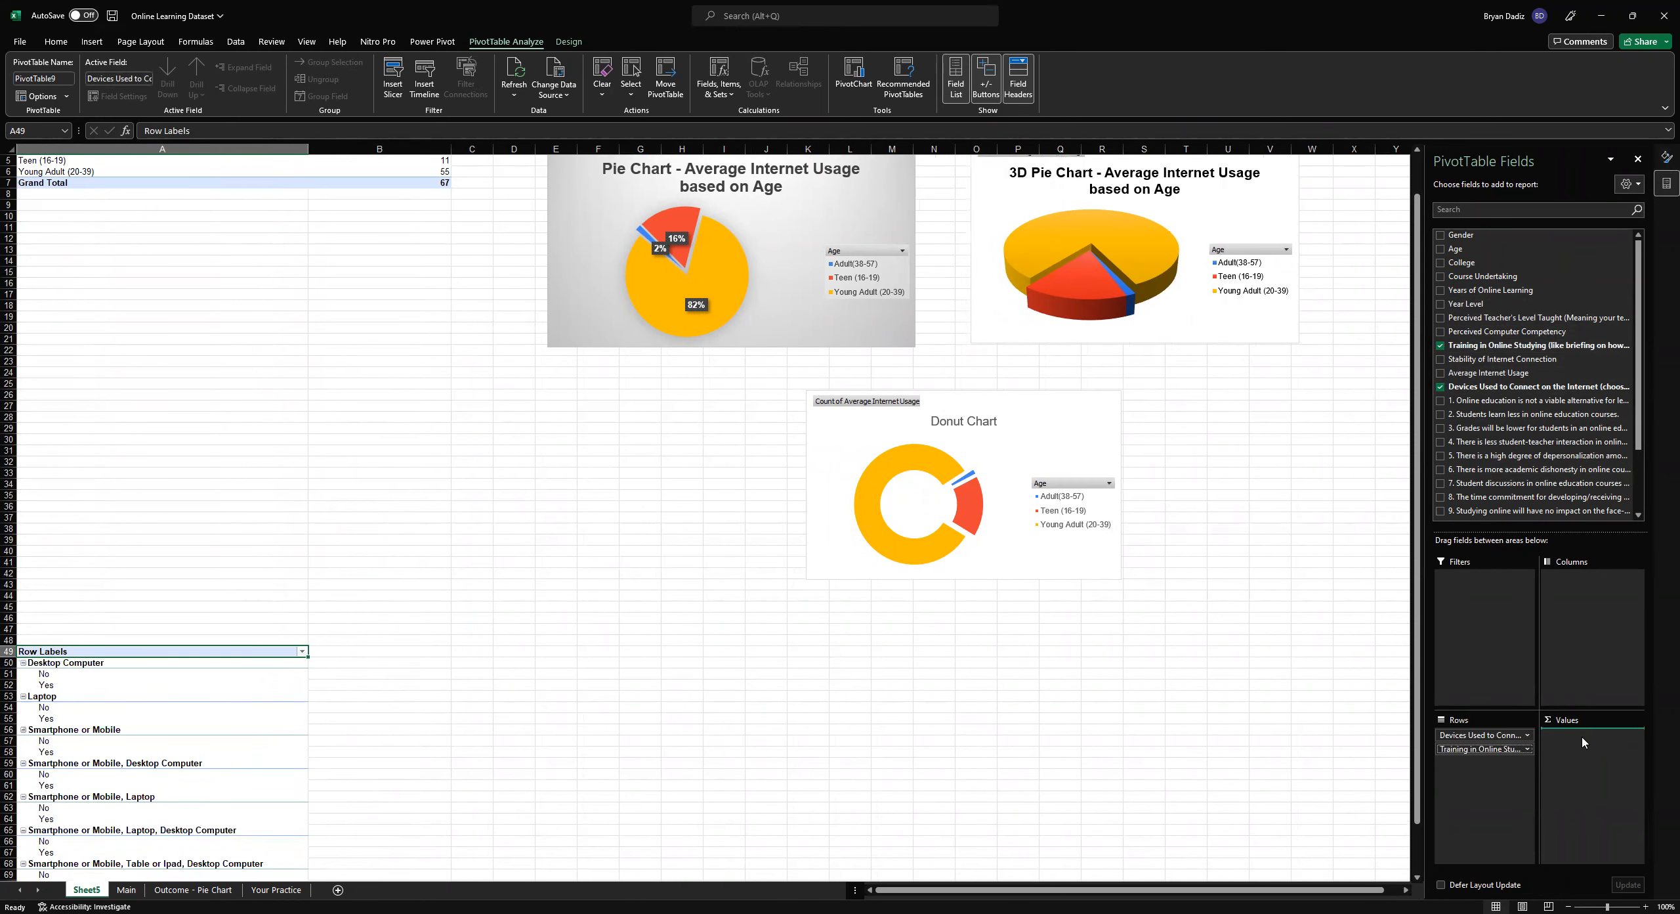
pyautogui.click(1579, 735)
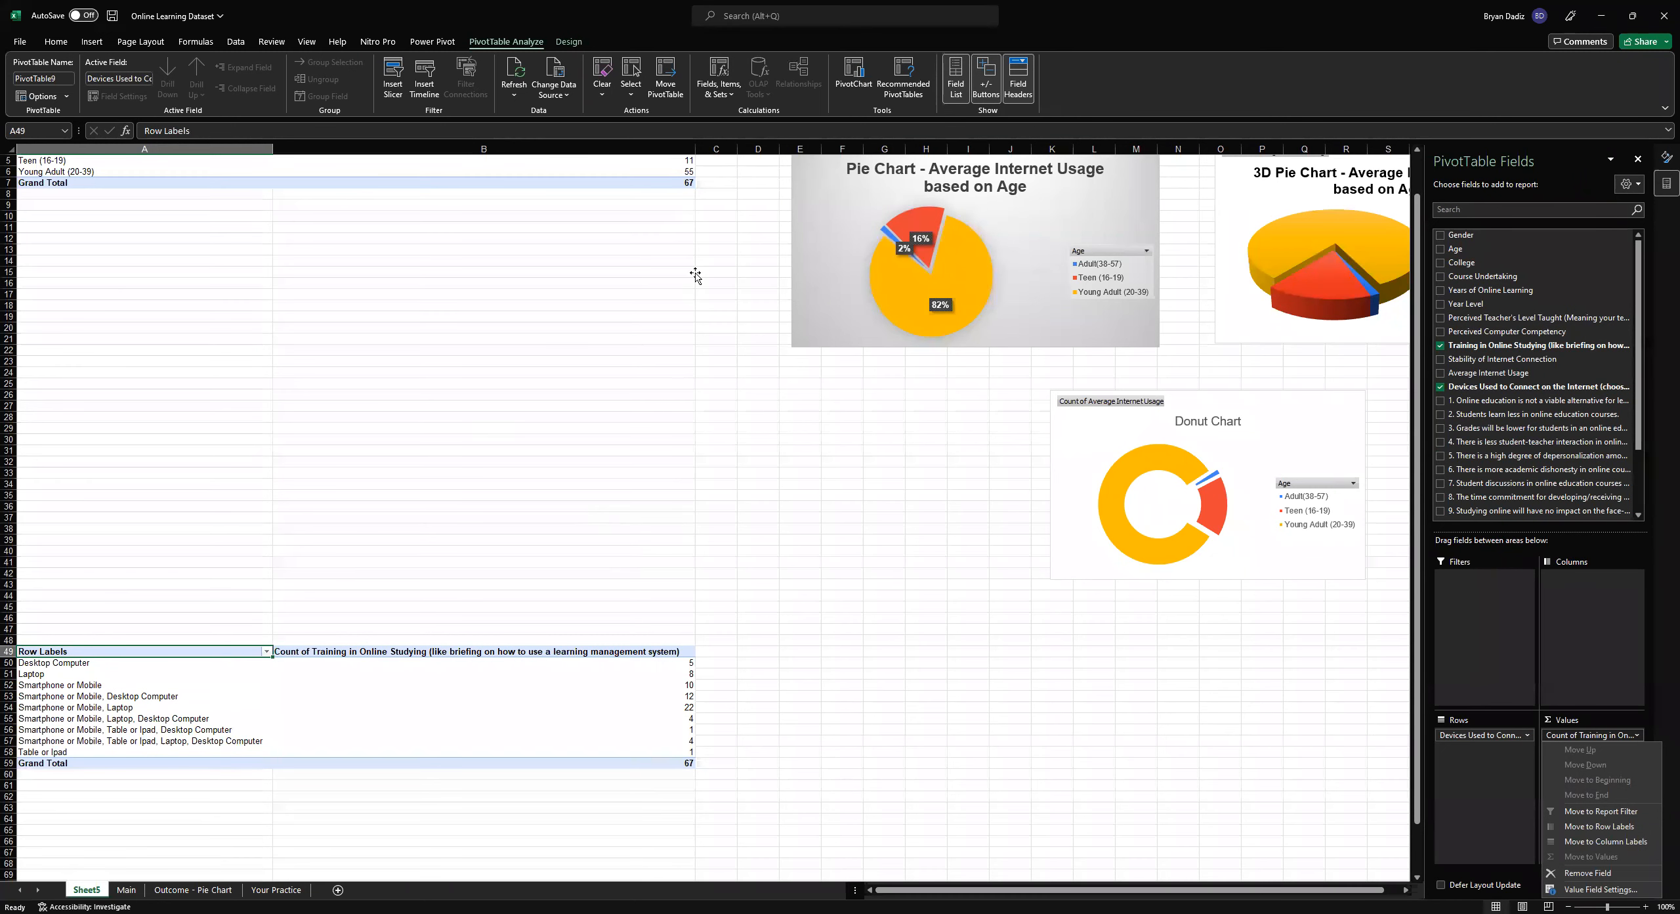
# Narrow column B and wrap the text of the PivotTable's count header in cell B49
pyautogui.scroll(2, 697, 275)
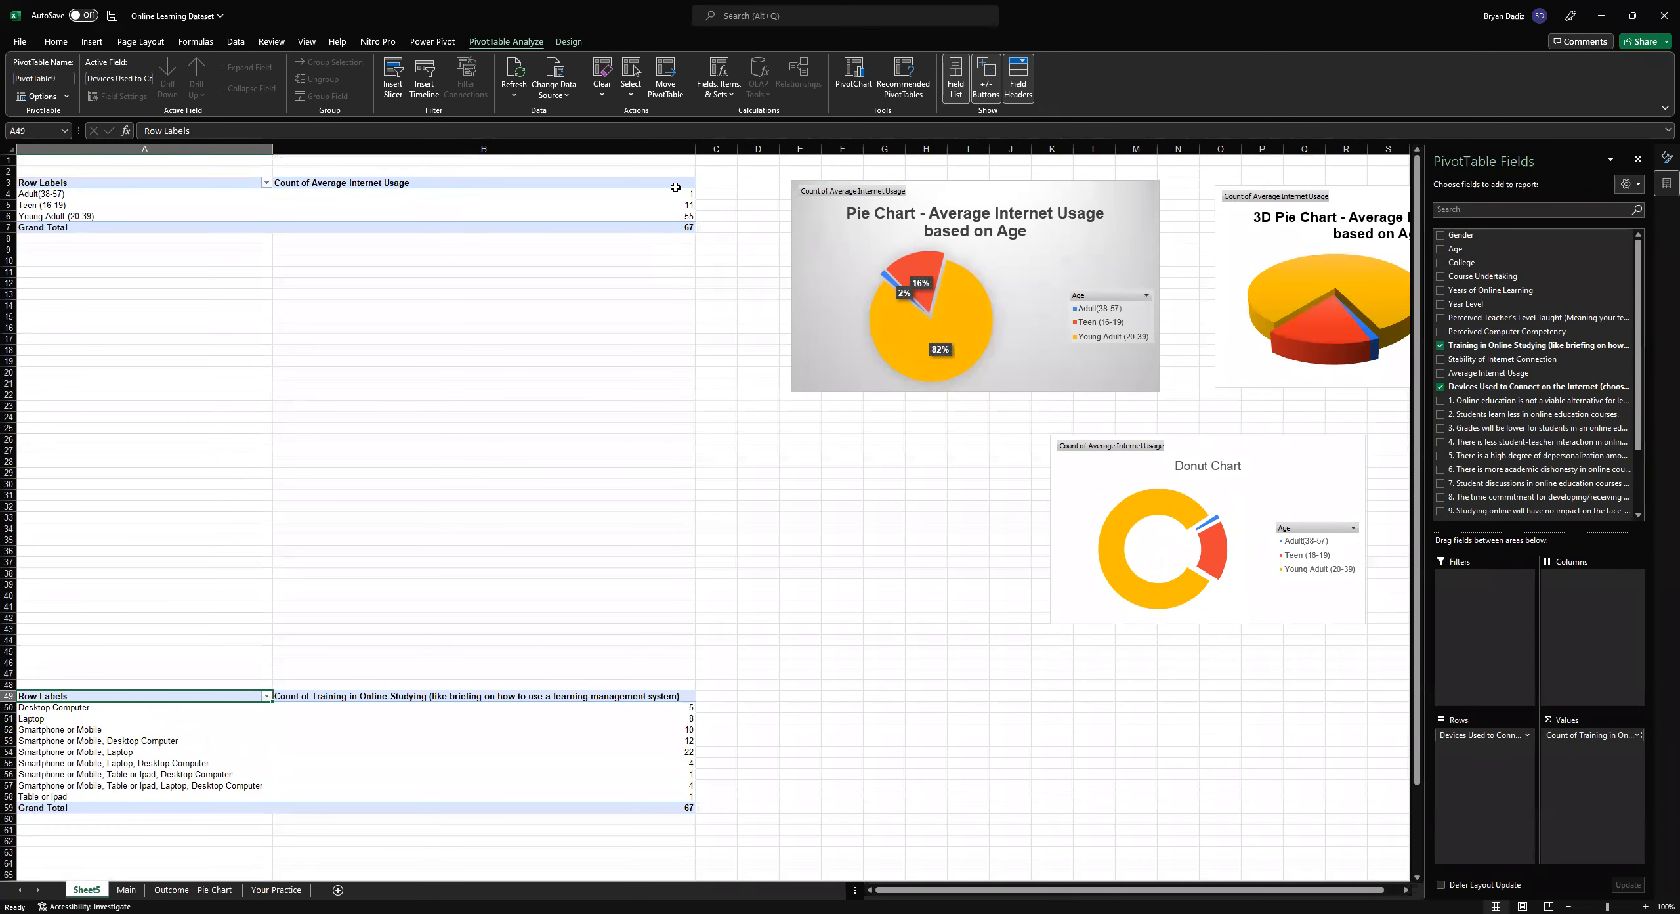
pyautogui.moveTo(436, 188); pyautogui.dragTo(317, 192)
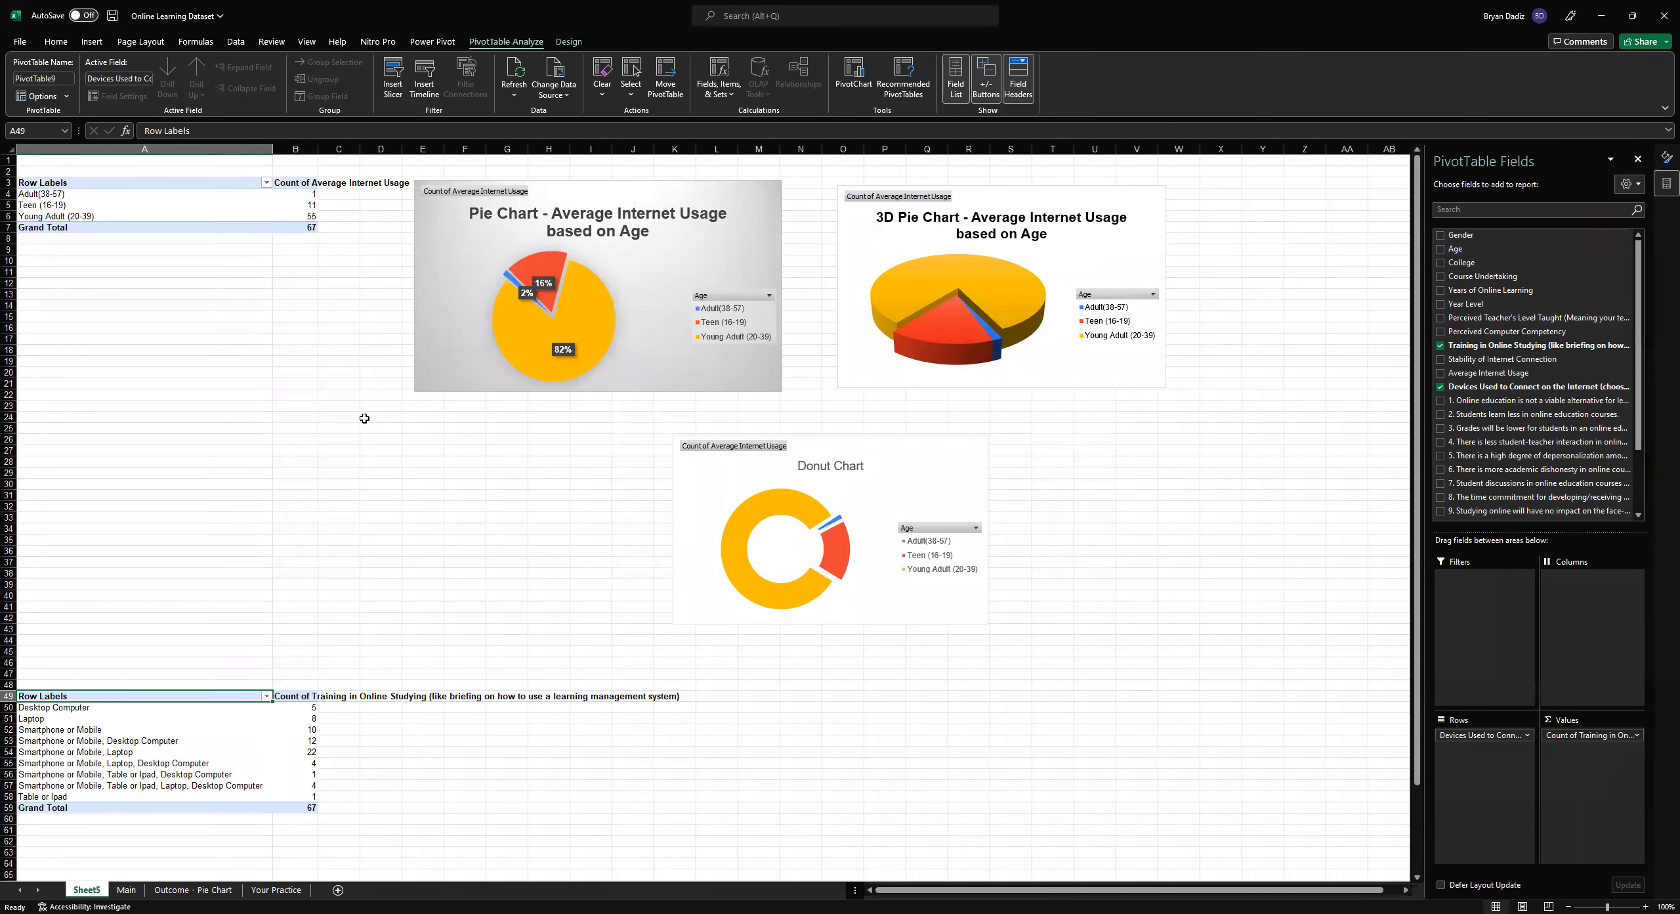
pyautogui.click(308, 695)
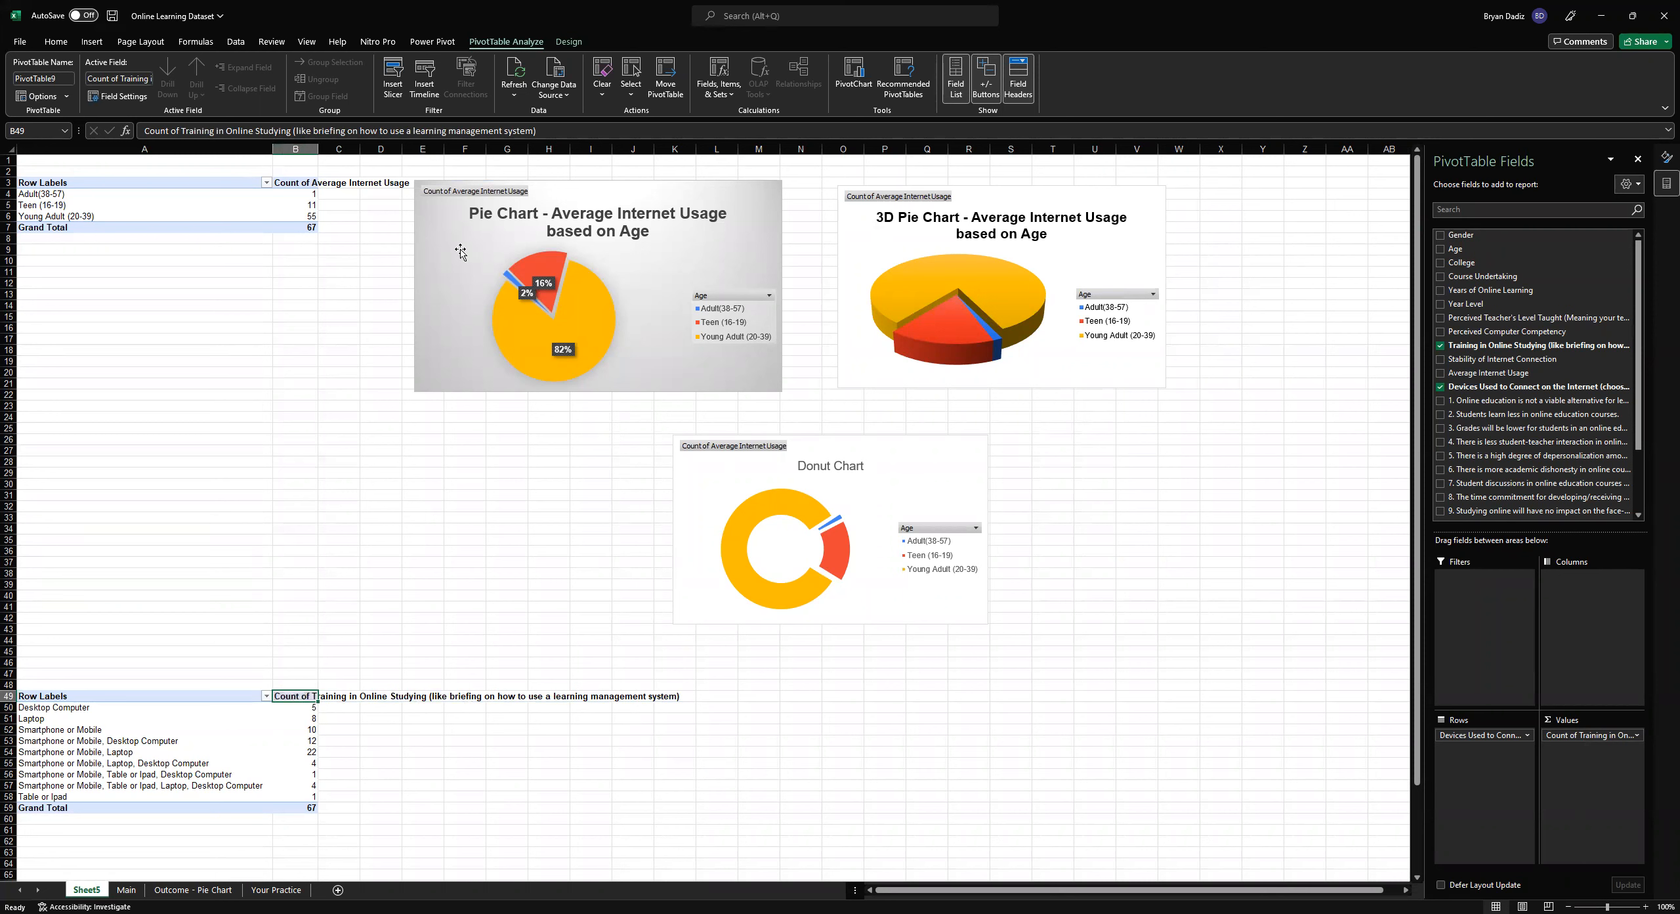
pyautogui.click(56, 41)
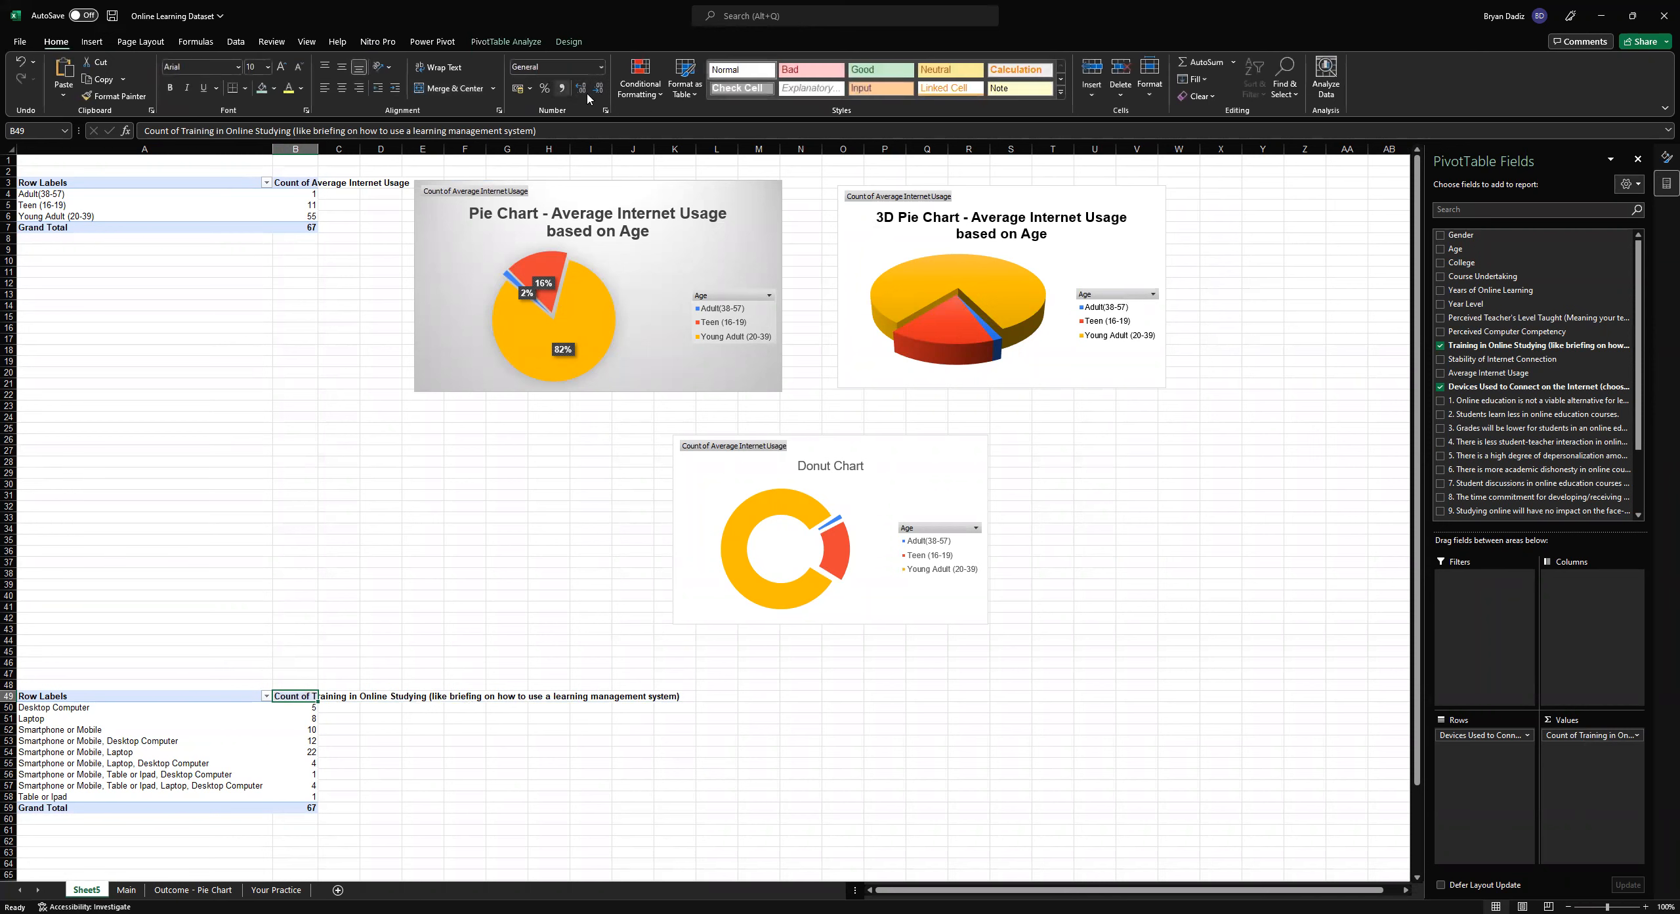
pyautogui.click(438, 67)
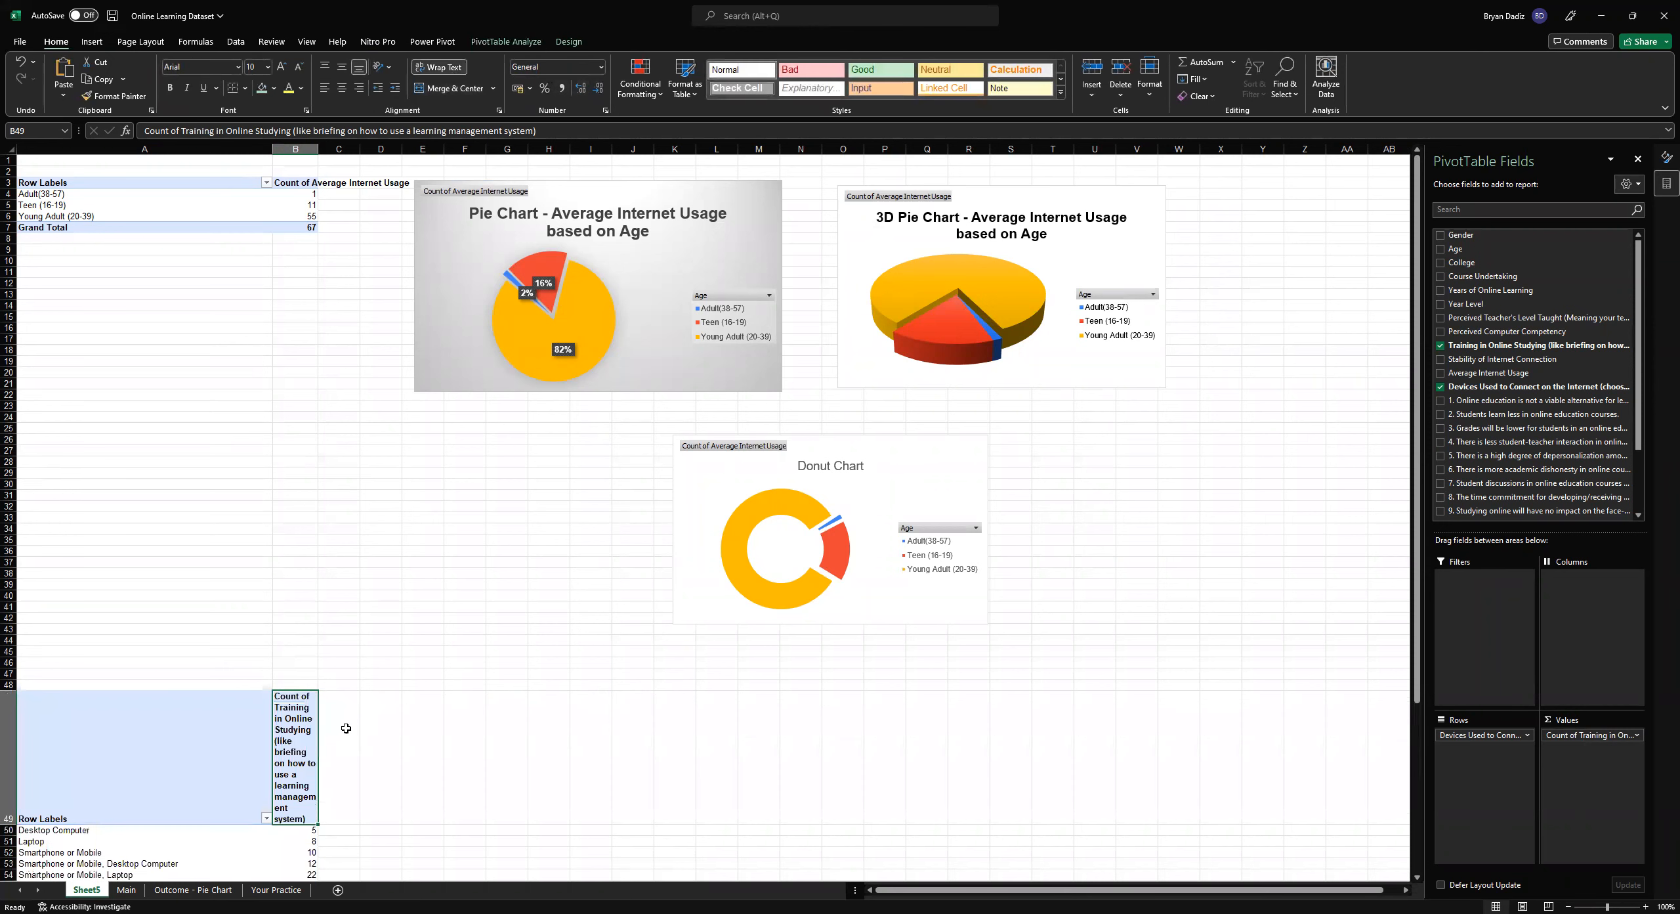
pyautogui.scroll(-5, 393, 682)
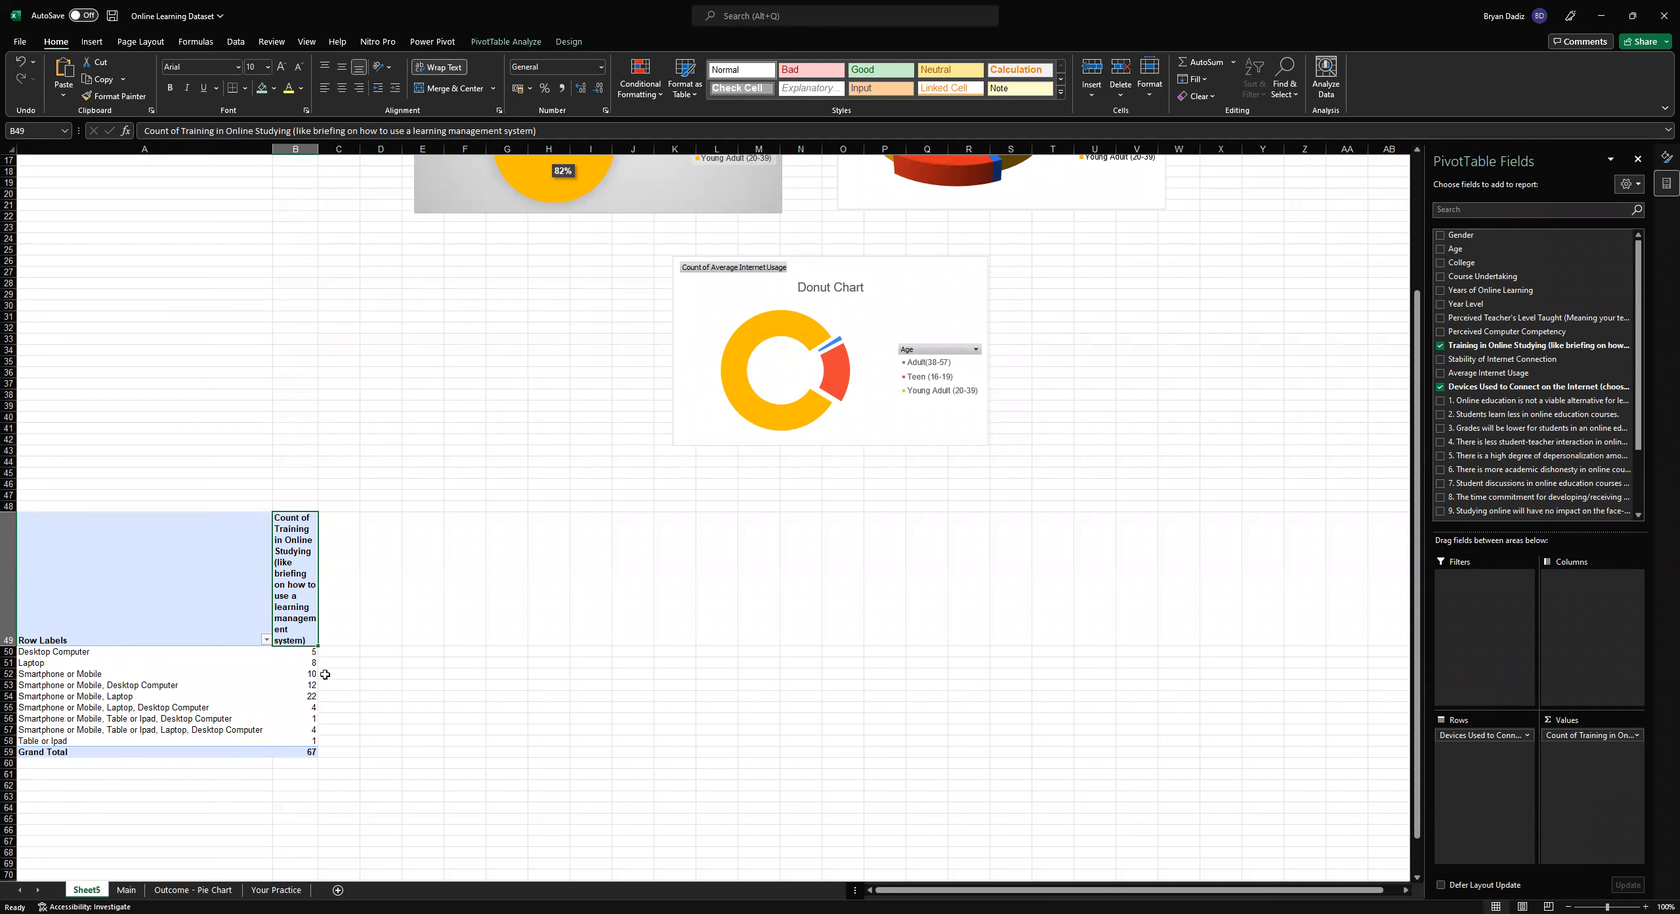
# Insert a 2-D pie chart from the PivotTable range A49:B58 and enlarge it beside the table, below the doughnut chart
pyautogui.click(50, 615)
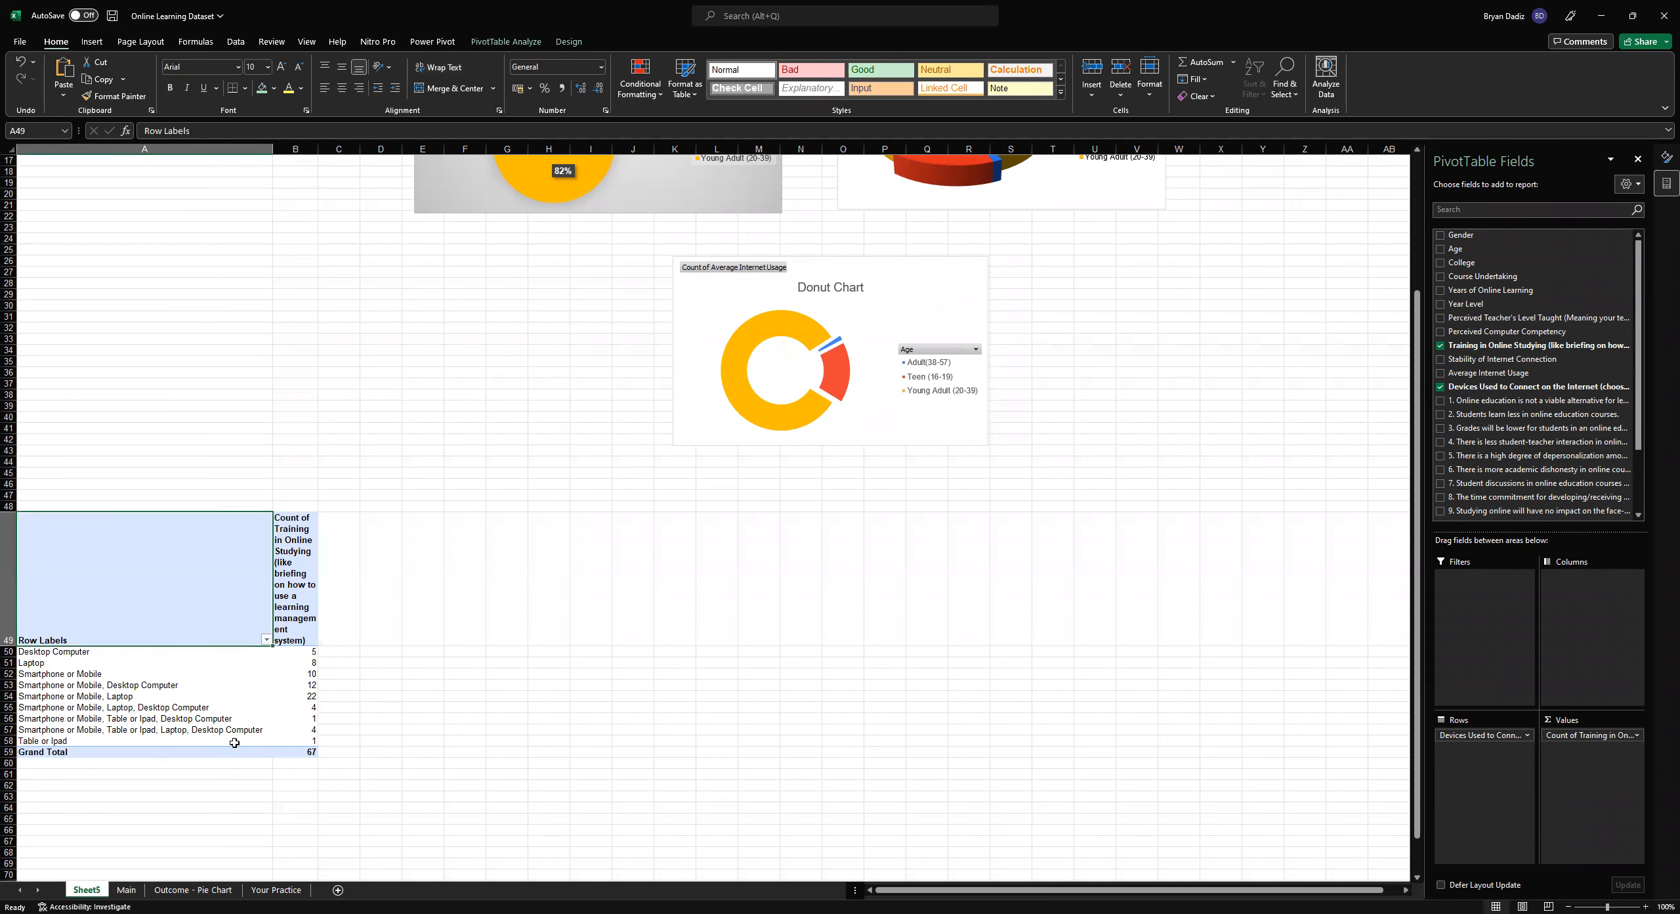
pyautogui.keyDown('shift'); pyautogui.click(297, 740); pyautogui.keyUp('shift')
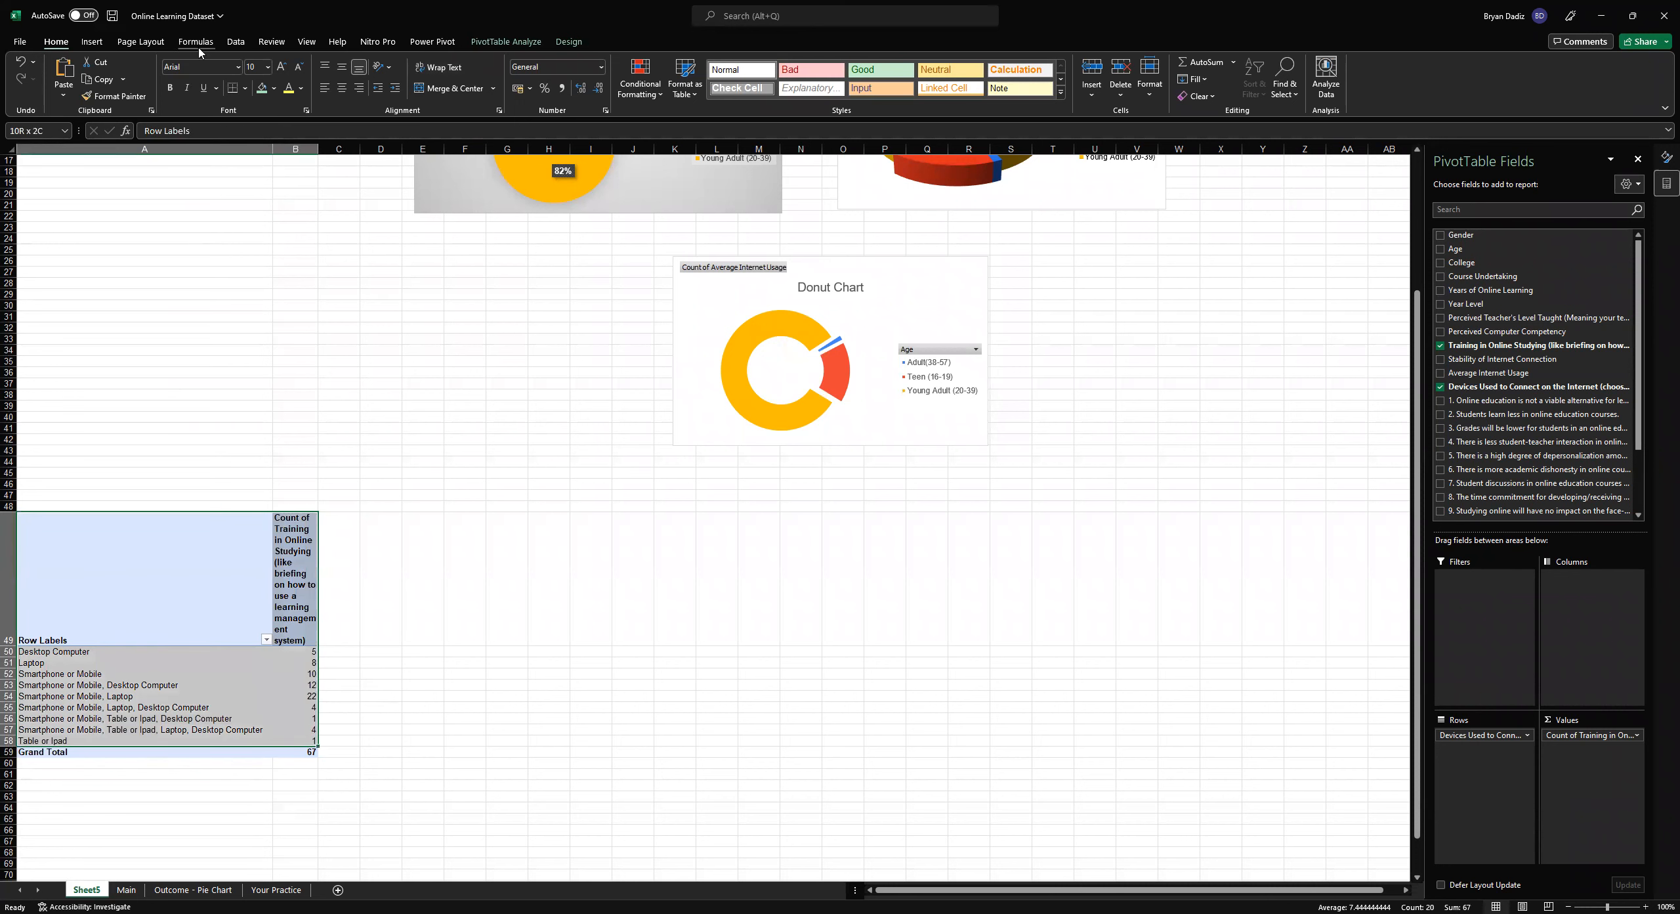
pyautogui.click(92, 42)
pyautogui.click(619, 96)
pyautogui.click(627, 140)
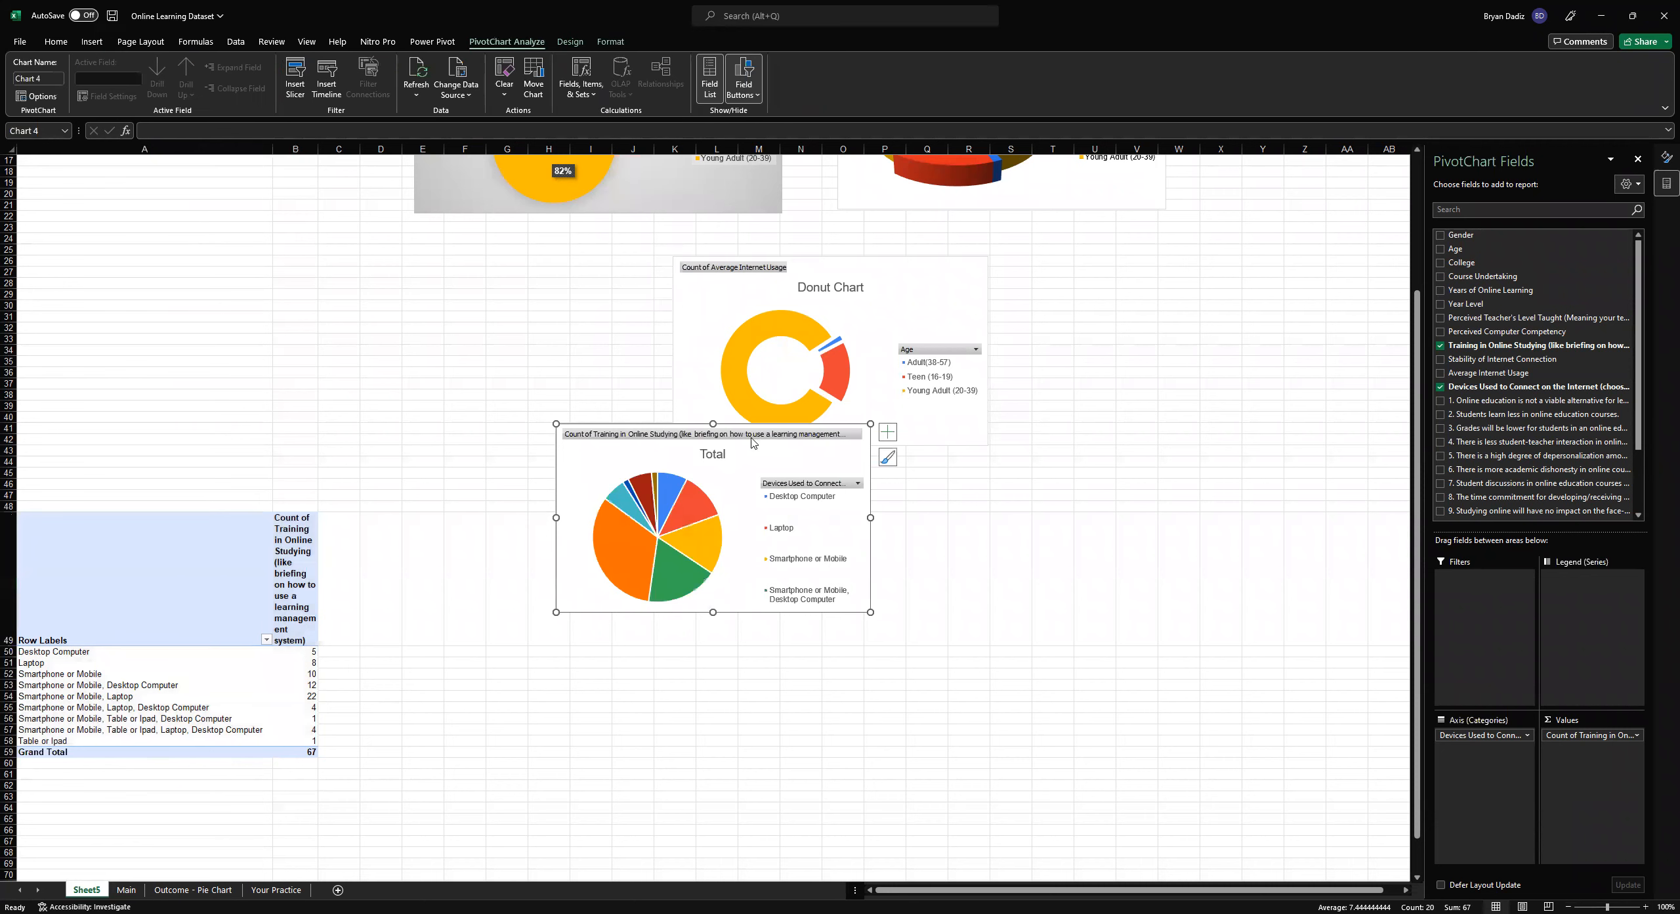
pyautogui.moveTo(676, 525); pyautogui.dragTo(552, 633)
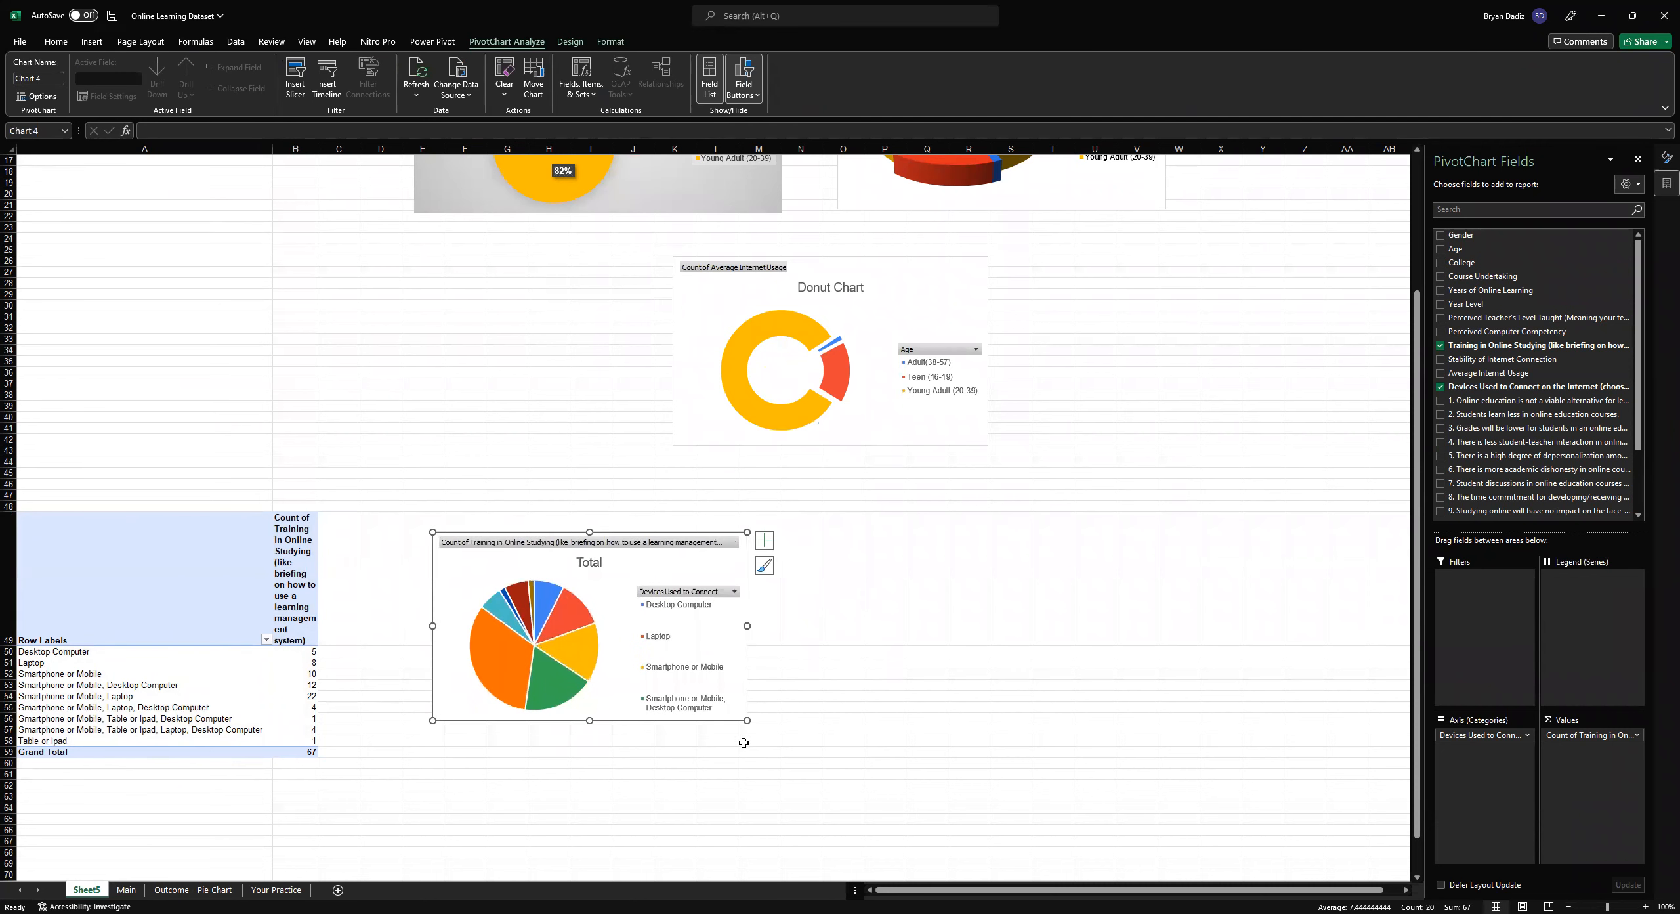
pyautogui.moveTo(955, 814); pyautogui.dragTo(1042, 850)
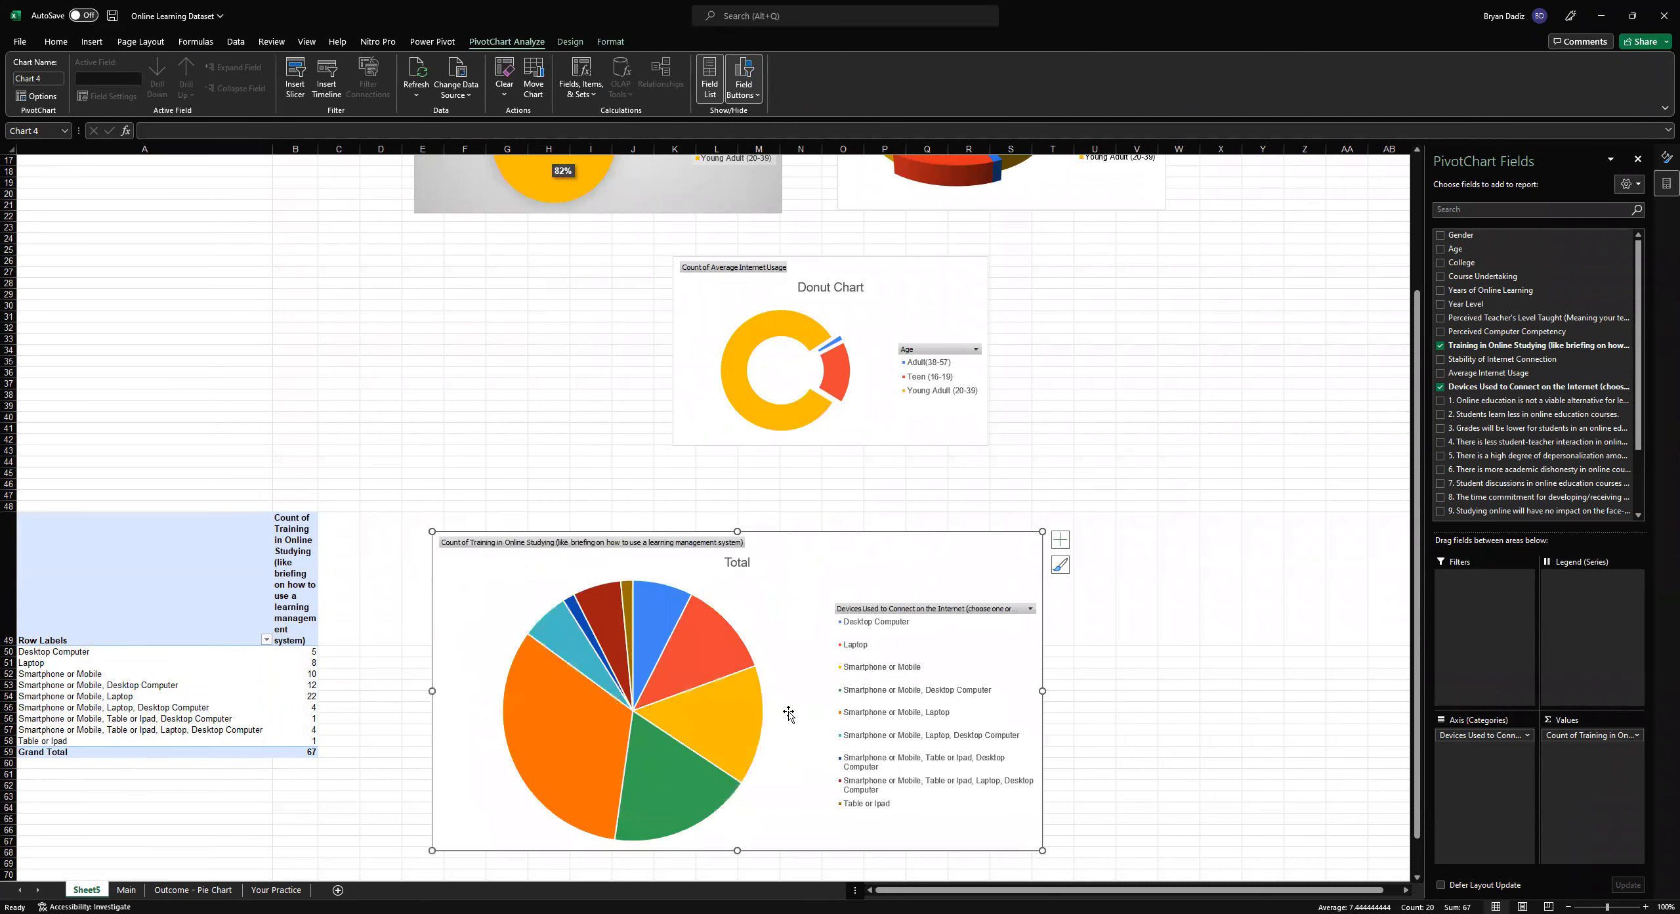
# Retitle the new pie chart "Devices Used for Online Learning"
pyautogui.doubleClick(737, 561)
pyautogui.write('Devices')
pyautogui.press('Return')
pyautogui.write('Used for Online Learning')
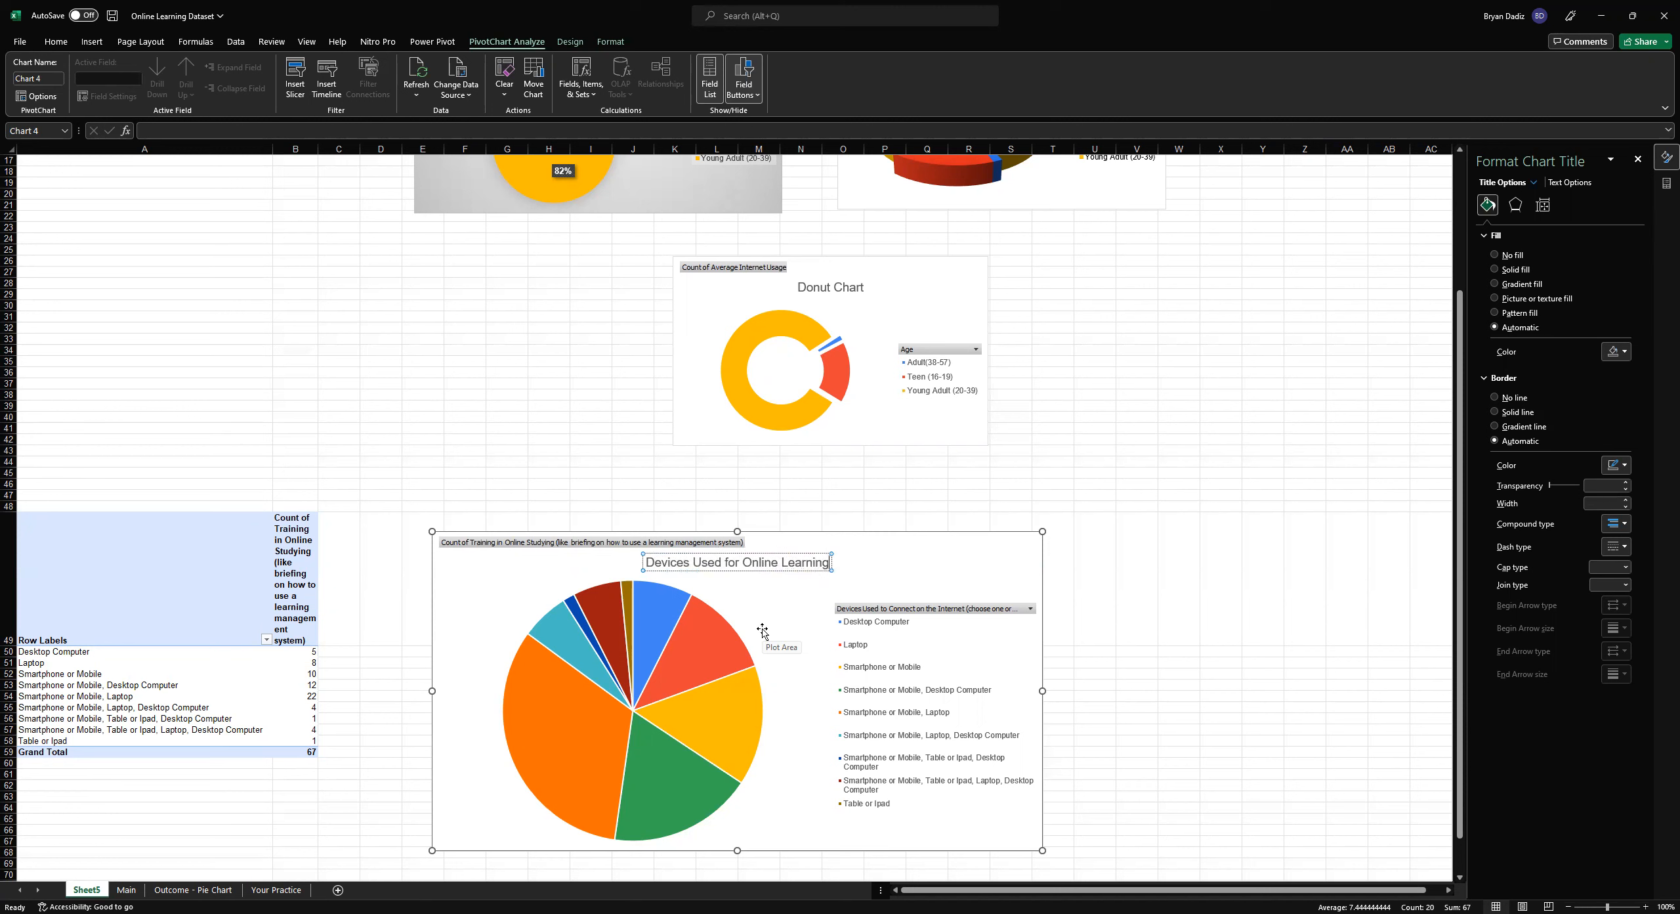
pyautogui.click(942, 567)
# Apply the third chart style, with grey gradient background and percentage labels, to the devices pie chart and widen the chart through column X
pyautogui.click(674, 684)
pyautogui.click(675, 685)
pyautogui.click(570, 41)
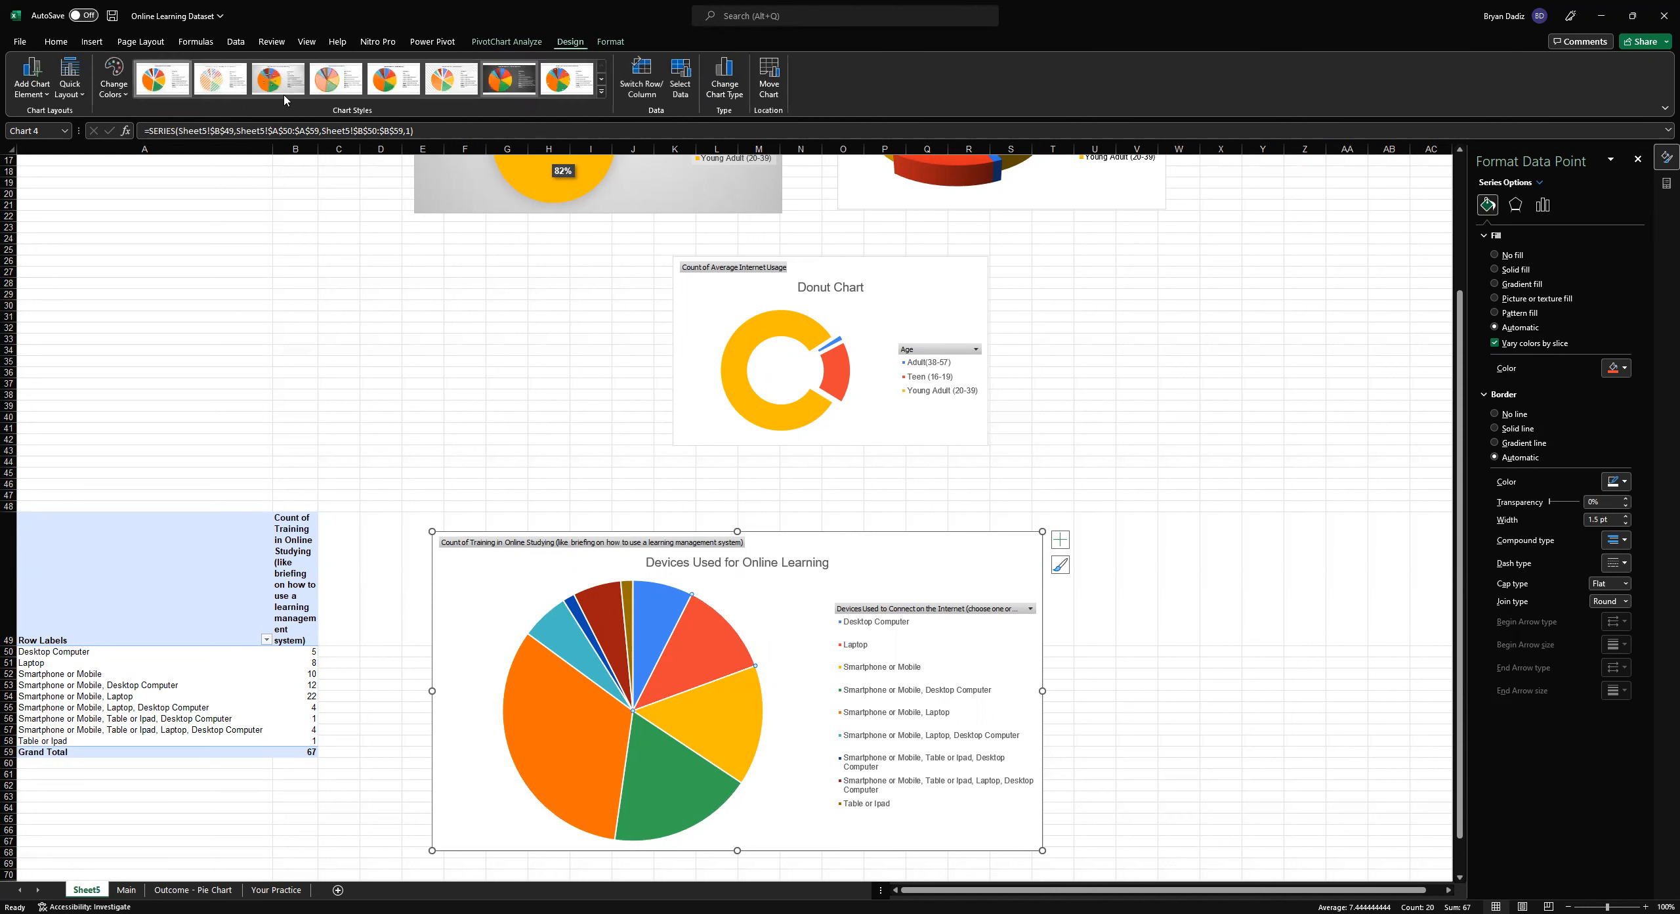
pyautogui.click(225, 90)
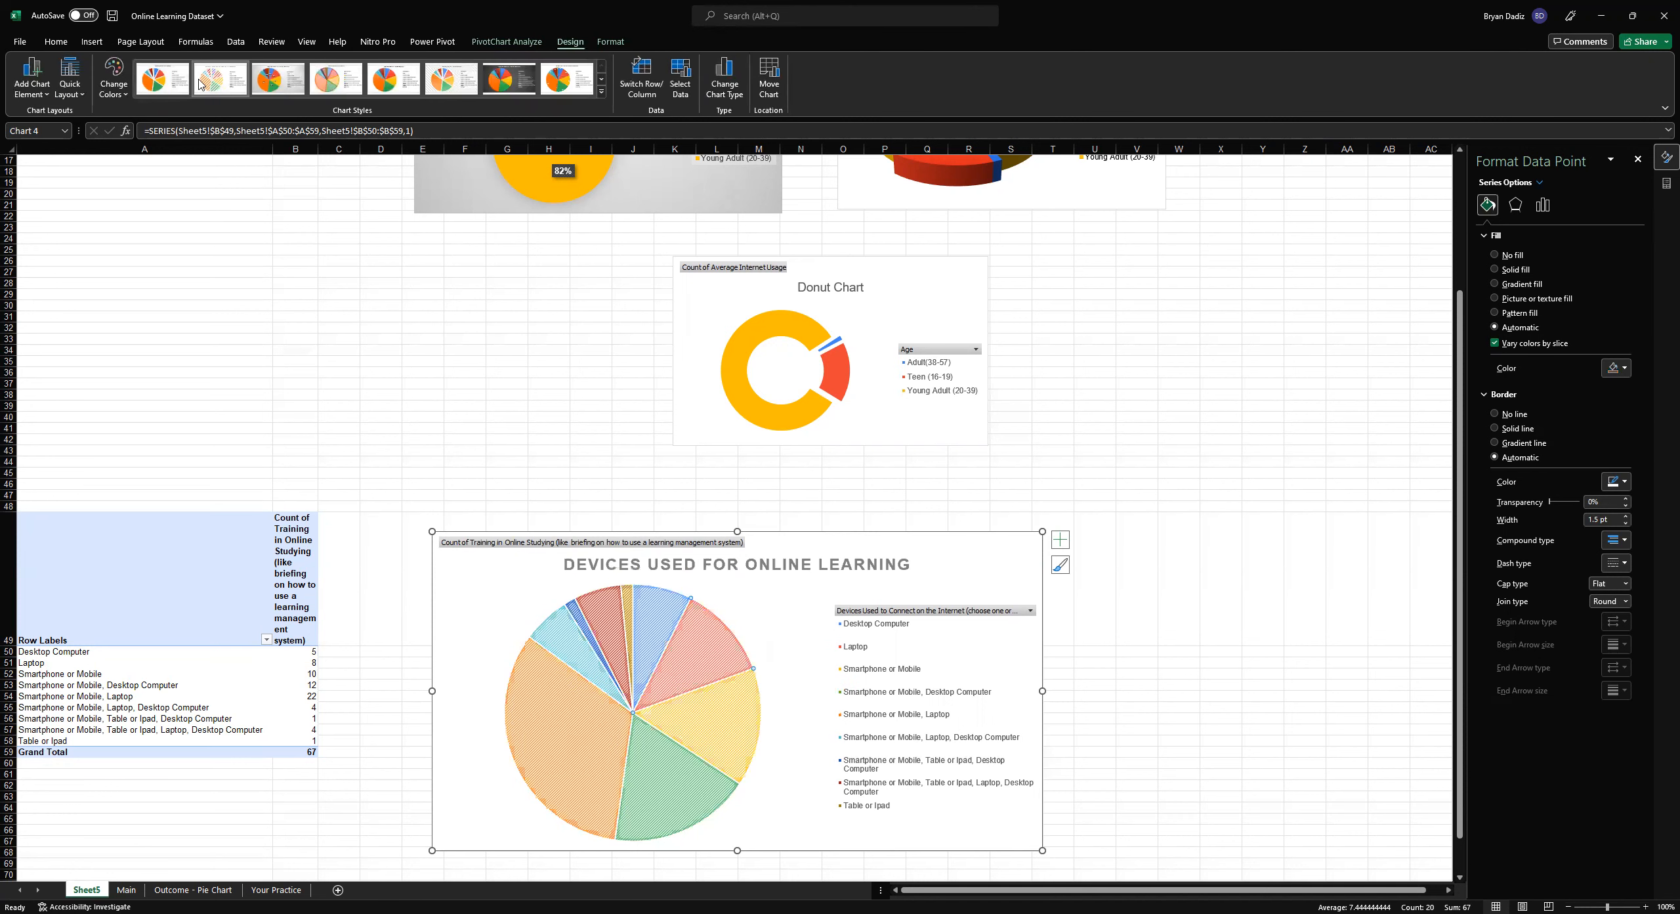
pyautogui.click(284, 88)
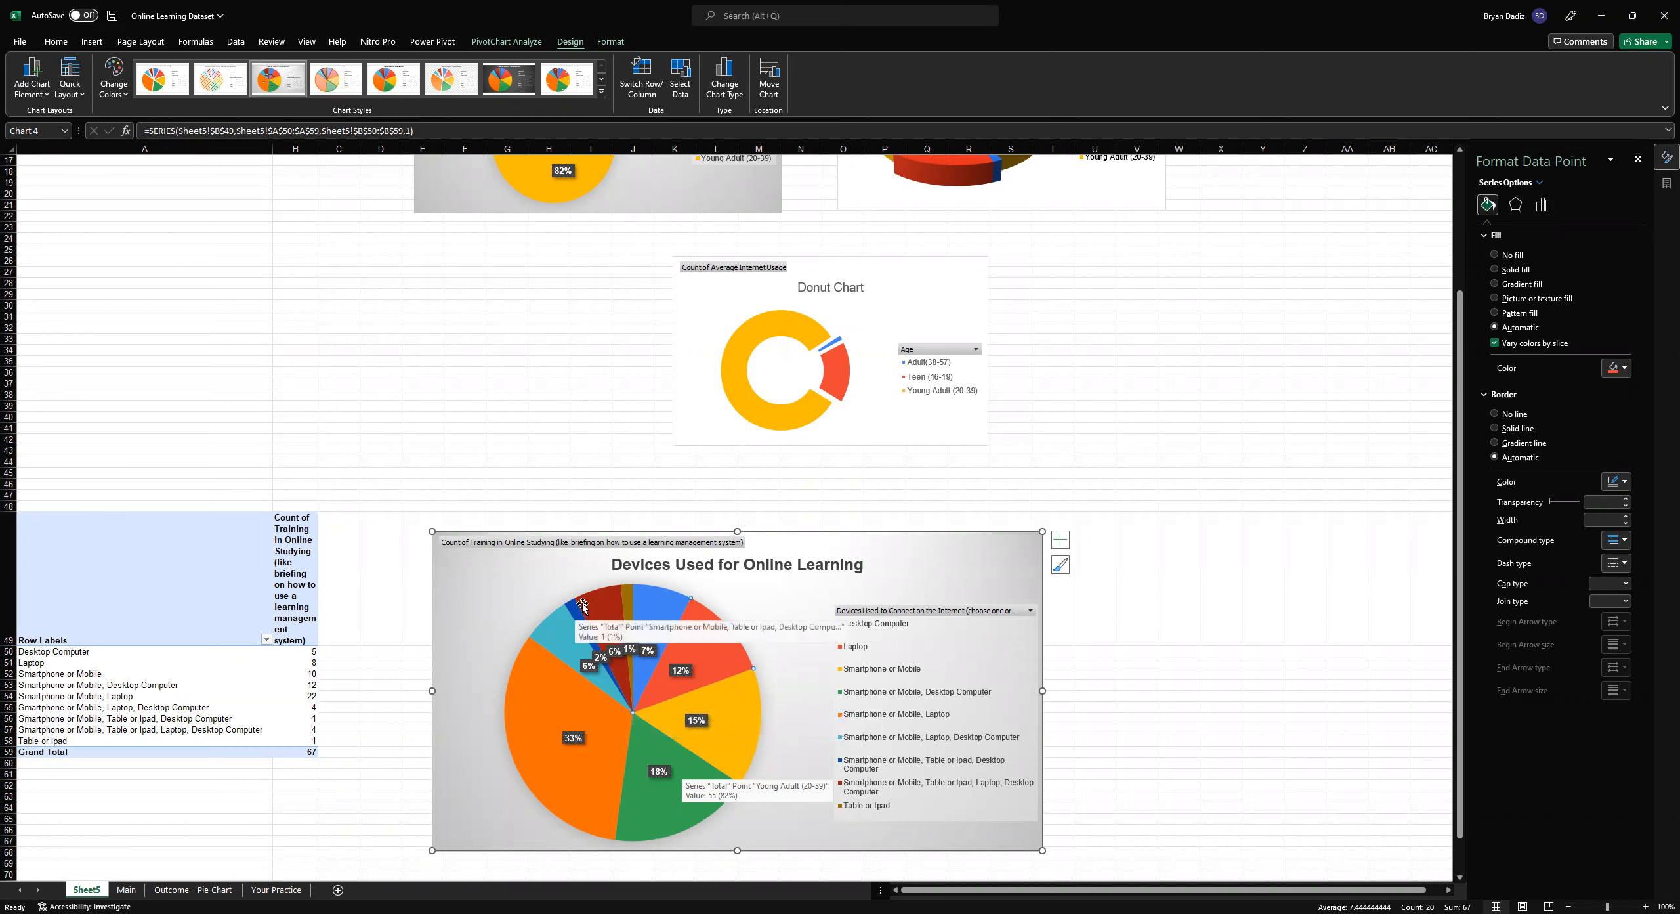
pyautogui.moveTo(1042, 691); pyautogui.dragTo(1242, 692)
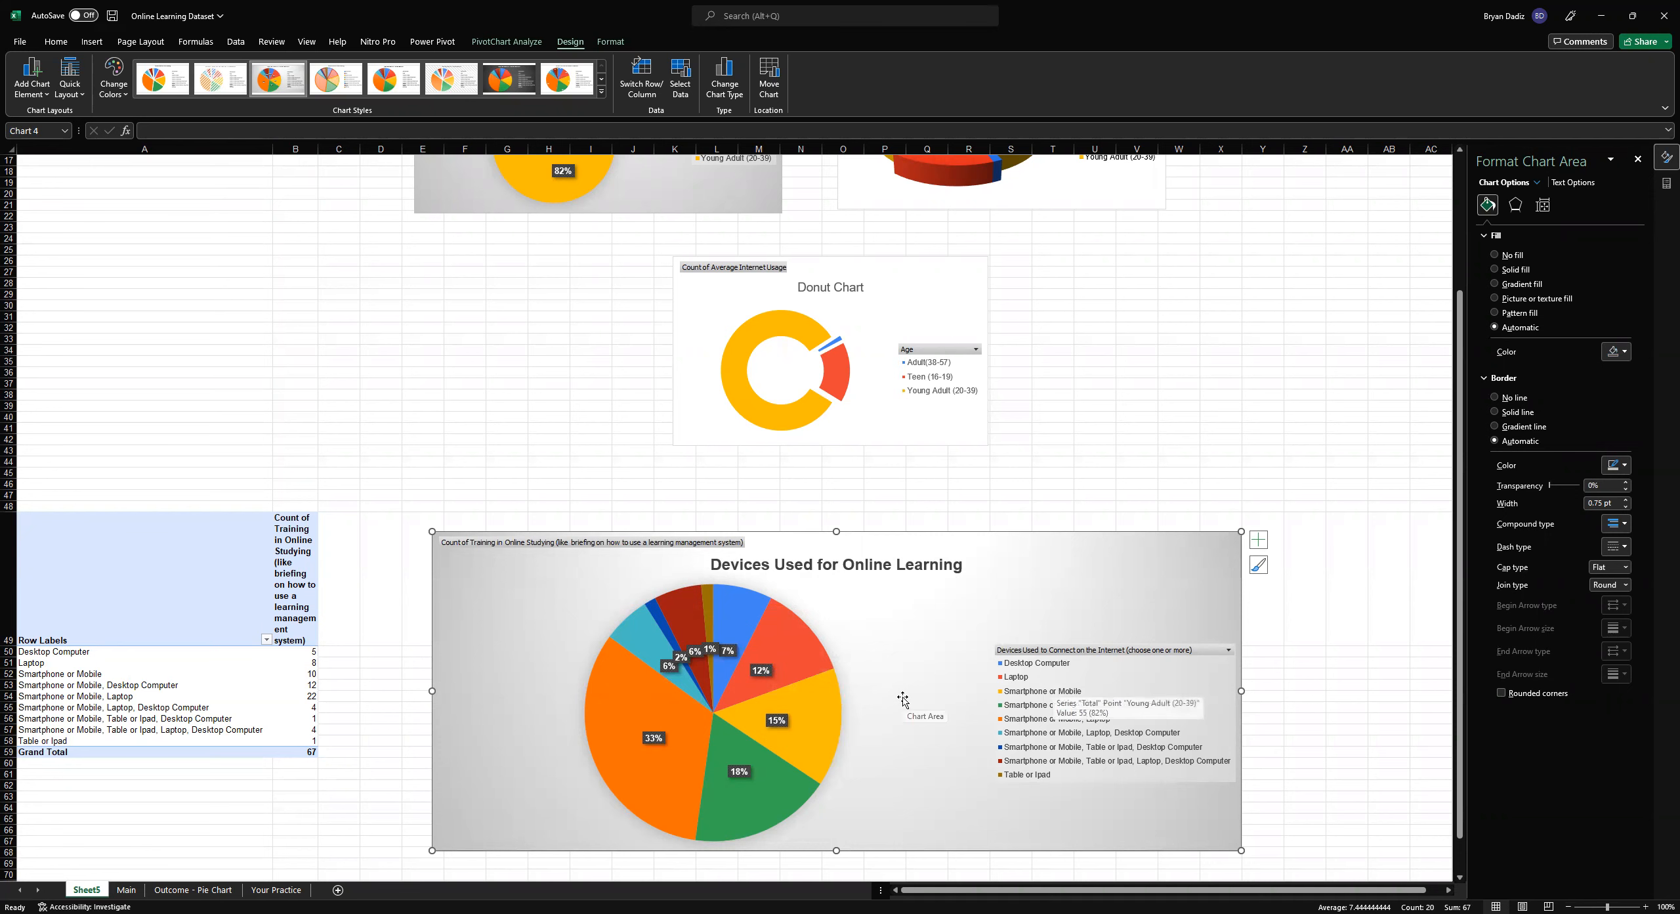
# Filter the devices chart to show only Desktop Computer, Laptop and Table or Ipad
pyautogui.scroll(-2, 893, 698)
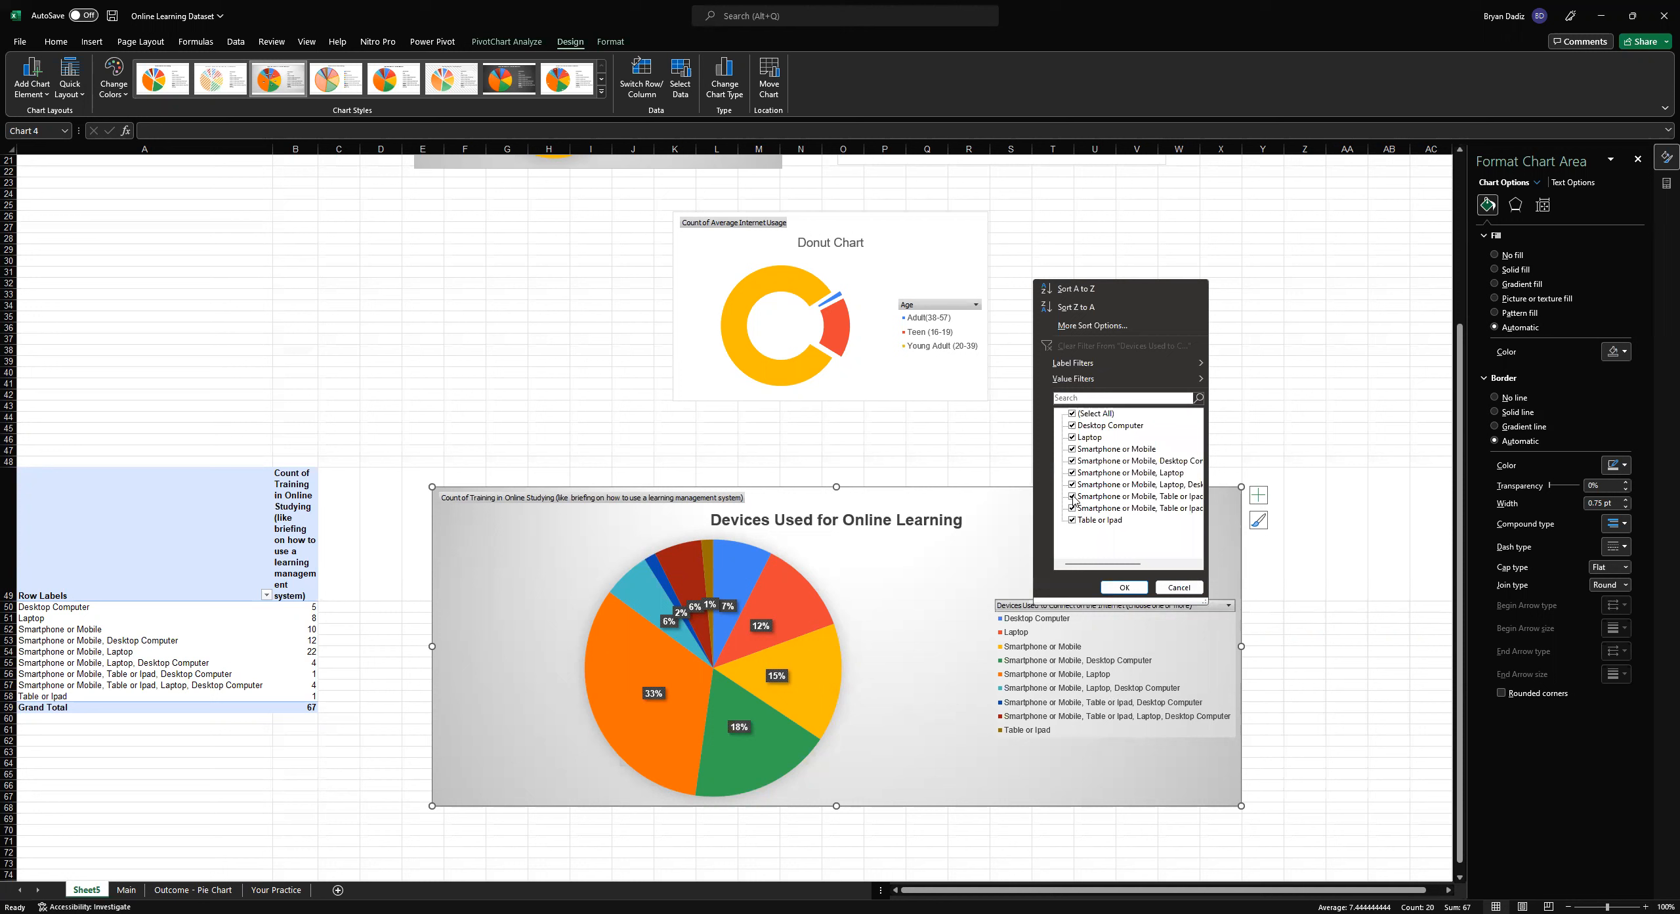
pyautogui.click(1072, 460)
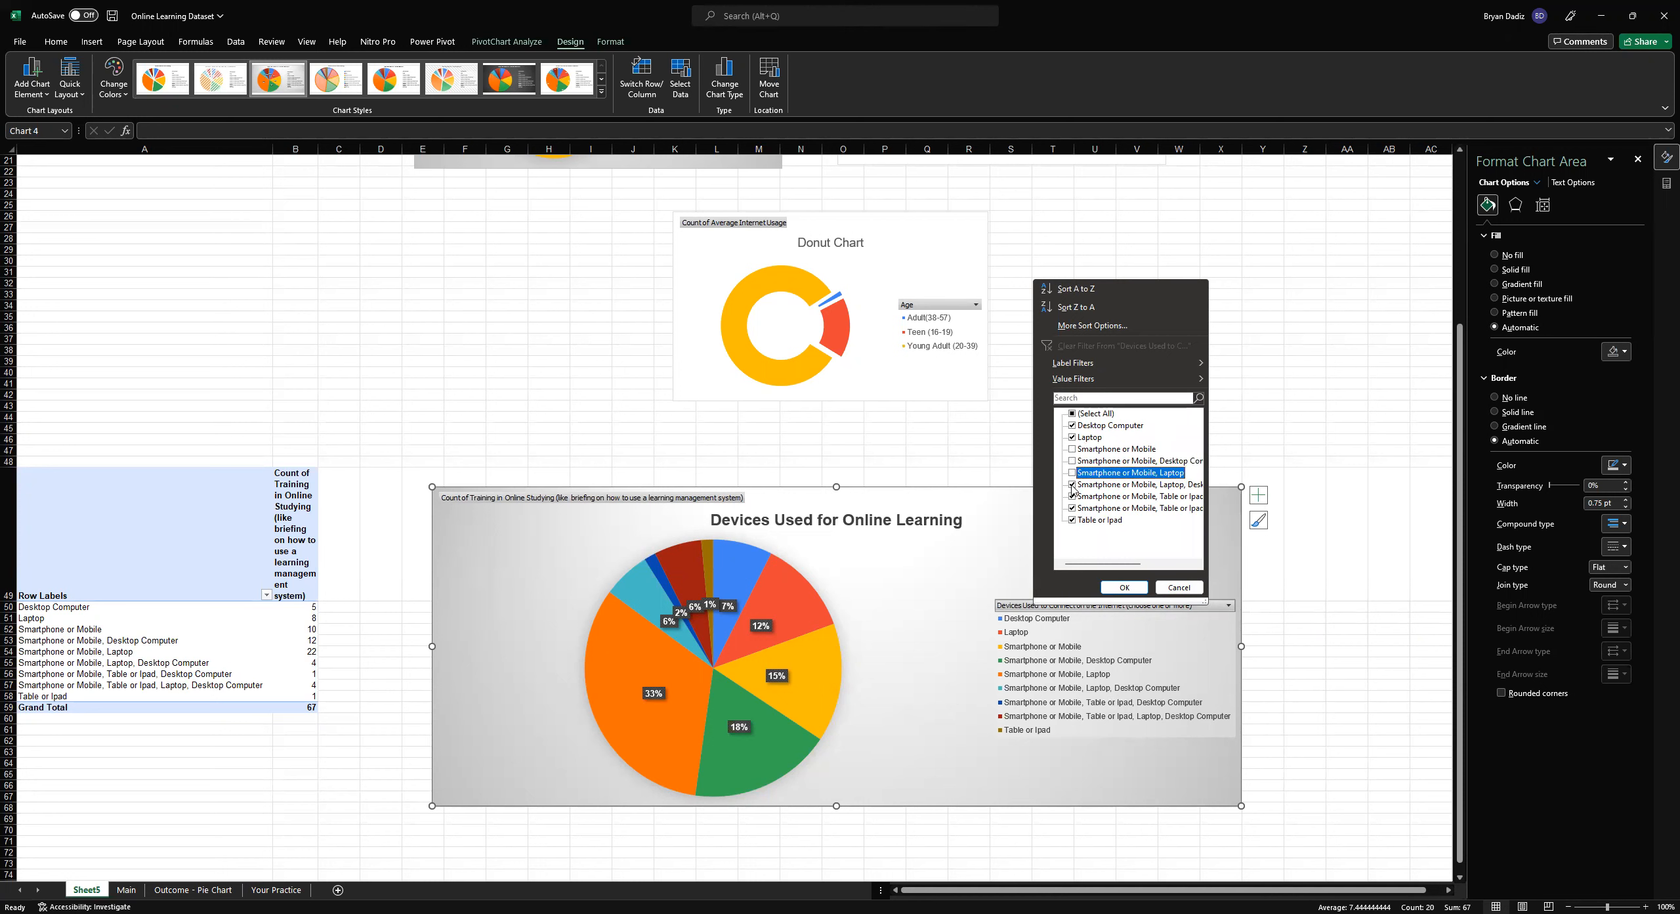
pyautogui.click(1073, 485)
pyautogui.click(1073, 509)
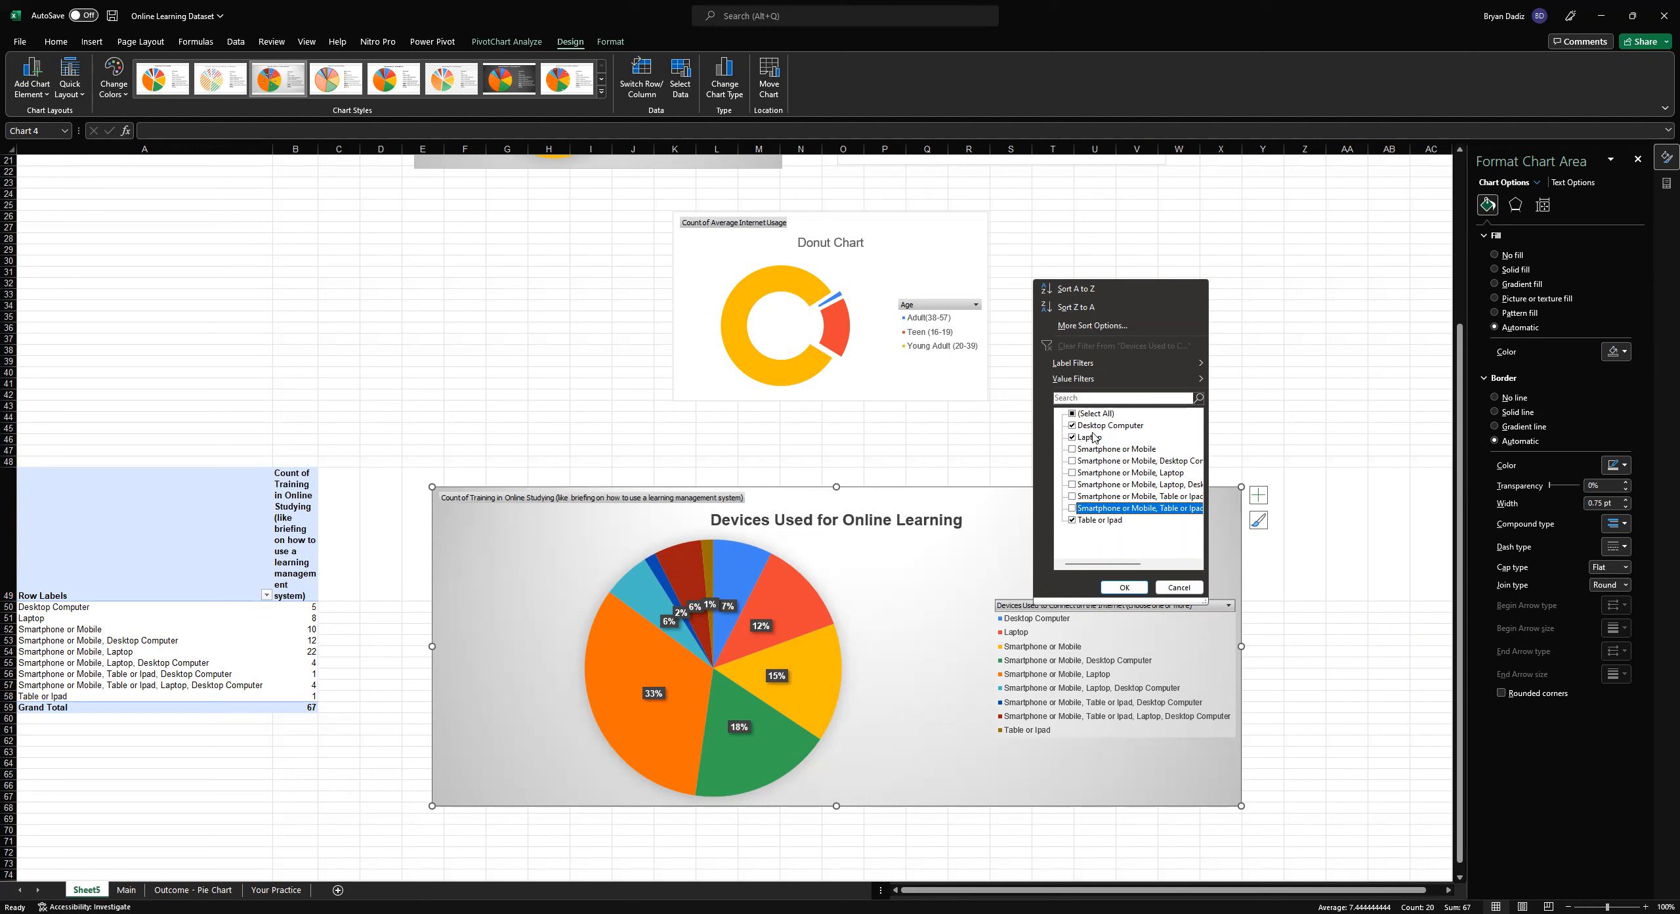
pyautogui.click(1117, 589)
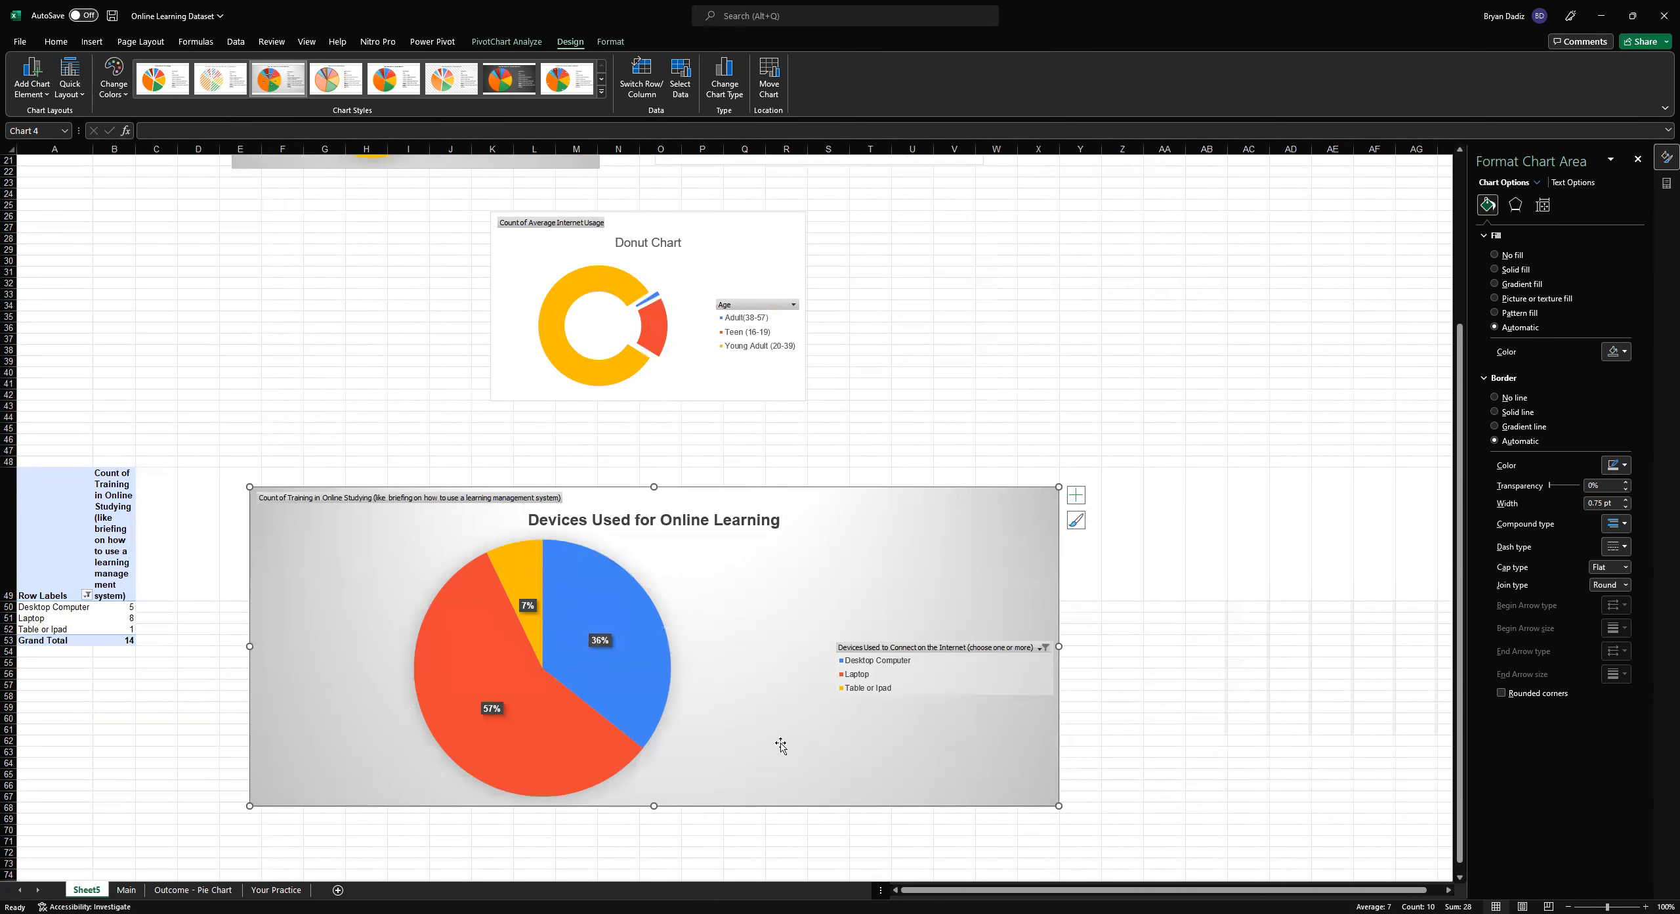
# Correct the PivotTable row label in cell A52 to "Tablet or Ipad"
pyautogui.scroll(-1, 863, 674)
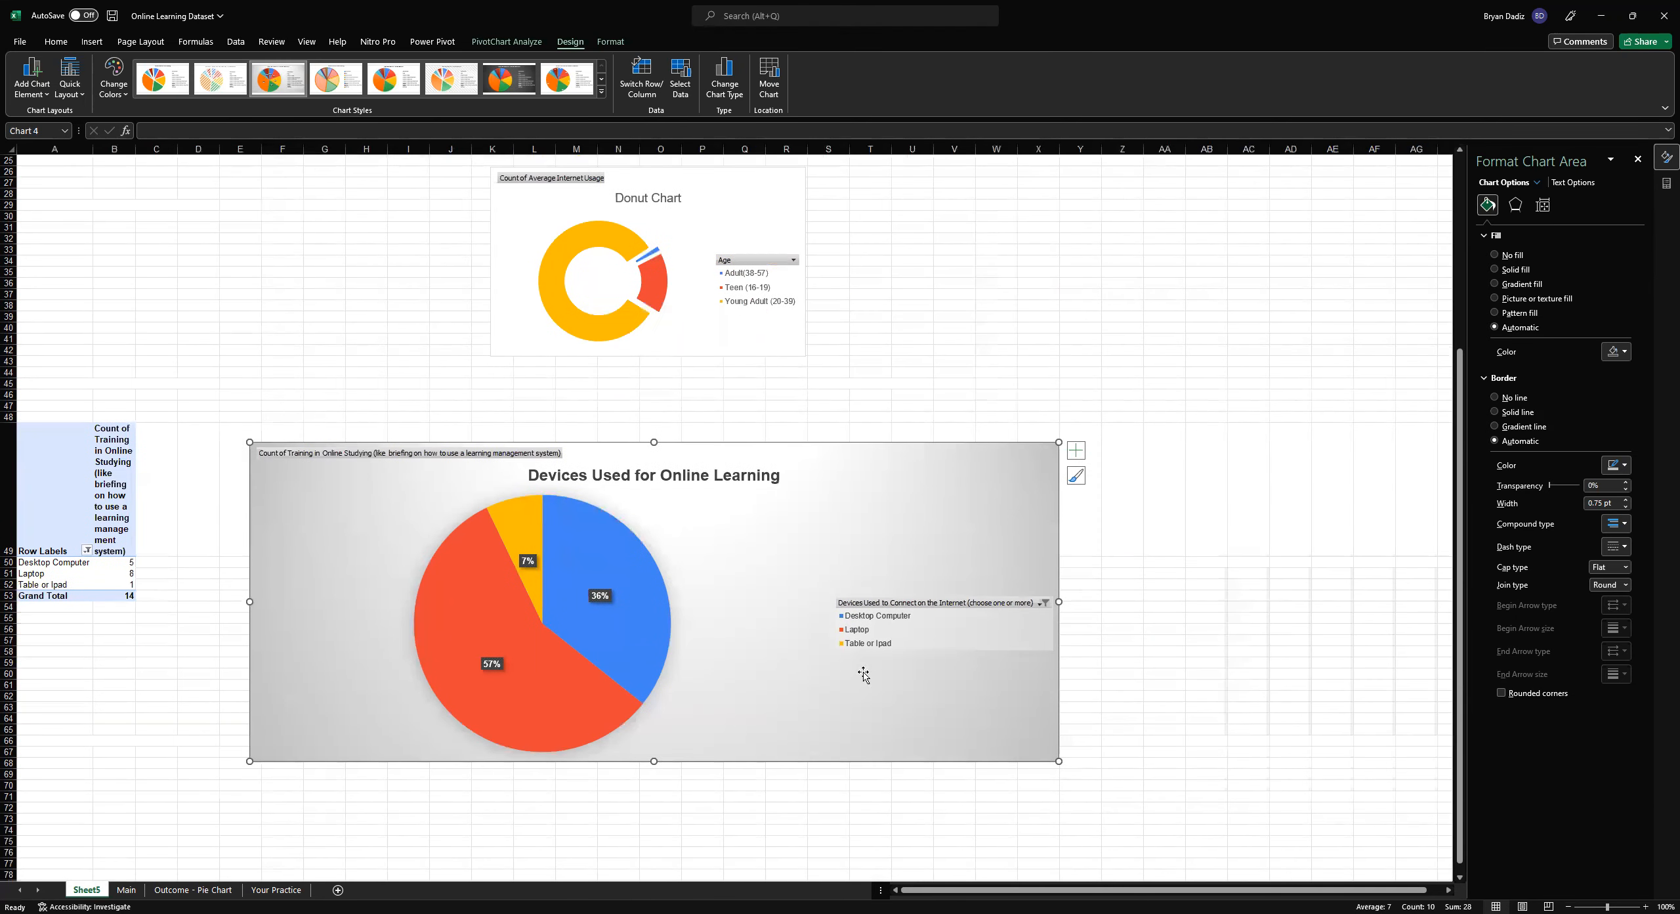
pyautogui.click(862, 645)
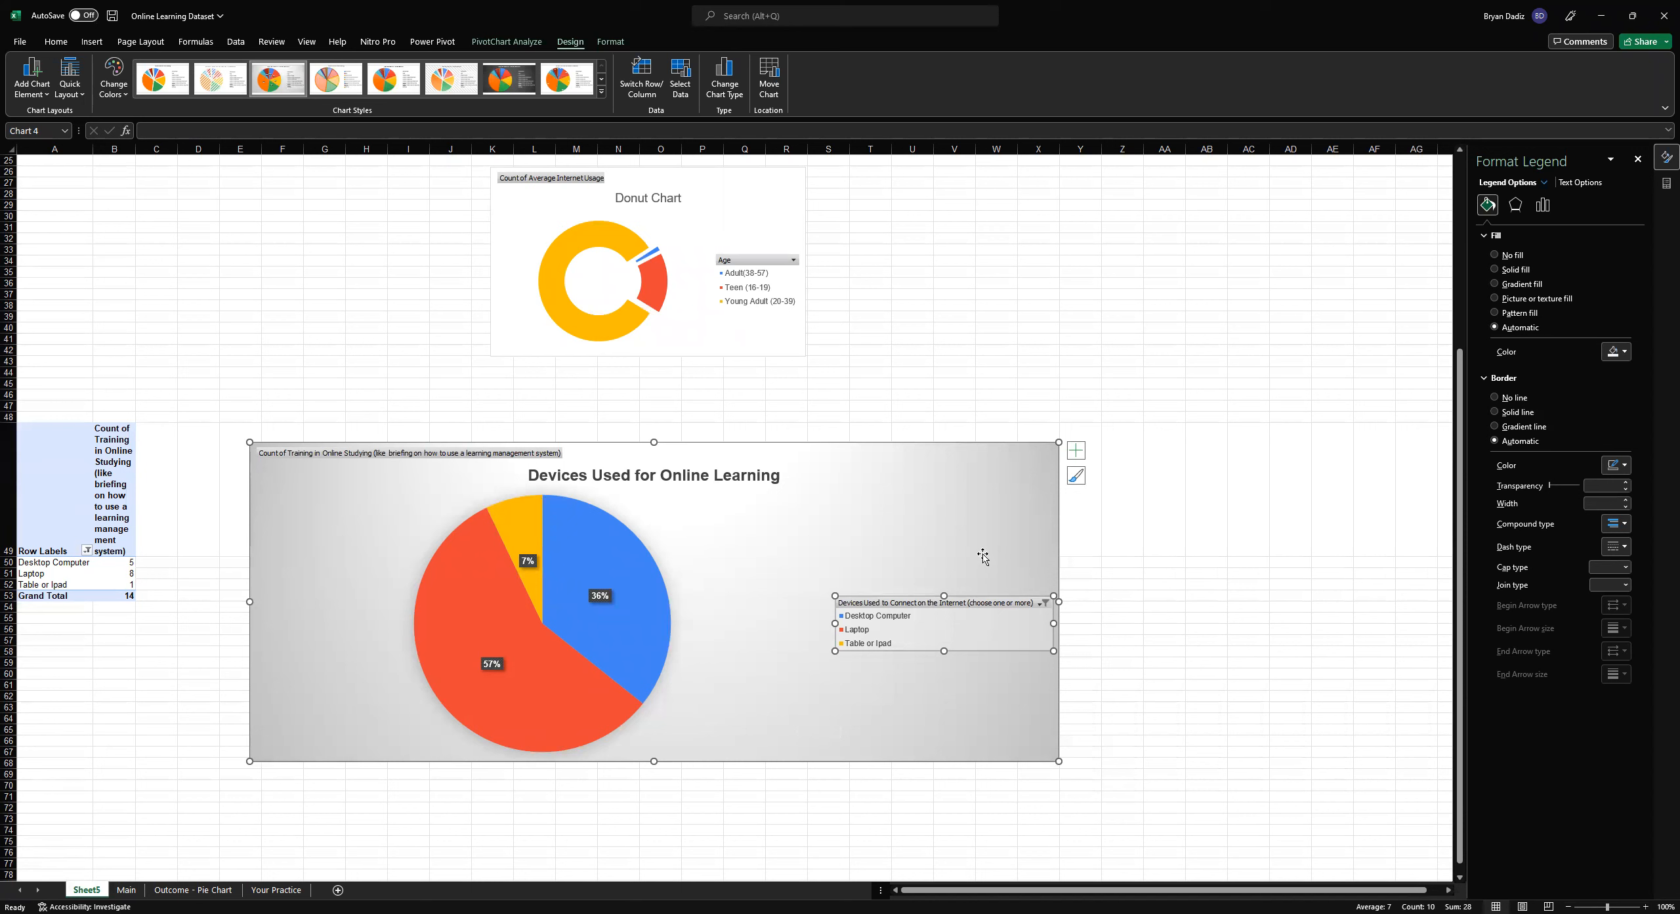
pyautogui.click(51, 584)
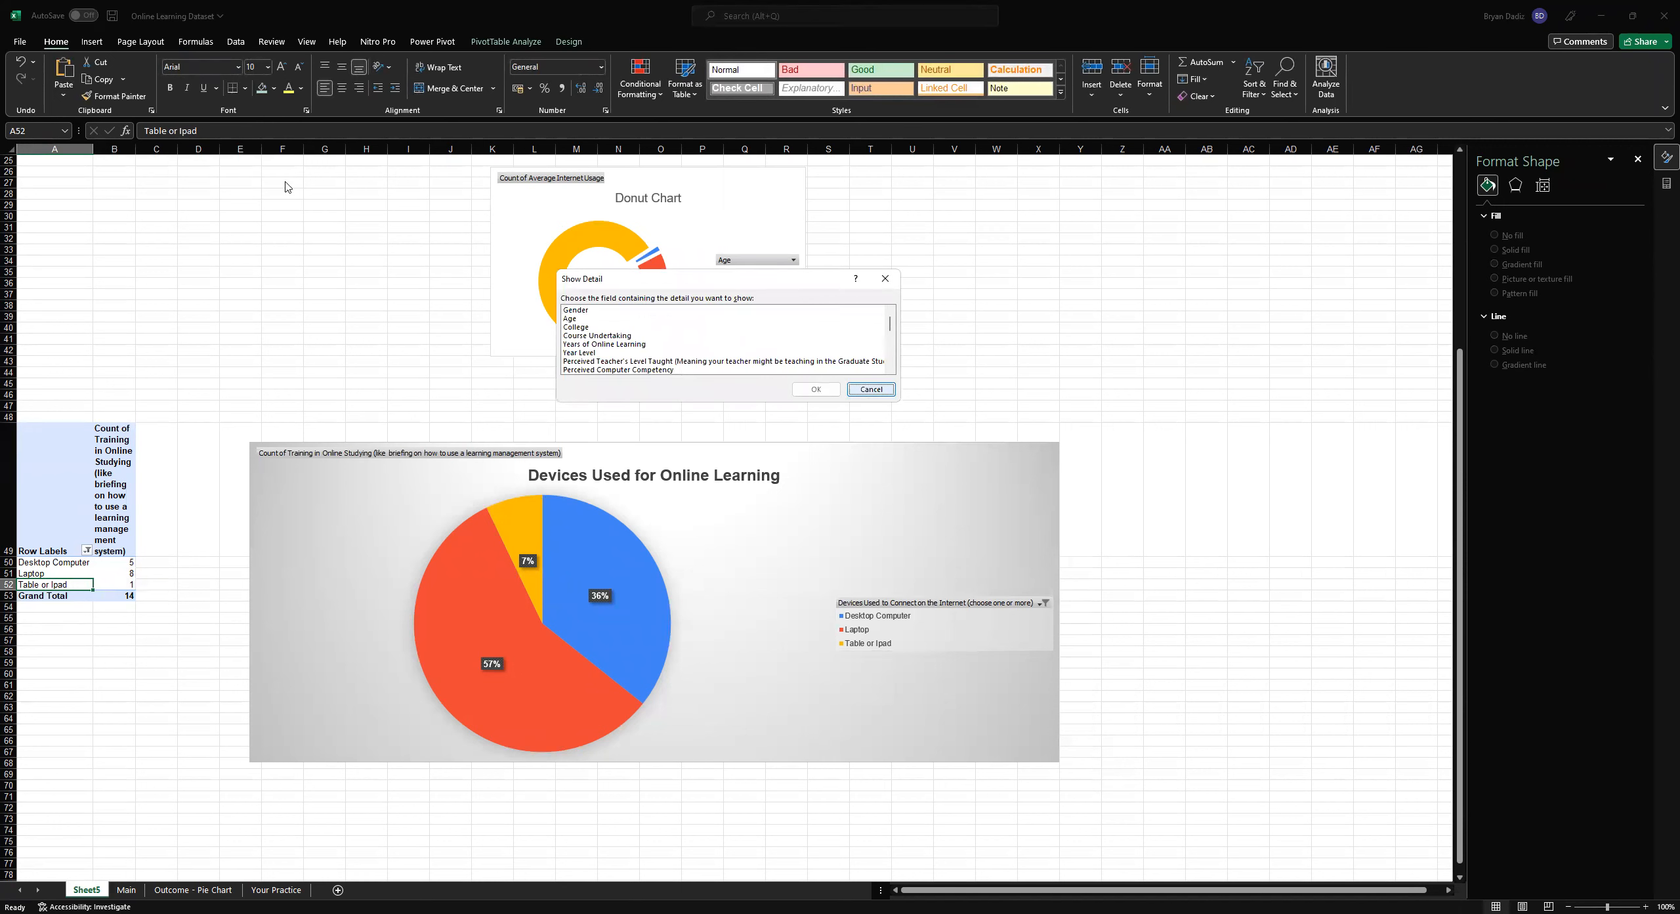
pyautogui.press('Escape')
pyautogui.click(224, 133)
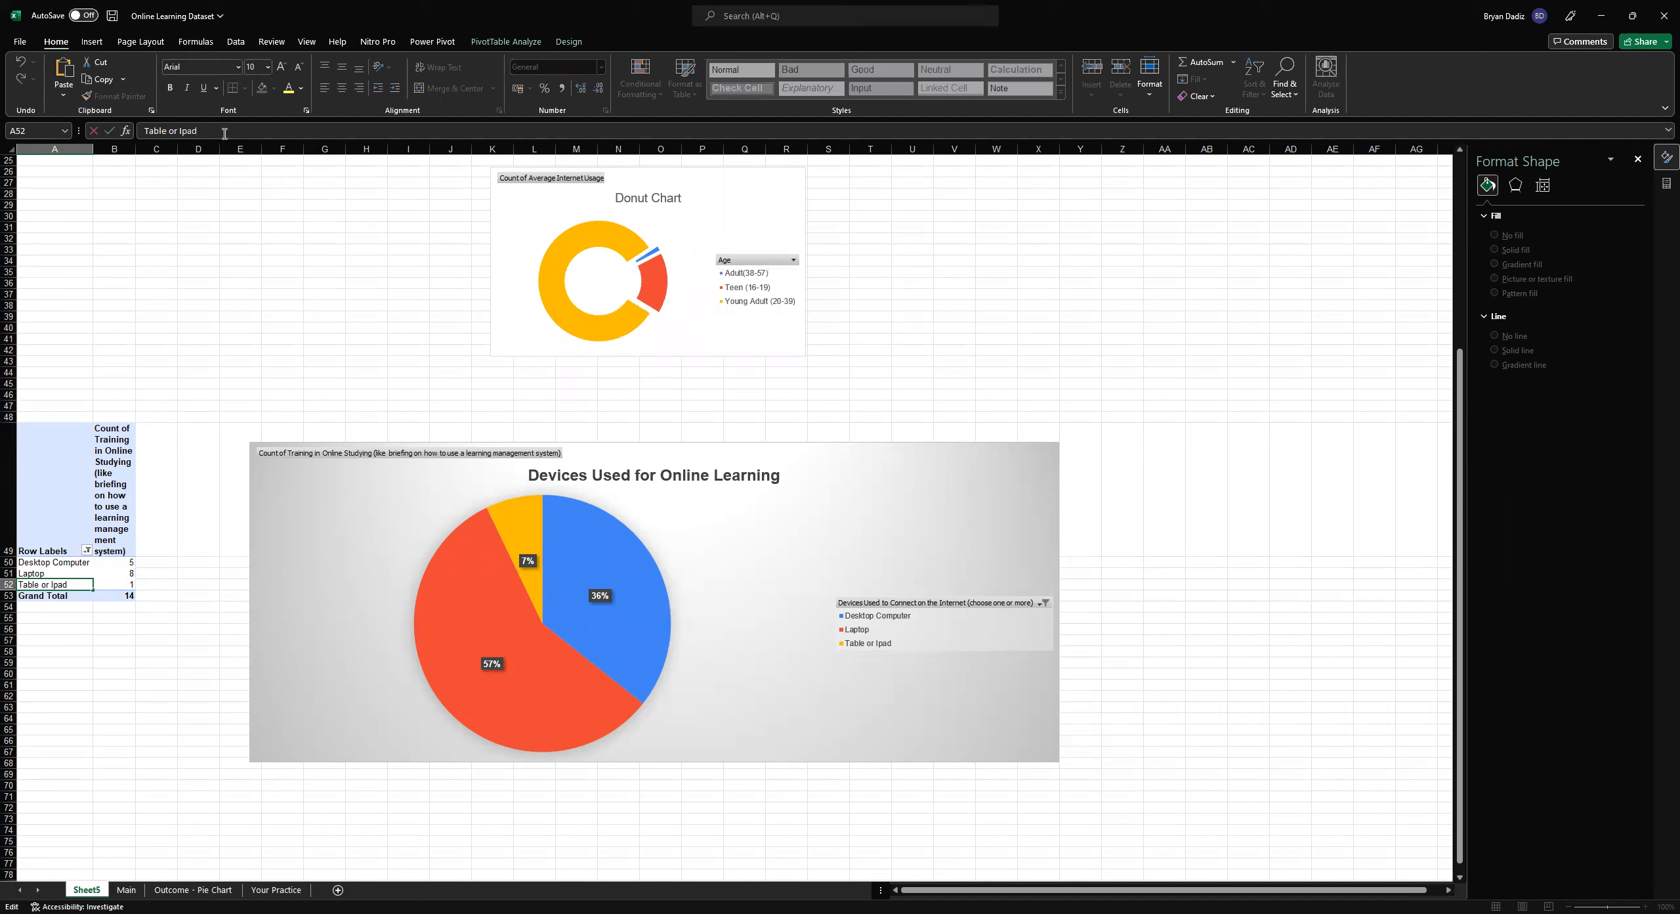
pyautogui.write('t')
pyautogui.press('Return')
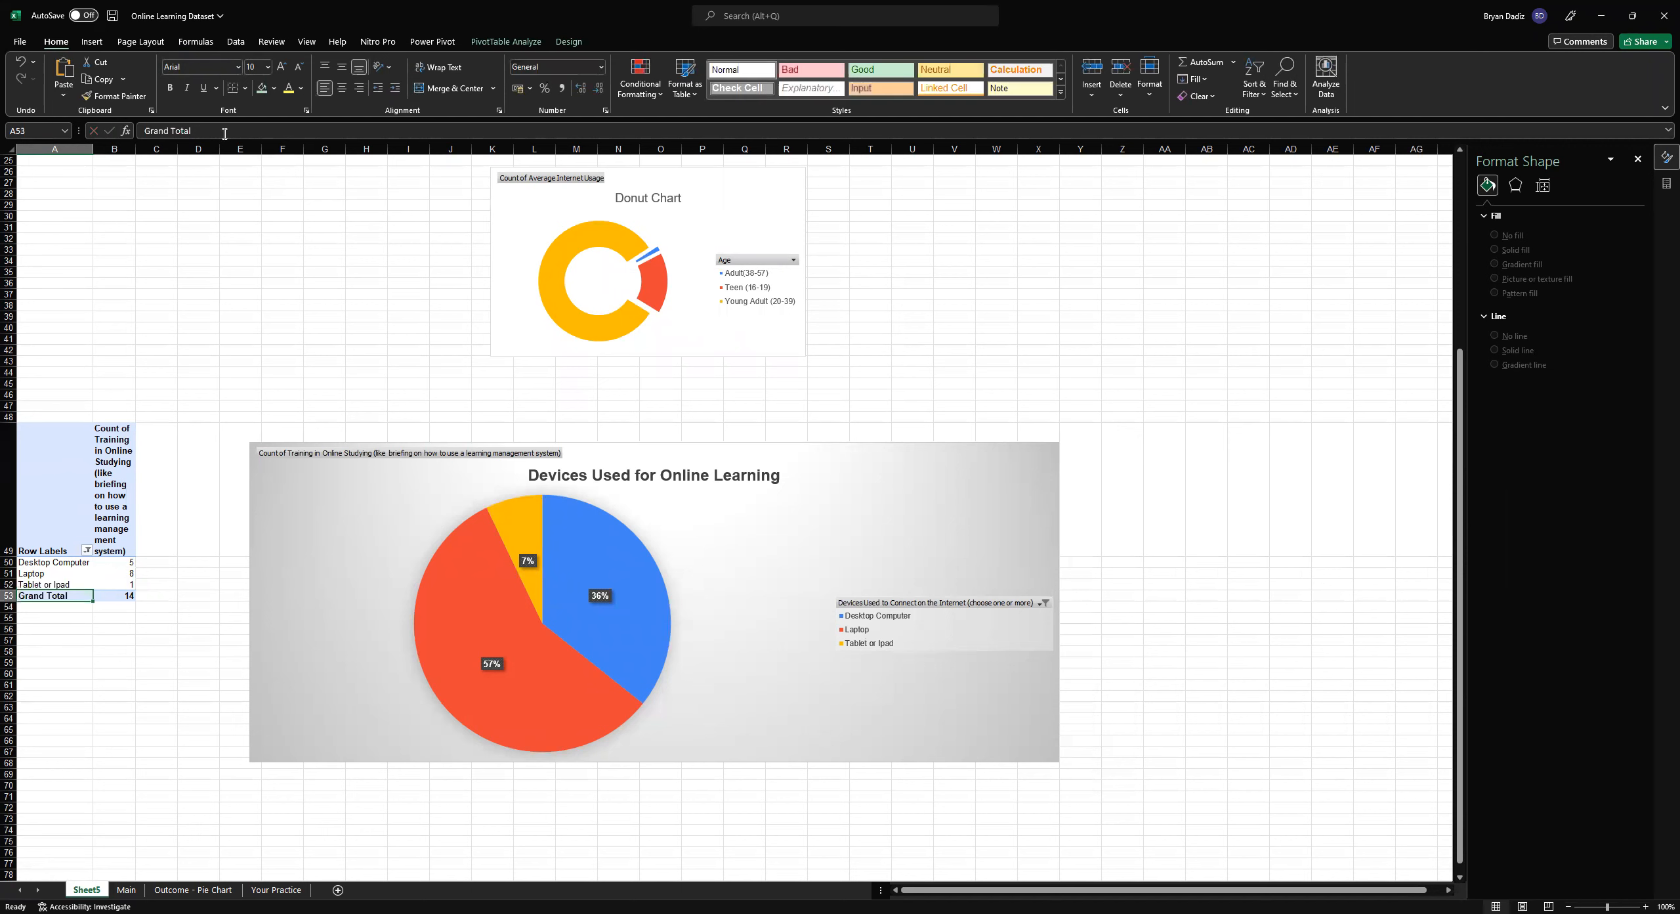
# Look over the charts on Sheet5, from the age-based pie charts down to the devices chart and its legend
pyautogui.click(912, 629)
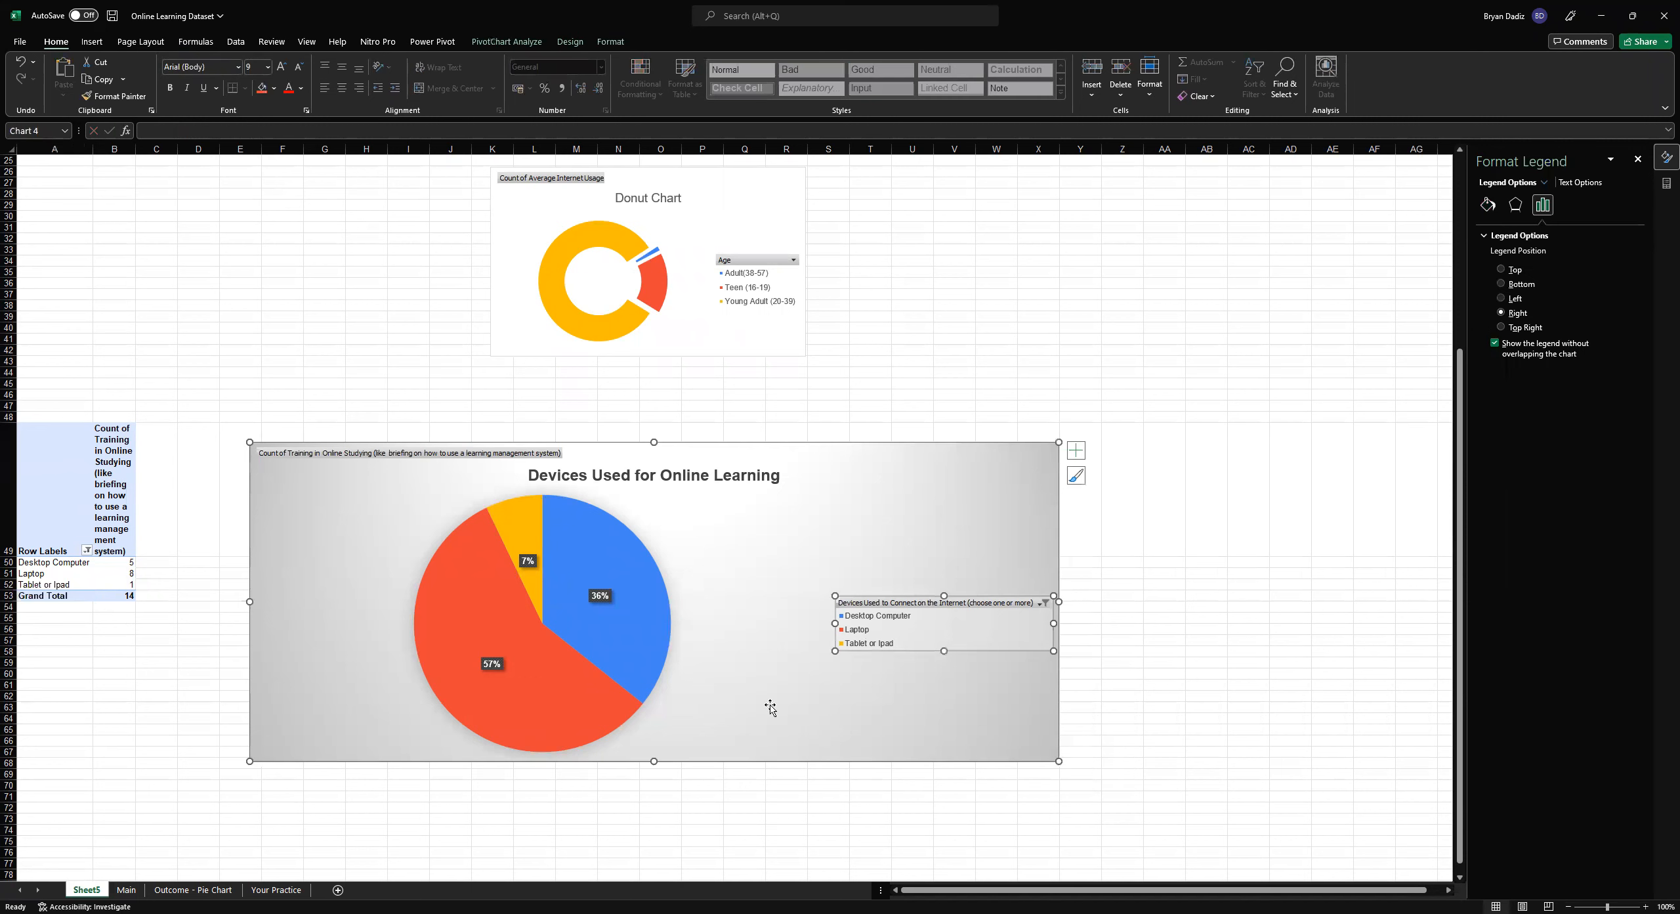
pyautogui.moveTo(646, 576)
pyautogui.scroll(8, 800, 417)
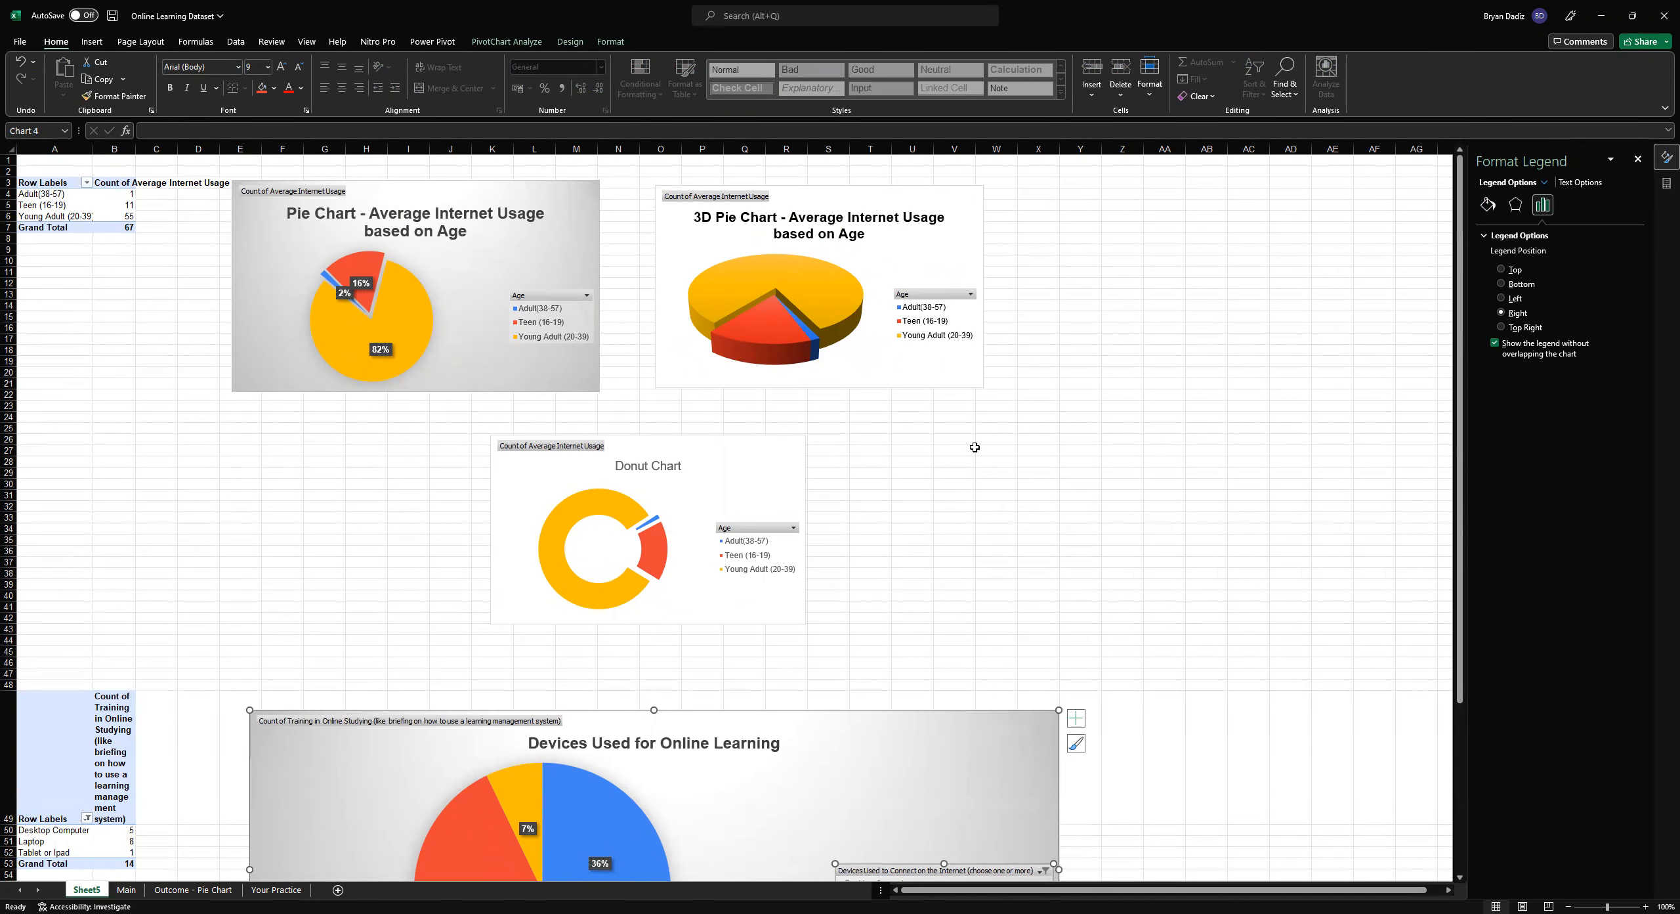
pyautogui.scroll(-4, 974, 451)
pyautogui.scroll(-3, 769, 537)
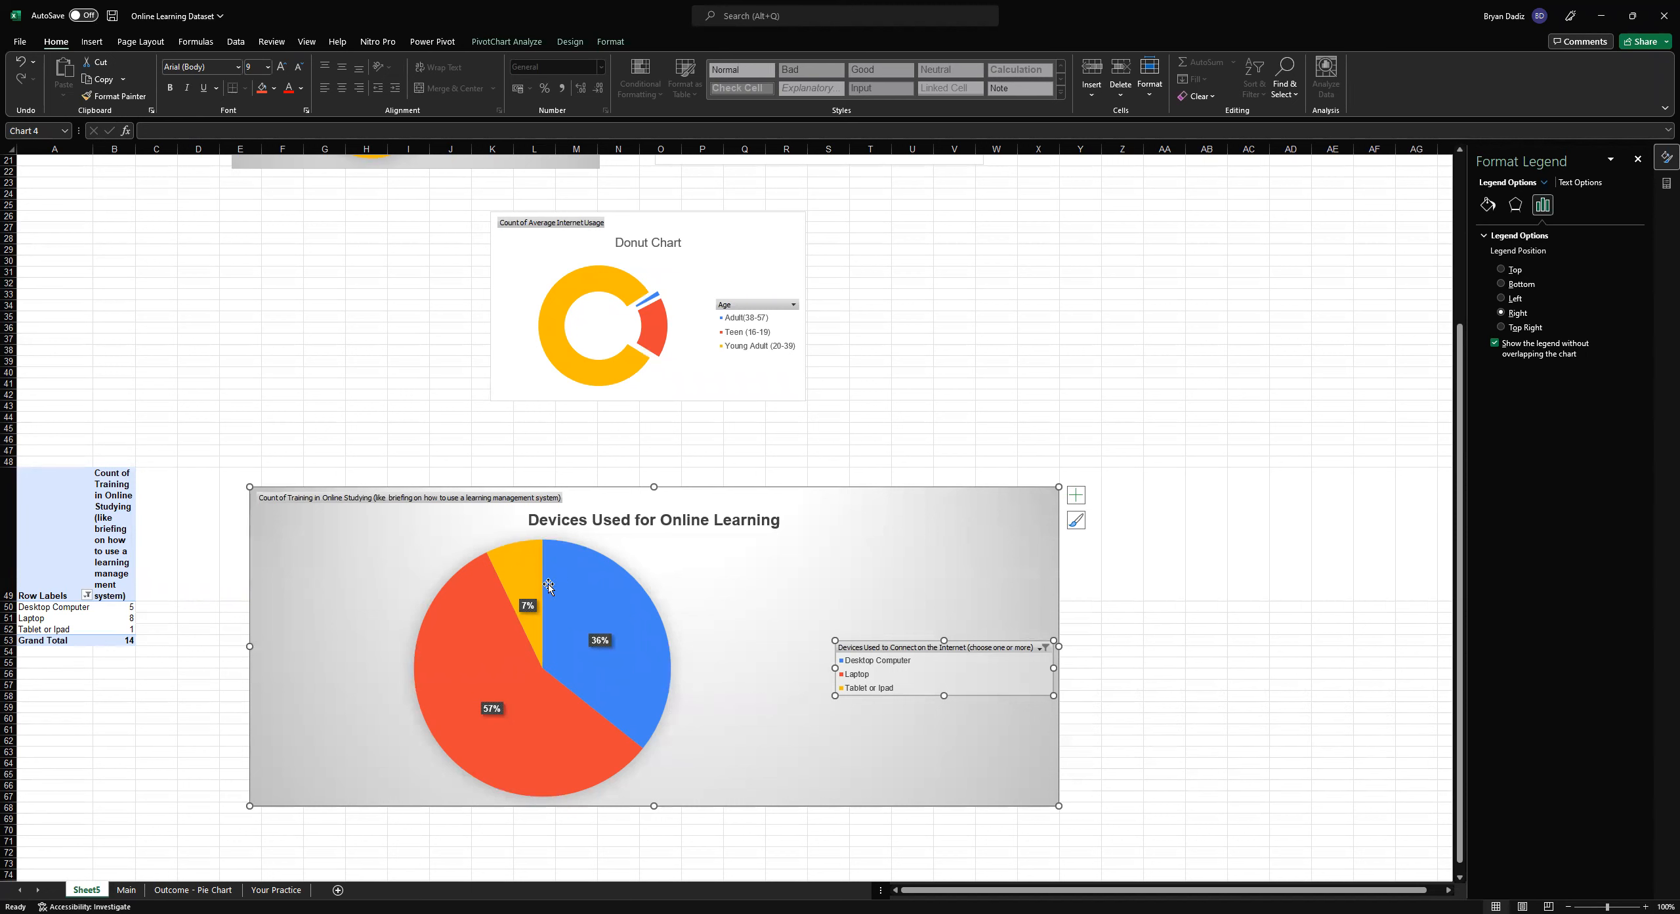
# Move the flat age-based pie chart closer to the 3D pie chart so it starts in column F
pyautogui.moveTo(623, 656)
pyautogui.scroll(7, 402, 405)
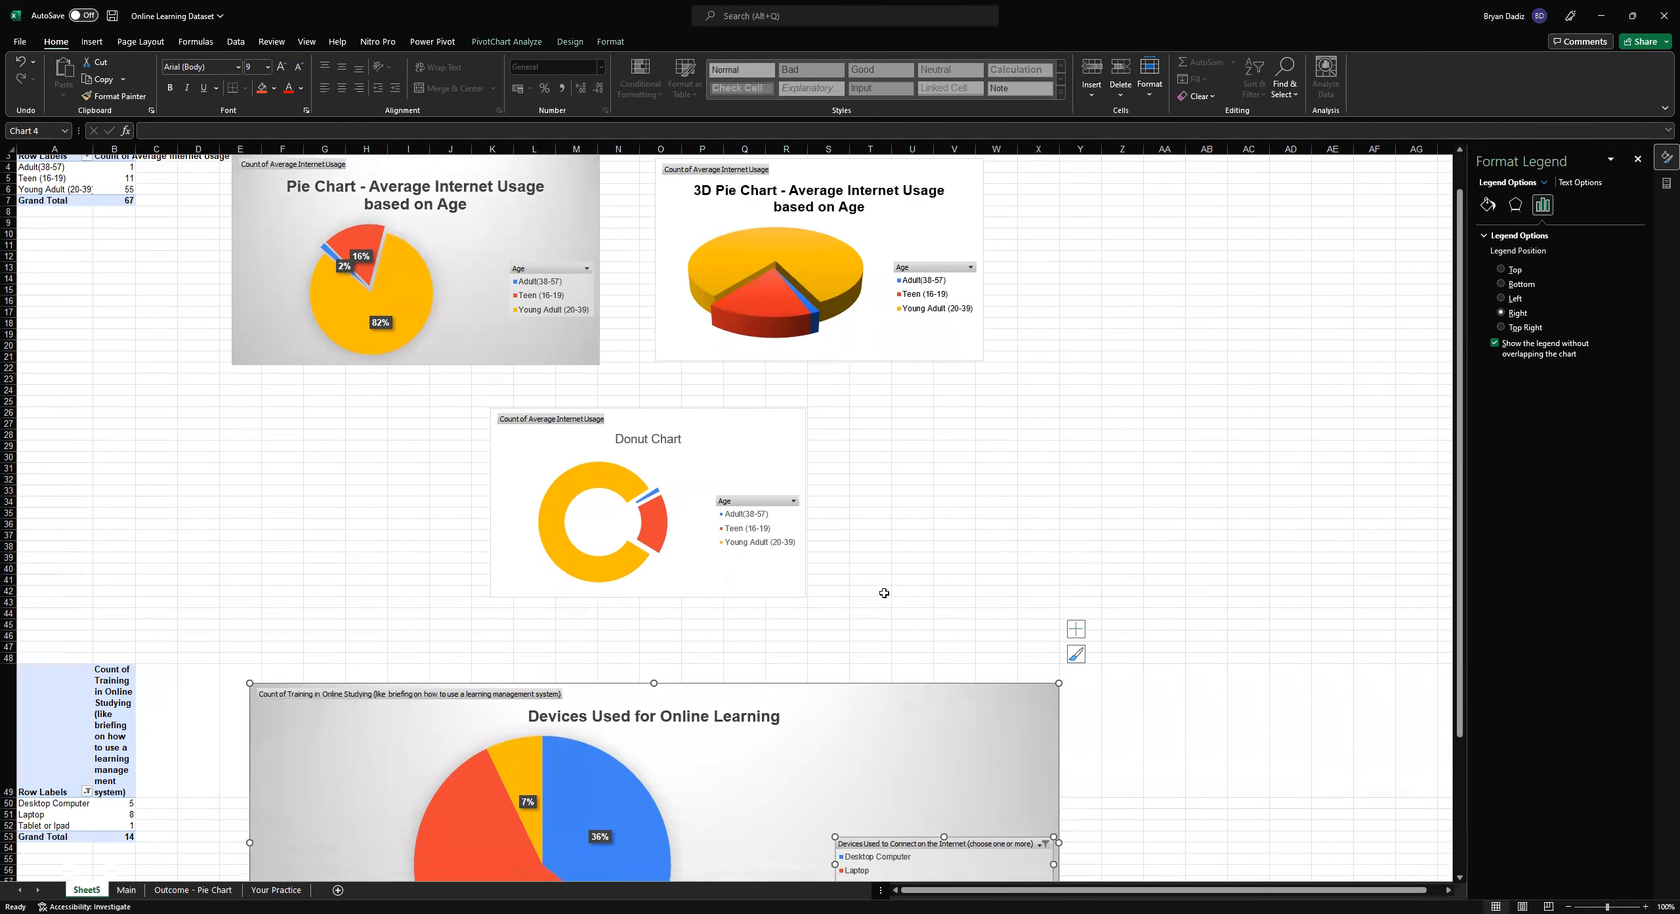
pyautogui.scroll(-3, 883, 588)
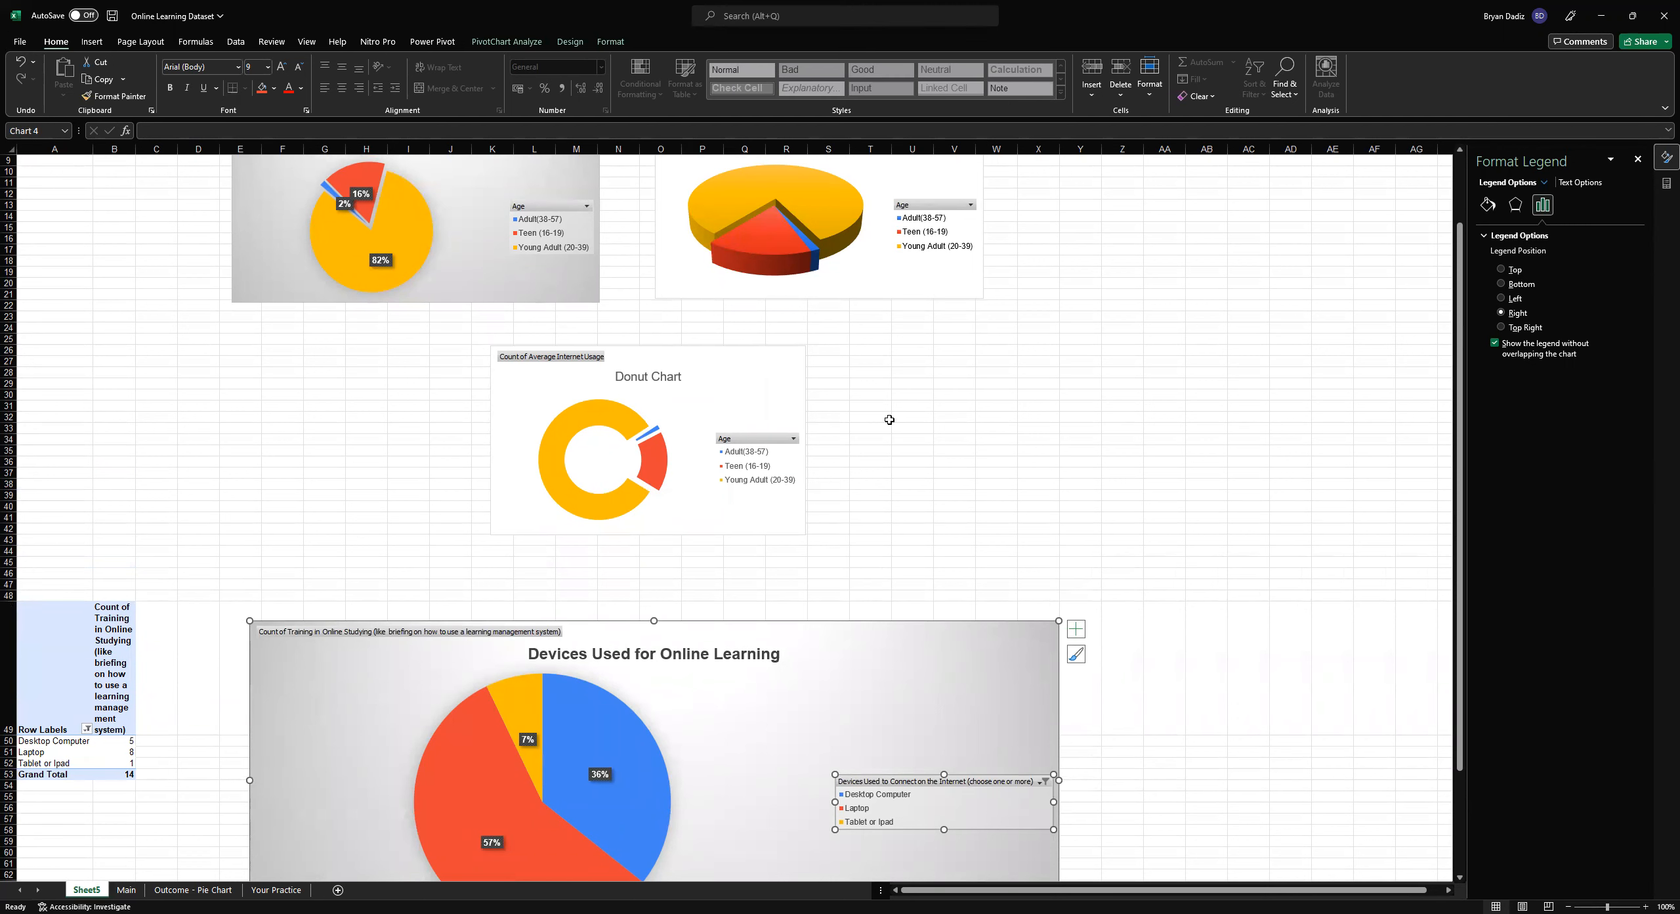
pyautogui.scroll(3, 890, 419)
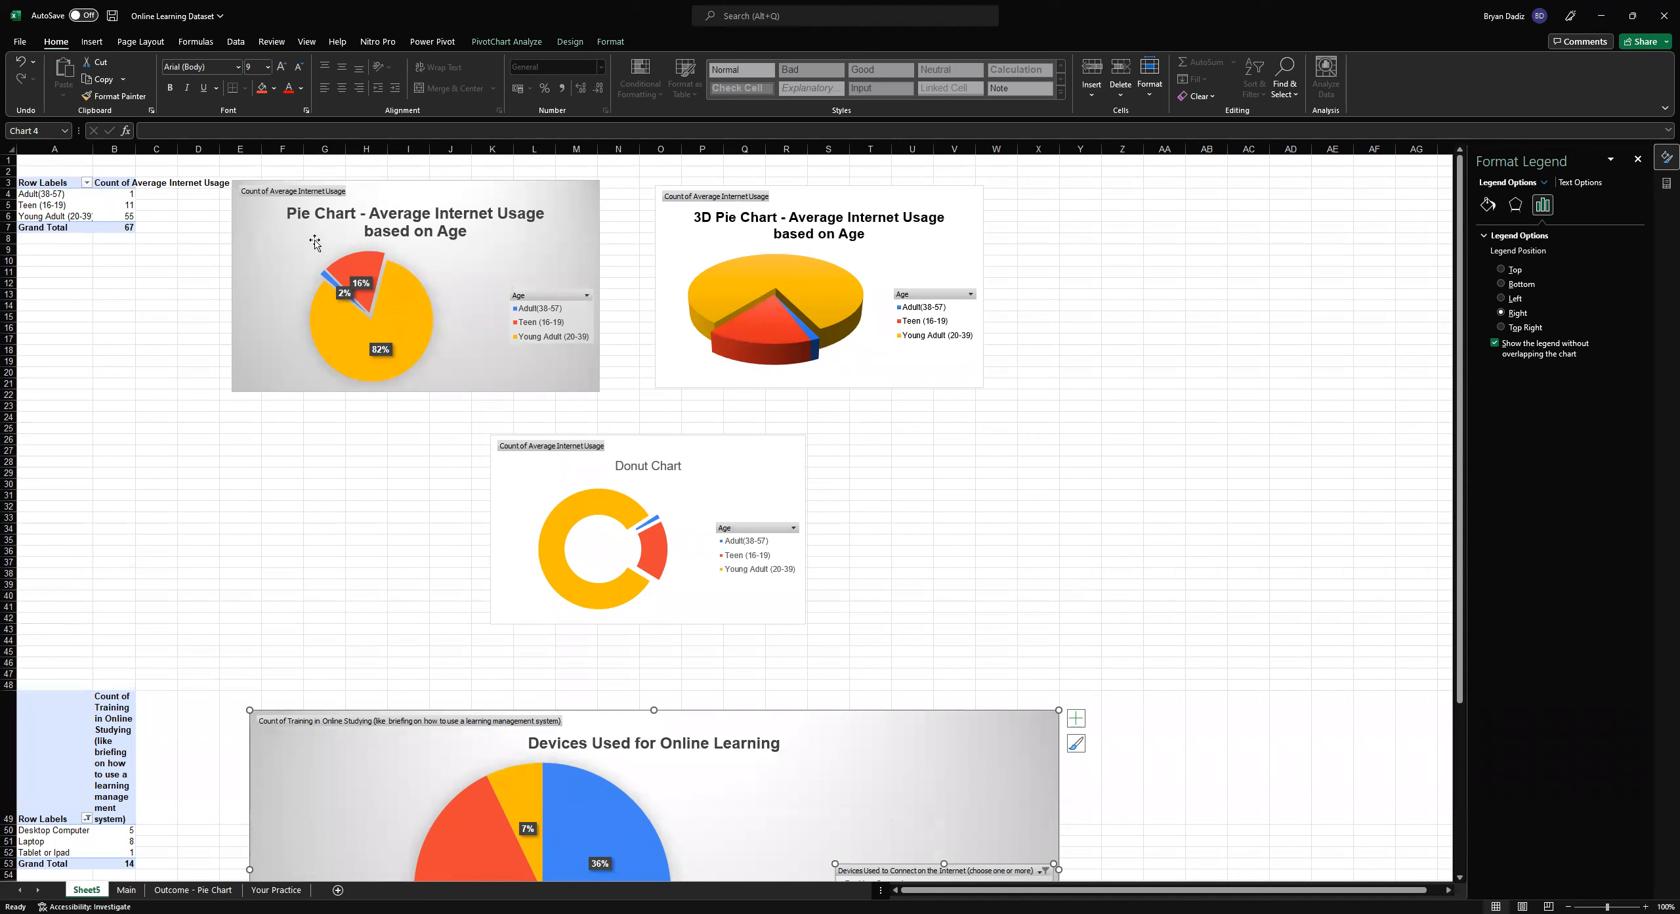
pyautogui.moveTo(416, 191); pyautogui.dragTo(443, 190)
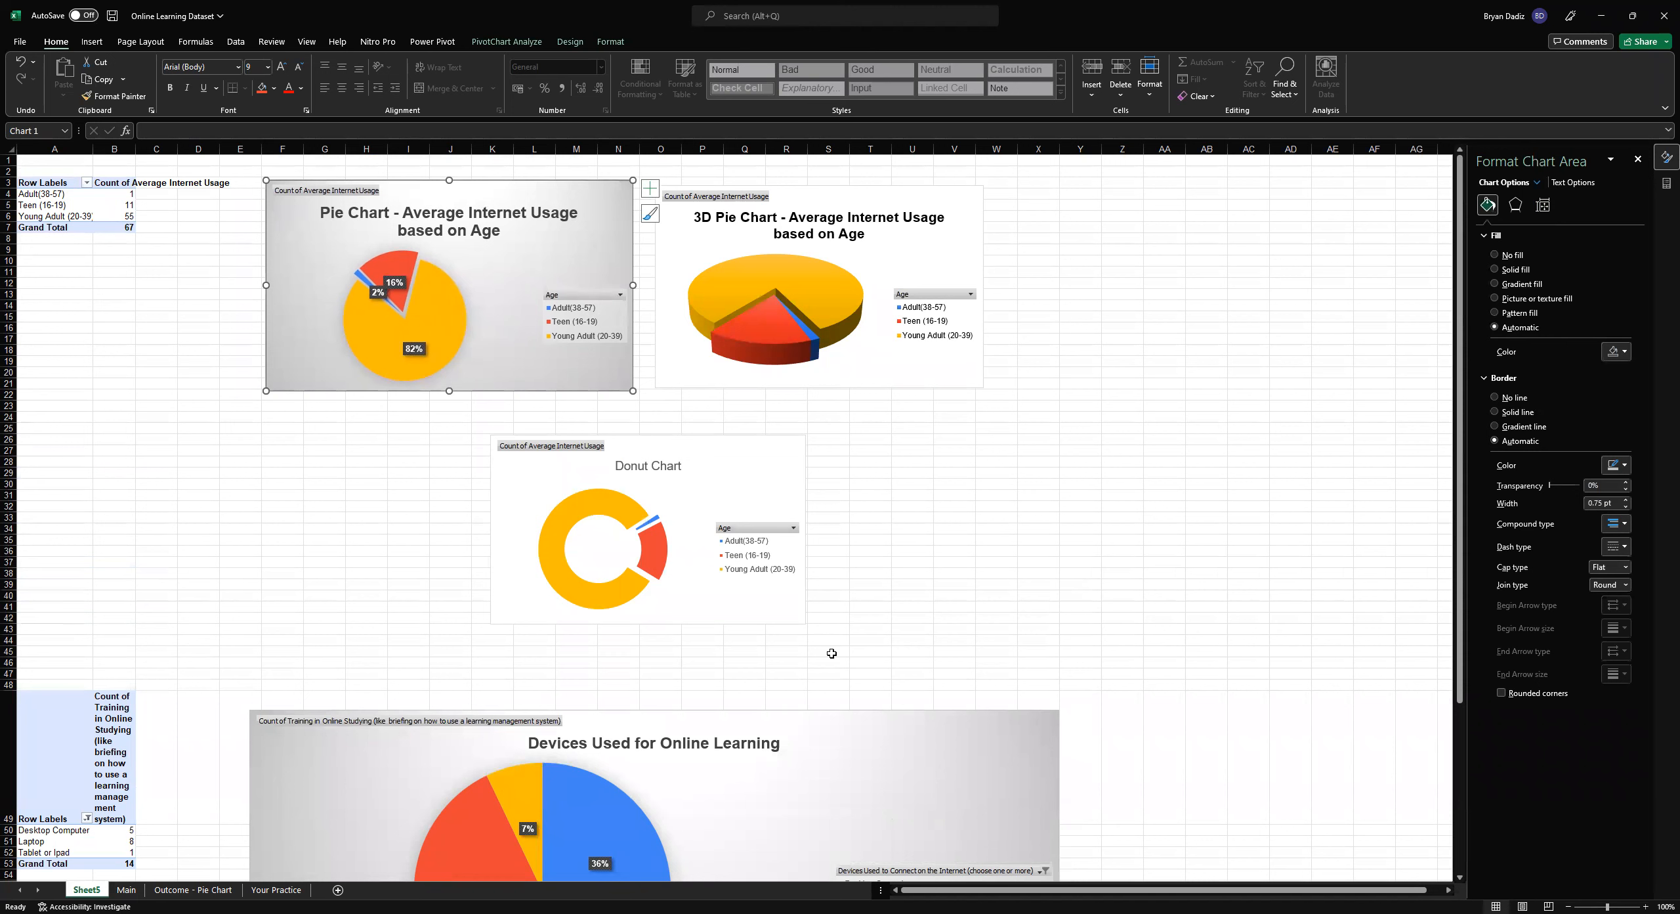
# On the Your Practice sheet, reword the end of the instruction in AB3 from "Gender with Internet Usage" to "Gender with Devices."
pyautogui.scroll(-2, 937, 617)
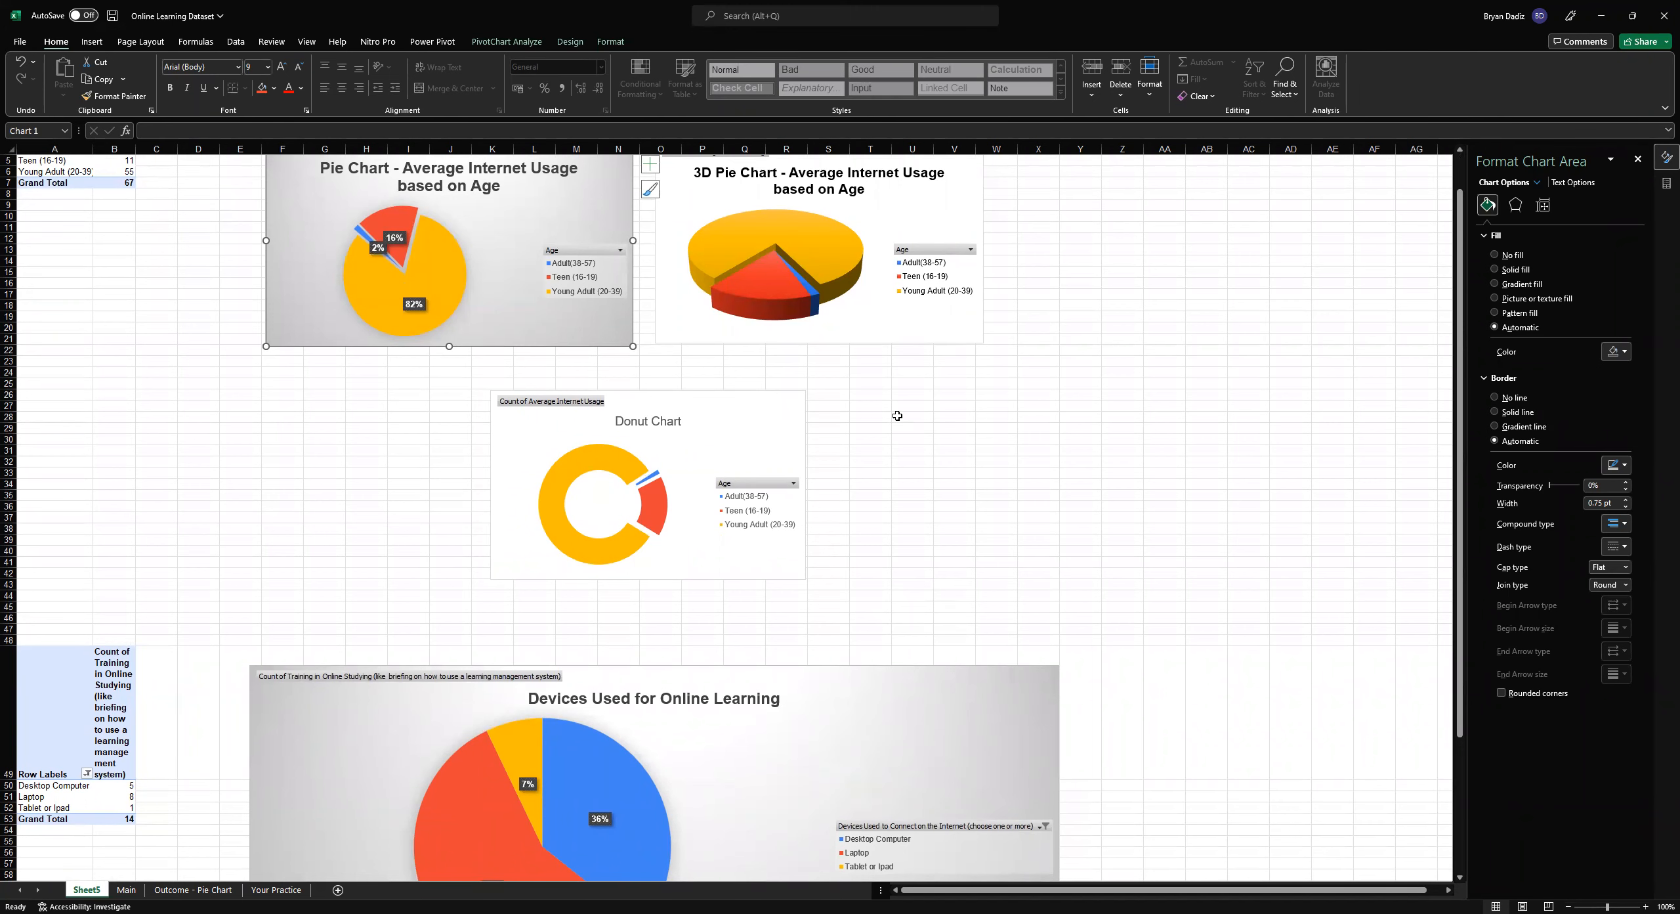
pyautogui.scroll(-5, 871, 414)
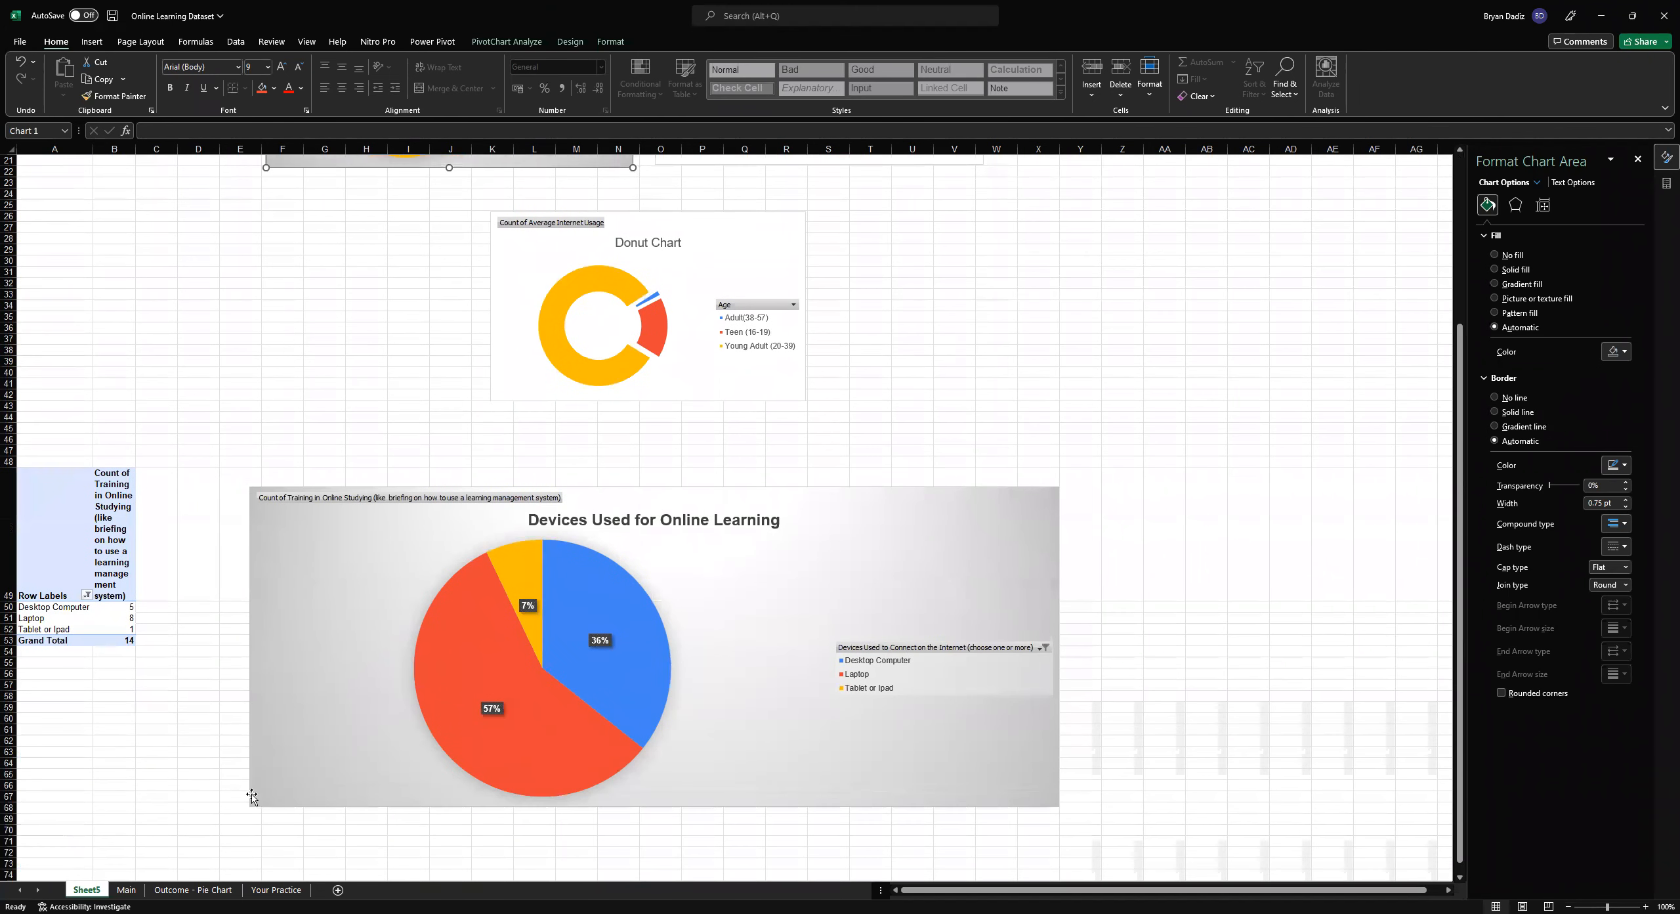
pyautogui.click(274, 892)
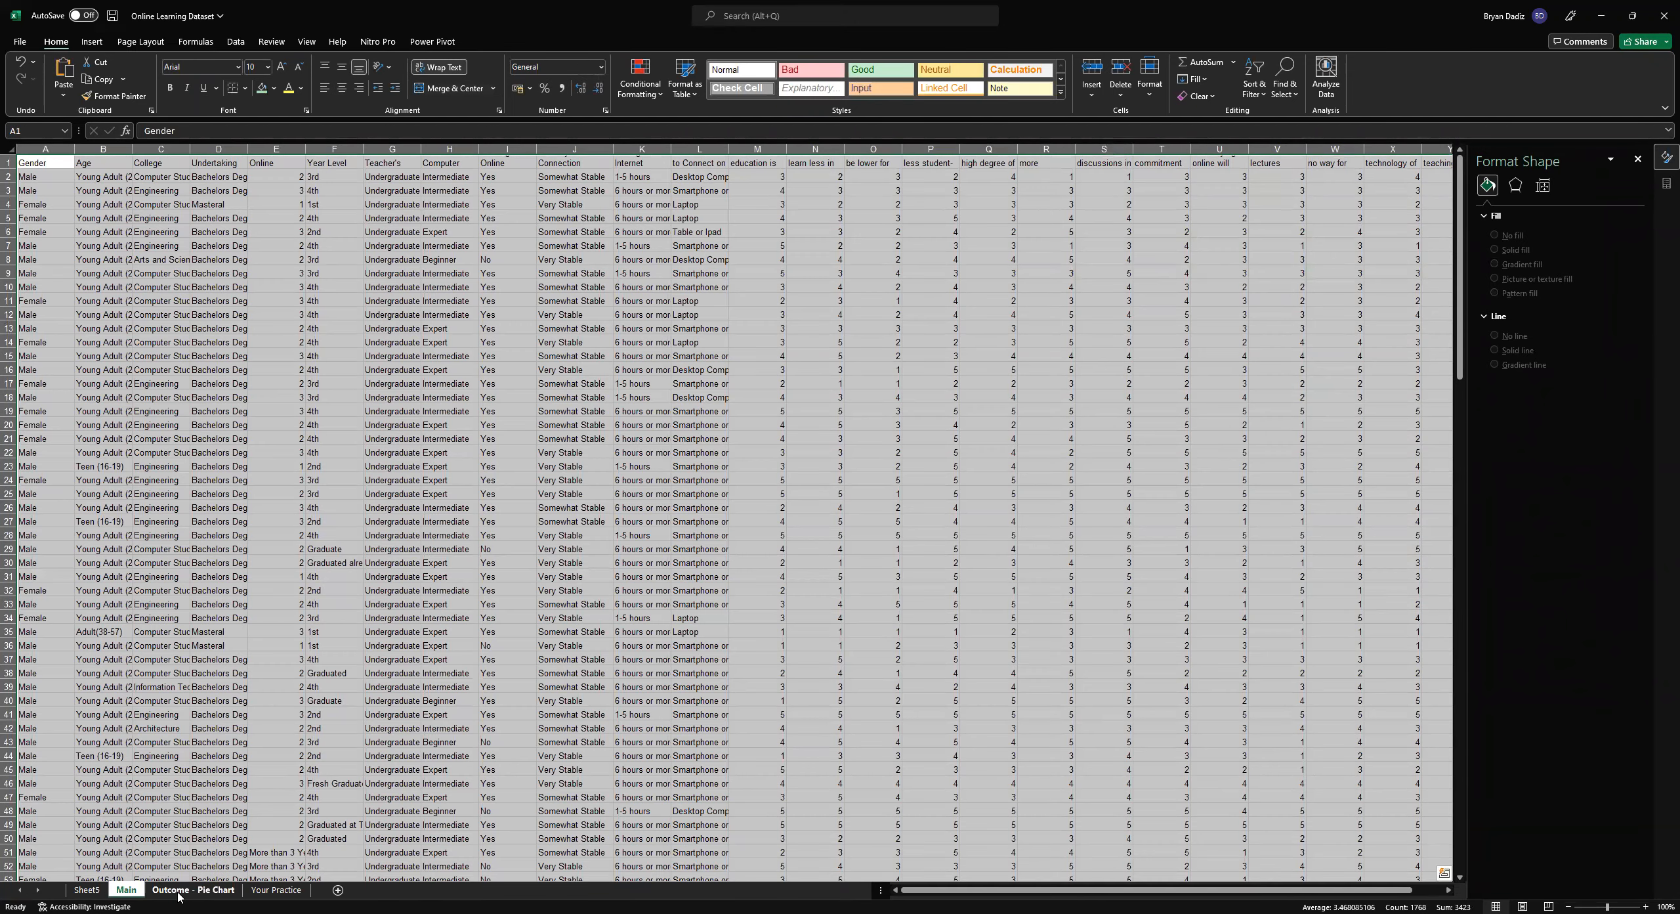
pyautogui.click(271, 892)
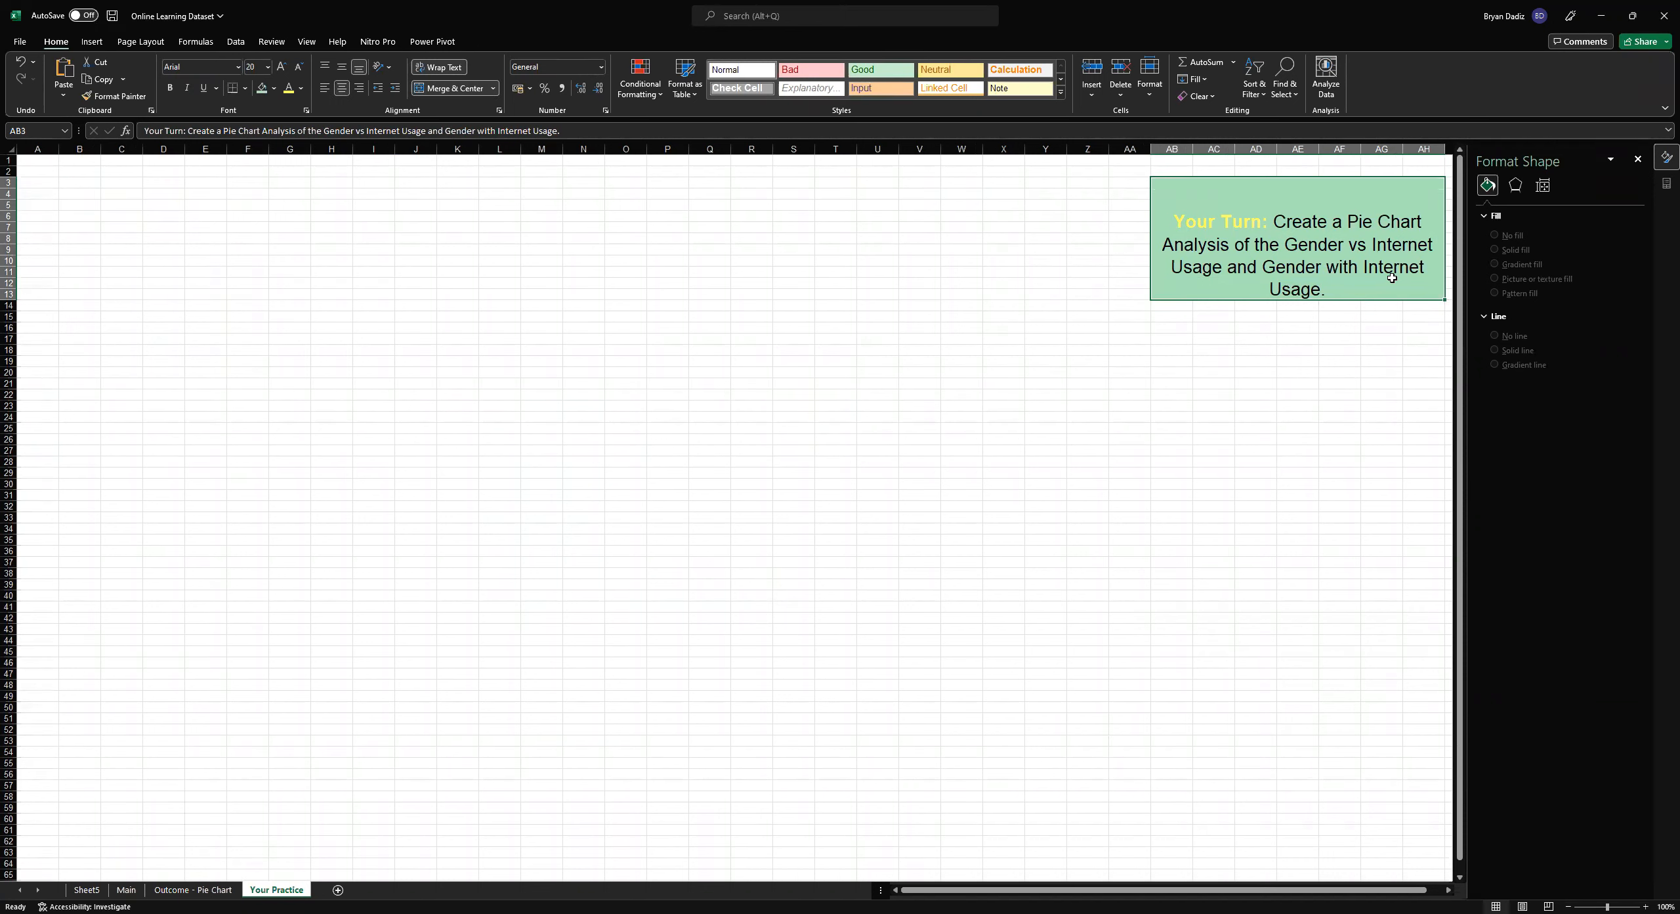
pyautogui.click(1316, 268)
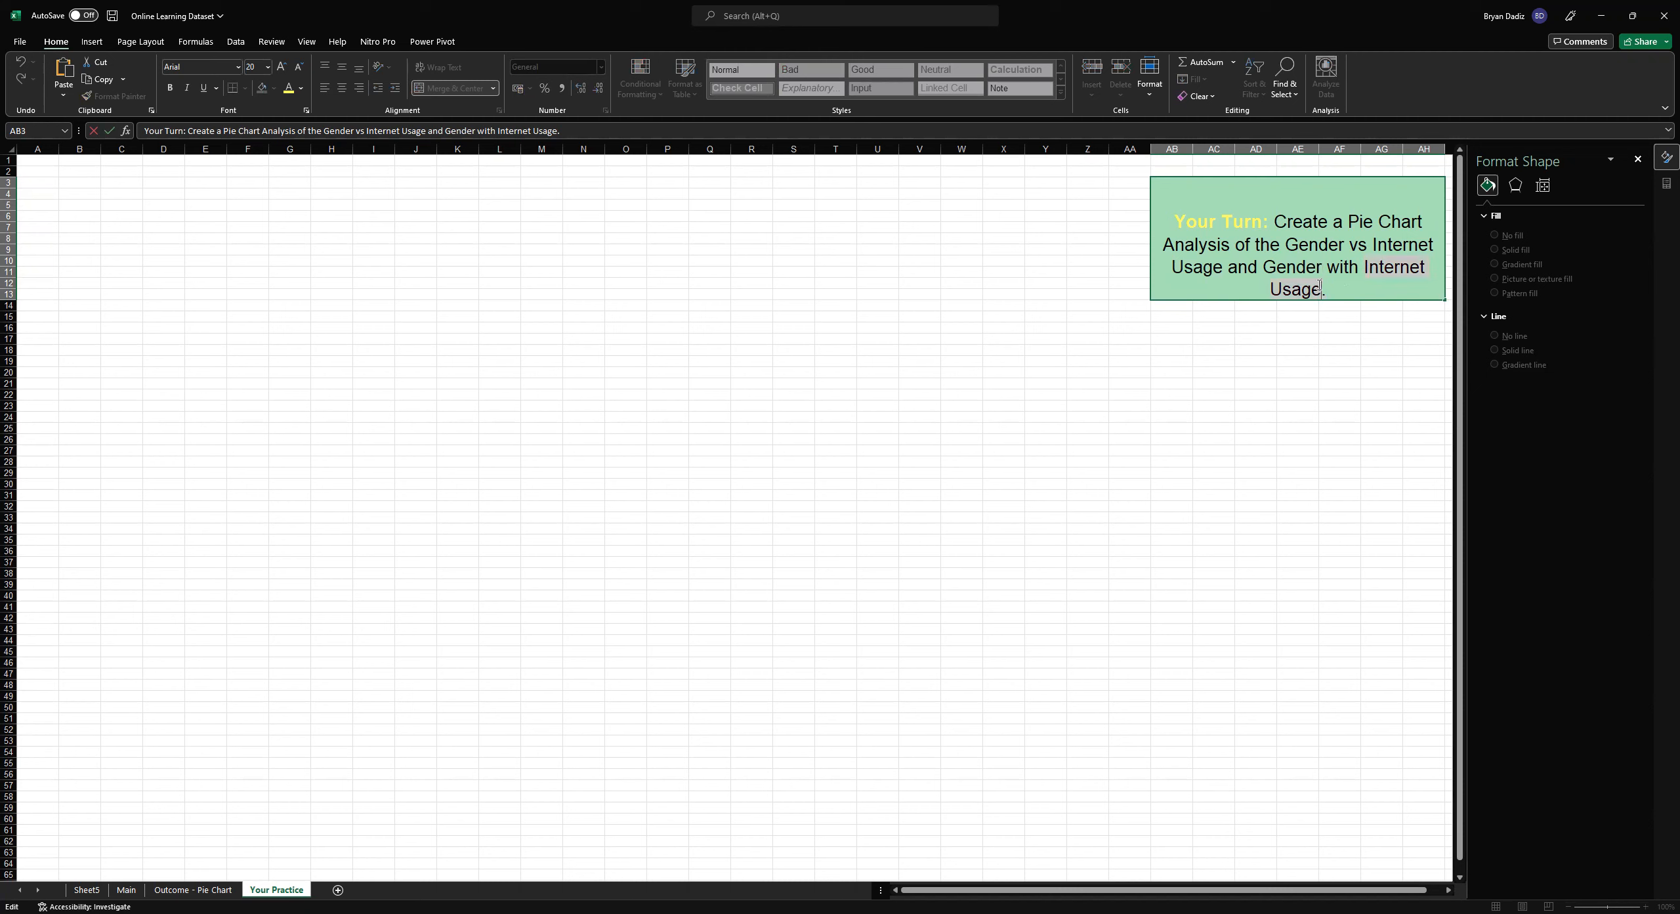
pyautogui.write('Devices')
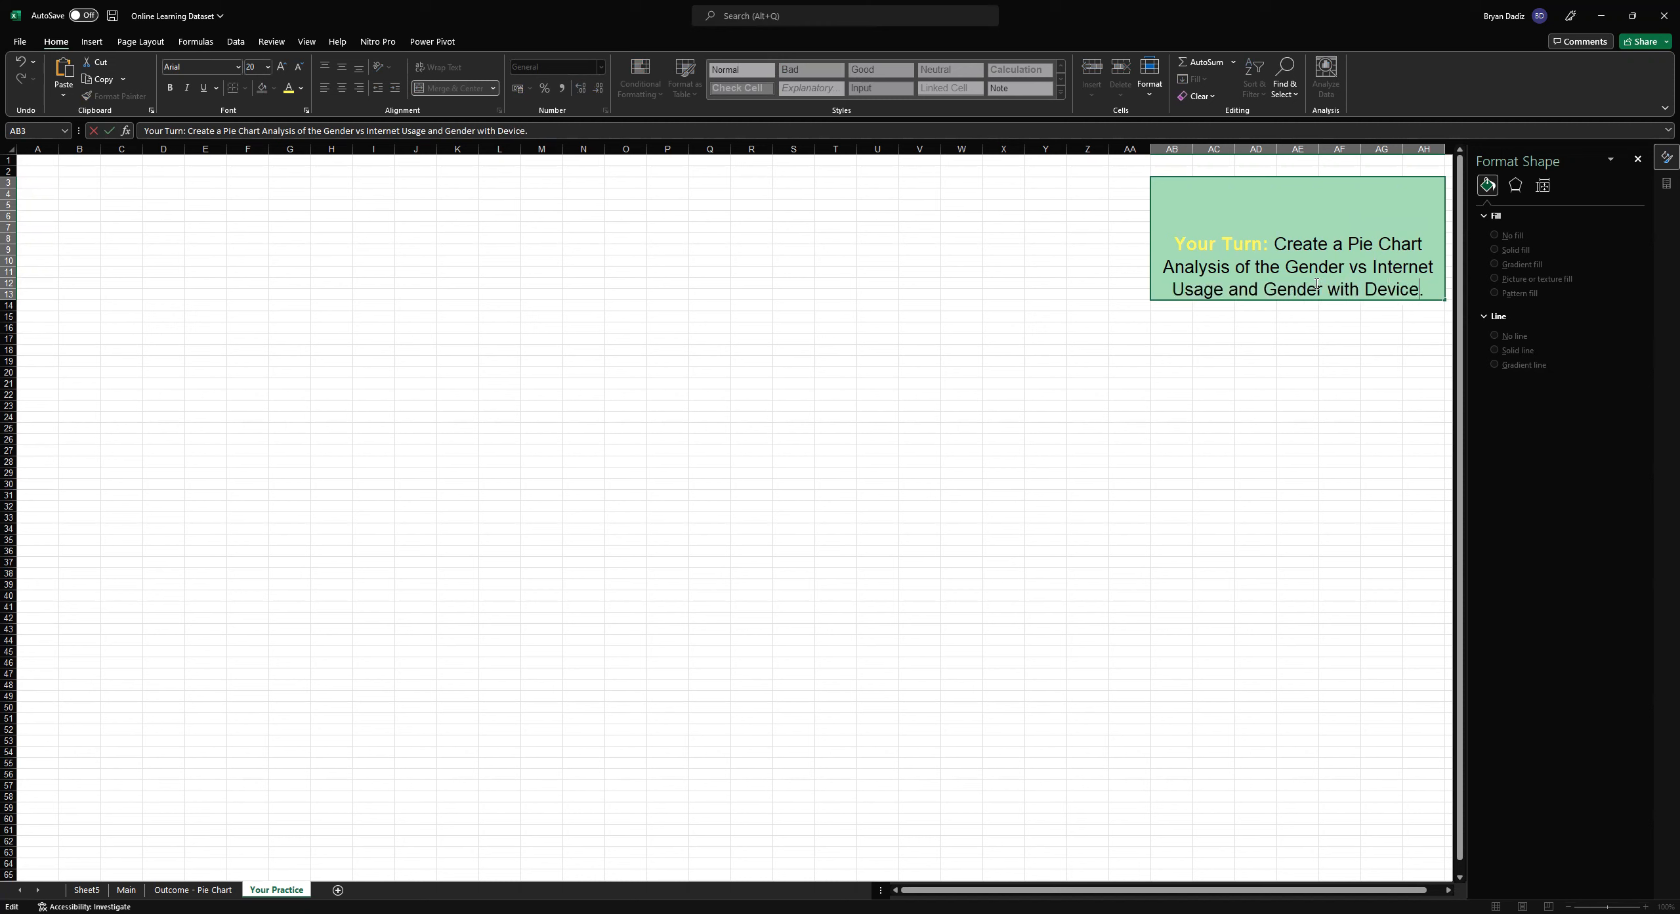
pyautogui.click(1373, 416)
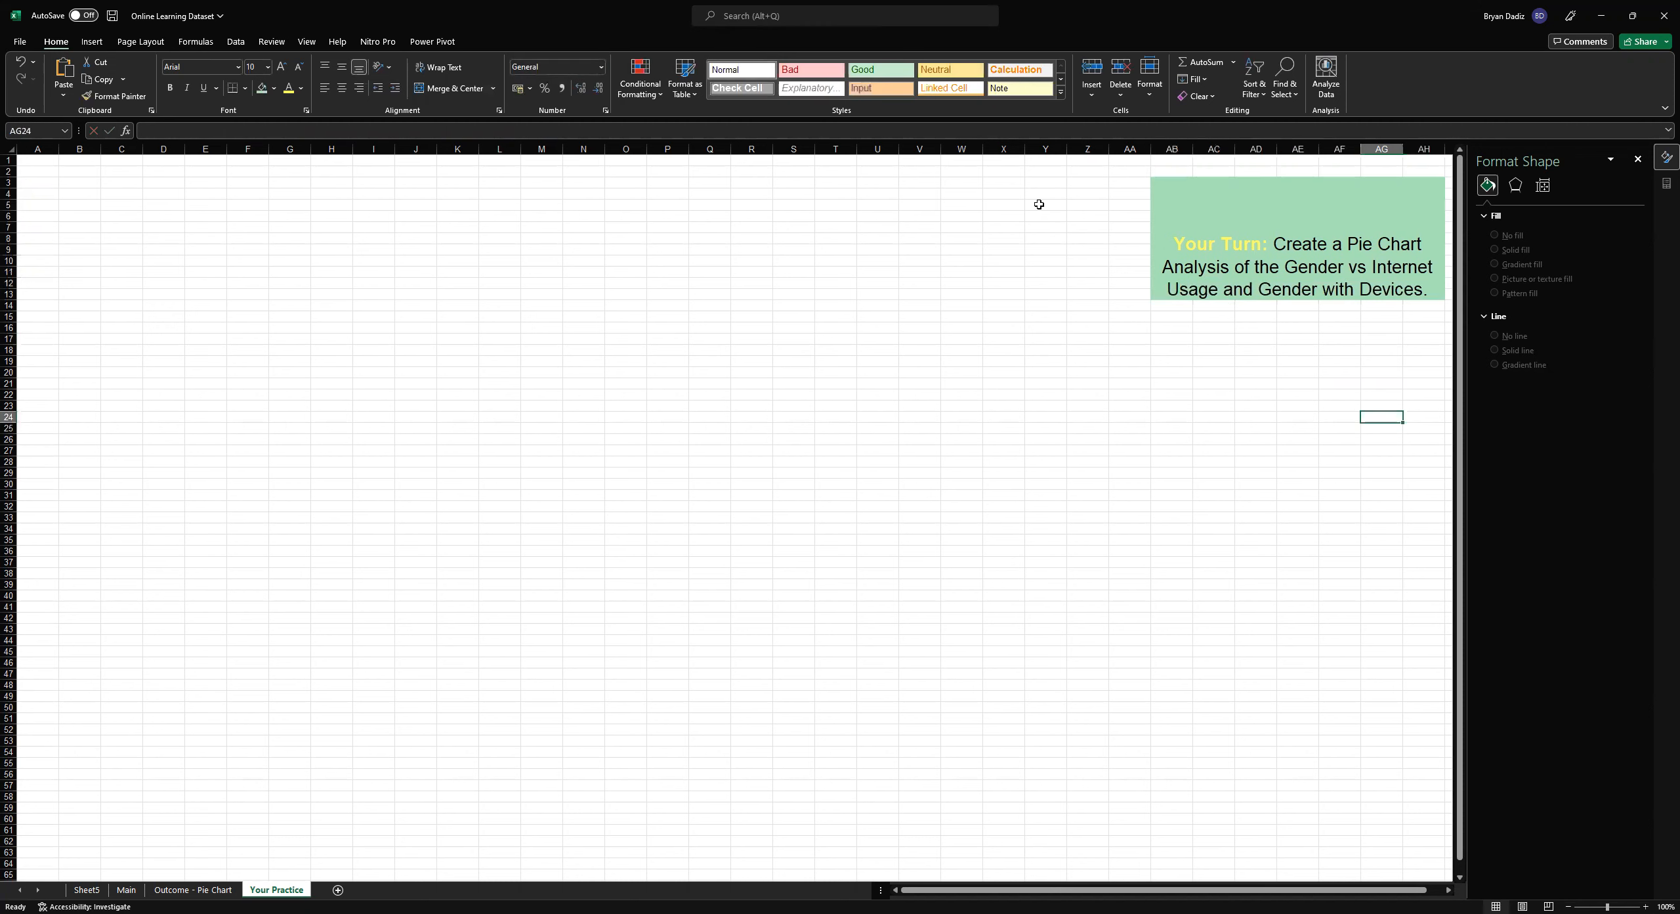